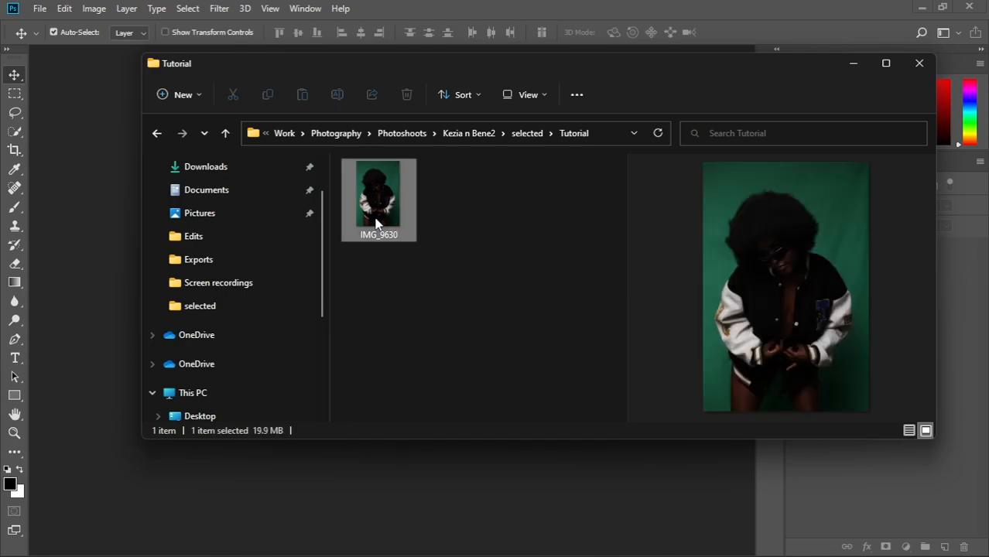
Step: Open the raw photo IMG_9630 from the Tutorial folder in Camera Raw
drag(648, 70, 746, 54)
drag(477, 182, 121, 369)
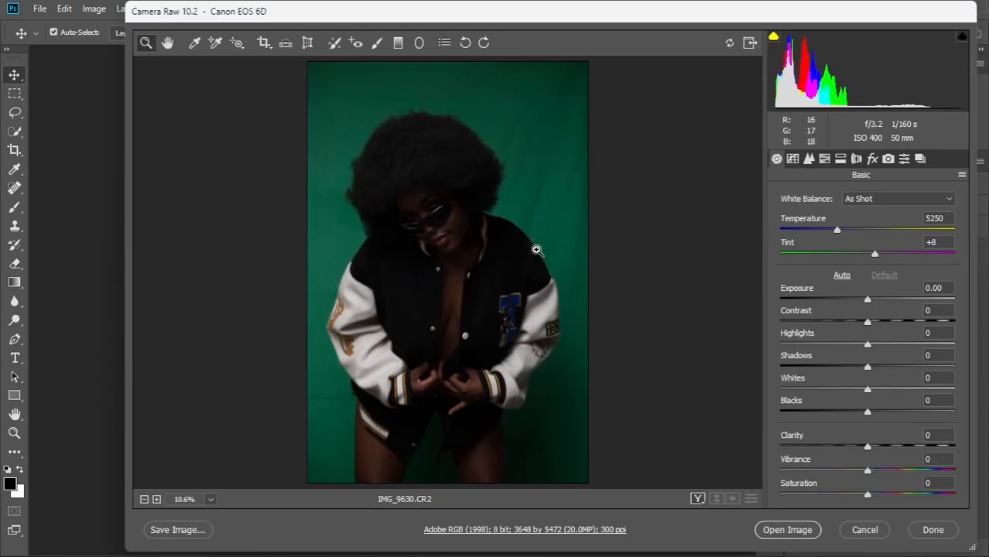
click(441, 248)
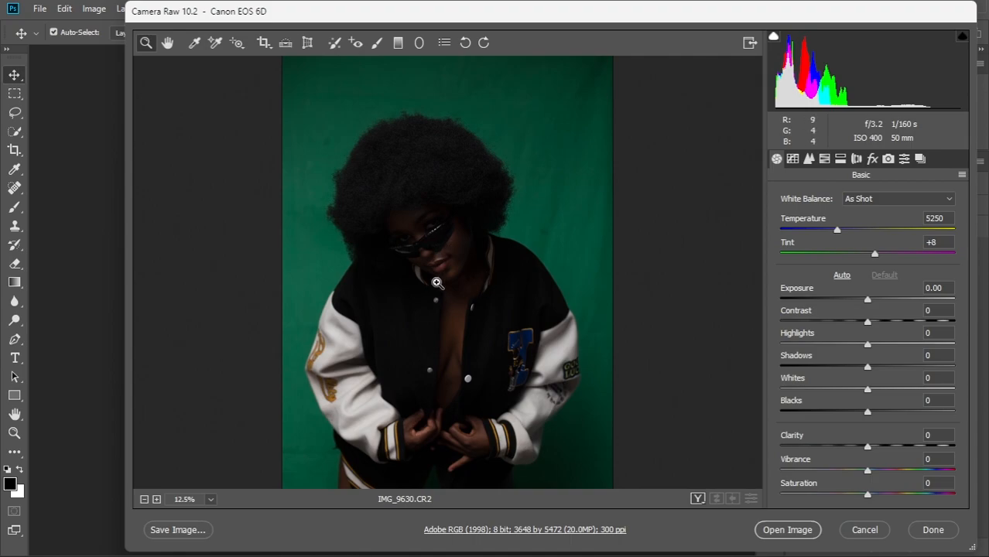
click(439, 280)
click(464, 232)
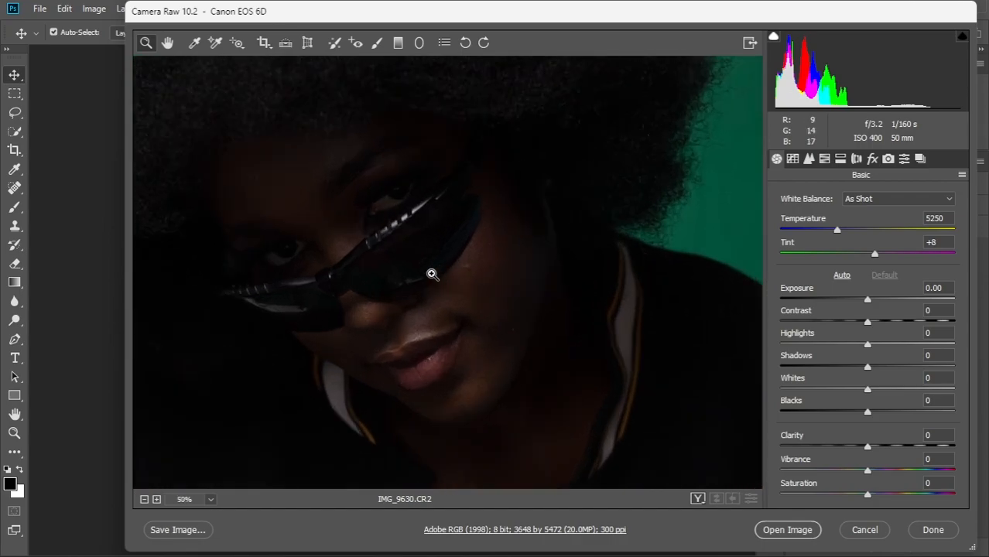
key(ctrl+0)
drag(638, 21, 584, 23)
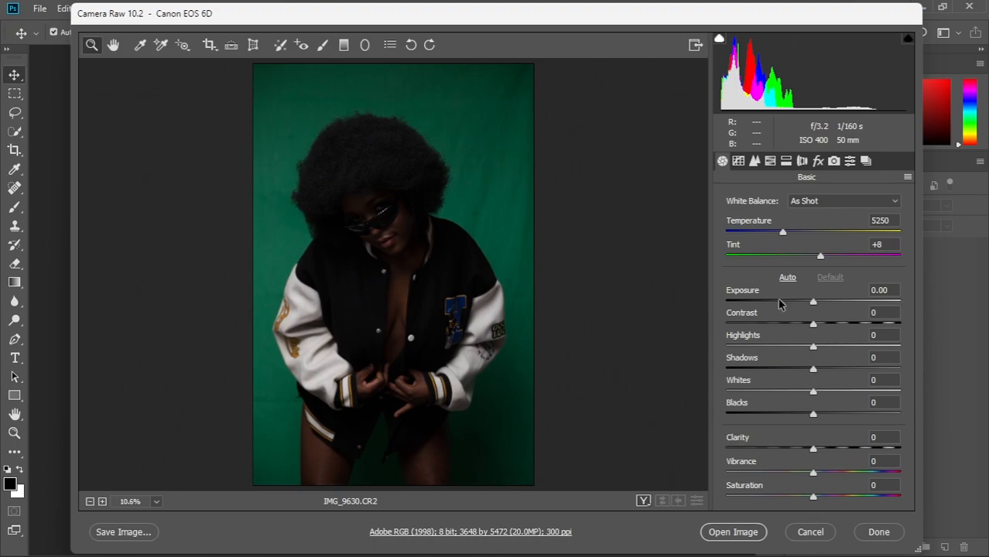
Step: Set Exposure to +0.41, Shadows to +14, Whites to -28, Blacks to +32 and Vibrance to +6
drag(815, 306, 820, 306)
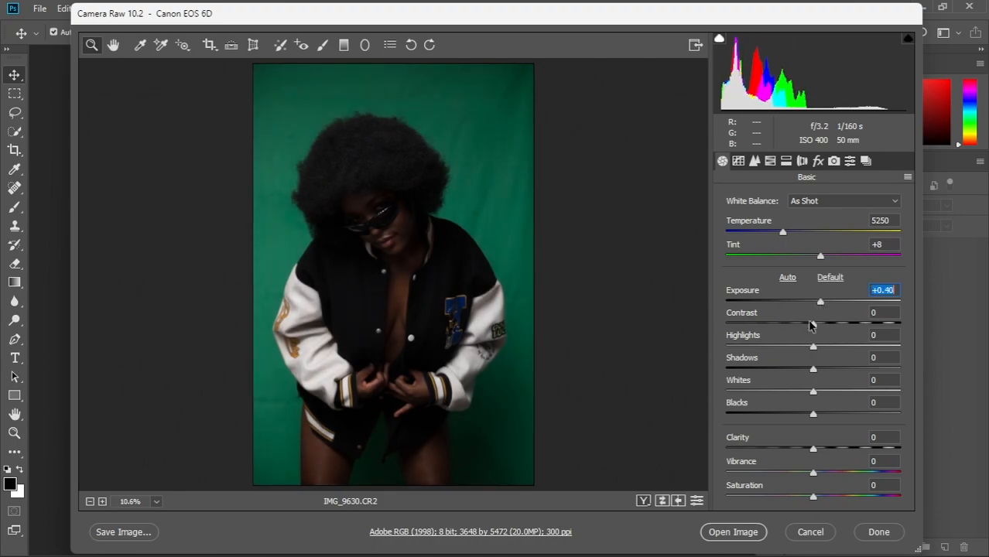
mouse_move(814, 369)
mouse_down()
mouse_move(797, 371)
mouse_move(822, 370)
mouse_up()
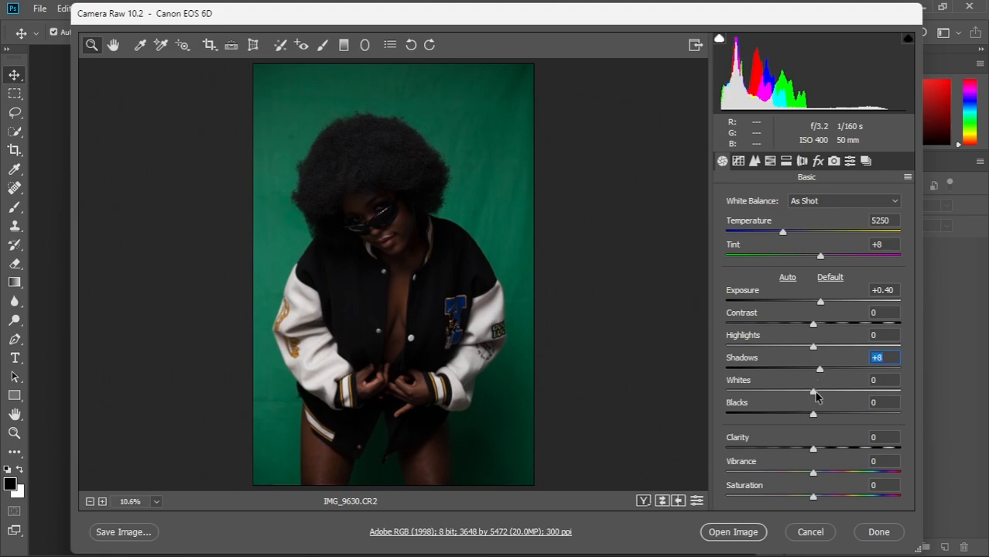
drag(812, 394, 830, 418)
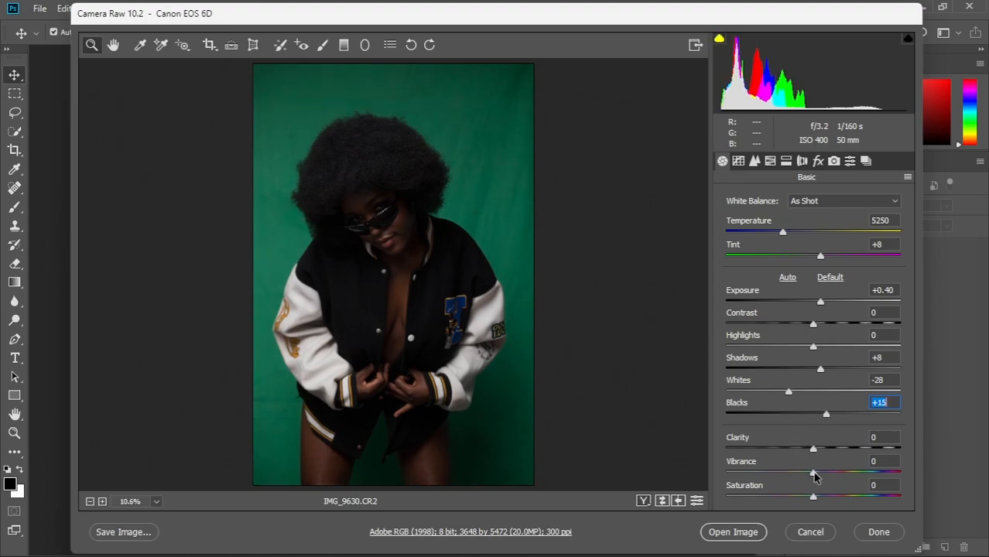
drag(822, 478, 823, 476)
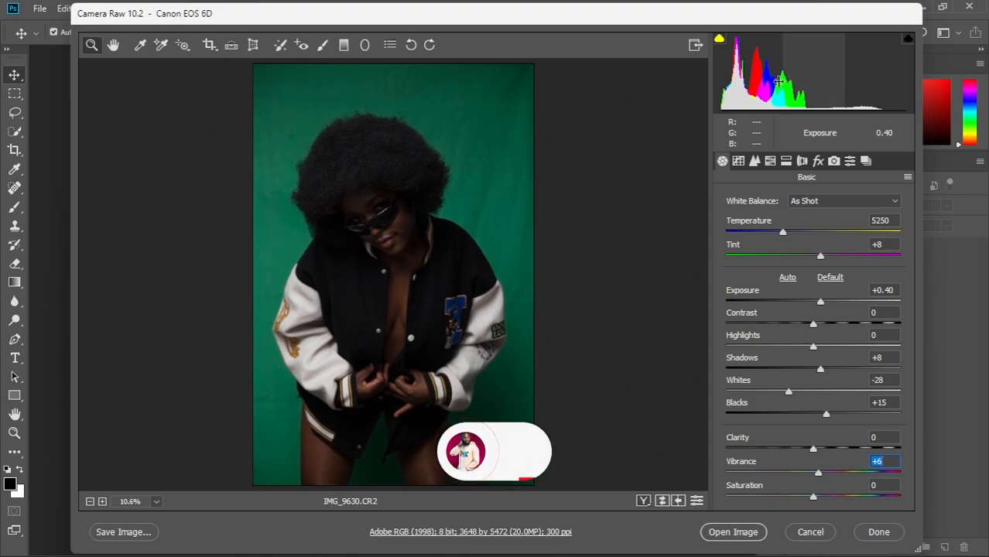
drag(830, 103, 833, 77)
drag(767, 77, 745, 77)
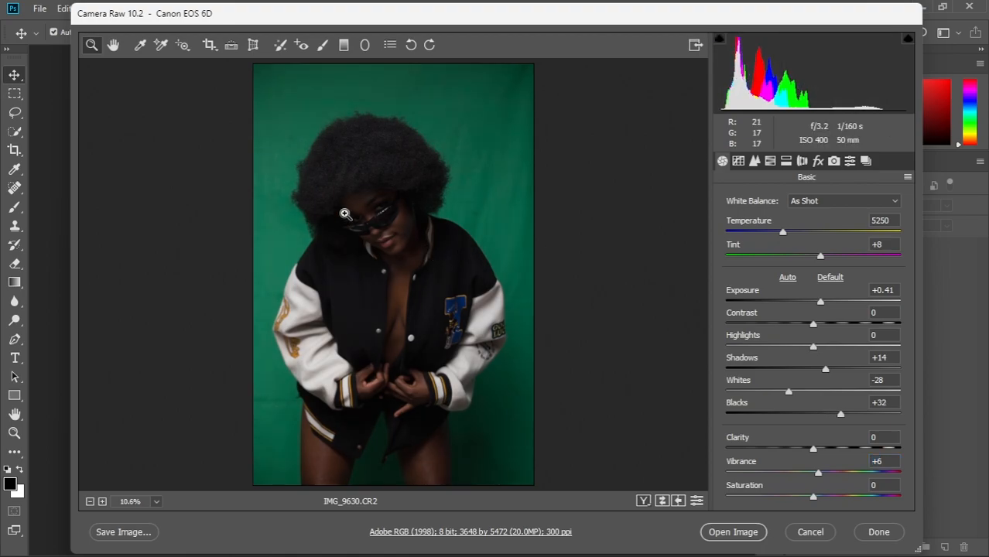
Step: Check the adjusted face up close and open the photo as a Photoshop document
click(358, 220)
click(402, 254)
click(355, 271)
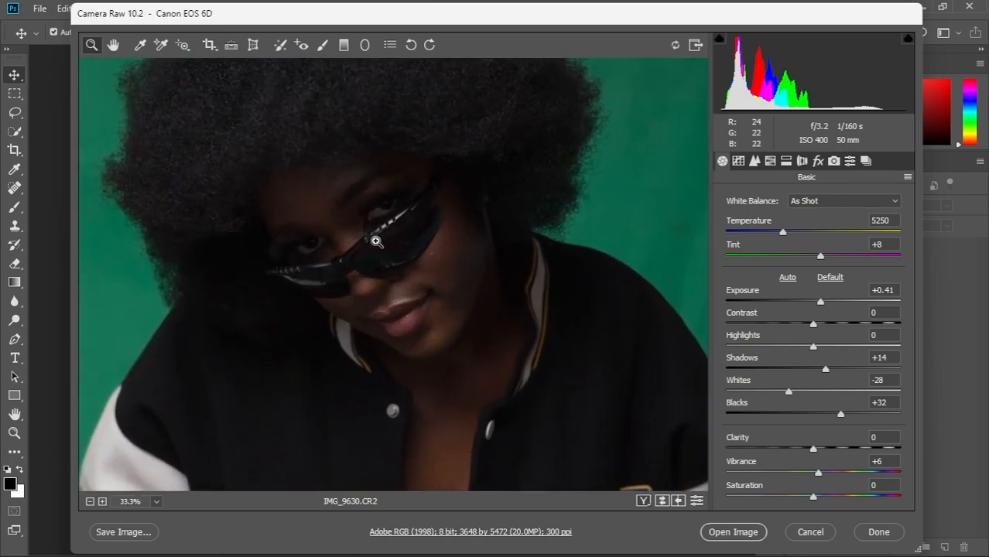
click(422, 310)
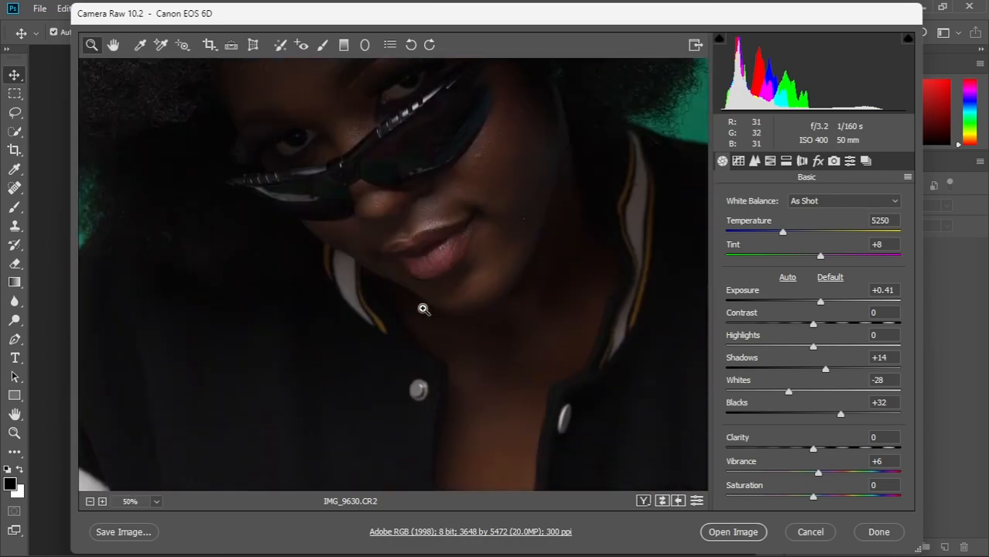
scroll(423, 309, up, 6)
scroll(424, 309, down, 4)
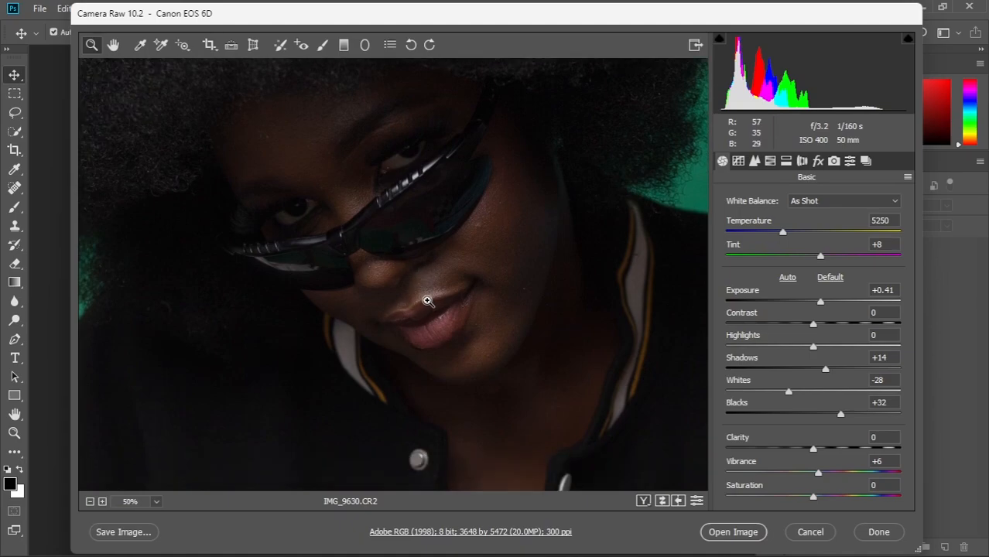
key(ctrl+0)
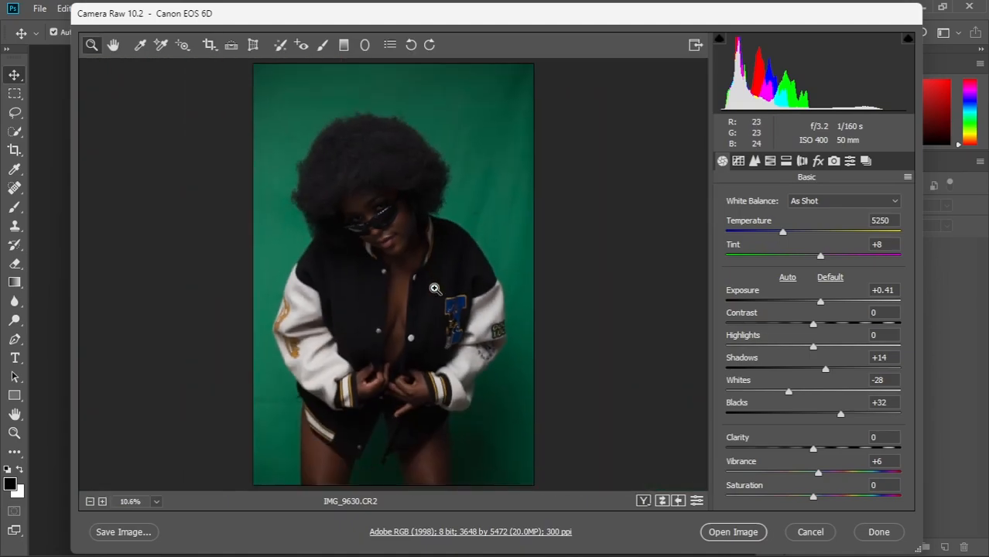
click(728, 534)
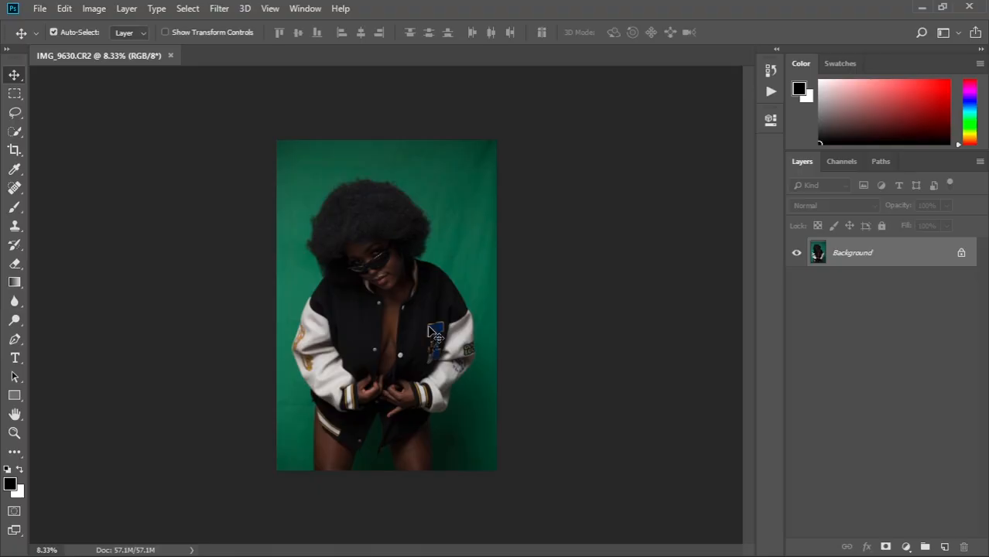
Step: Examine the skin, eyes, sunglasses and hair texture of the portrait up close
scroll(432, 333, up, 2)
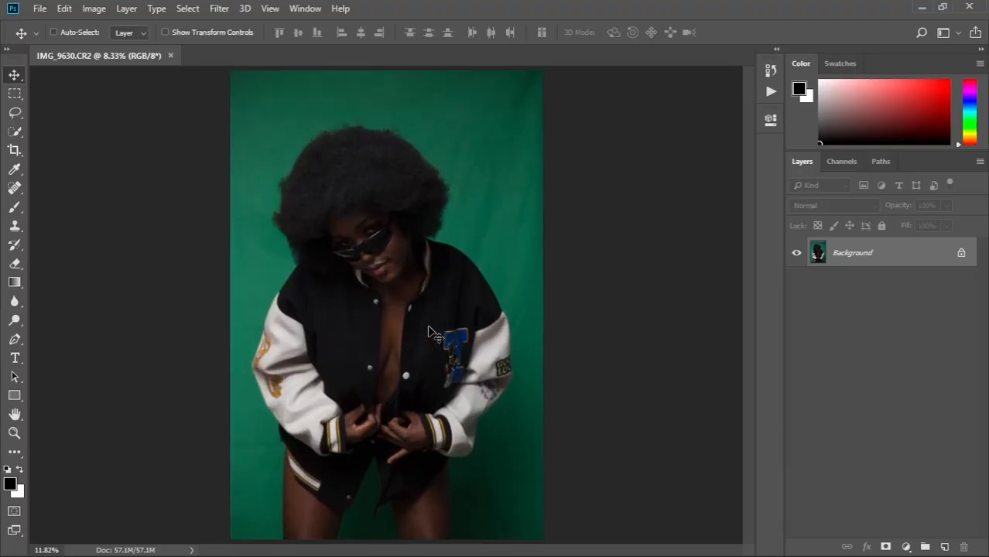
scroll(395, 289, up, 4)
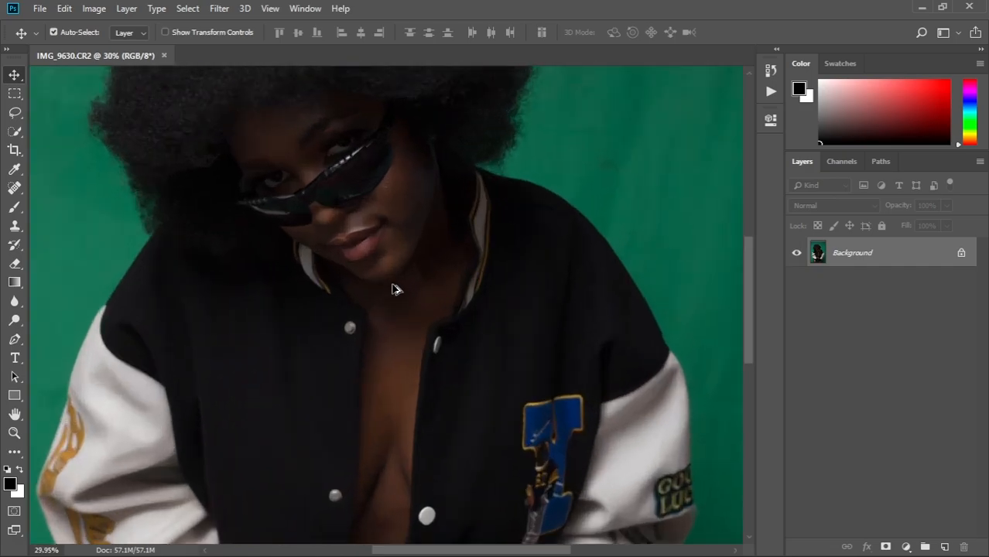
drag(402, 167, 472, 222)
scroll(463, 308, up, 3)
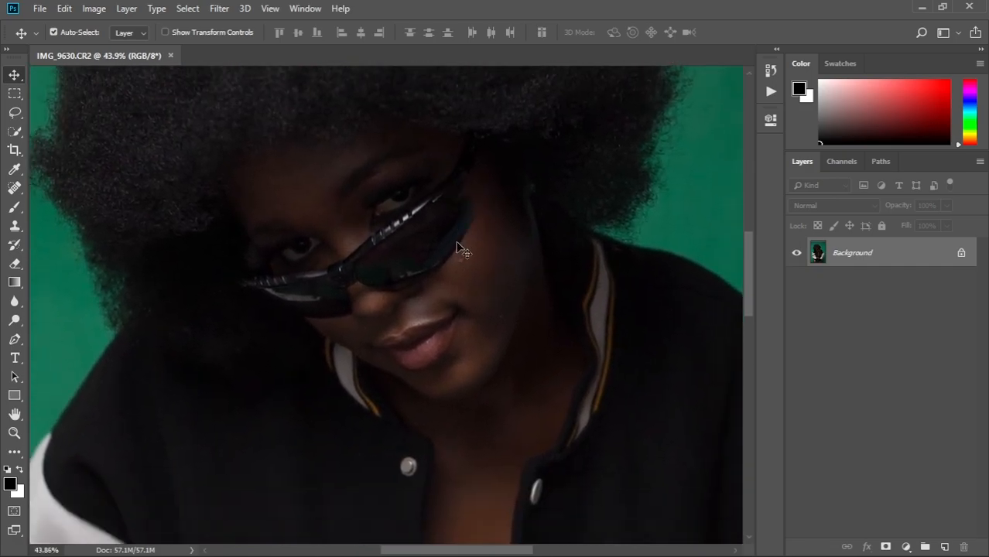
scroll(462, 289, down, 1)
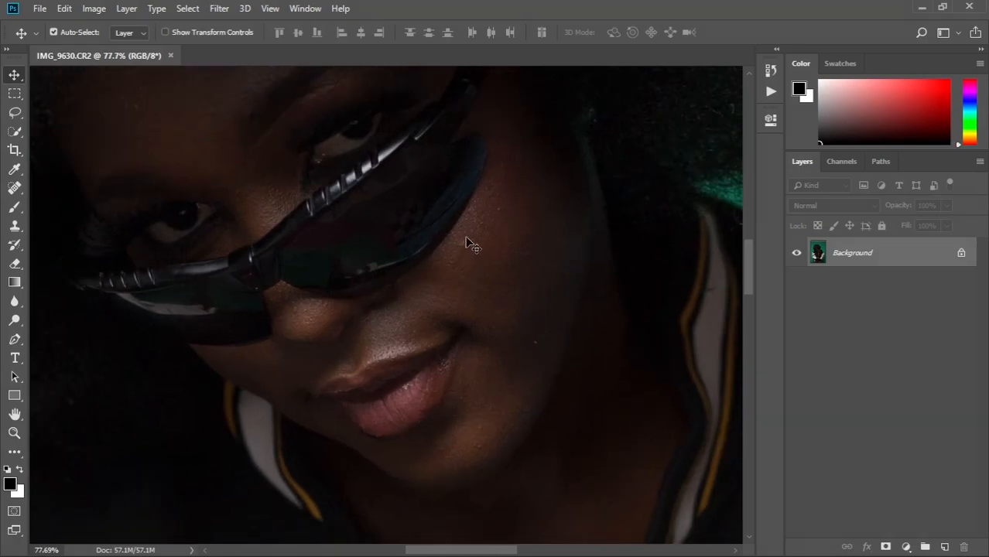
drag(475, 200, 468, 260)
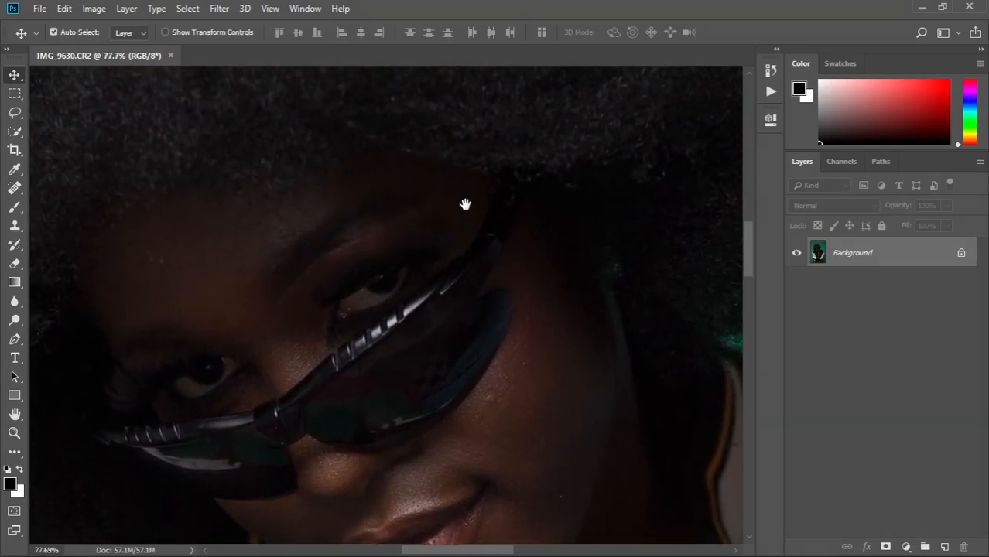
scroll(465, 204, up, 4)
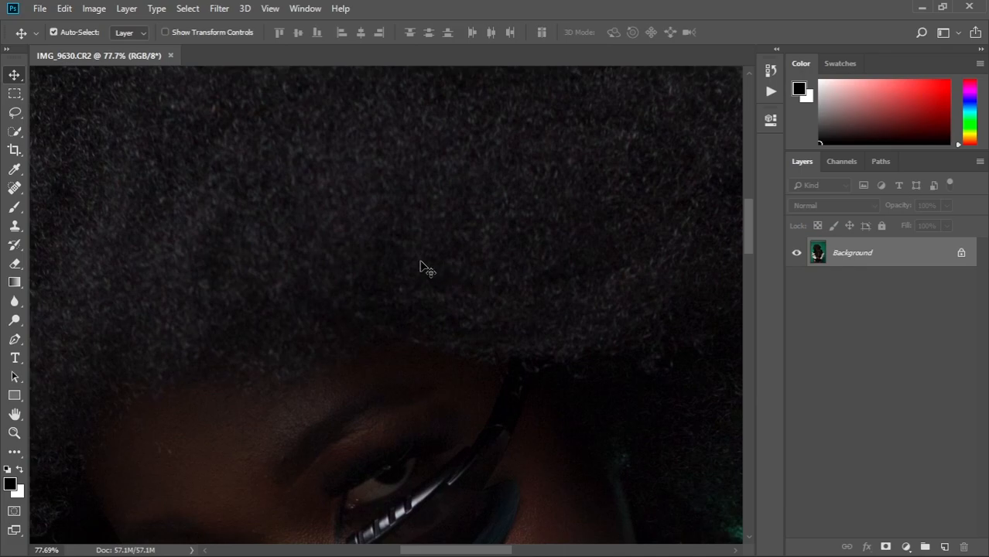
scroll(420, 267, down, 10)
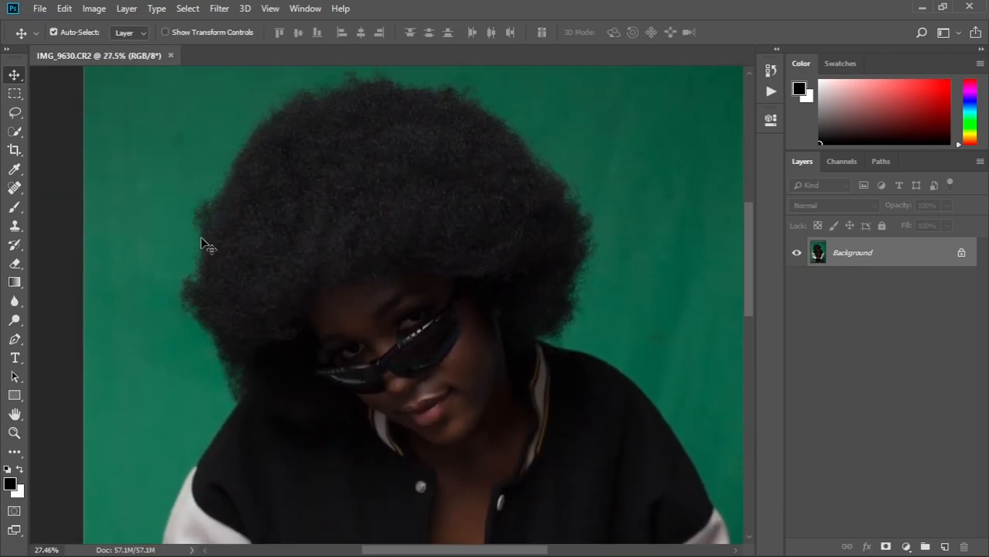
scroll(404, 231, up, 2)
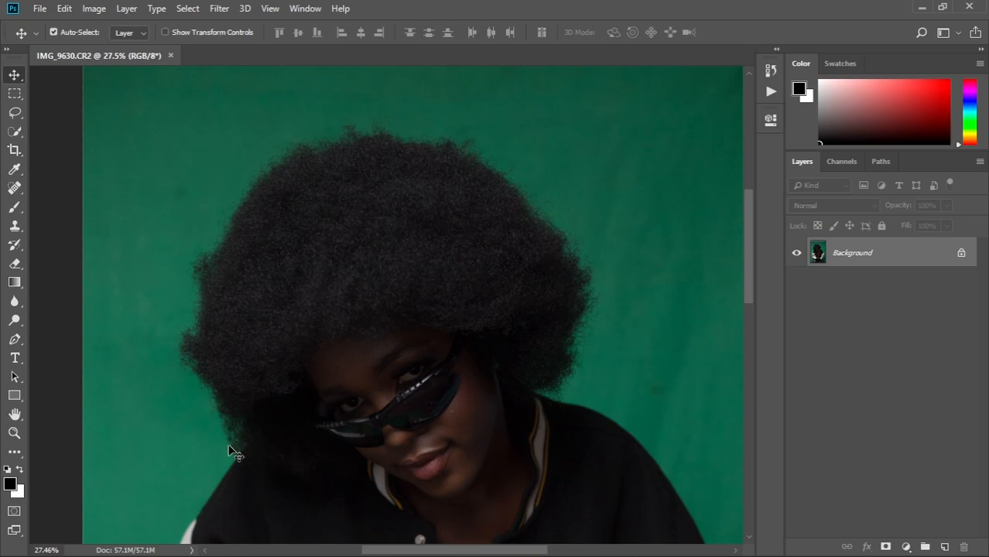
scroll(466, 294, down, 3)
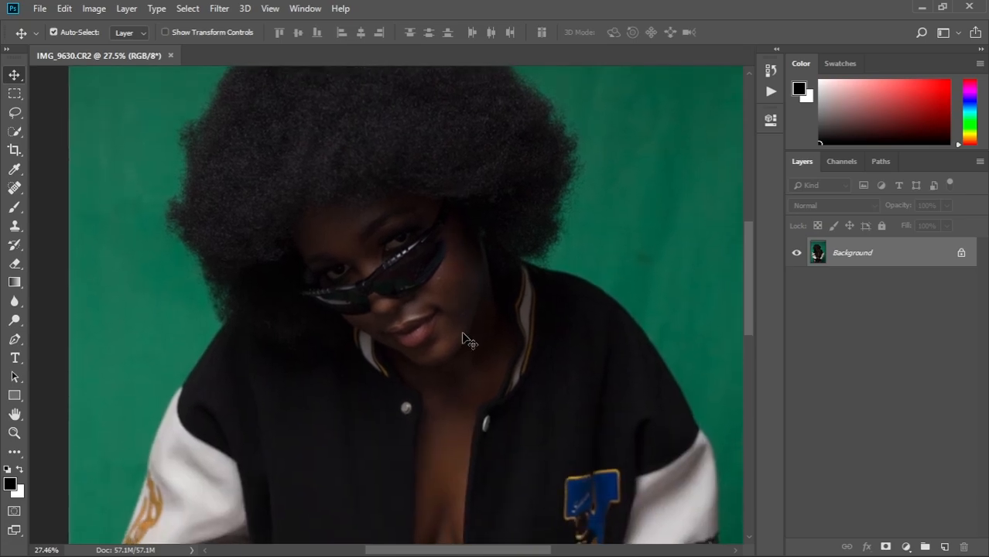
Step: Examine the jacket, the hair edges and the green backdrop around the subject
alt+scroll(468, 341, down, 2)
alt+scroll(470, 341, down, 2)
scroll(457, 337, down, 2)
mouse_move(453, 331)
mouse_down()
mouse_move(455, 269)
mouse_move(460, 321)
mouse_up()
alt+scroll(458, 200, up, 4)
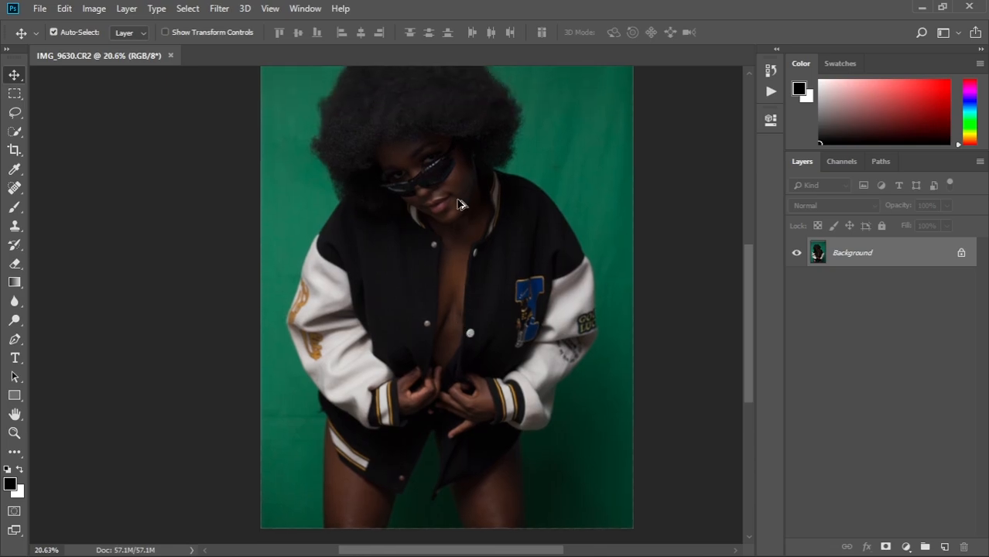
alt+scroll(461, 205, up, 4)
drag(447, 134, 433, 259)
drag(467, 198, 402, 249)
drag(607, 185, 448, 279)
alt+scroll(447, 279, down, 3)
drag(512, 236, 497, 320)
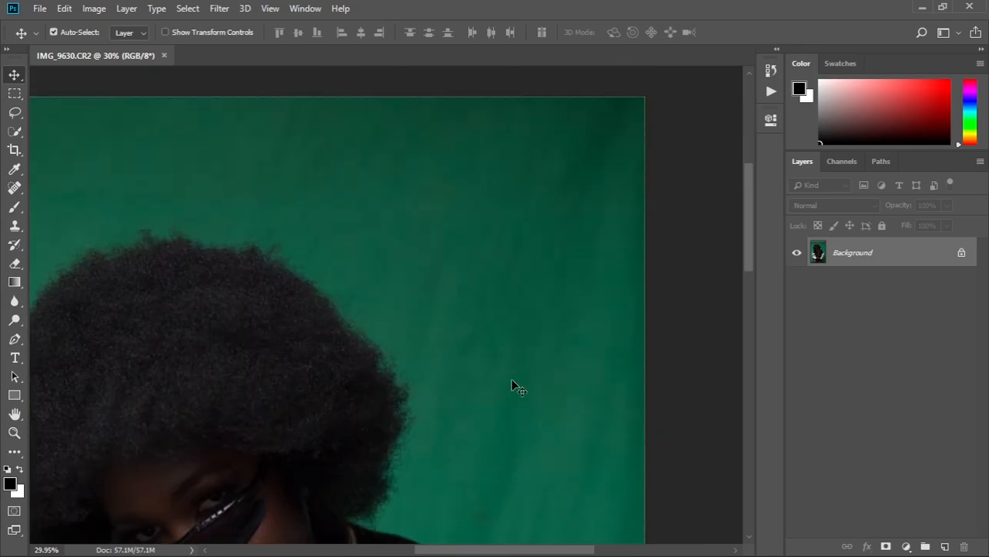
drag(388, 277, 700, 256)
drag(438, 268, 302, 244)
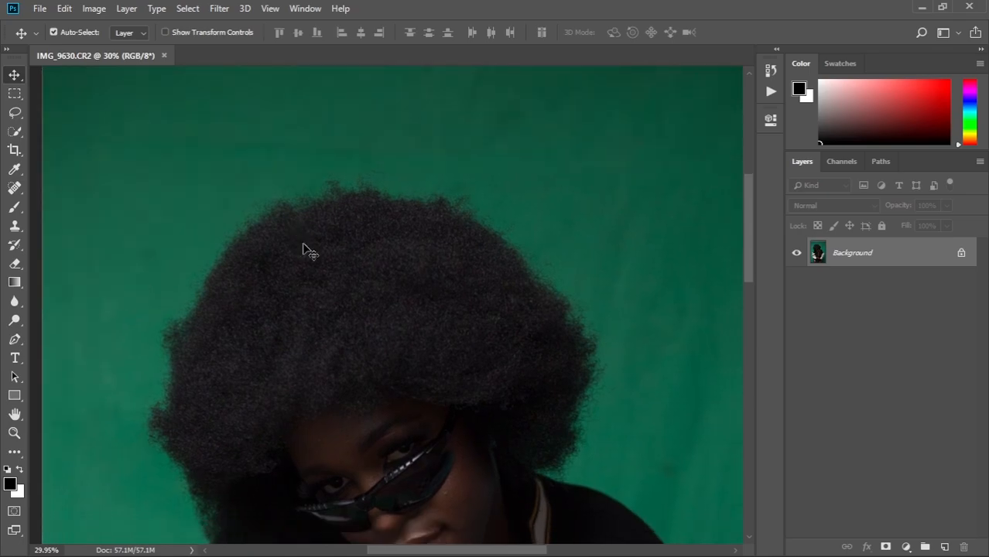
scroll(309, 251, down, 5)
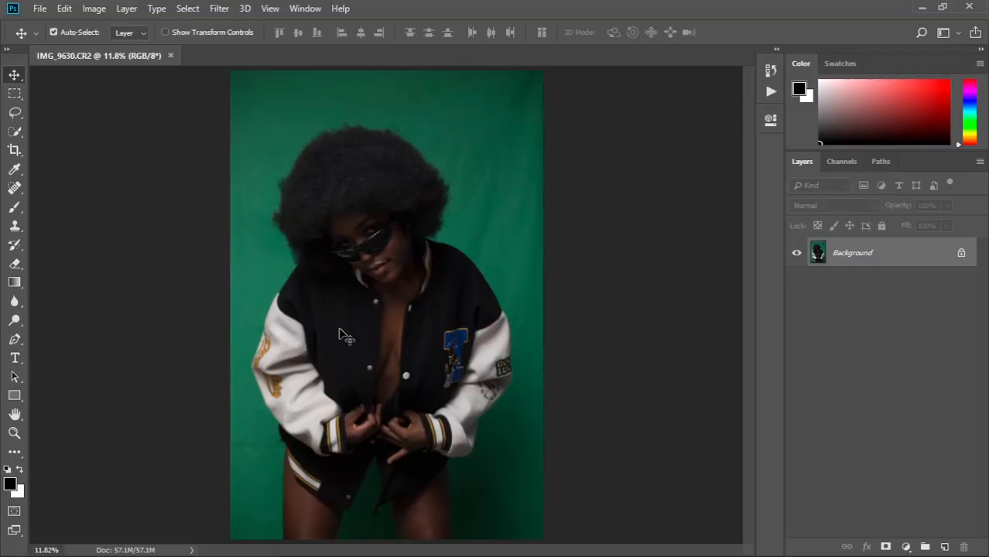
Step: Duplicate the Background layer and choose the Spot Healing Brush in Content-Aware mode with brush size 10 for the face
key(ctrl+j)
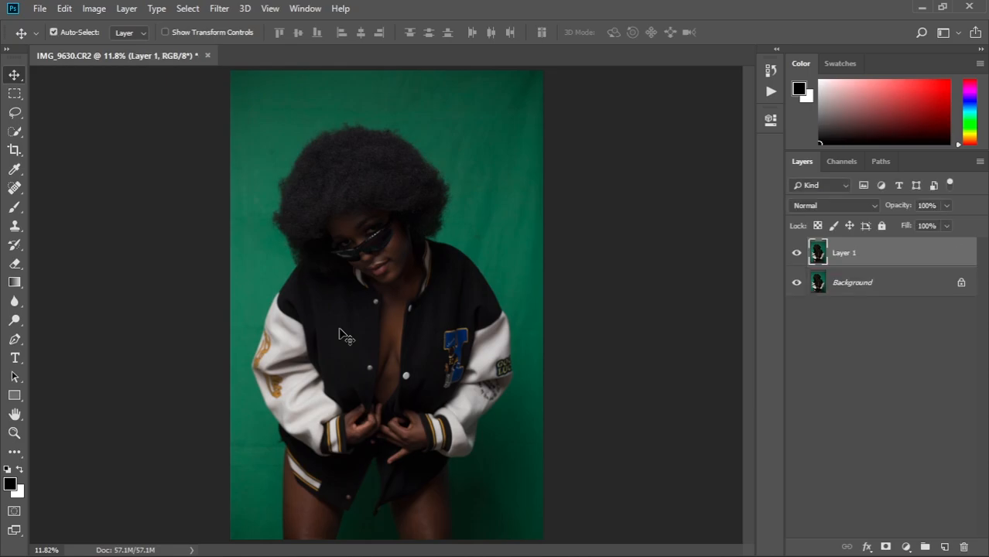
scroll(394, 255, up, 5)
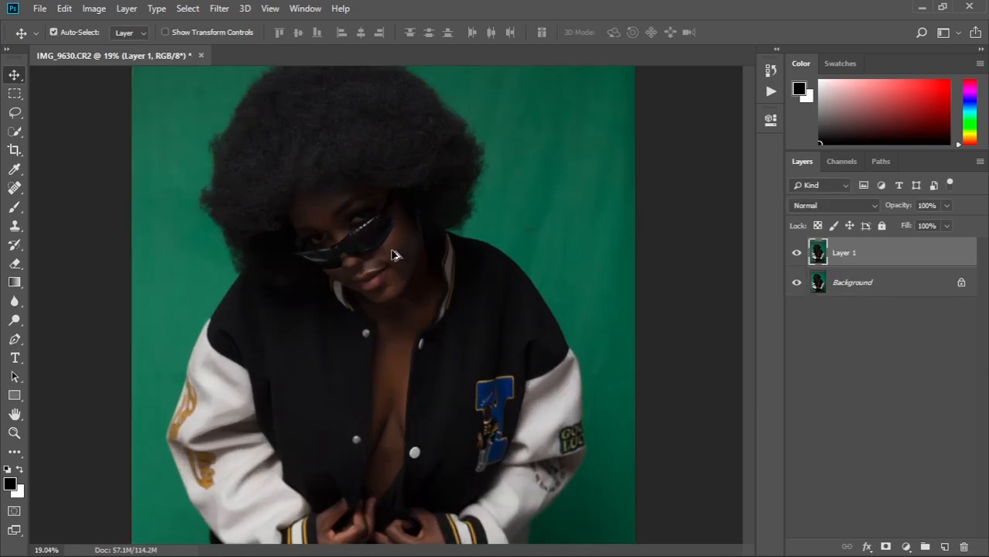
scroll(393, 256, up, 5)
drag(409, 193, 423, 298)
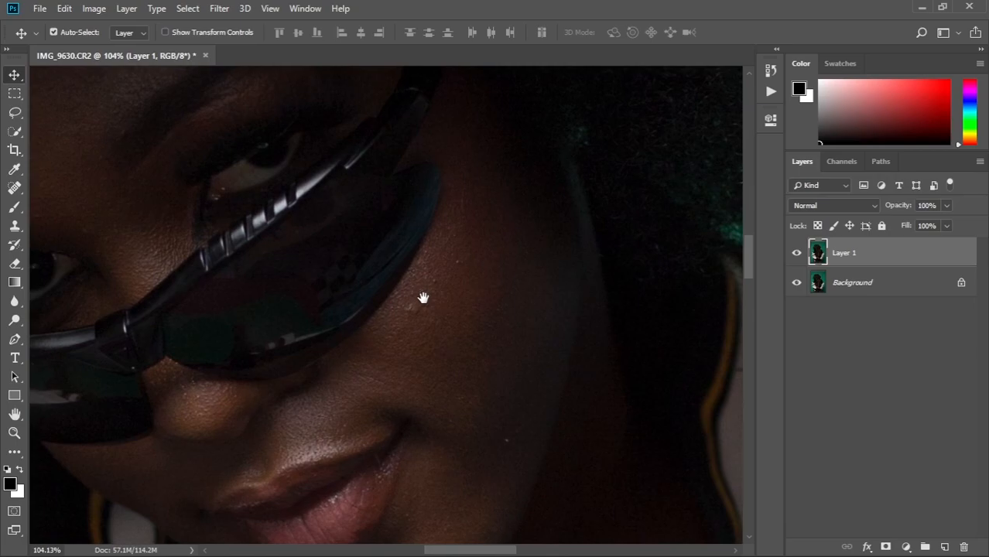
click(15, 189)
right_click(16, 189)
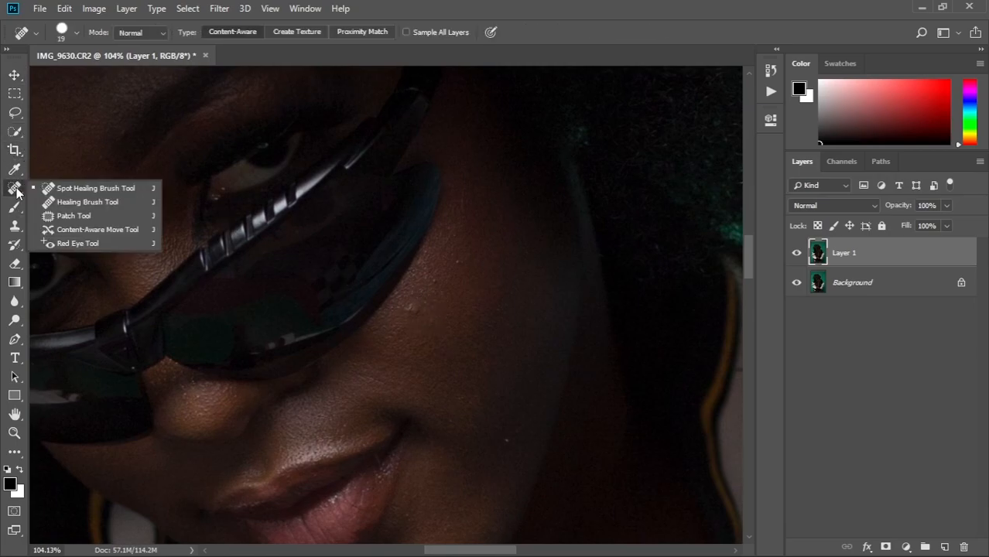
click(76, 188)
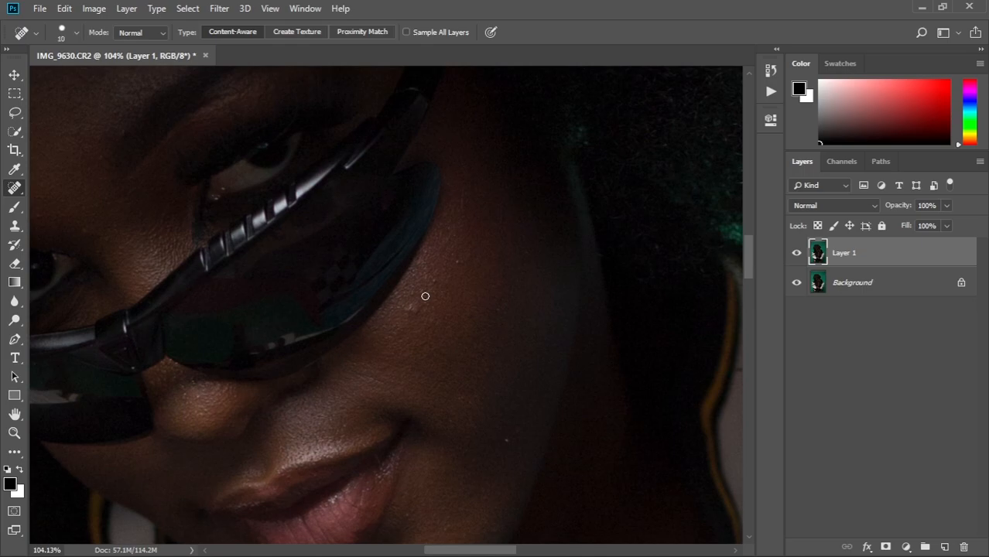
Step: Remove the small blemishes on the cheek below the sunglasses with the Spot Healing Brush
scroll(411, 323, up, 5)
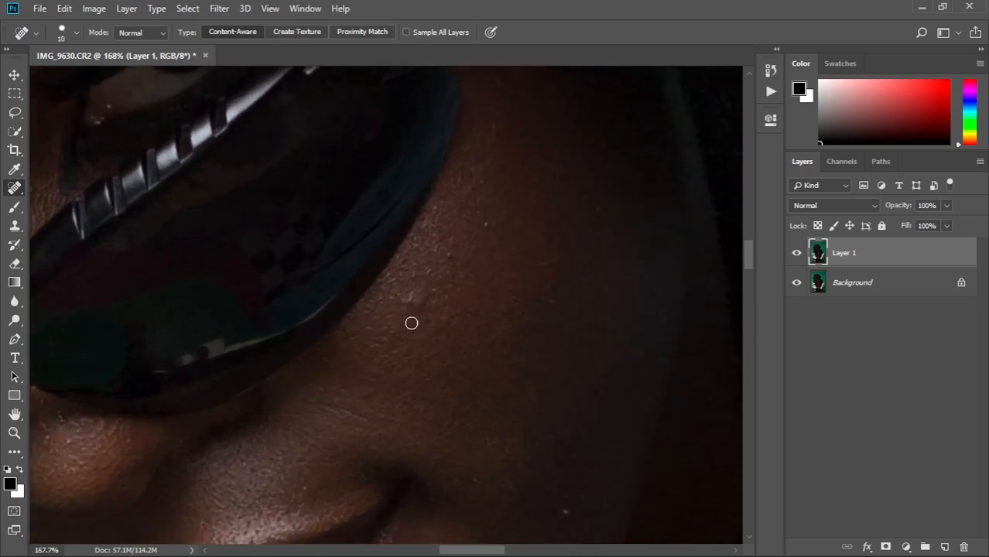
mouse_move(393, 316)
mouse_down()
mouse_move(415, 295)
mouse_move(404, 303)
mouse_move(408, 316)
mouse_move(408, 287)
mouse_move(397, 293)
mouse_move(430, 274)
mouse_up()
click(424, 301)
scroll(408, 322, down, 5)
scroll(478, 429, up, 5)
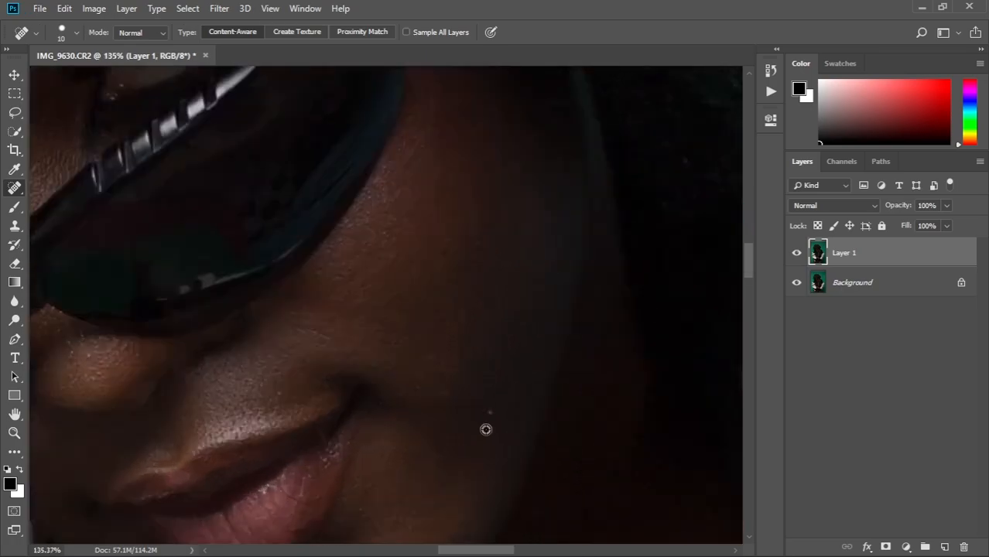
Step: Remove the small blemishes on the lower cheek, beside the mouth and on the chin with the Spot Healing Brush
mouse_move(456, 289)
mouse_down()
mouse_move(464, 303)
mouse_move(476, 282)
mouse_up()
drag(404, 391, 455, 232)
drag(321, 273, 320, 281)
click(322, 284)
click(269, 404)
drag(275, 421, 283, 423)
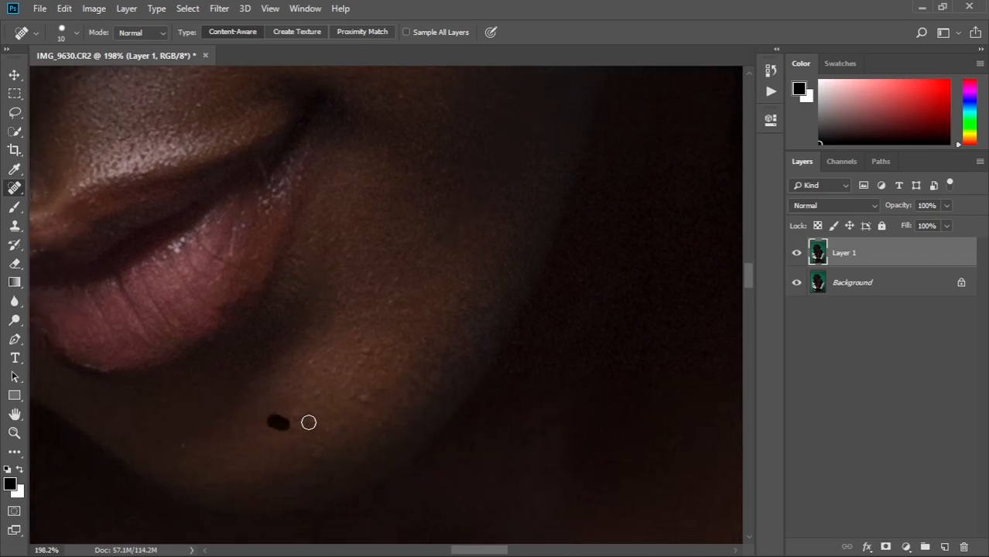
mouse_move(362, 344)
mouse_down()
mouse_move(362, 357)
mouse_move(313, 374)
mouse_move(320, 405)
mouse_up()
click(300, 416)
drag(394, 291, 387, 309)
drag(399, 274, 368, 299)
Step: Remove the small blemishes on the nose with the Spot Healing Brush at size 7
mouse_move(158, 246)
mouse_down()
mouse_move(377, 336)
mouse_move(464, 341)
mouse_up()
mouse_move(308, 256)
mouse_down()
mouse_move(410, 263)
mouse_move(396, 308)
mouse_up()
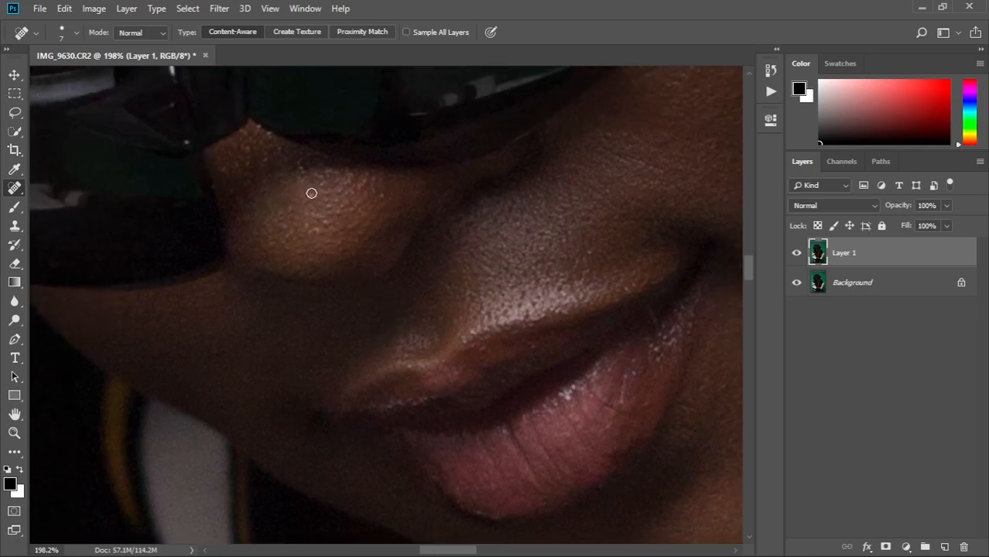
drag(277, 229, 285, 234)
click(317, 230)
Step: Examine the forehead, the chest, the hands and the overall portrait for remaining blemishes
drag(578, 189, 472, 356)
drag(341, 148, 666, 259)
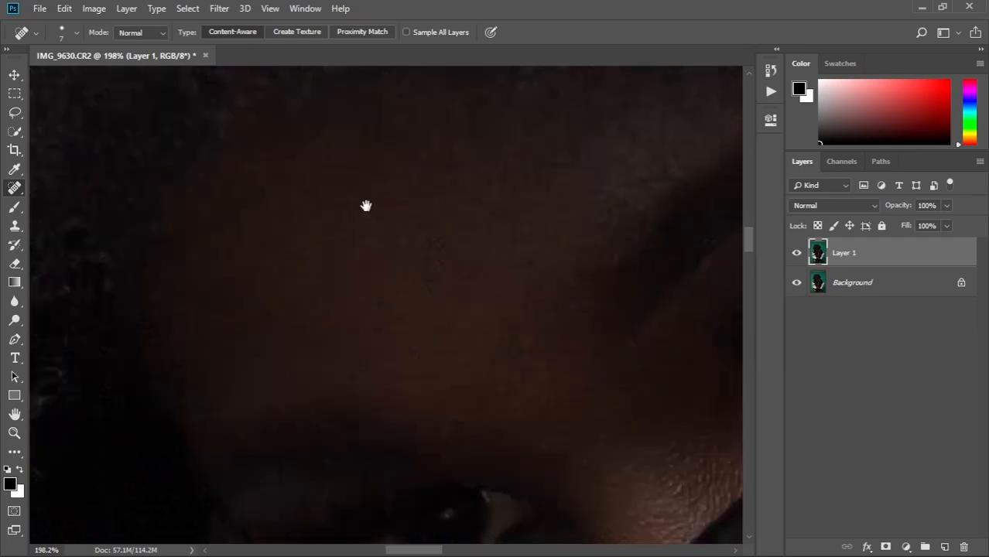
drag(412, 258, 325, 147)
scroll(382, 282, down, 10)
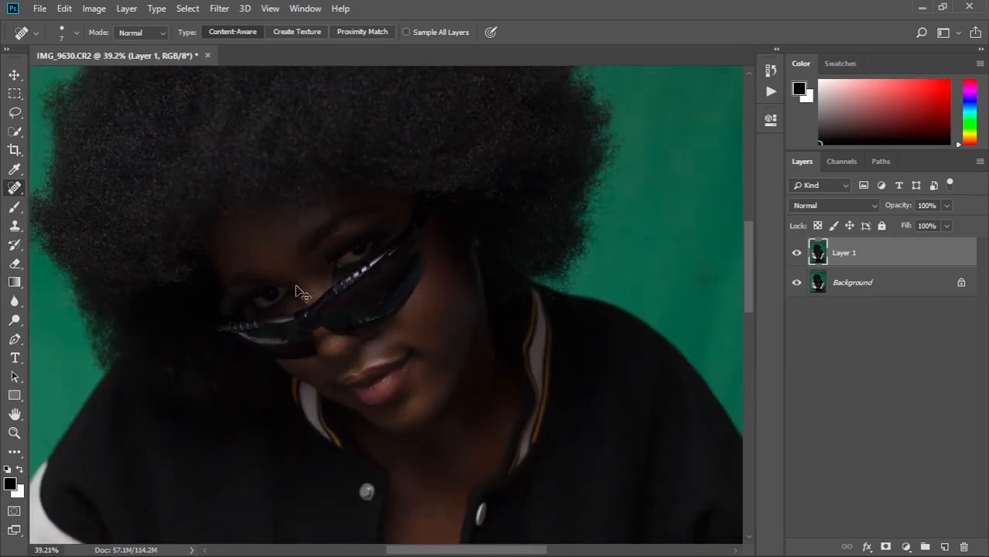
scroll(296, 288, down, 5)
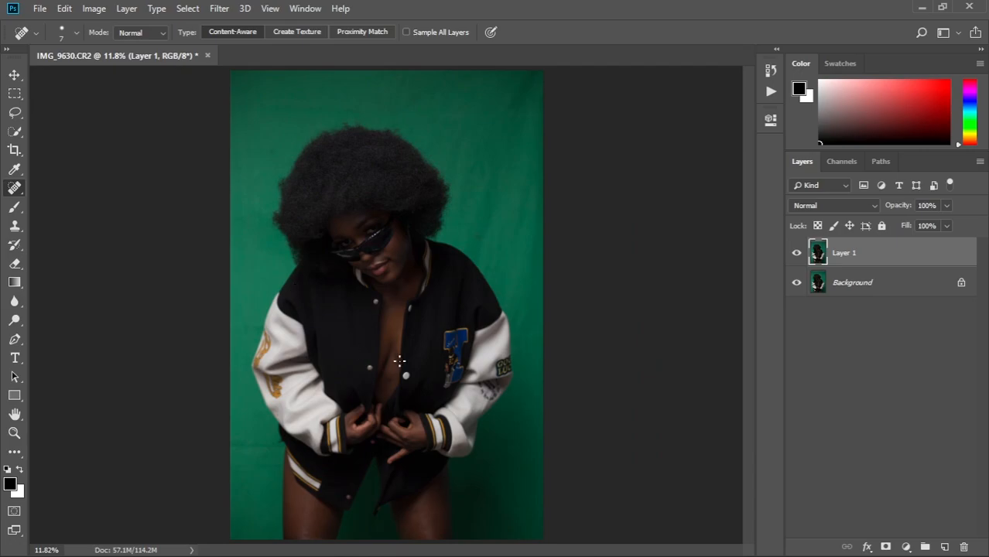
scroll(400, 360, up, 5)
drag(360, 424, 373, 294)
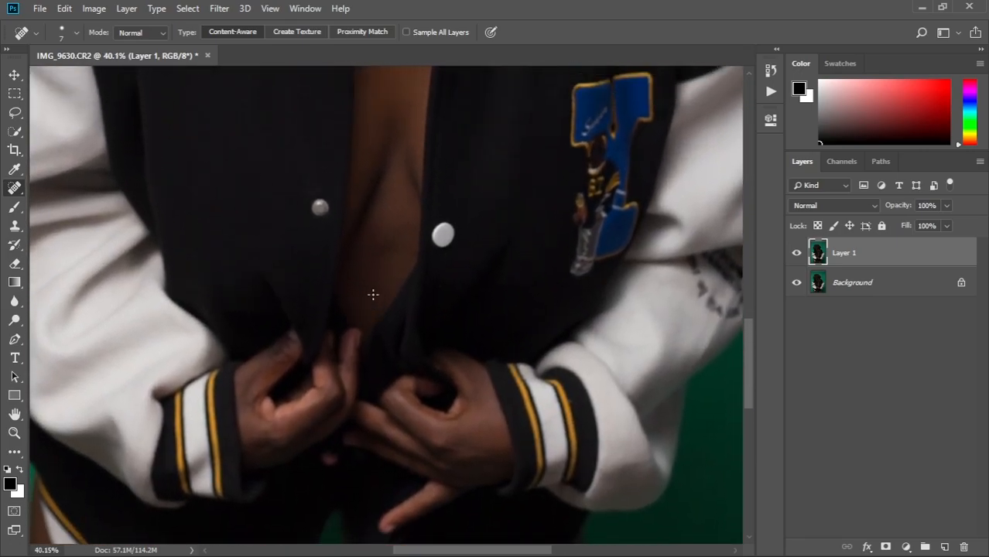
scroll(373, 294, down, 3)
drag(384, 220, 375, 372)
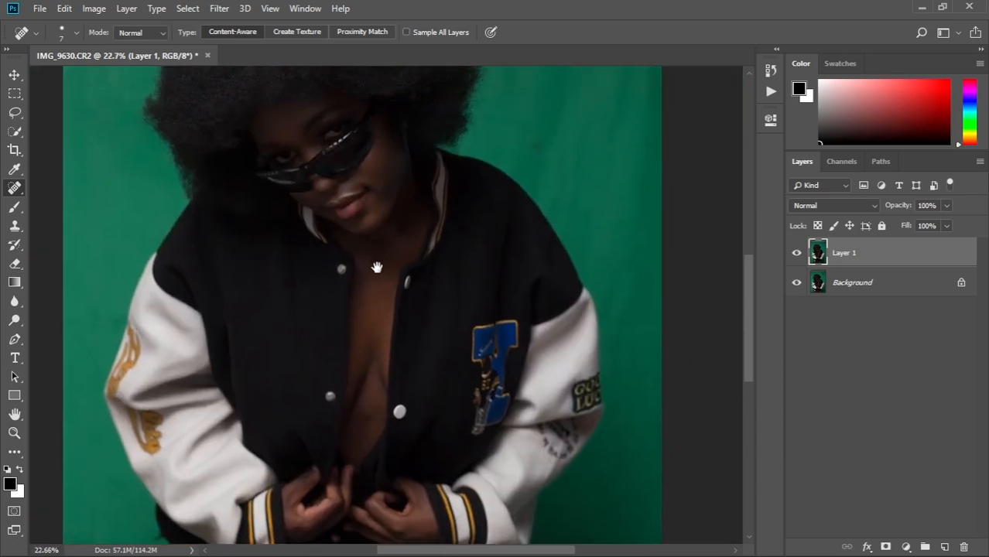
drag(377, 267, 375, 306)
scroll(368, 344, down, 3)
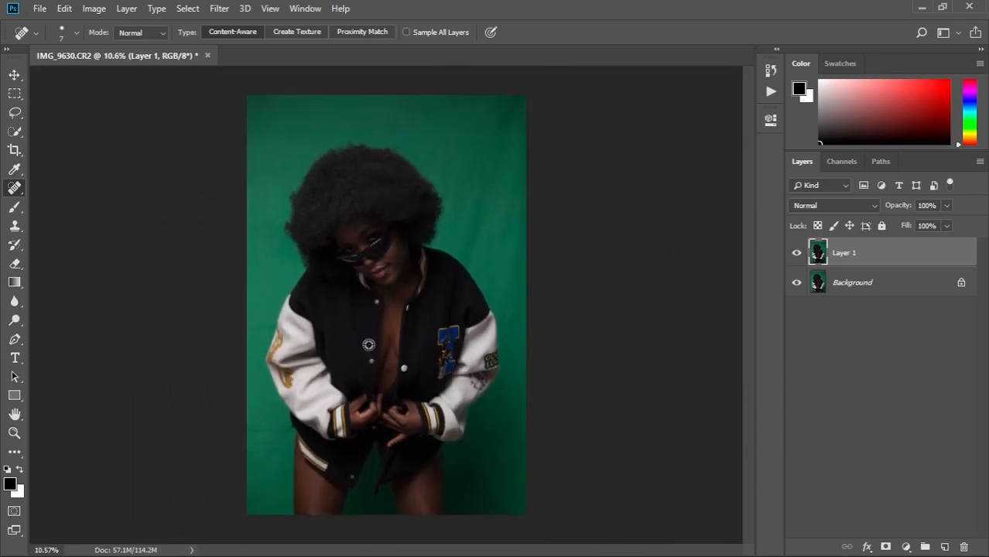
Step: Examine the eyes, the sunglasses, the hair edge and the green backdrop beside the hair
scroll(369, 345, up, 5)
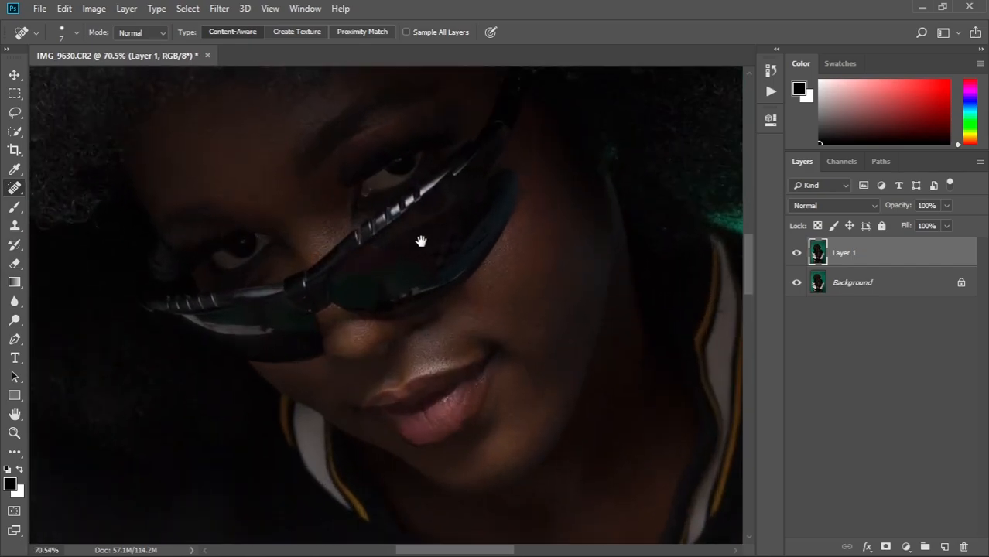
drag(424, 227, 391, 288)
scroll(286, 289, up, 3)
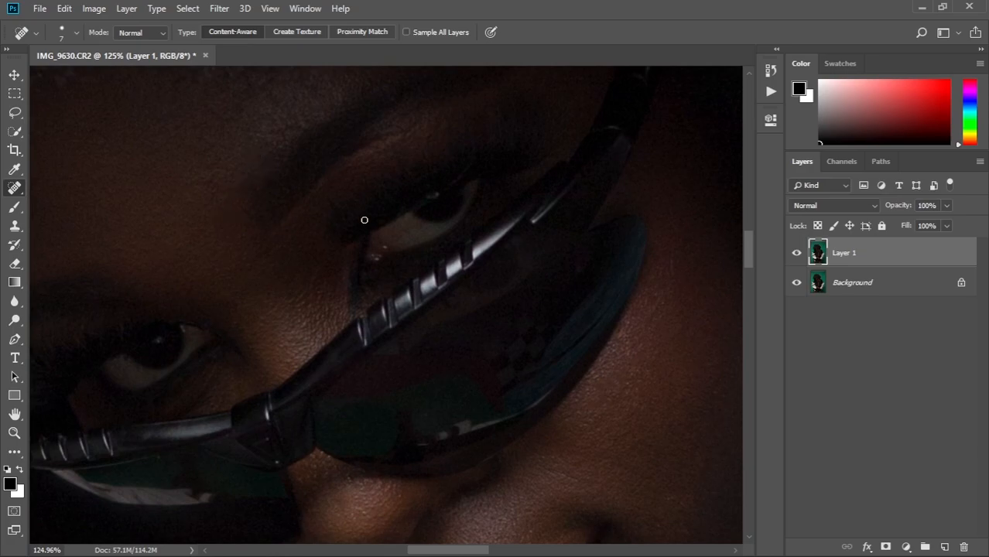
scroll(365, 220, down, 3)
drag(547, 186, 495, 316)
drag(460, 265, 434, 319)
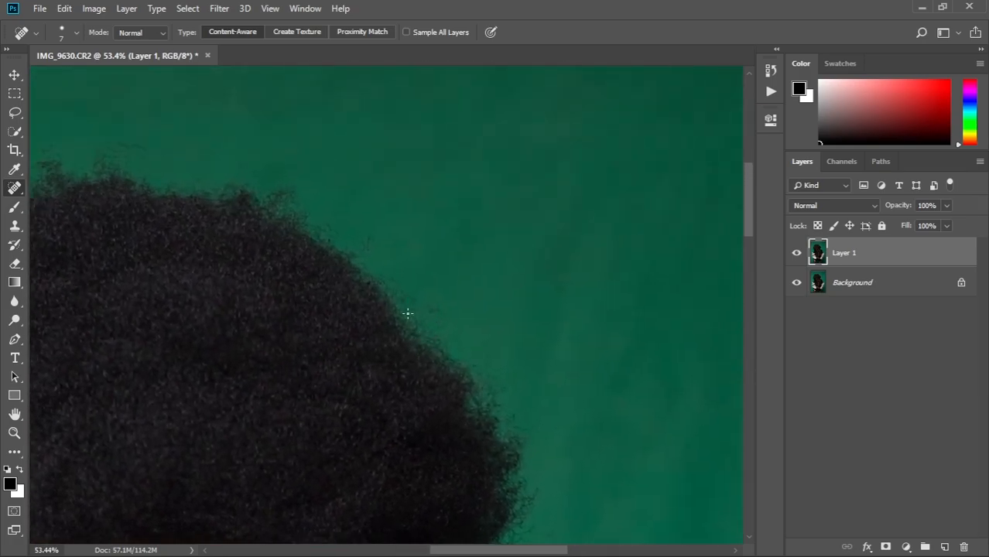
scroll(408, 314, down, 3)
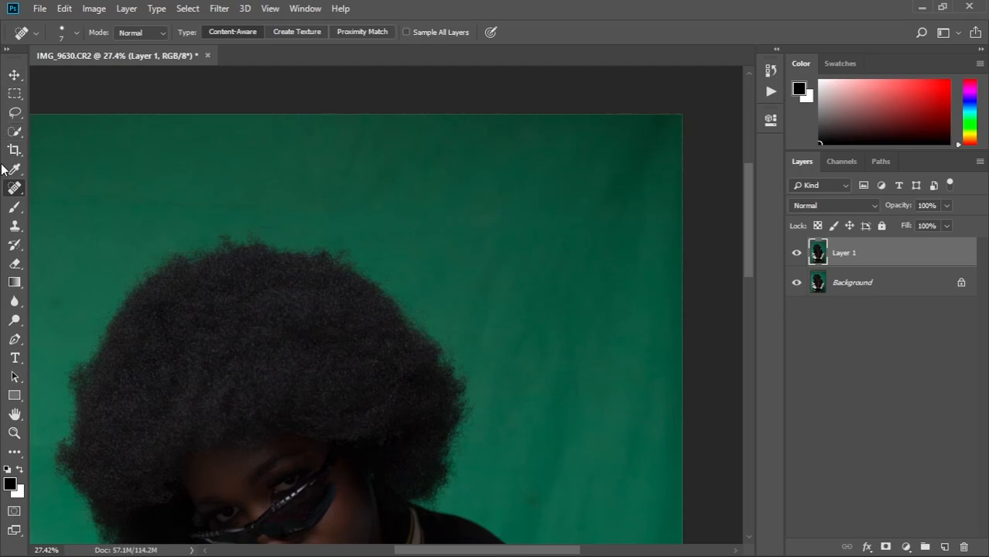
Step: Choose the Patch Tool in Normal mode and patch the dark upper-right area of the backdrop with green sampled nearby
click(7, 49)
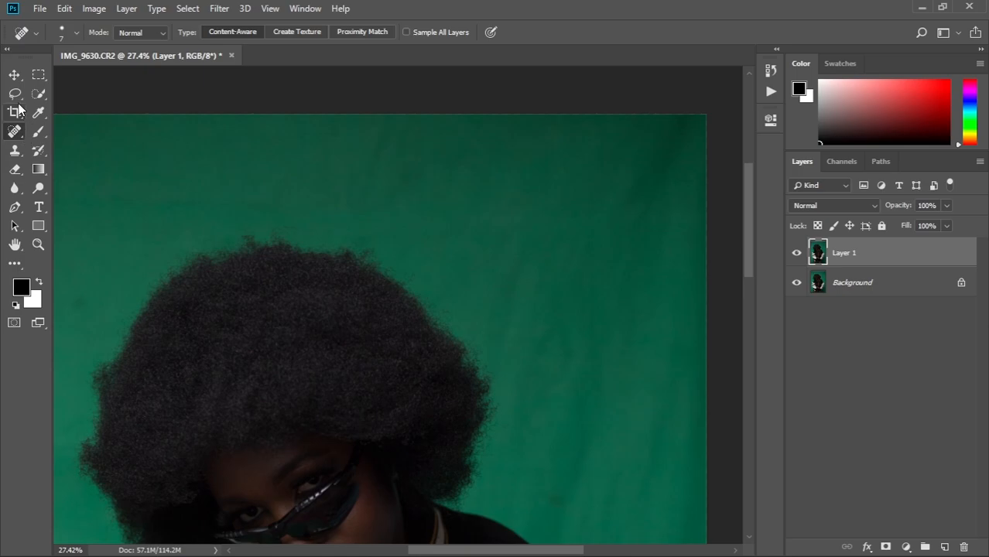
right_click(21, 137)
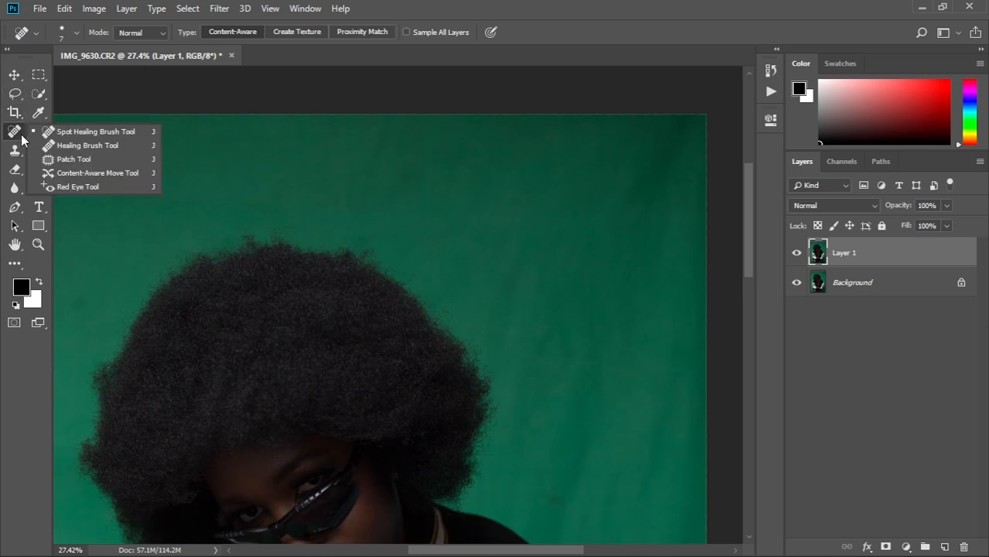
click(75, 160)
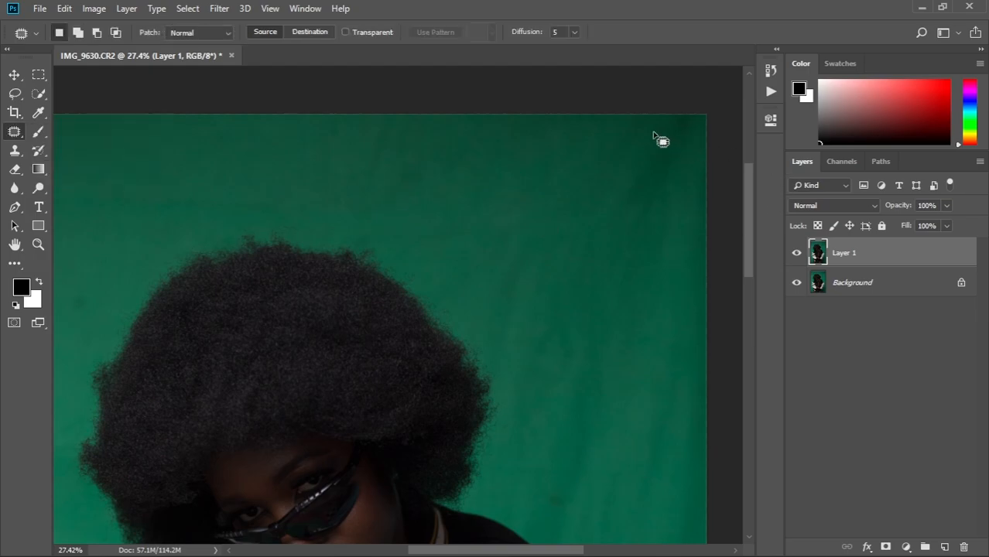
drag(704, 267, 720, 229)
drag(725, 122, 707, 116)
drag(674, 250, 537, 246)
click(588, 347)
Step: Patch the creased backdrop area between the afro and the photo's right edge with a smoother green area
drag(541, 382, 488, 244)
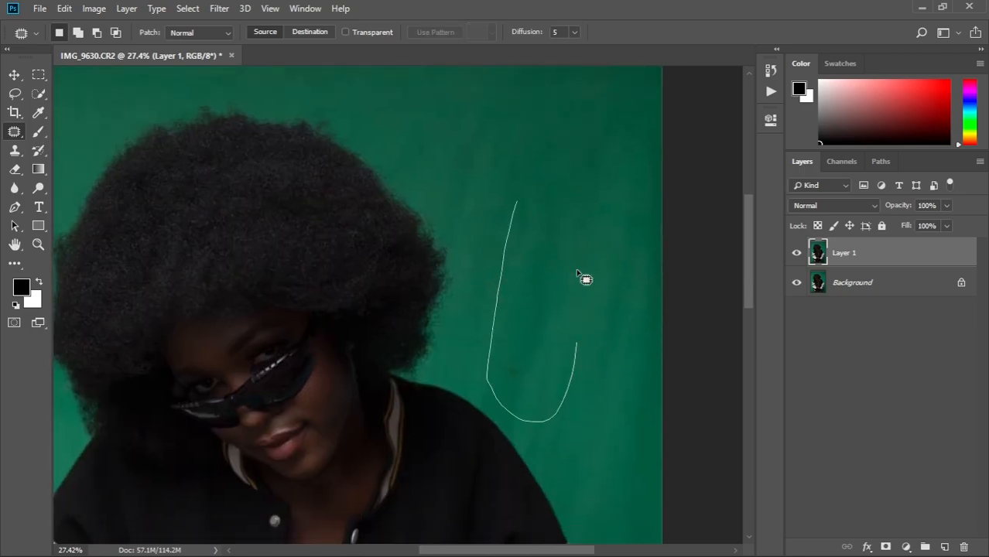
drag(547, 272, 513, 153)
click(585, 129)
scroll(498, 349, down, 2)
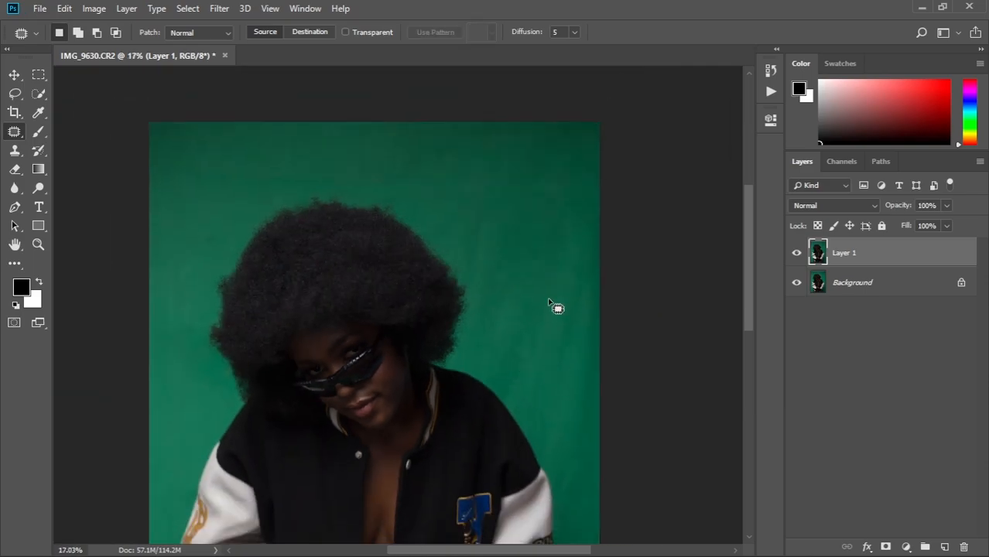
drag(544, 404, 564, 253)
click(499, 253)
Step: Patch another uneven area on the right side of the green backdrop
mouse_move(570, 323)
mouse_down()
mouse_move(502, 254)
mouse_move(633, 300)
mouse_up()
mouse_move(486, 160)
mouse_down()
mouse_move(599, 205)
mouse_move(603, 161)
mouse_up()
drag(568, 207, 644, 254)
click(645, 203)
Step: Patch two further uneven spots on the green backdrop with the smoother area directly above them
drag(382, 276, 406, 175)
mouse_move(307, 223)
mouse_down()
mouse_move(312, 272)
mouse_move(305, 159)
mouse_up()
drag(322, 206, 320, 109)
click(384, 114)
drag(307, 189, 309, 157)
drag(333, 159, 339, 130)
click(378, 130)
Step: Patch the horizontal crease in the lower-left backdrop beside the subject's leg
scroll(357, 295, down, 2)
scroll(358, 295, up, 5)
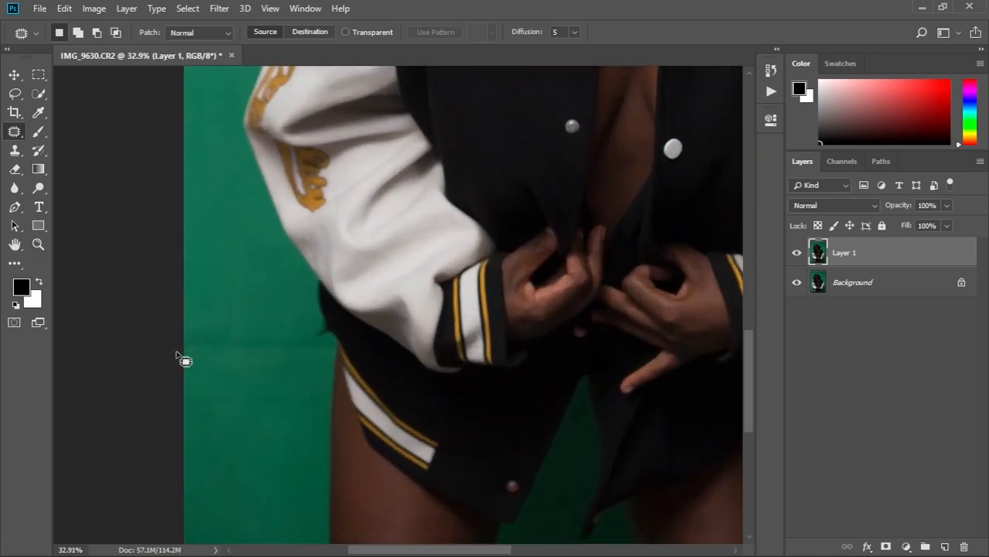
drag(318, 344, 175, 316)
drag(247, 371, 249, 451)
click(256, 424)
mouse_move(178, 405)
mouse_down()
mouse_move(311, 406)
mouse_move(164, 375)
mouse_up()
drag(239, 393, 238, 444)
click(248, 425)
Step: Patch the backdrop marks between the GOOD LUCK sleeve and the photo's right edge
mouse_move(474, 427)
mouse_down()
mouse_move(329, 363)
mouse_move(151, 312)
mouse_up()
drag(570, 347, 449, 436)
mouse_move(436, 330)
mouse_down()
mouse_move(578, 335)
mouse_move(442, 301)
mouse_move(433, 332)
mouse_up()
drag(497, 317, 500, 367)
click(504, 355)
drag(508, 324, 498, 377)
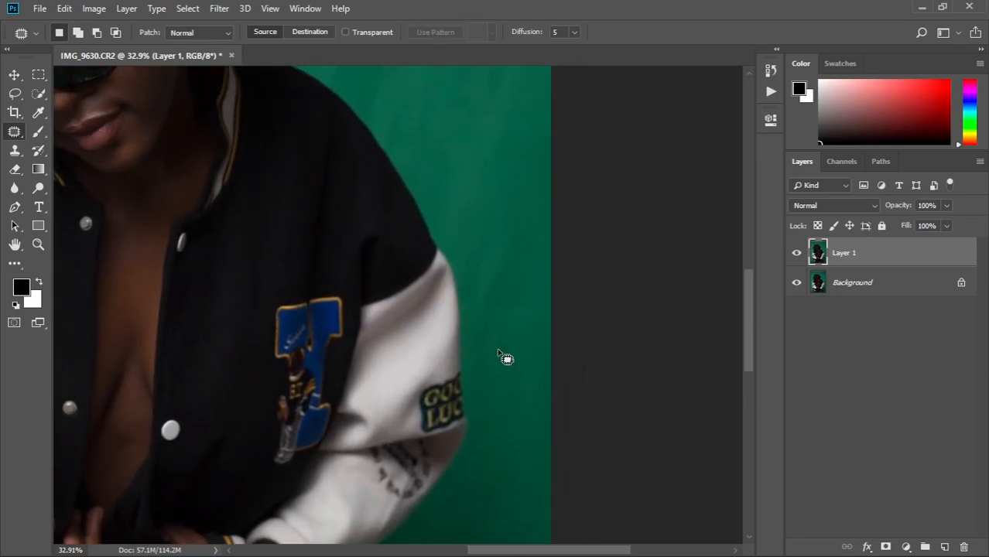
drag(572, 300, 499, 249)
drag(517, 280, 516, 182)
click(455, 197)
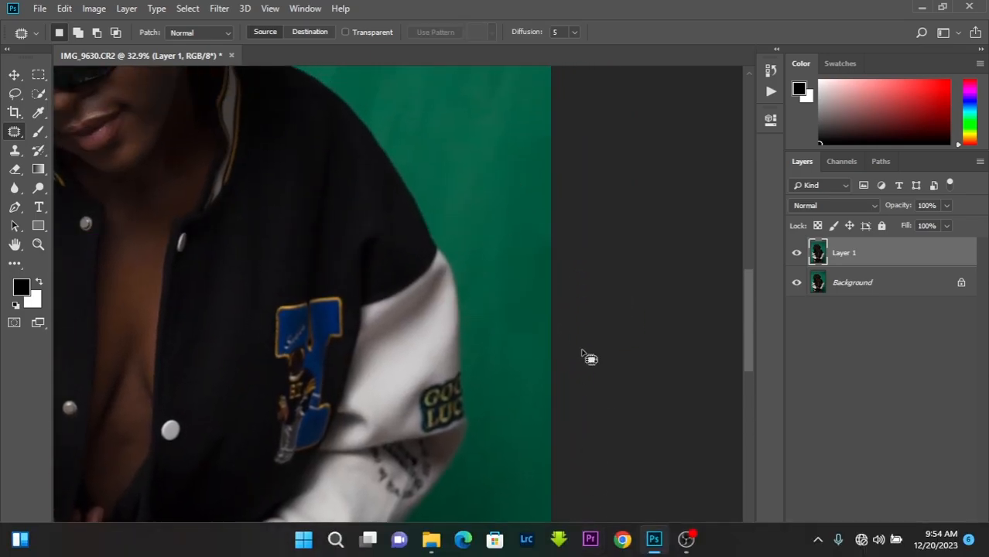
Step: Patch the remaining creases in the backdrop next to the right side of the afro
scroll(469, 322, down, 10)
scroll(465, 159, up, 8)
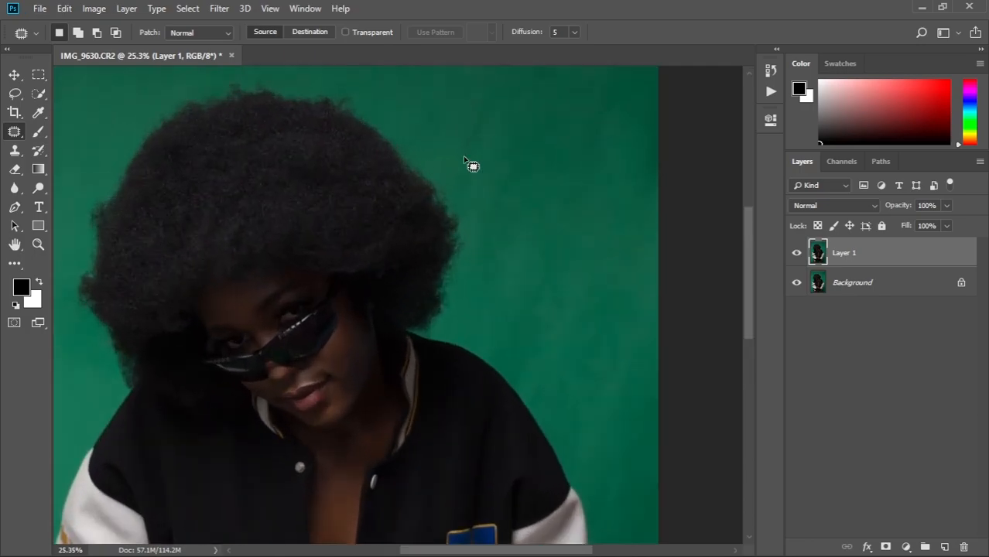
drag(470, 163, 429, 235)
drag(500, 193, 441, 163)
drag(439, 206, 384, 154)
click(339, 127)
mouse_move(541, 183)
mouse_down()
mouse_move(627, 158)
mouse_move(544, 149)
mouse_up()
drag(574, 197, 499, 194)
click(453, 243)
scroll(453, 244, down, 4)
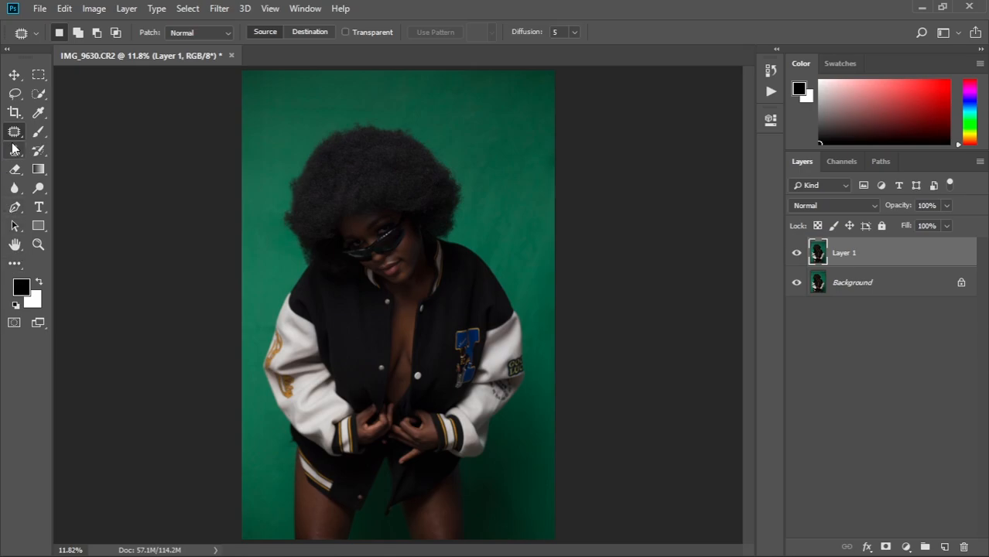
Step: Blend the green backdrop smooth with the Mixer Brush at size 900
click(39, 132)
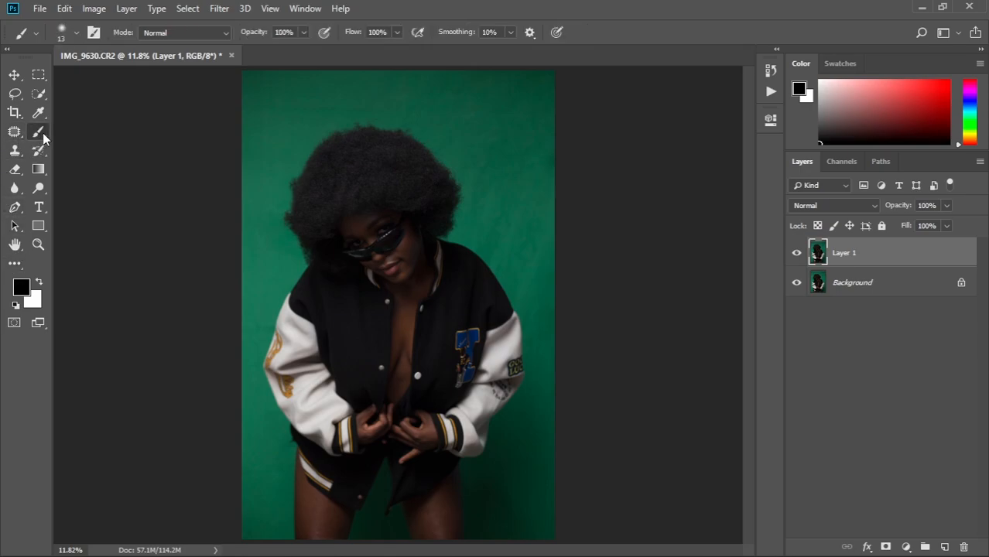
right_click(42, 132)
click(87, 173)
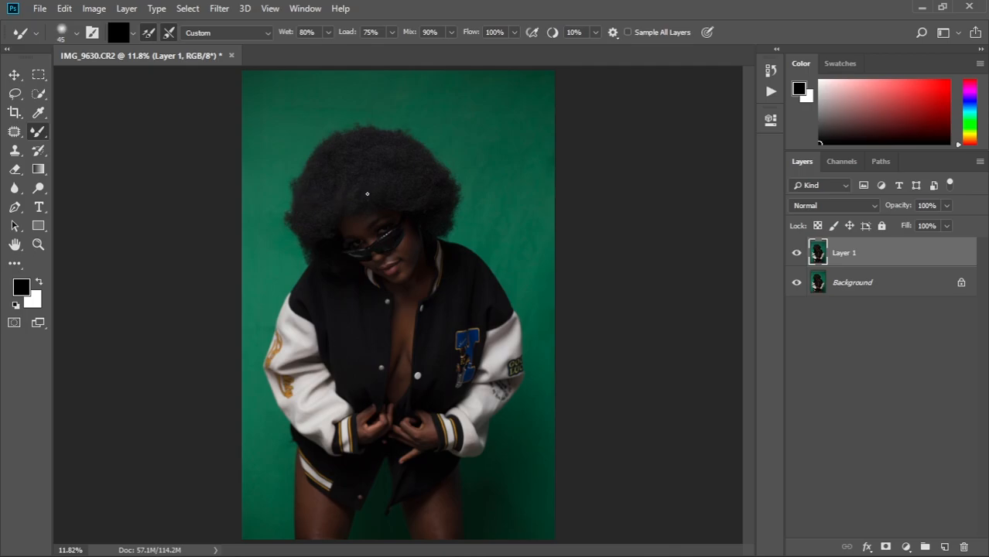
key(bracketright)
key(bracketright)
key(bracketright)
scroll(371, 221, down, 2)
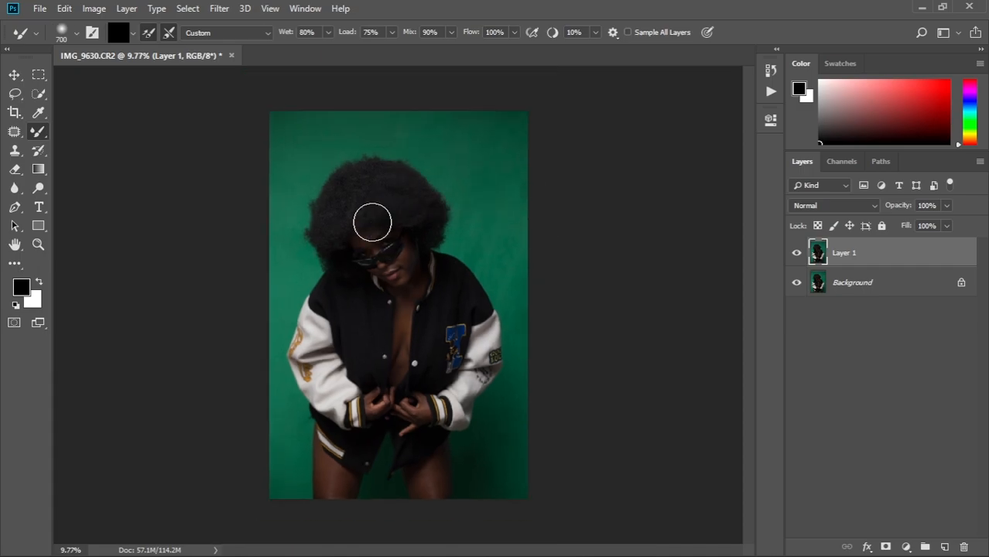
key(bracketright)
key(bracketright)
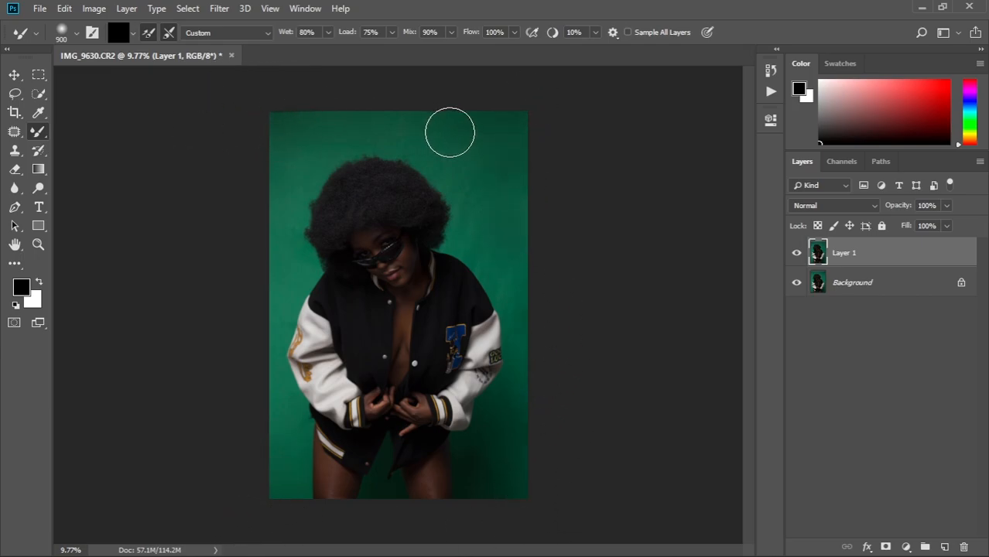
Step: Select the full-width strip above the hair with the Rectangular Marquee, stretch its height upward to 153.91%, apply and deselect
click(41, 77)
right_click(40, 77)
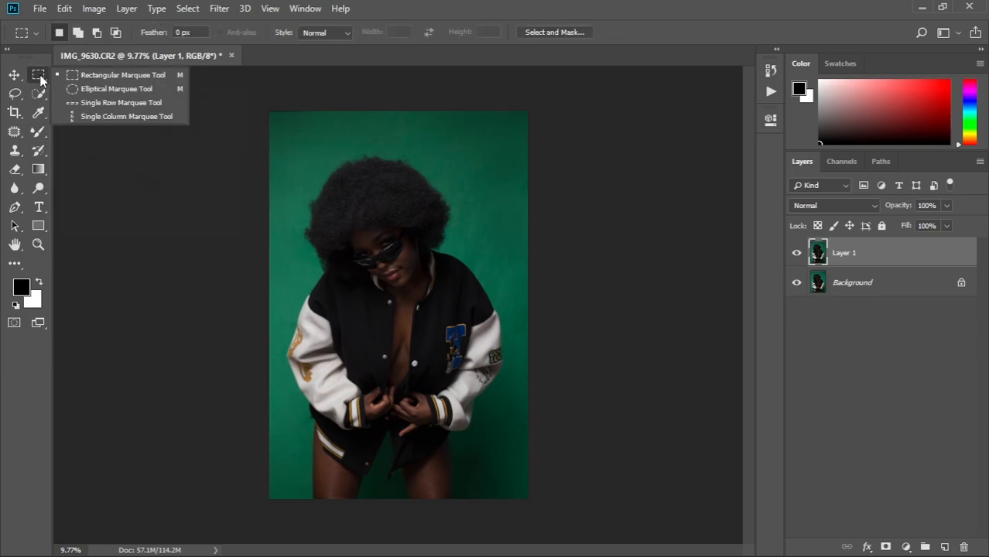
click(95, 76)
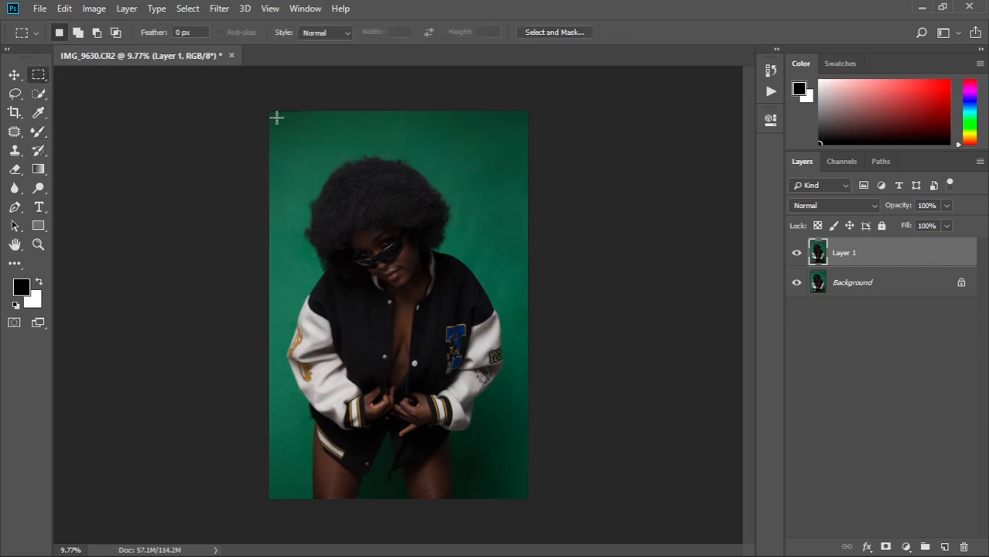
drag(245, 96, 603, 146)
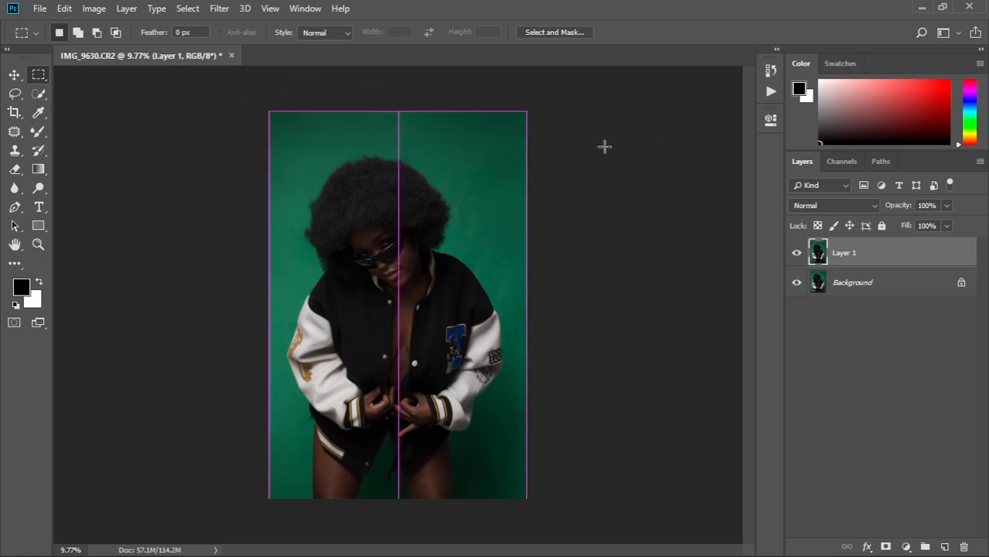
key(ctrl+t)
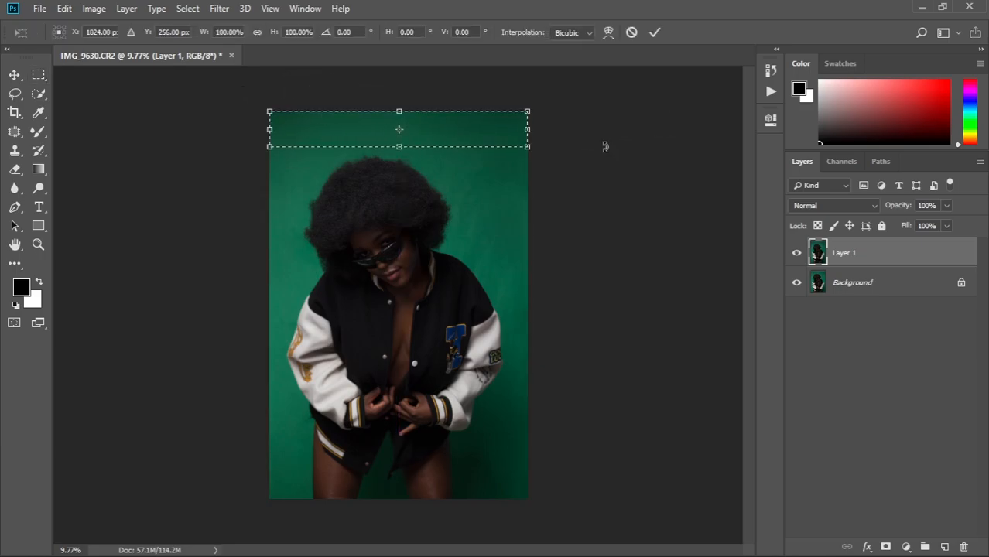
drag(399, 110, 399, 91)
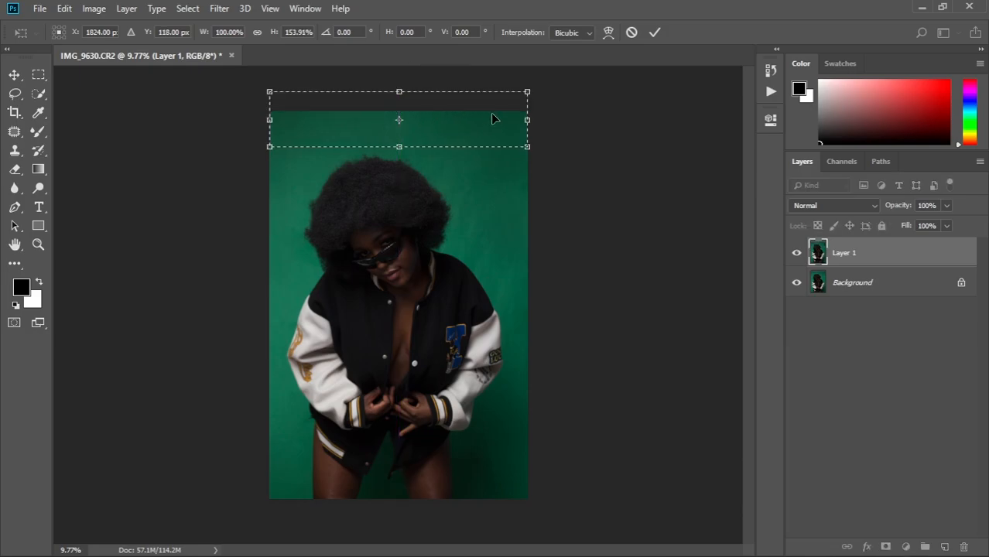
click(655, 32)
key(ctrl+d)
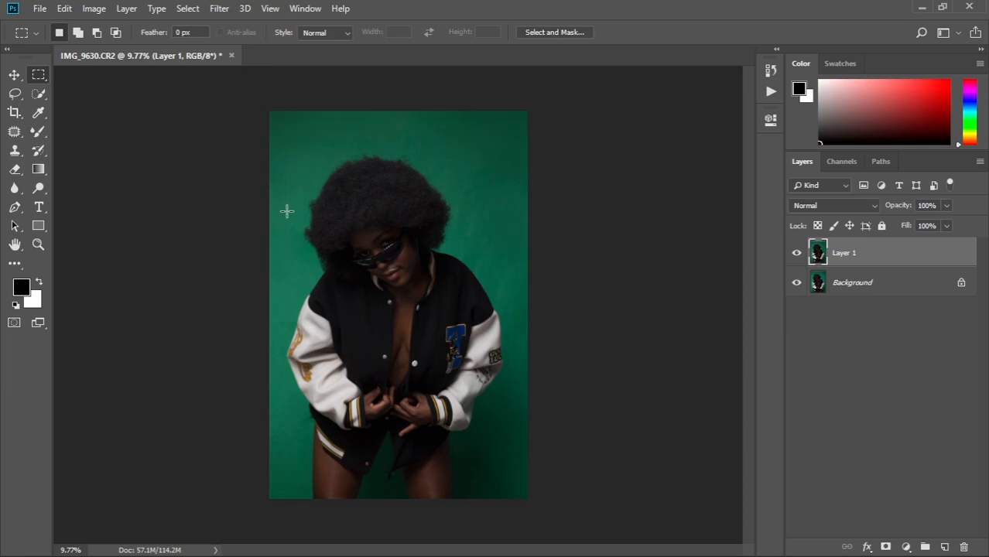
Step: Switch to the Move Tool and inspect the upper half of the portrait up close
click(14, 74)
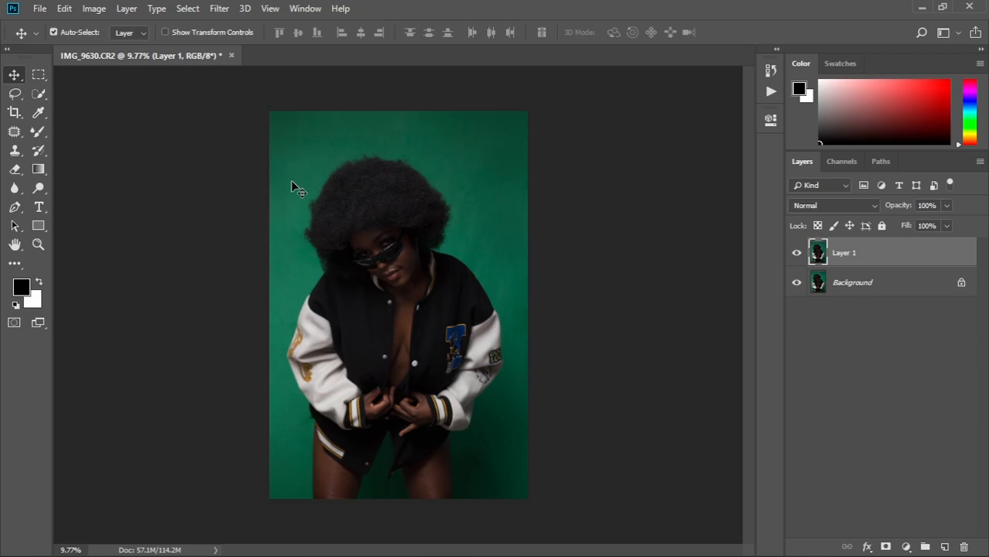
key(ctrl+plus)
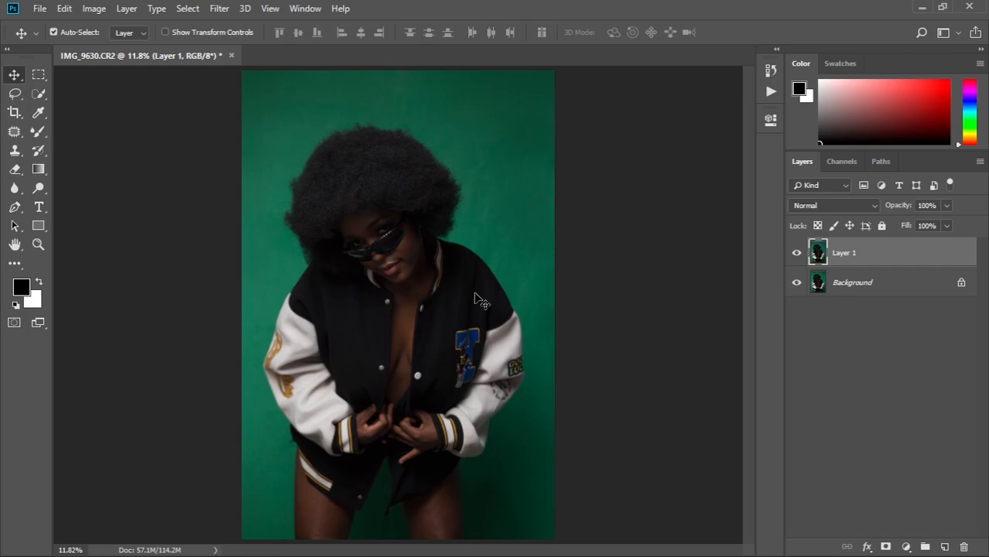
scroll(397, 236, up, 5)
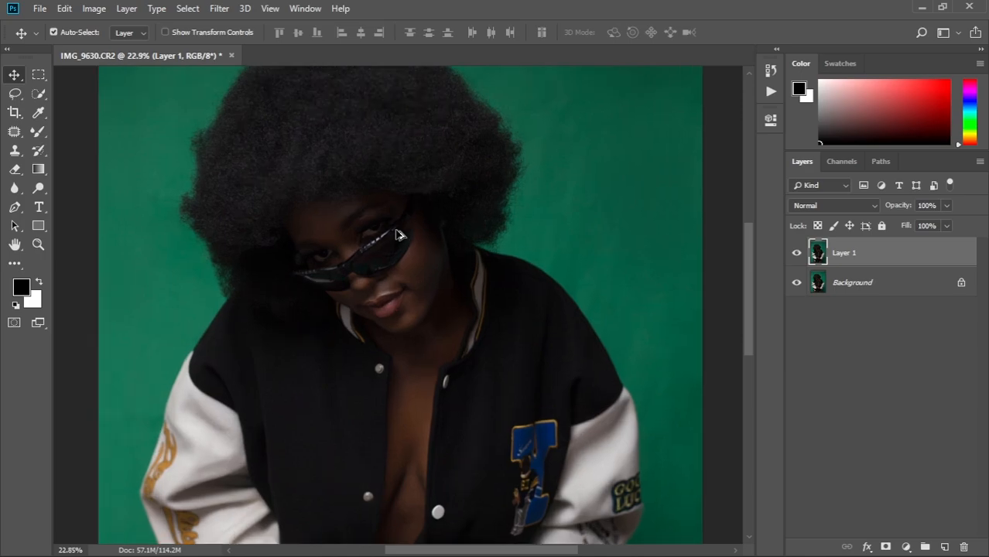
Step: Duplicate Layer 1 and convert the copy to a smart object
scroll(397, 236, down, 2)
scroll(397, 236, down, 3)
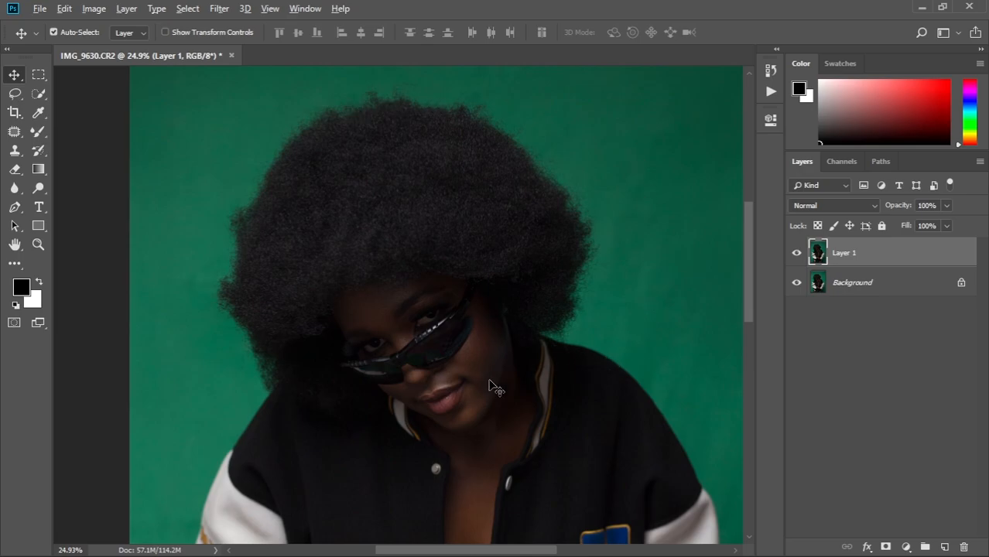
scroll(489, 380, down, 6)
drag(490, 380, 384, 241)
scroll(328, 257, up, 6)
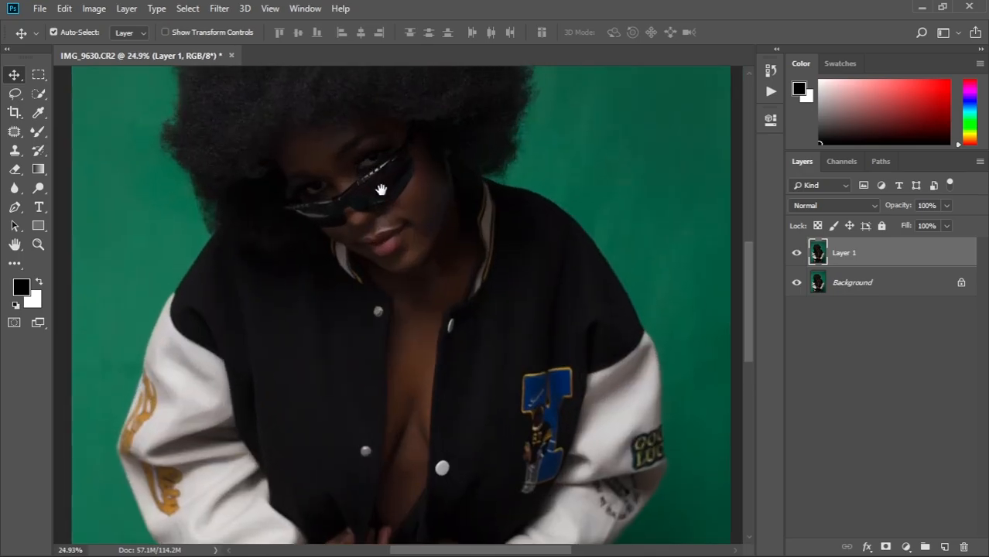
drag(382, 190, 427, 318)
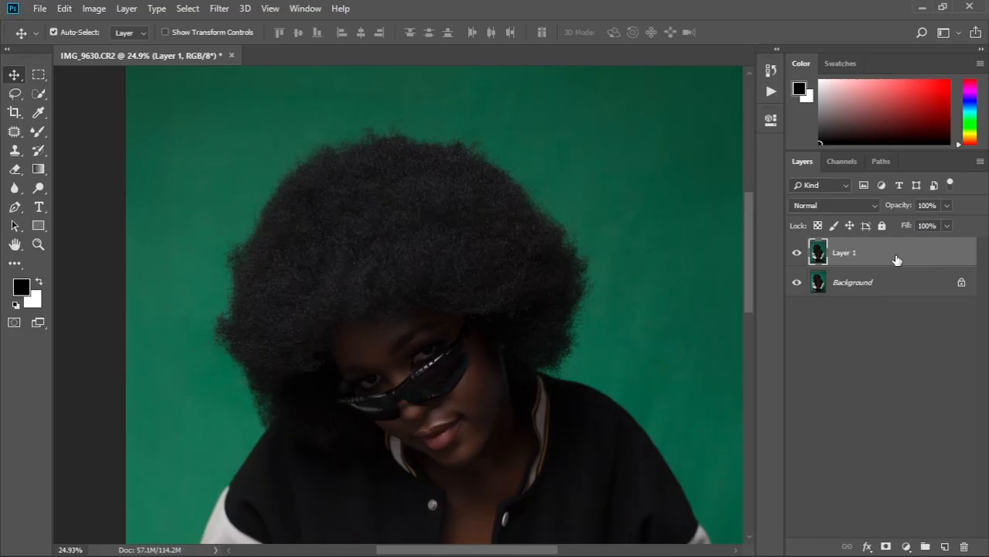
right_click(895, 260)
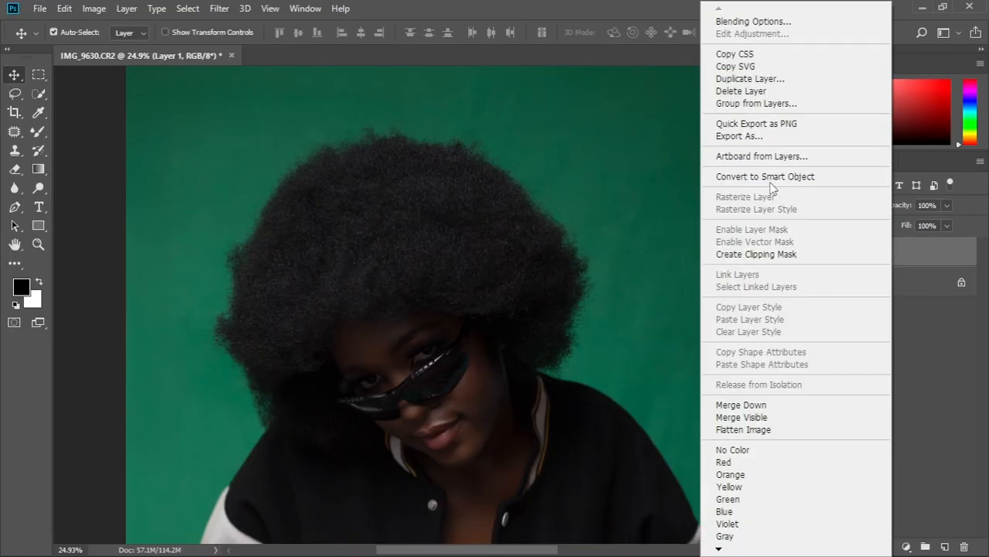
click(599, 191)
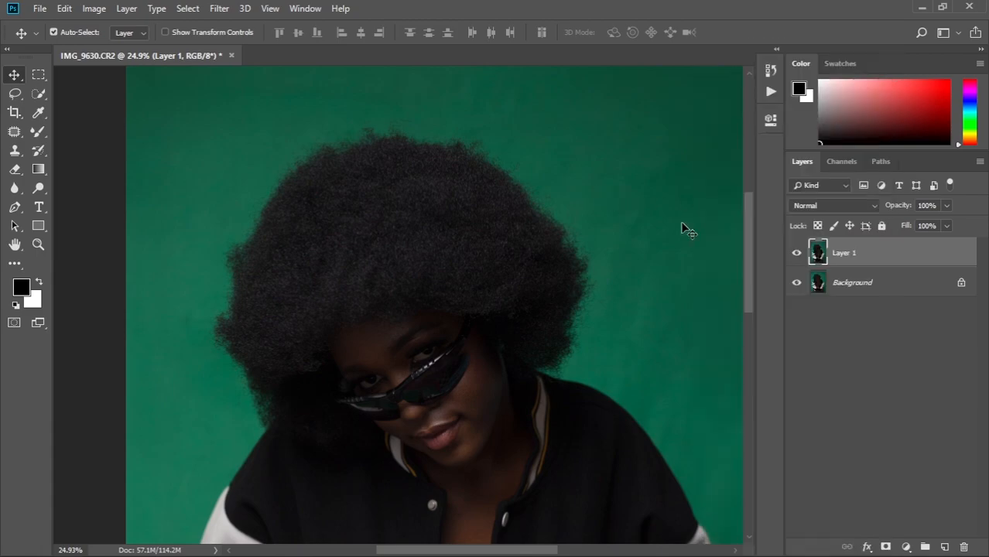
key(ctrl+j)
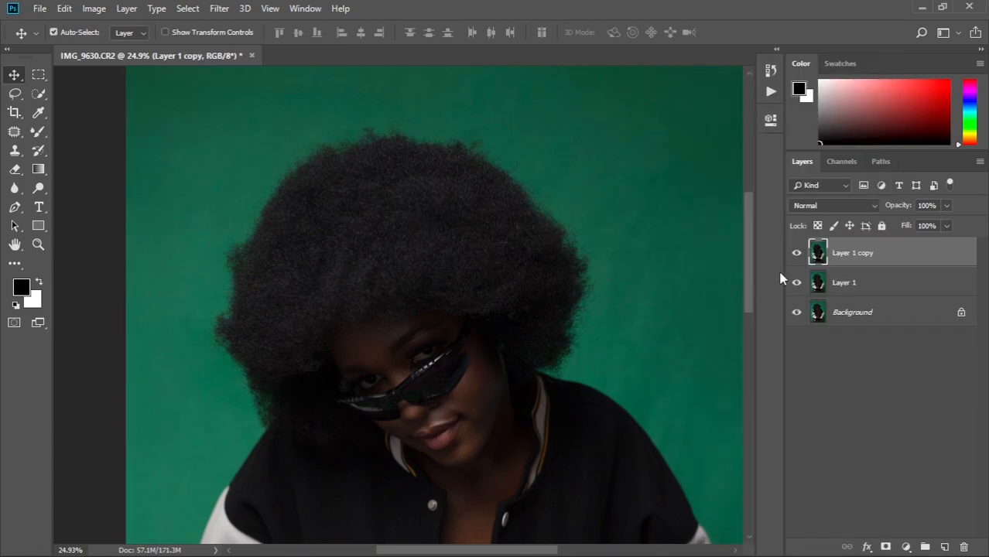
right_click(860, 249)
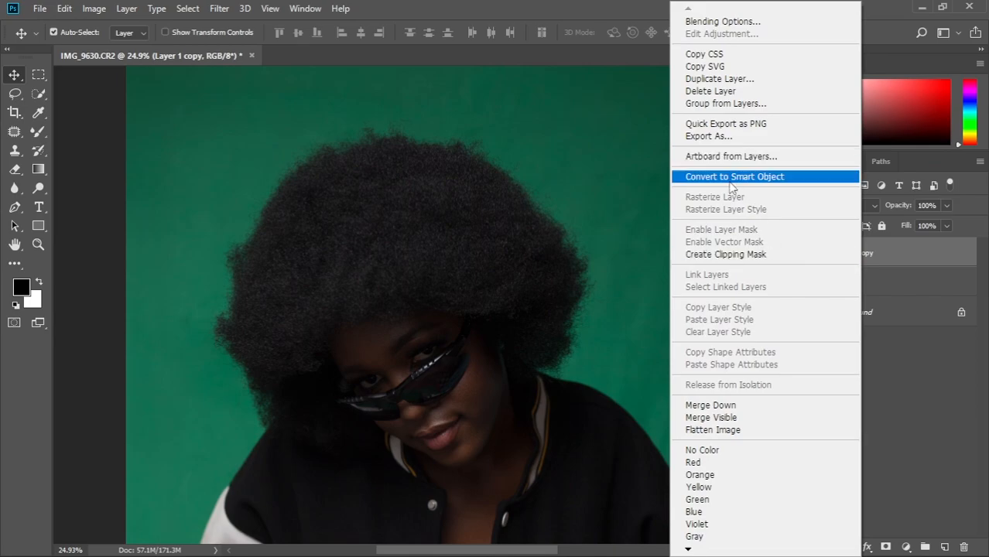
click(735, 177)
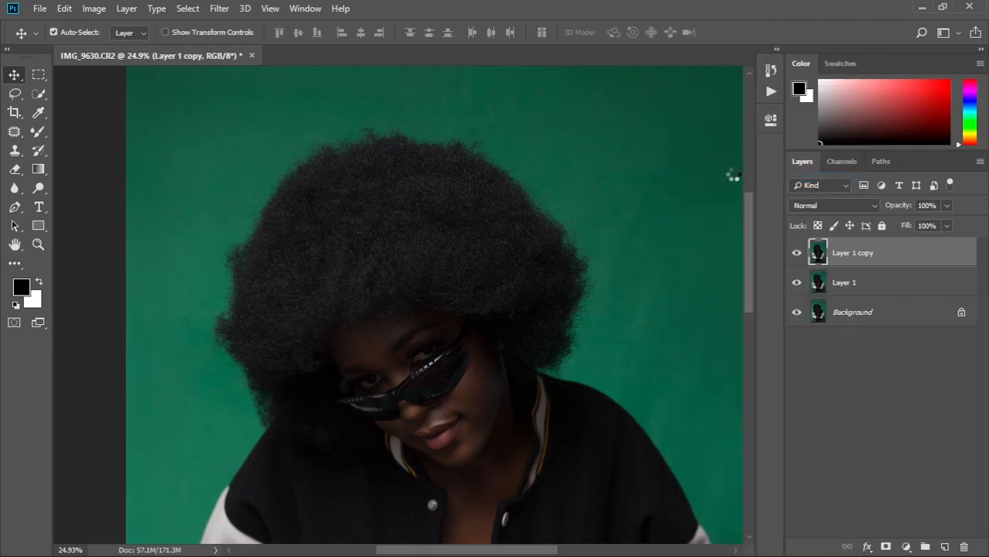
Step: Start the Liquify filter on the copy and even out the afro's outline with the warp brush at sizes 600 and 400
click(220, 9)
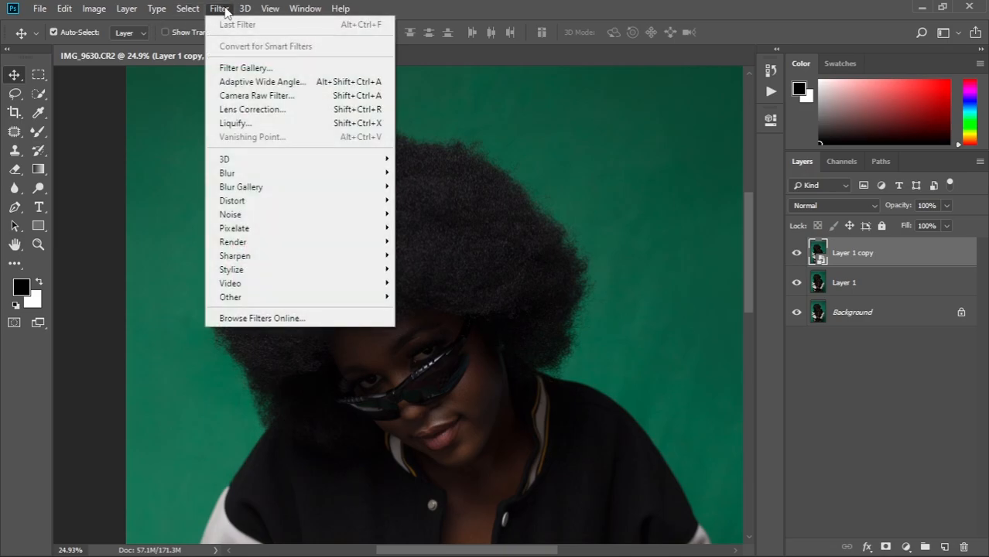
click(264, 124)
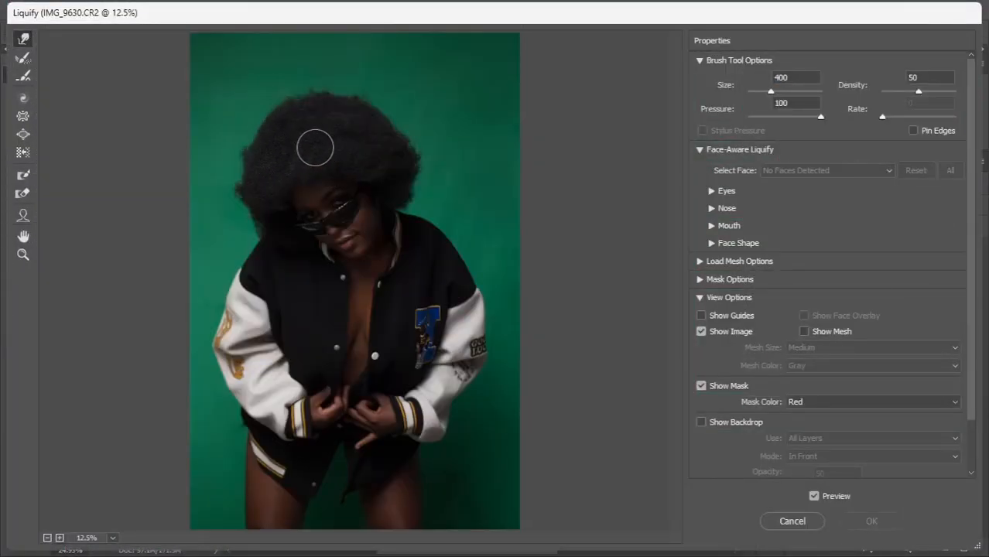
scroll(316, 147, up, 3)
drag(347, 136, 362, 264)
key(])
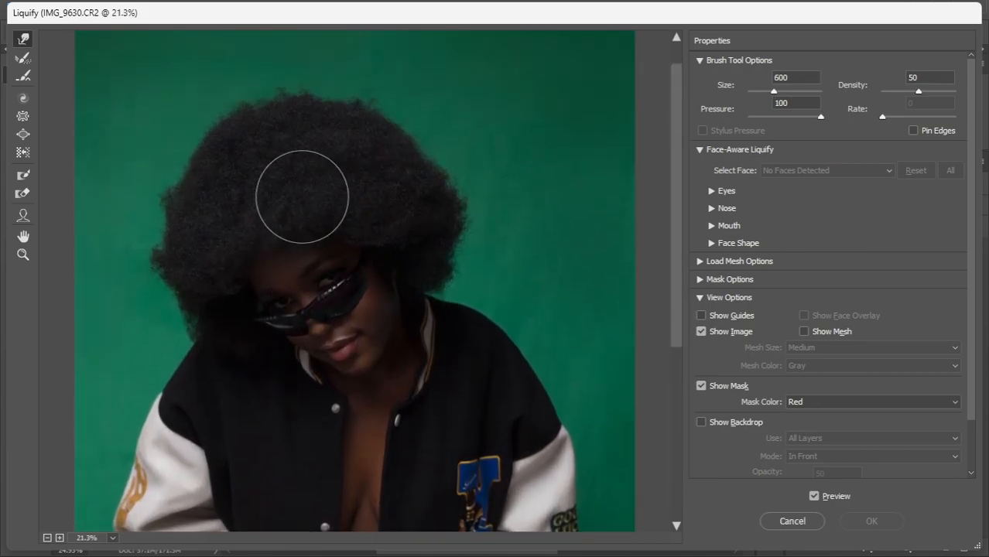
mouse_move(199, 172)
mouse_down()
mouse_move(175, 223)
mouse_move(164, 234)
mouse_move(148, 225)
mouse_move(145, 261)
mouse_move(151, 205)
mouse_move(174, 189)
mouse_move(160, 234)
mouse_move(181, 169)
mouse_move(223, 140)
mouse_move(217, 130)
mouse_move(328, 101)
mouse_move(265, 104)
mouse_move(281, 112)
mouse_move(327, 92)
mouse_up()
key(bracketleft)
key(bracketleft)
mouse_move(166, 297)
mouse_down()
mouse_move(149, 264)
mouse_move(158, 242)
mouse_move(146, 229)
mouse_move(167, 345)
mouse_move(199, 337)
mouse_move(169, 301)
mouse_up()
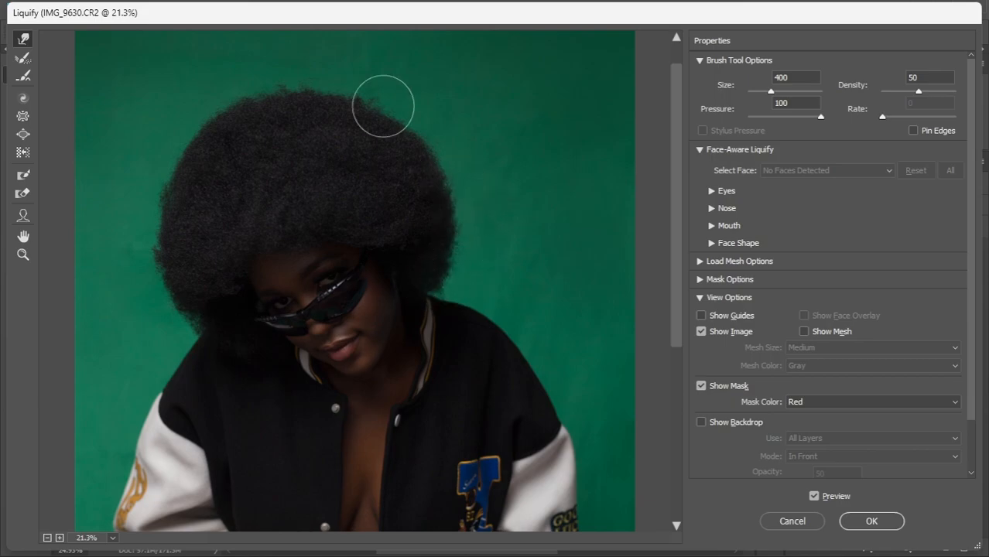
Step: Refine the afro into a rounder shape with the Liquify warp brush at sizes 600 and 900, and apply the filter
key(])
key(])
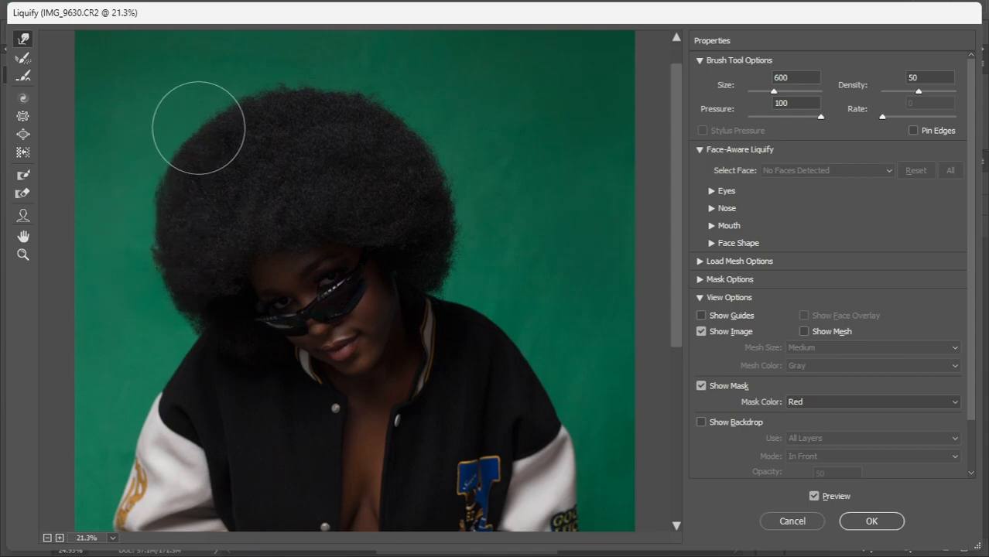
alt+scroll(404, 293, down, 1)
alt+scroll(404, 293, down, 3)
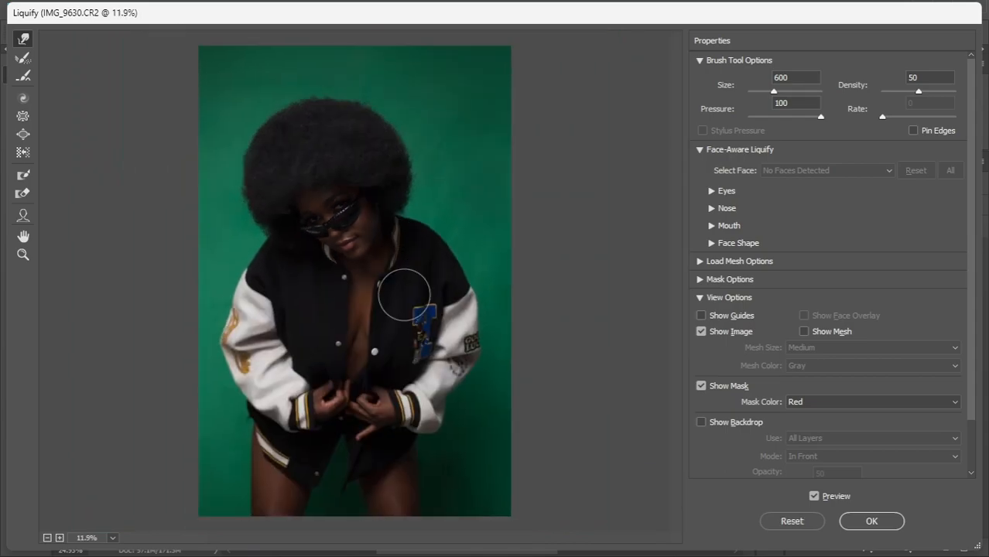
alt+scroll(369, 324, up, 1)
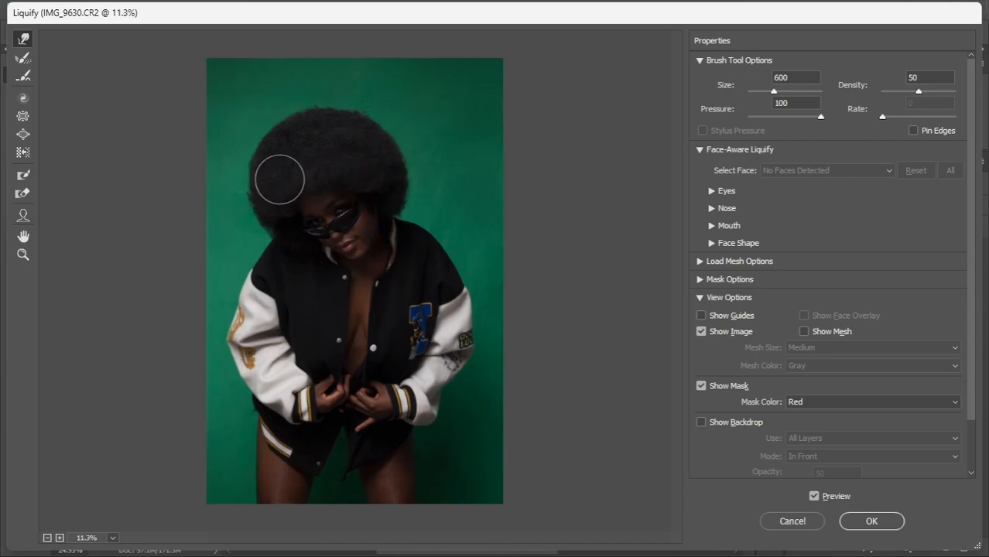
key(bracketright)
key(bracketright)
key(bracketright)
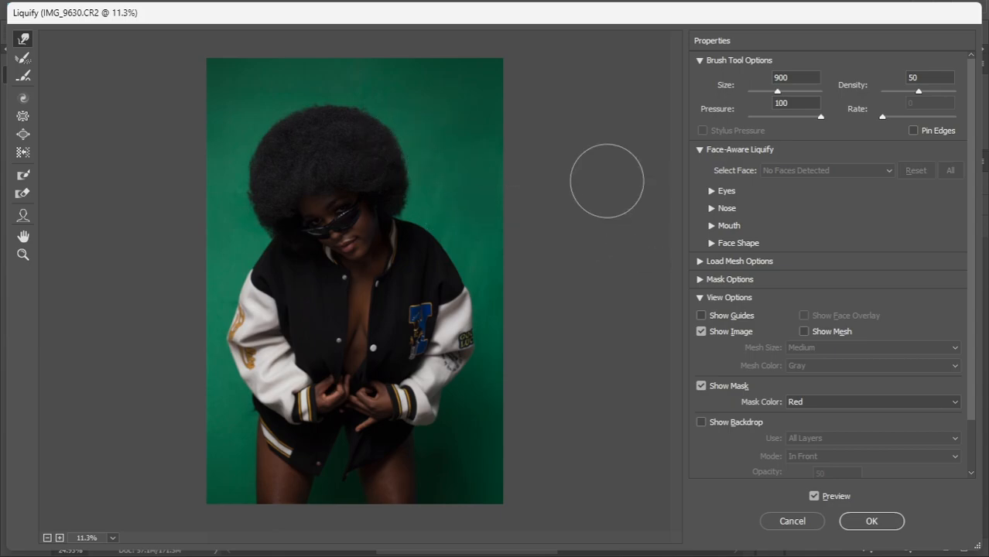
click(876, 521)
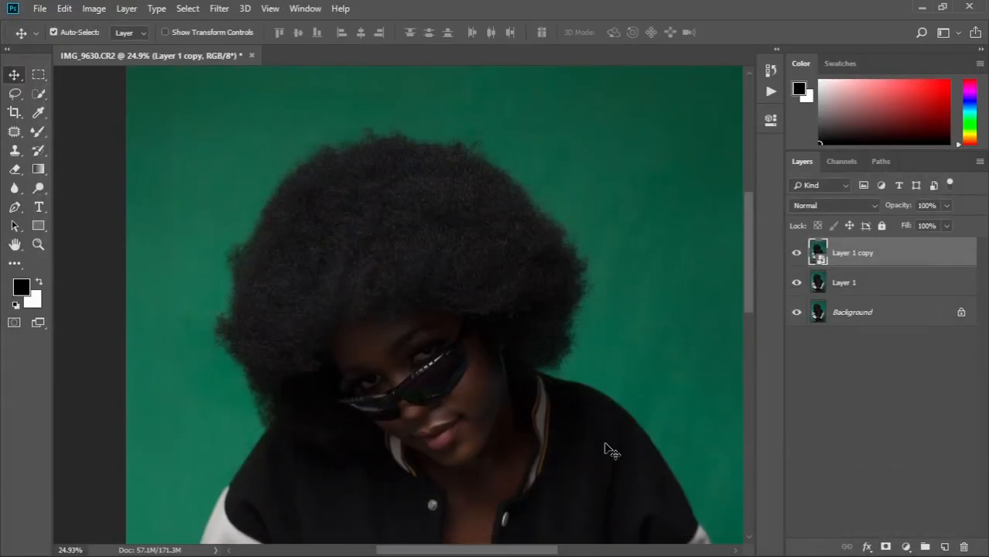
Step: Examine the reshaped afro, the face and the backdrop, both up close and in the full frame
key(ctrl+0)
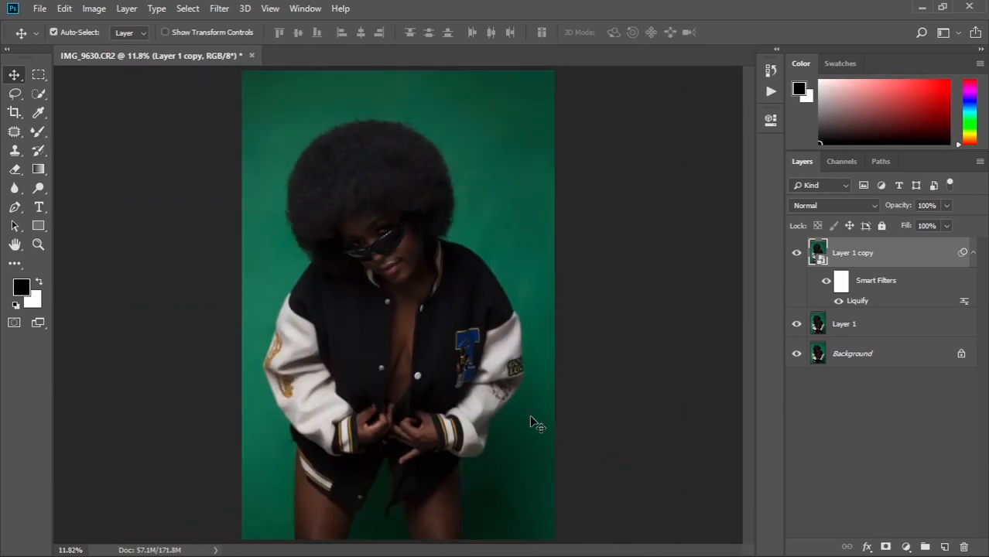
scroll(423, 301, down, 2)
scroll(423, 301, up, 1)
scroll(424, 306, up, 4)
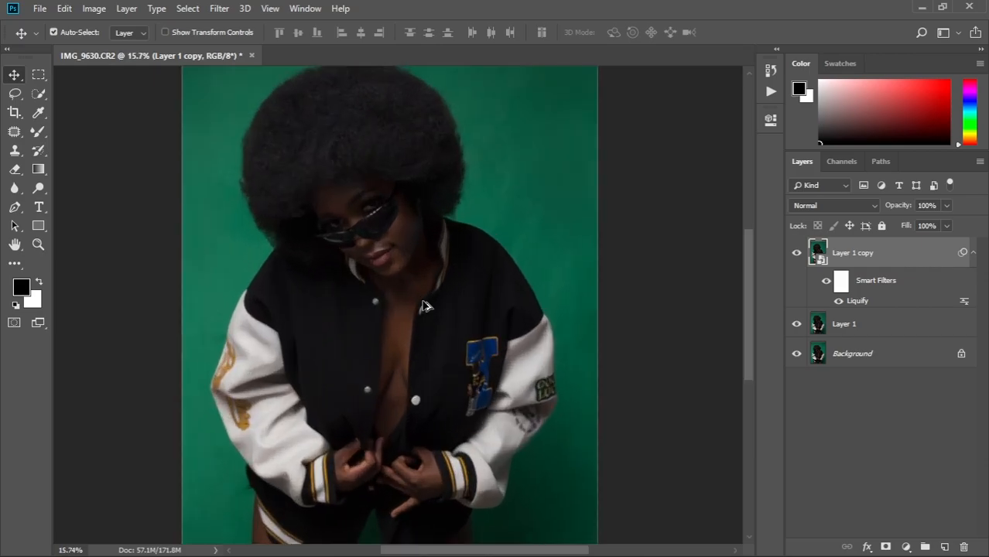
drag(388, 222, 461, 338)
drag(439, 277, 448, 298)
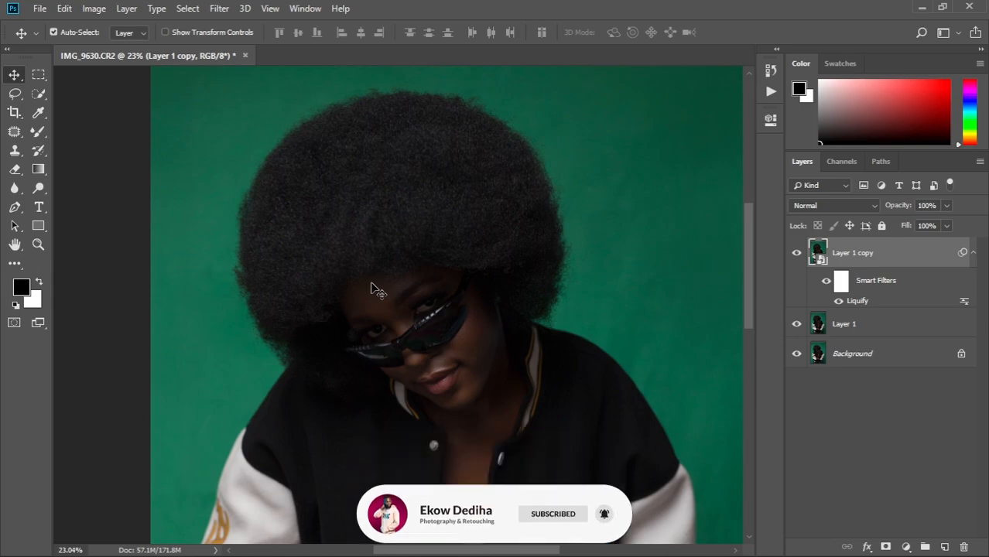
key(ctrl+minus)
key(ctrl+minus)
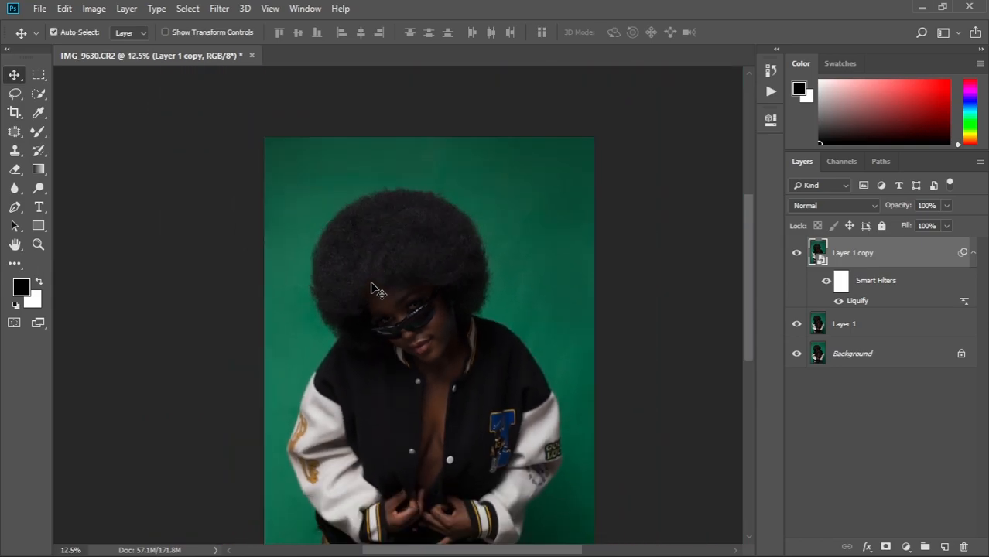
key(ctrl+0)
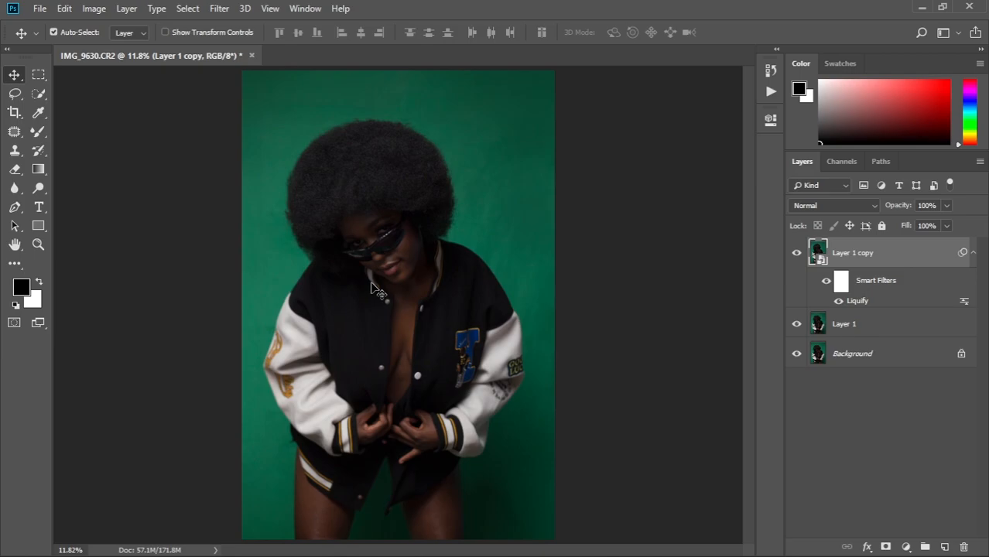
scroll(372, 289, down, 1)
scroll(371, 288, up, 3)
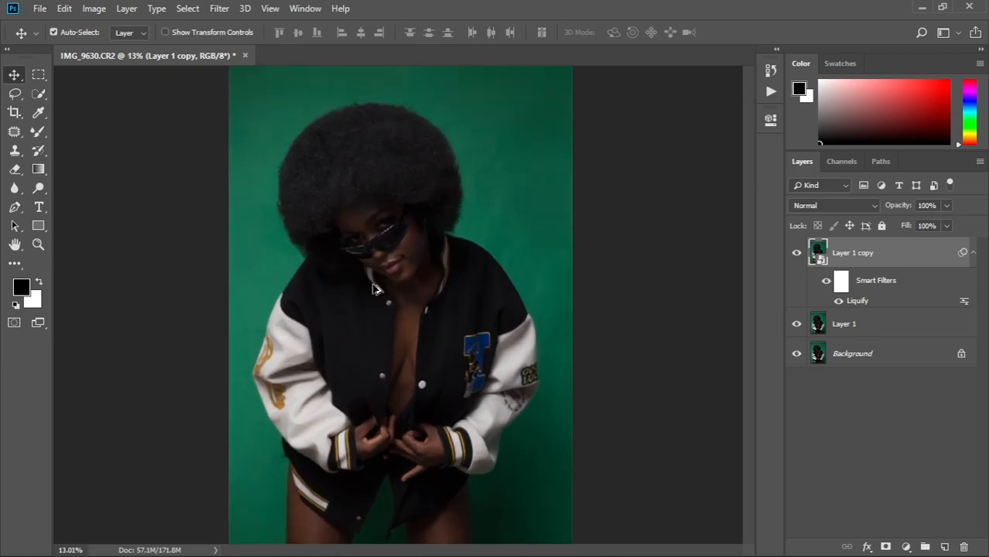
scroll(373, 286, up, 4)
drag(389, 194, 400, 269)
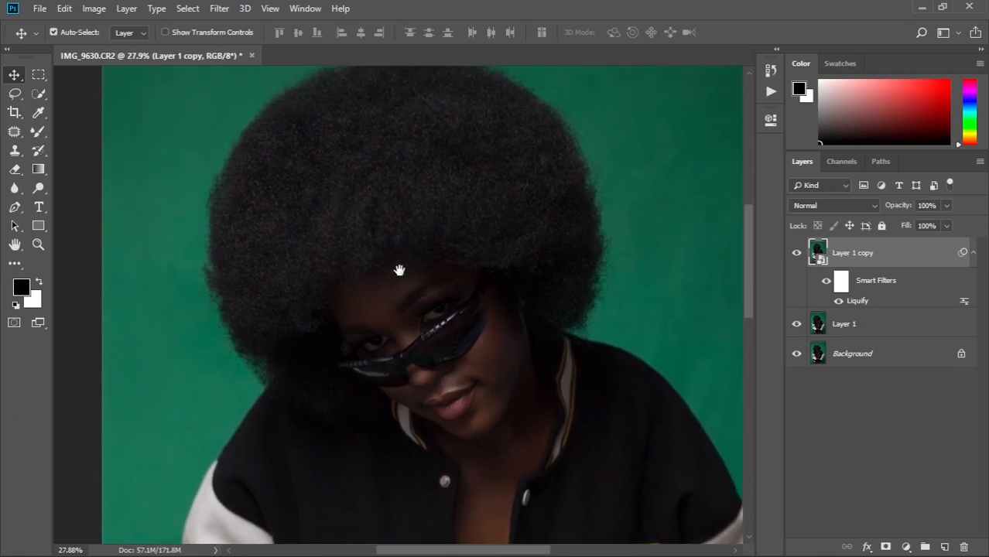
key(ctrl+0)
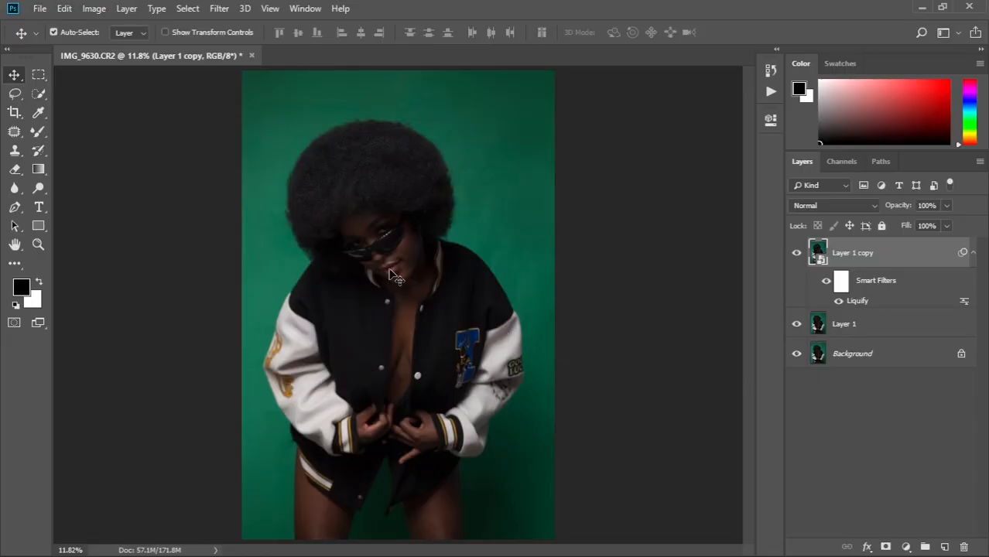
scroll(379, 265, up, 5)
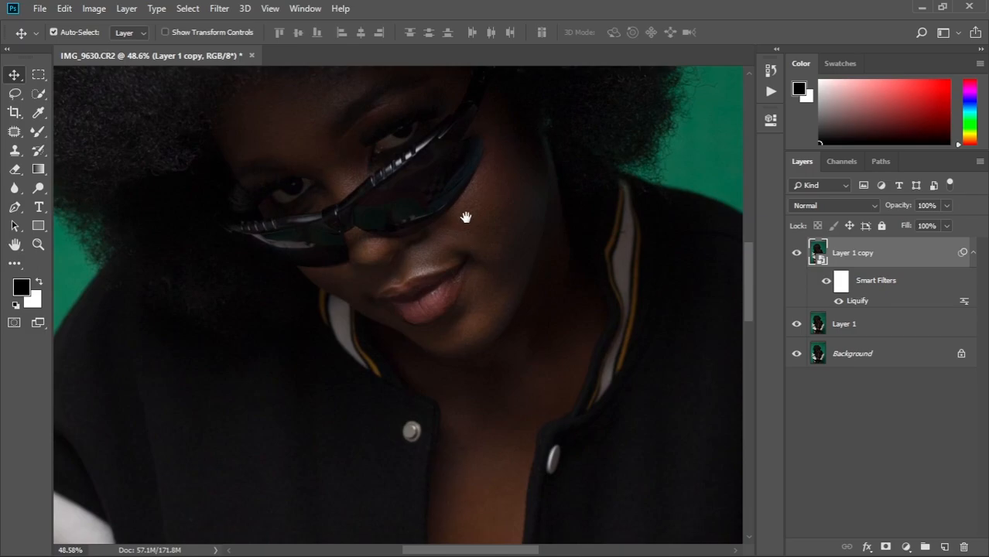
scroll(441, 283, down, 3)
scroll(393, 290, down, 1)
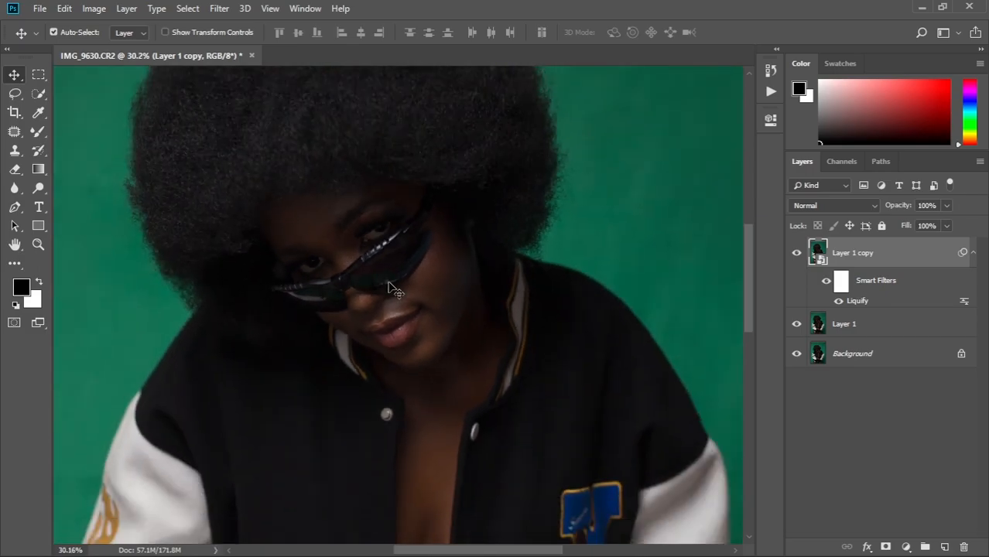
key(ctrl+0)
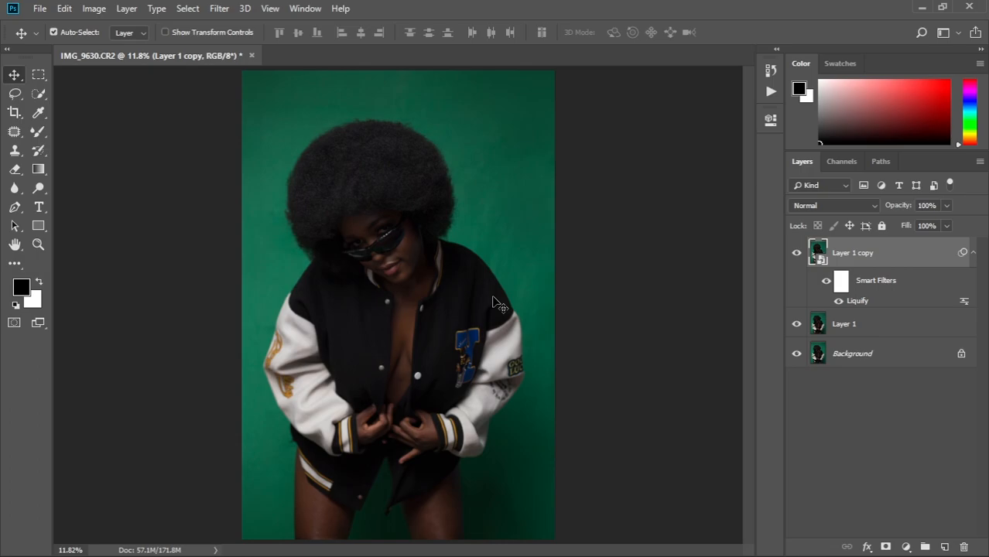
Step: Merge Layer 1 copy, Layer 1 and the Background into a single layer
shift+click(887, 356)
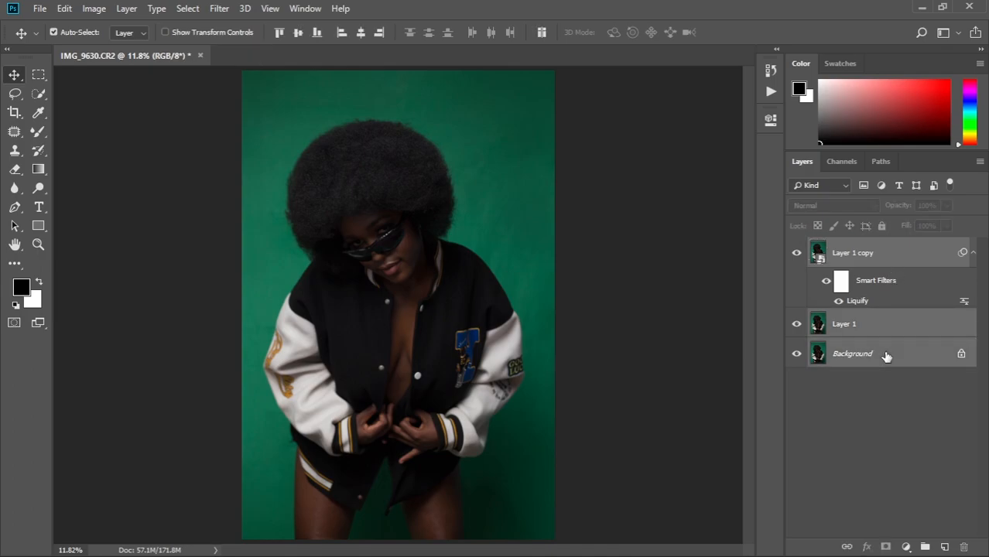
right_click(887, 356)
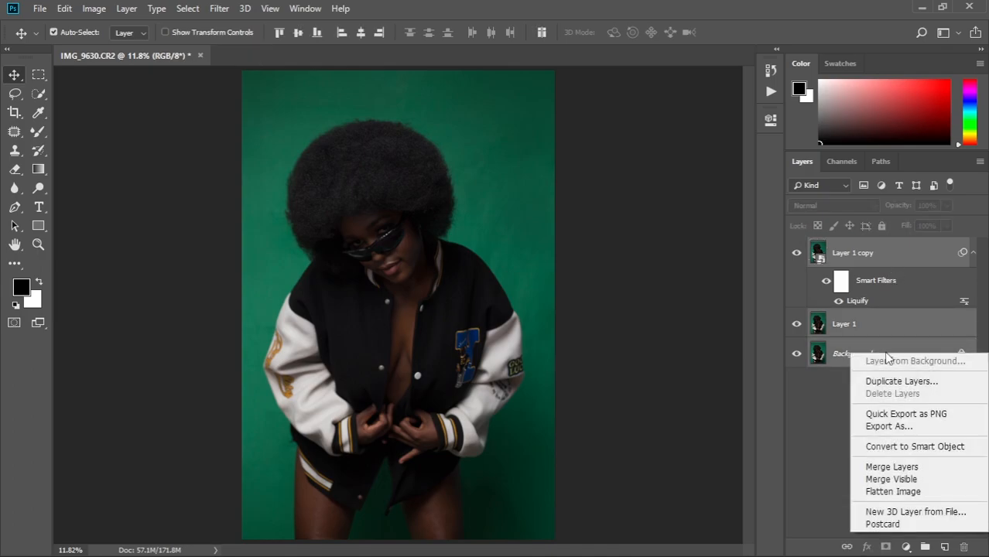
click(899, 466)
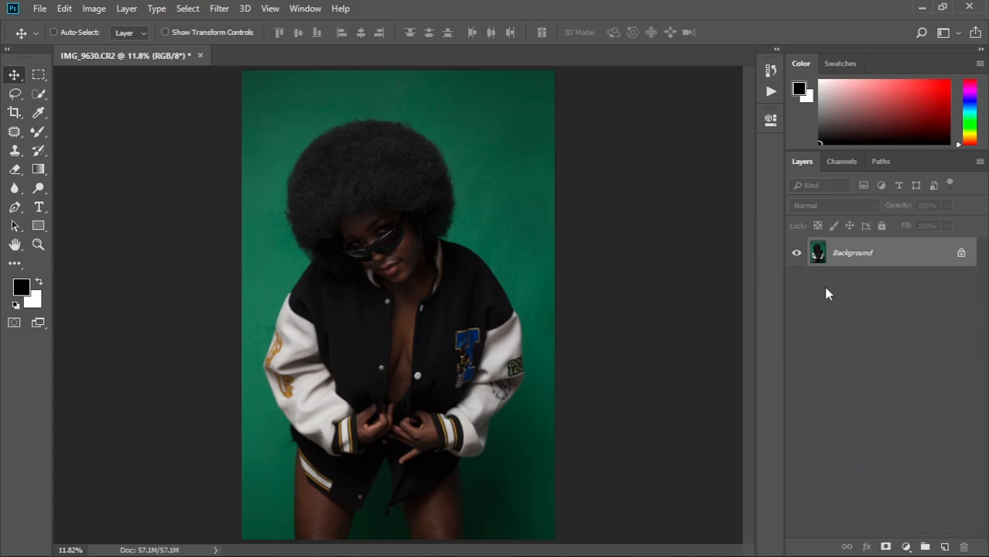
Step: Run the Ed Frequency Separation action on the merged image
key(ctrl+equal)
key(ctrl+equal)
key(ctrl+equal)
key(ctrl+equal)
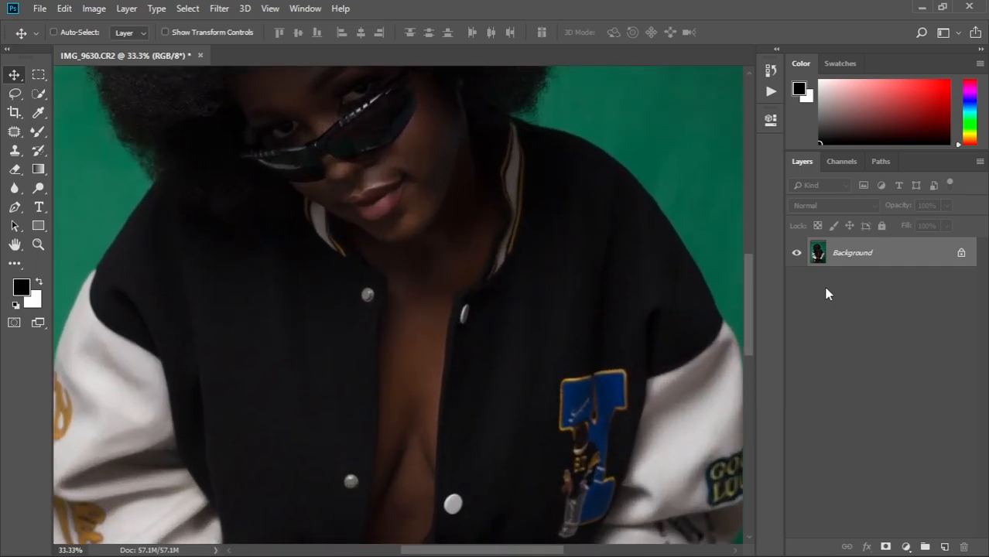
key(ctrl+0)
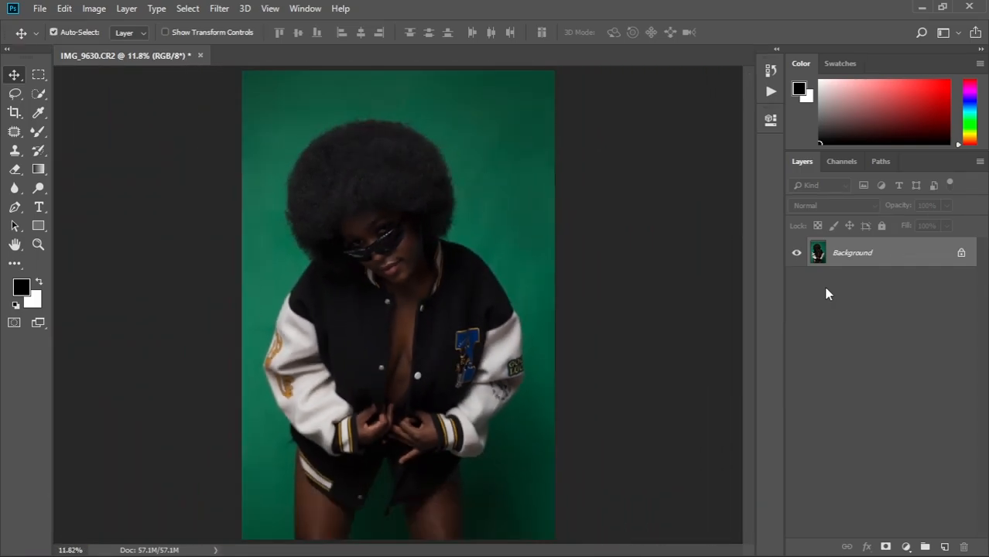
click(772, 93)
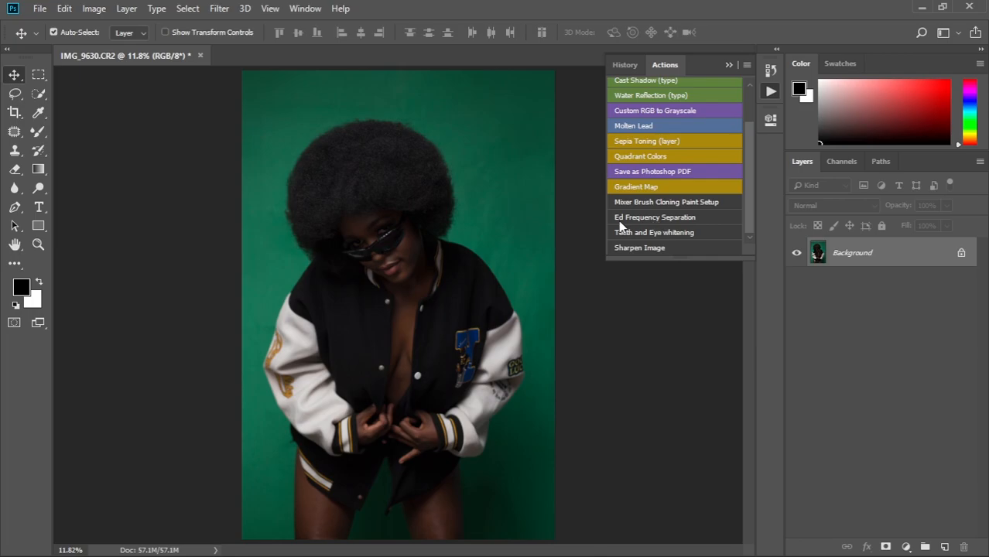
click(664, 218)
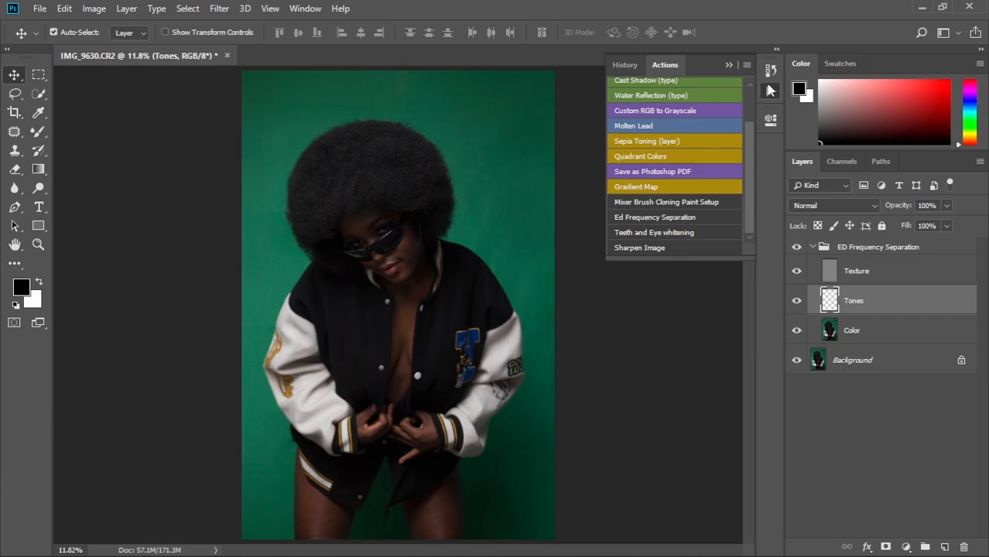
Step: Select the forehead skin above the eyebrow on the Color layer with a freehand lasso
click(729, 65)
click(856, 332)
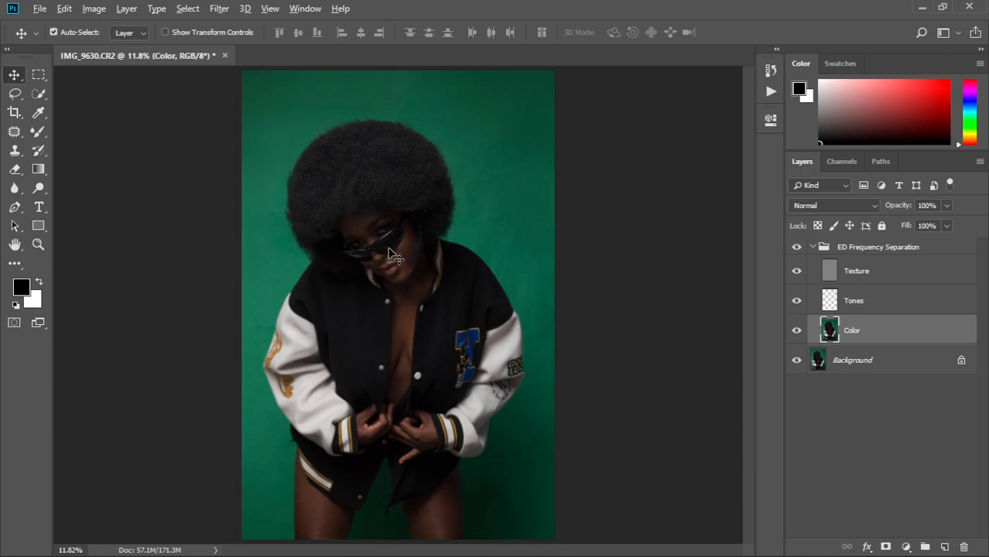
scroll(391, 253, up, 5)
scroll(391, 253, up, 5)
scroll(391, 253, down, 2)
scroll(391, 253, up, 2)
scroll(391, 254, down, 3)
drag(443, 226, 464, 294)
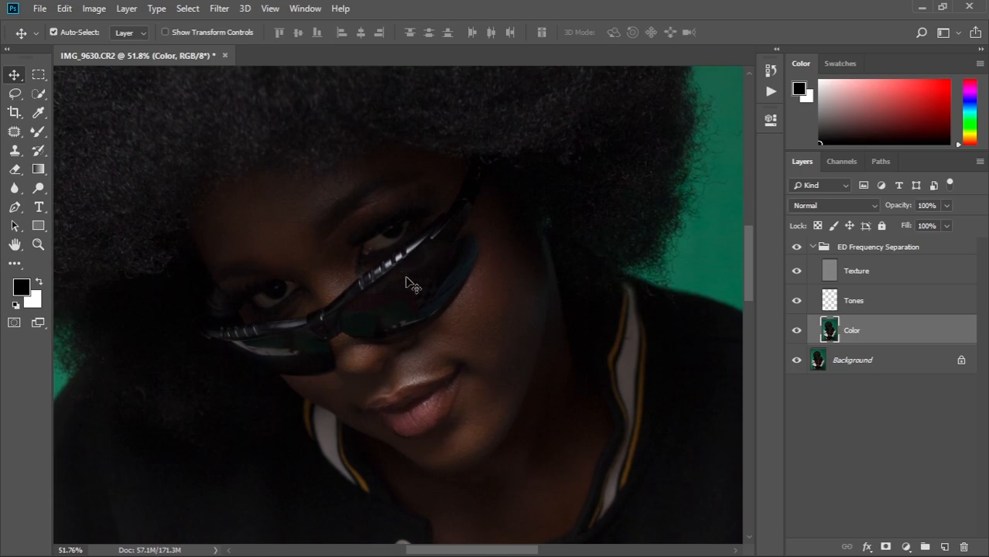
scroll(410, 285, up, 1)
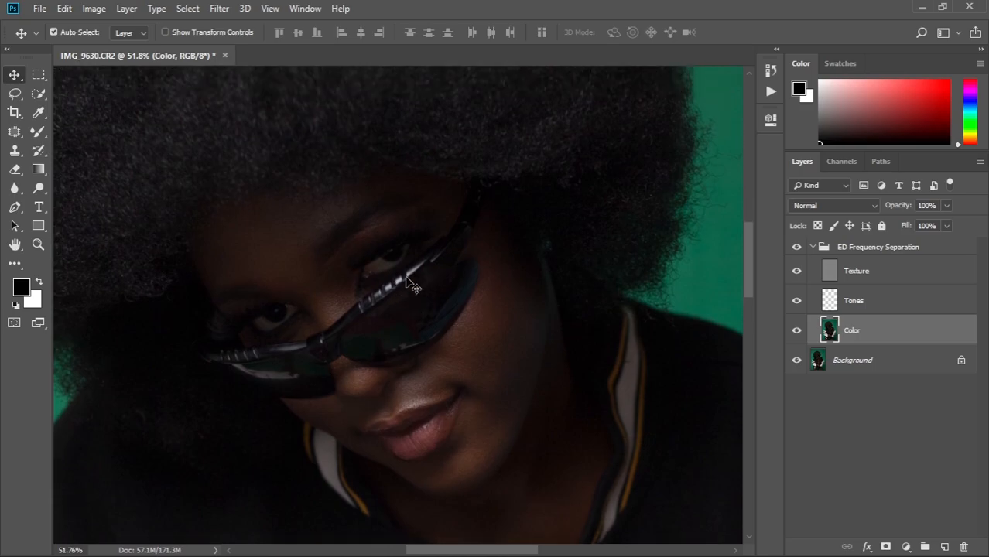
click(11, 94)
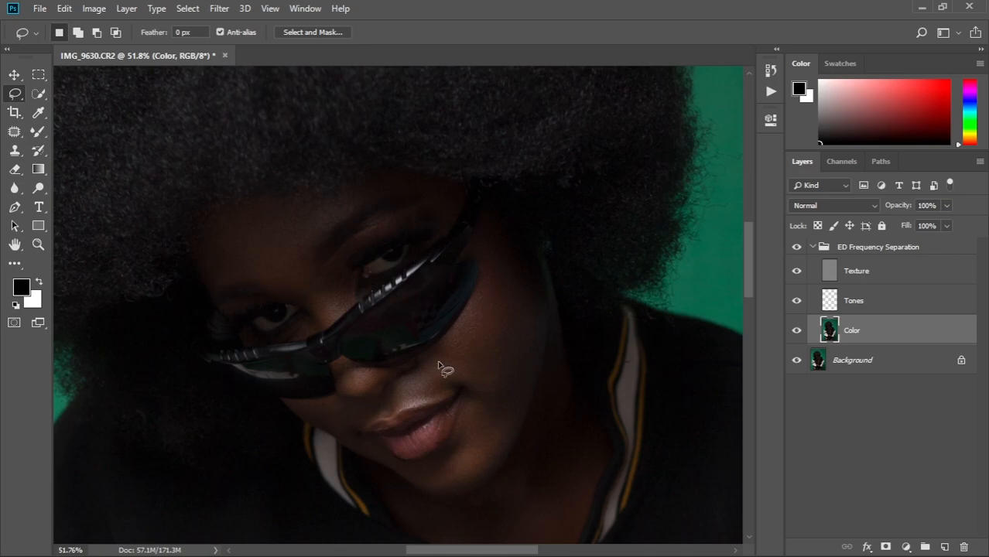
scroll(441, 344, up, 2)
scroll(441, 345, down, 1)
mouse_move(338, 304)
mouse_down()
mouse_move(446, 321)
mouse_move(421, 314)
mouse_up()
mouse_move(282, 220)
mouse_down()
mouse_move(272, 263)
mouse_move(296, 289)
mouse_move(367, 296)
mouse_move(382, 237)
mouse_move(429, 189)
mouse_move(394, 200)
mouse_move(309, 194)
mouse_move(271, 223)
mouse_up()
drag(351, 233, 356, 236)
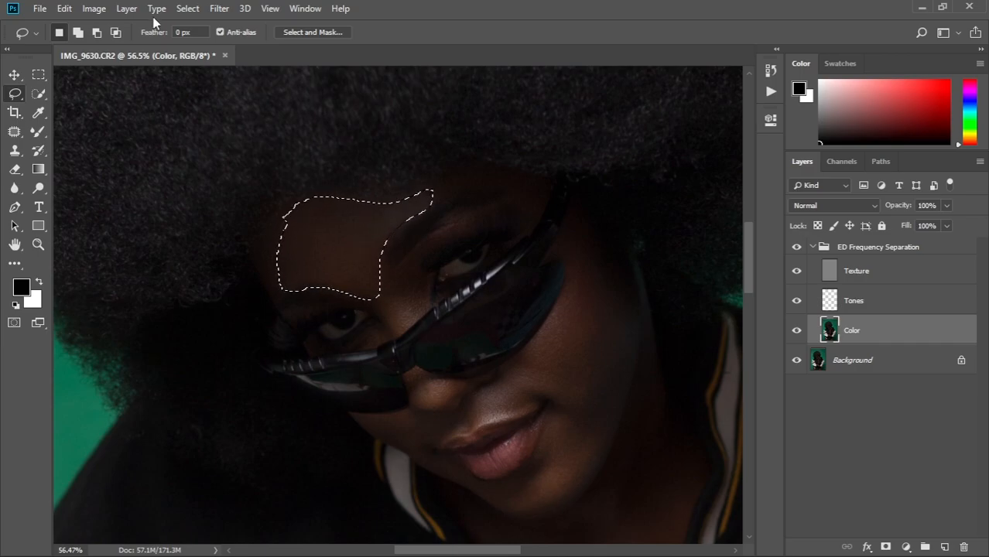
Step: Apply a Gaussian Blur with a radius of about 7.8 pixels to the selected forehead area and deselect it
click(219, 9)
mouse_move(237, 173)
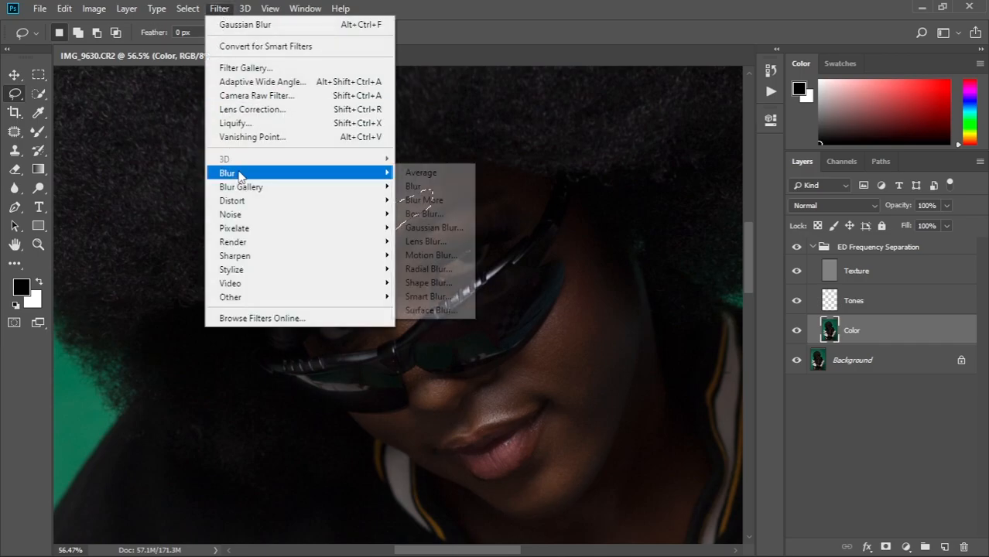
click(435, 232)
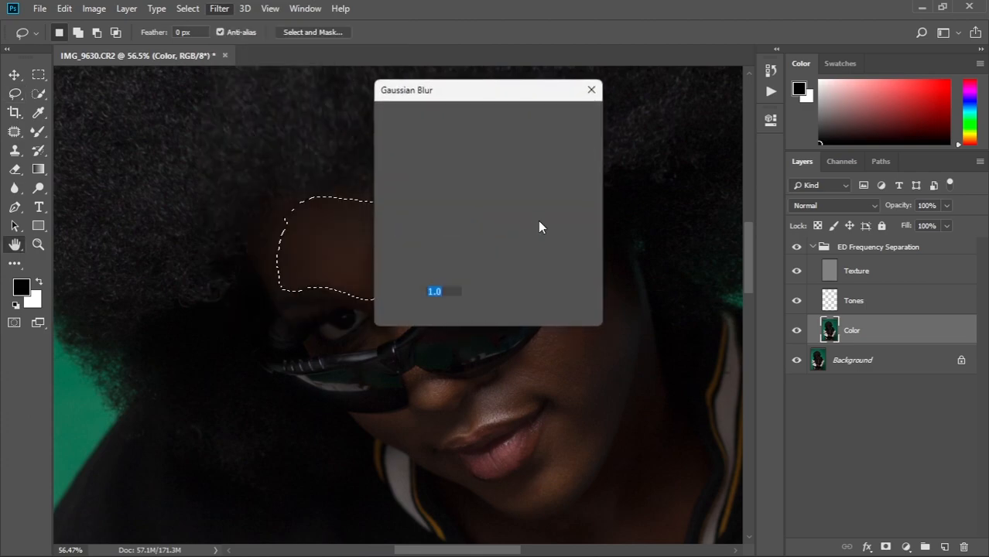
drag(482, 89, 671, 72)
drag(580, 299, 626, 300)
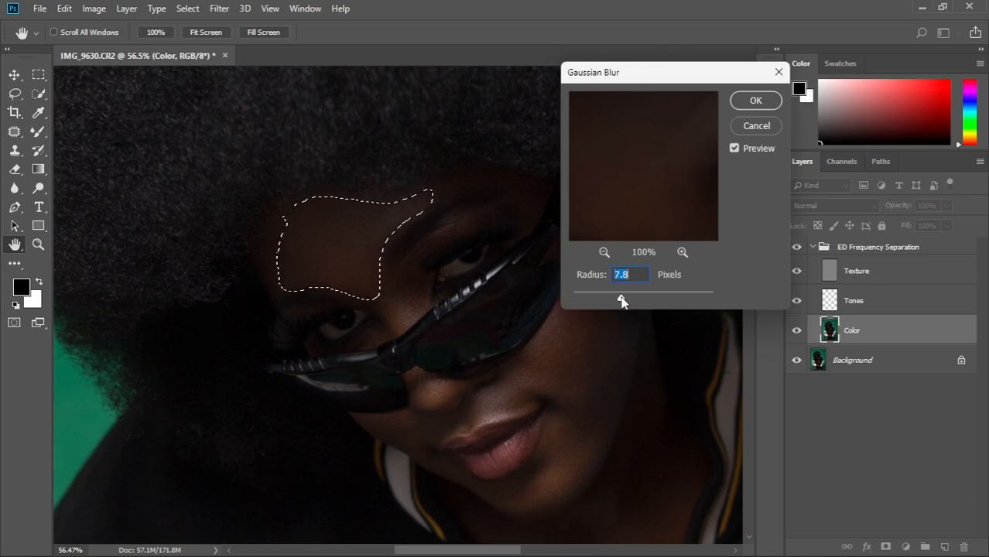
drag(623, 302, 624, 302)
click(757, 100)
key(ctrl+d)
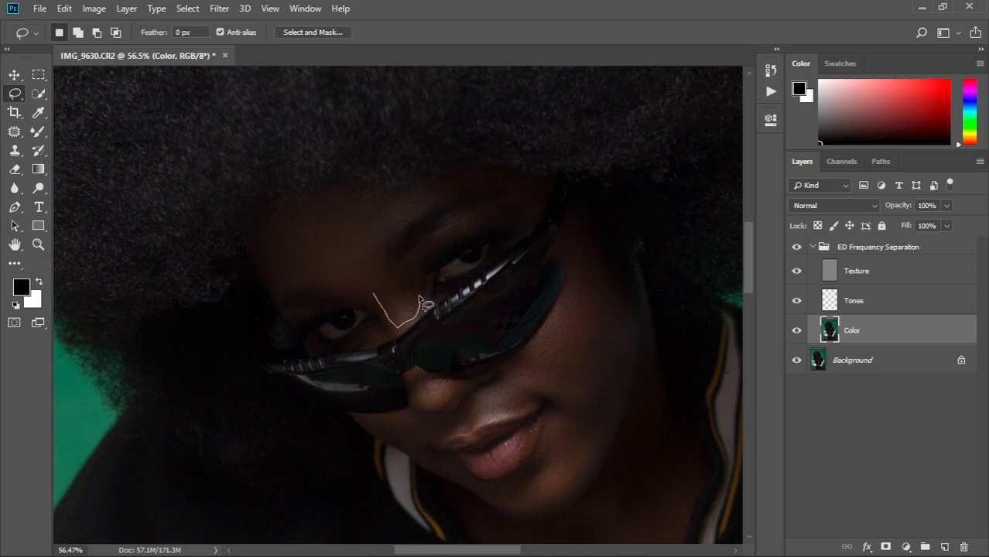
Step: Lasso the small patch of skin between the eyebrows and smooth it with Gaussian Blur
drag(402, 284, 401, 267)
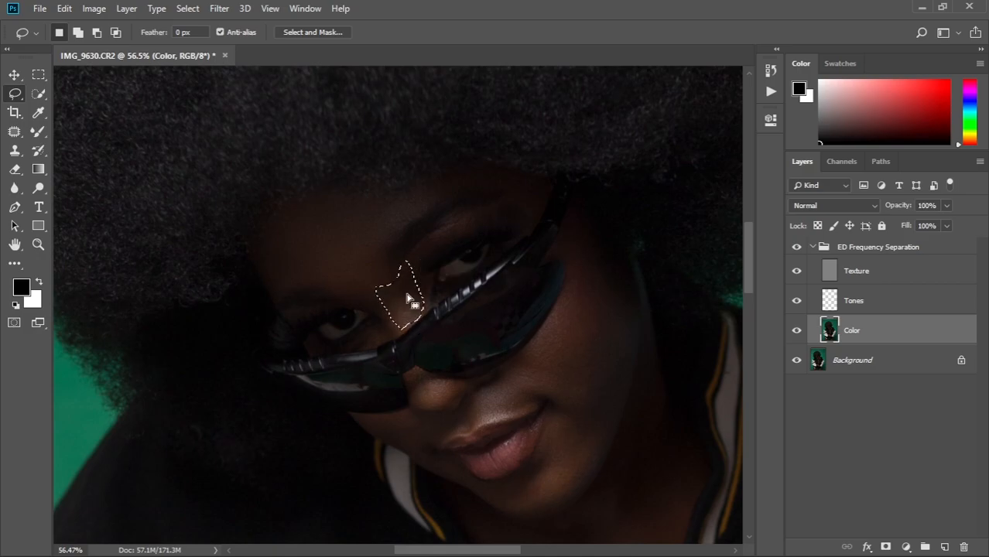
right_click(442, 289)
click(448, 504)
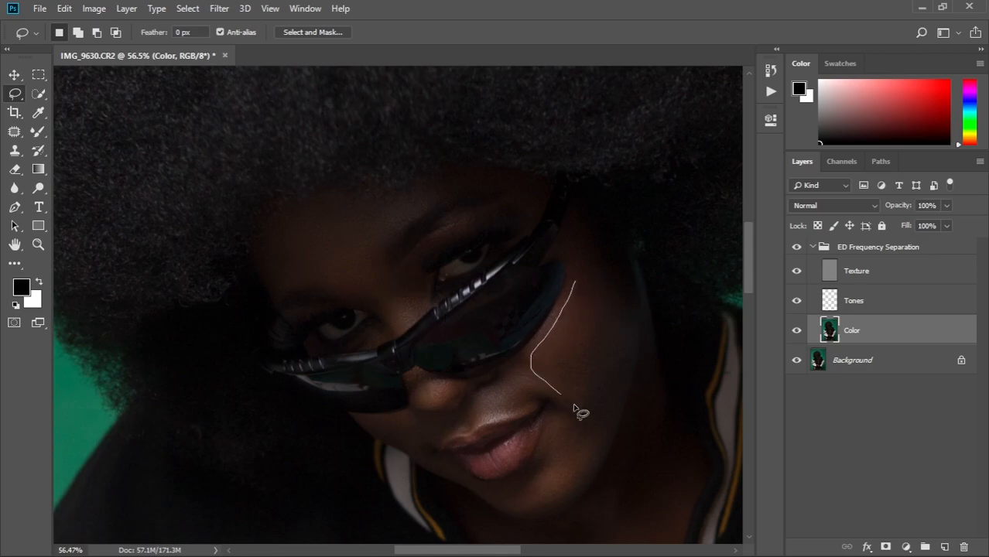
Step: Lasso and blur the cheek beside the sunglasses, set the Lasso feather to 4.1 px, and clear the selection
mouse_move(623, 383)
mouse_down()
mouse_move(619, 294)
mouse_move(577, 249)
mouse_up()
right_click(586, 344)
click(639, 286)
drag(167, 35, 154, 36)
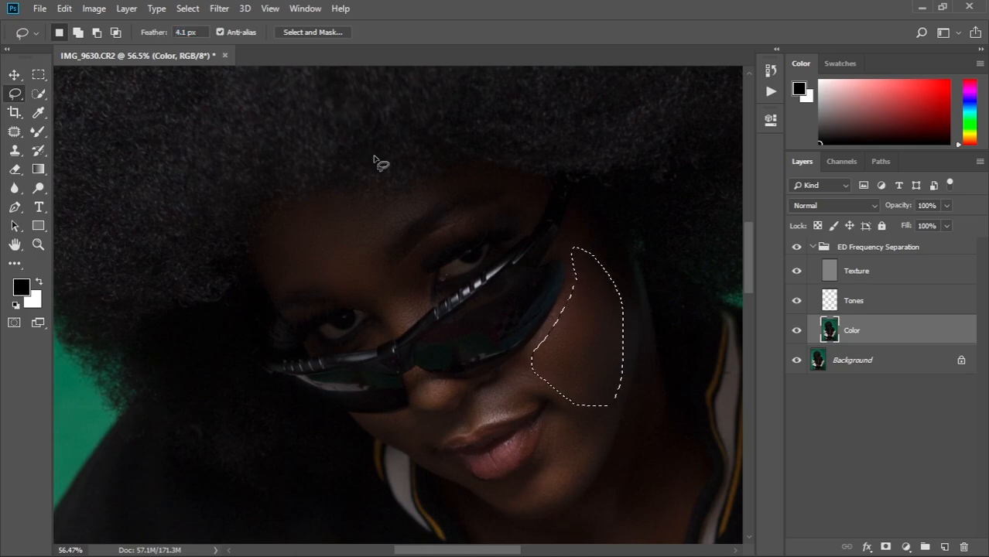
click(552, 272)
click(595, 332)
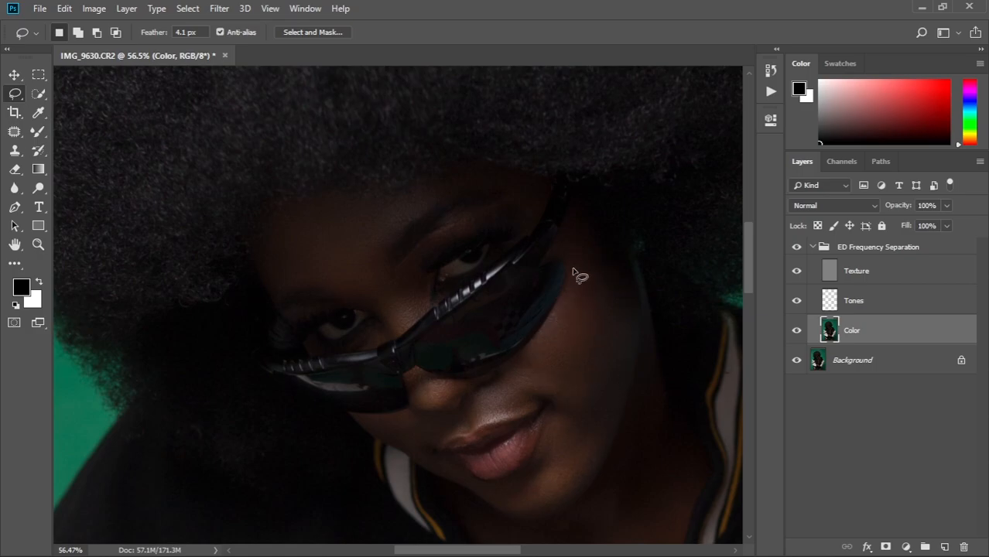
Step: Reselect the cheek from the temple to beside the mouth with the feathered lasso and apply Gaussian Blur
mouse_move(611, 423)
mouse_down()
mouse_move(631, 379)
mouse_move(633, 311)
mouse_up()
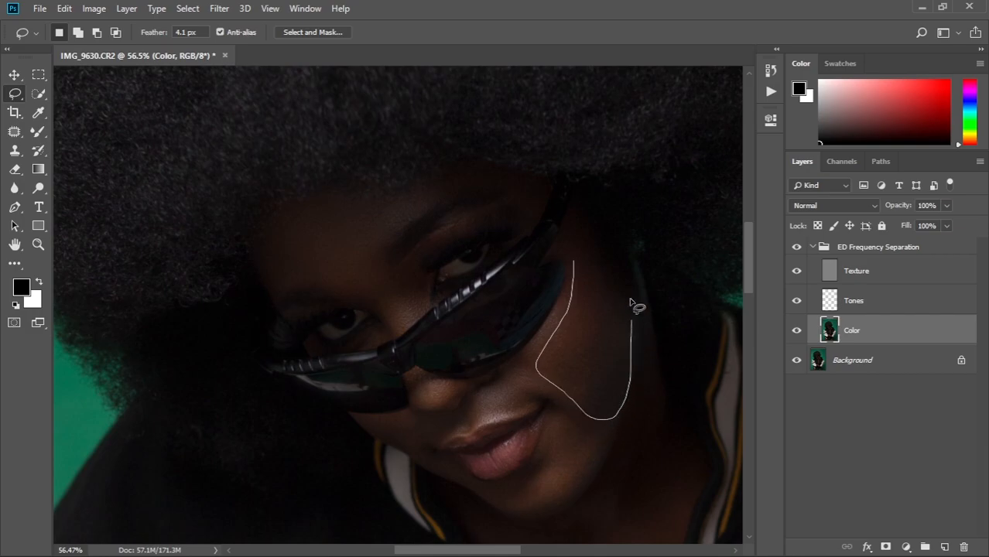
drag(592, 225, 585, 219)
drag(596, 369, 596, 338)
right_click(596, 338)
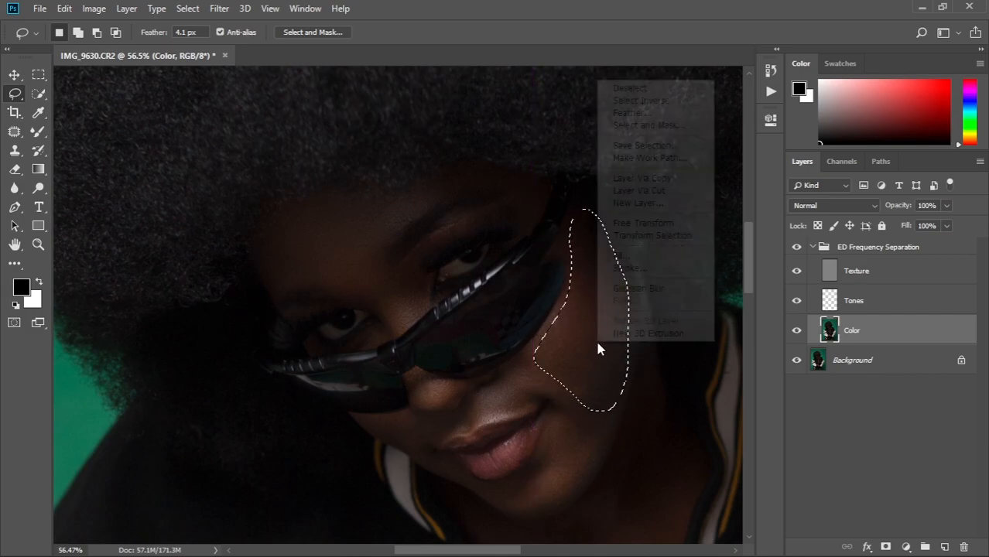
click(655, 289)
click(572, 367)
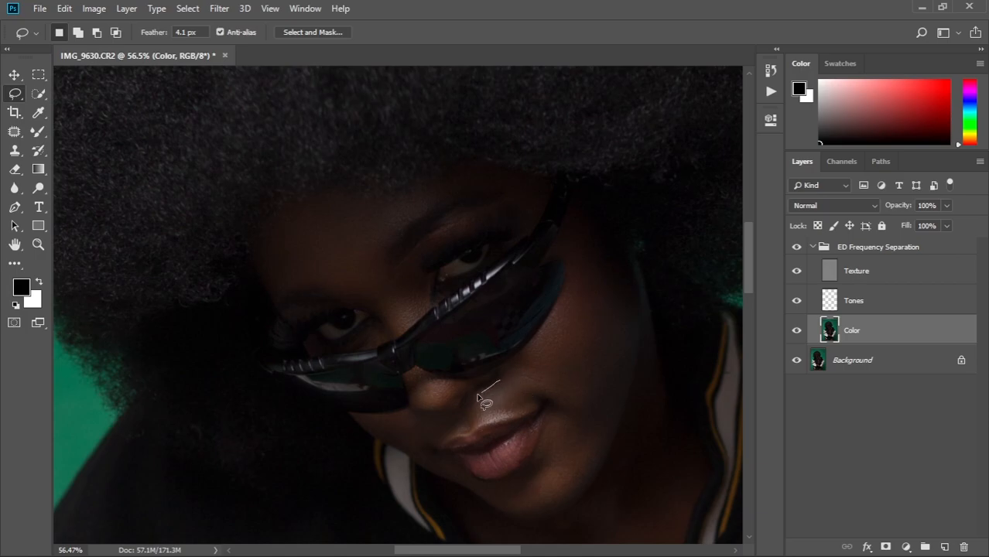
Step: Smooth the skin above the upper lip and beside the corner of the mouth with lasso selections and Gaussian Blur
drag(530, 379, 531, 383)
right_click(531, 383)
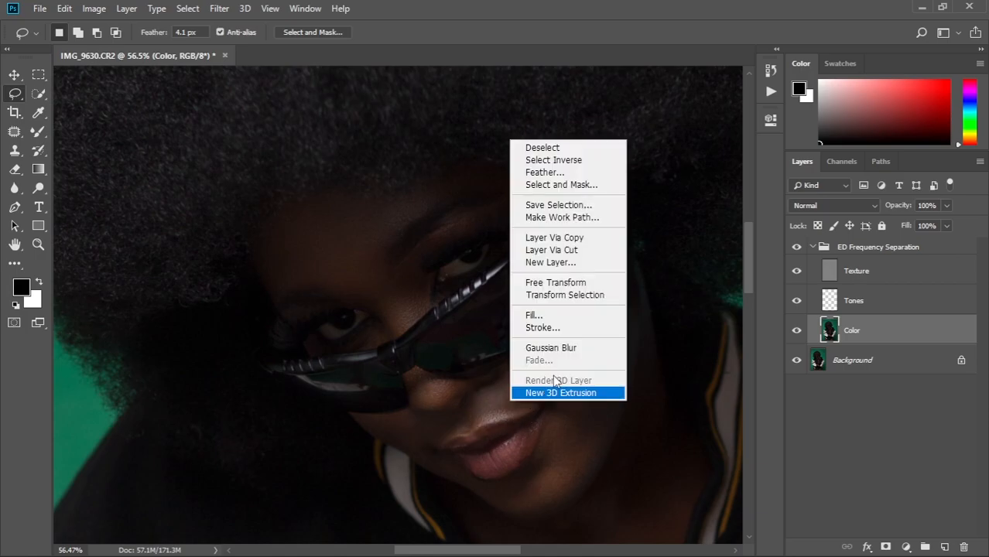
click(579, 349)
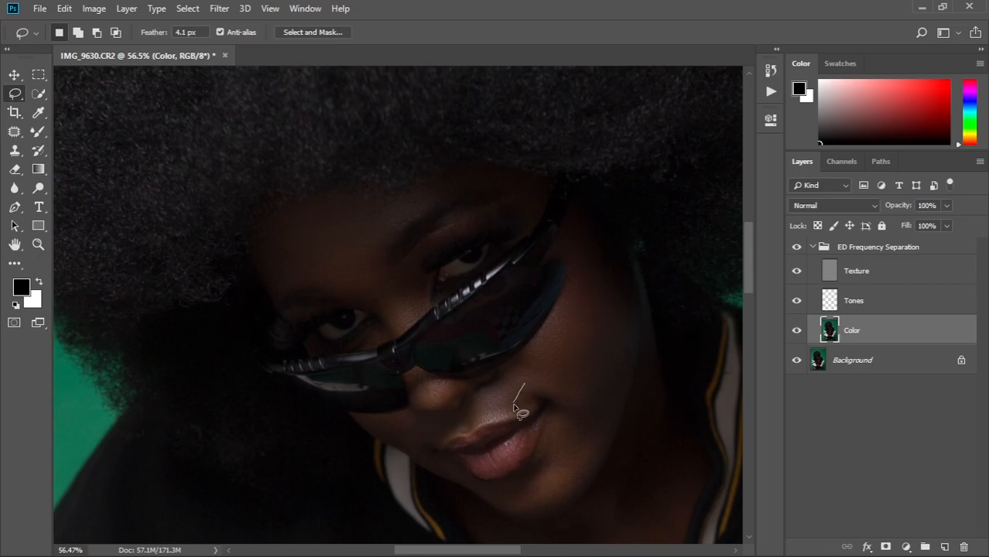
drag(580, 393, 552, 397)
right_click(552, 397)
click(573, 393)
Step: Lasso and blur the lower cheek next to the mouth and the chin below the lower lip
scroll(546, 332, down, 3)
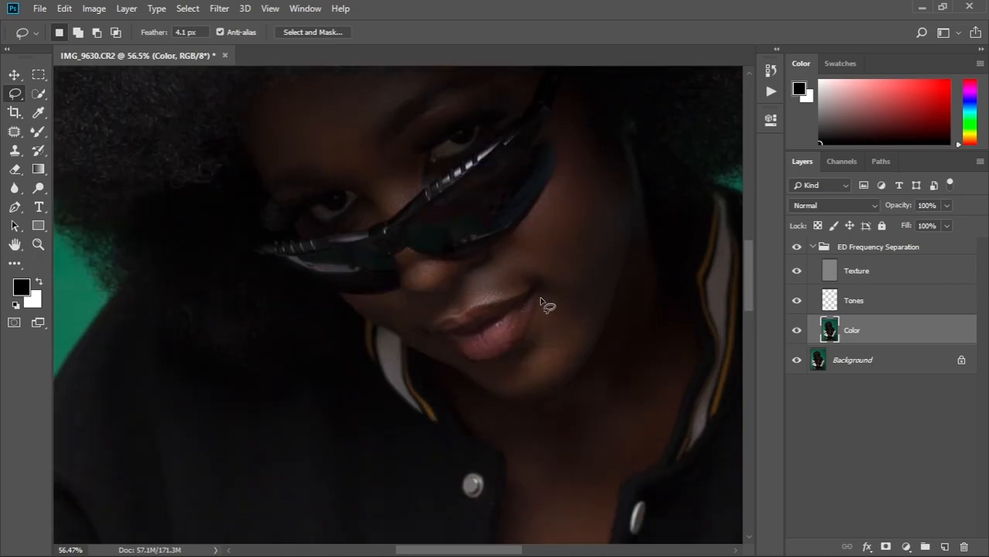
drag(608, 288, 570, 349)
right_click(570, 350)
click(619, 354)
right_click(532, 359)
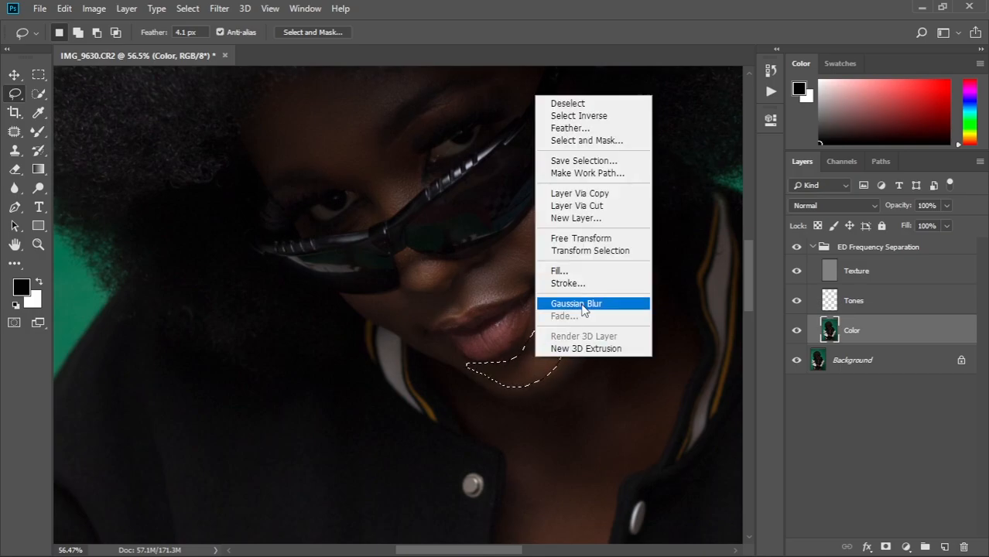
click(566, 362)
Step: Lasso and blur the cheek beneath the lower sunglasses lens and the forehead edge along the hairline
drag(444, 271, 495, 320)
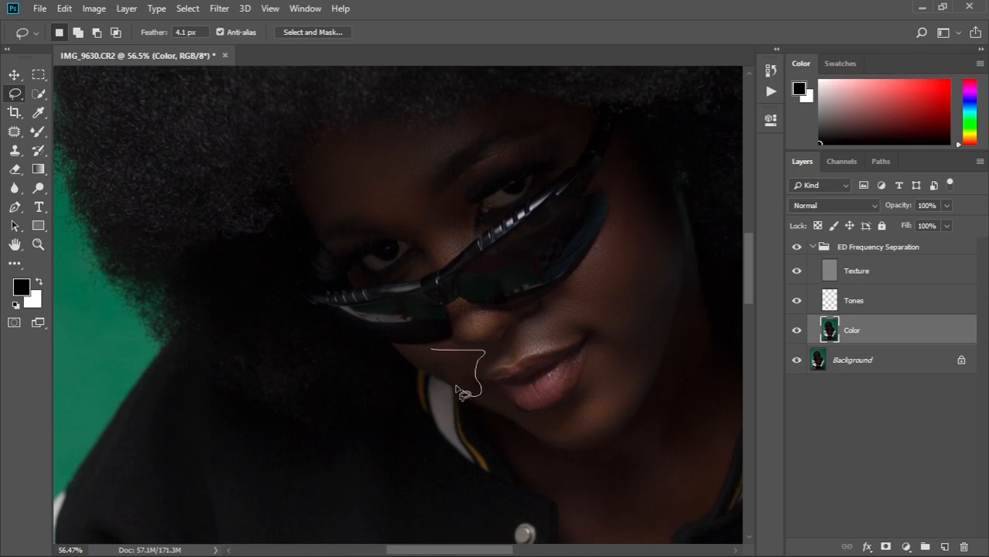
drag(415, 356, 461, 367)
right_click(461, 367)
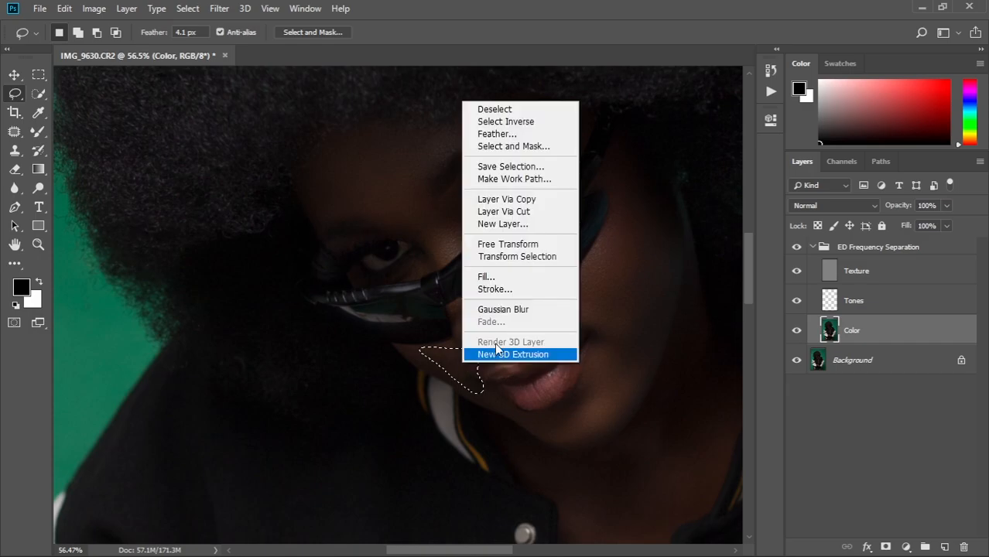
click(516, 308)
drag(445, 291, 430, 323)
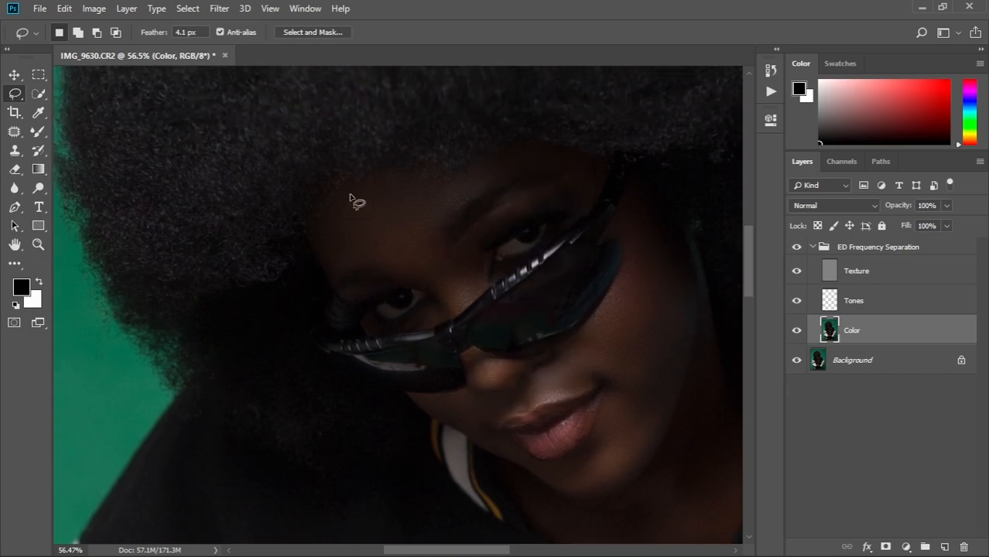
drag(328, 191, 323, 190)
right_click(331, 229)
click(387, 436)
Step: Compare the smoothed face with the original by toggling the ED Frequency Separation group's visibility
drag(603, 354, 525, 342)
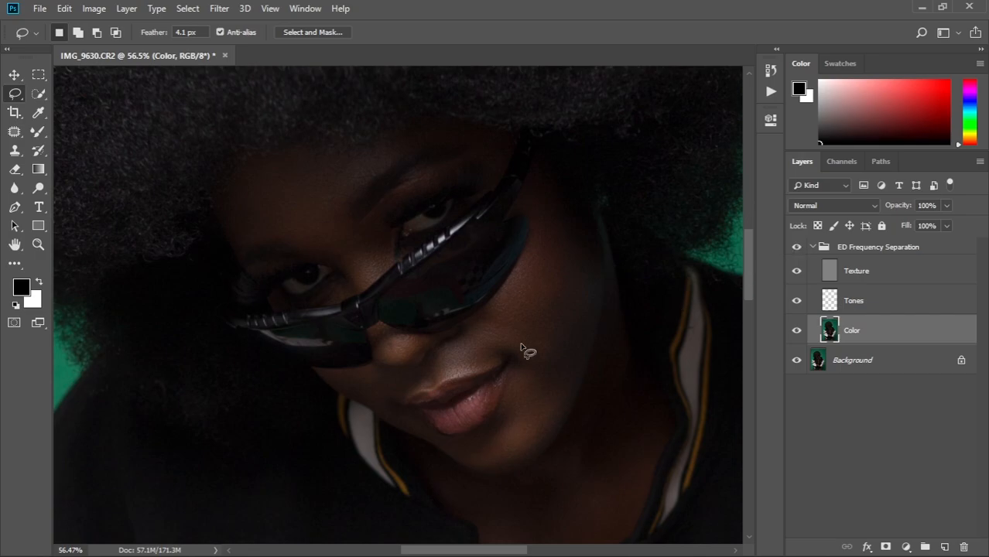
scroll(438, 389, up, 5)
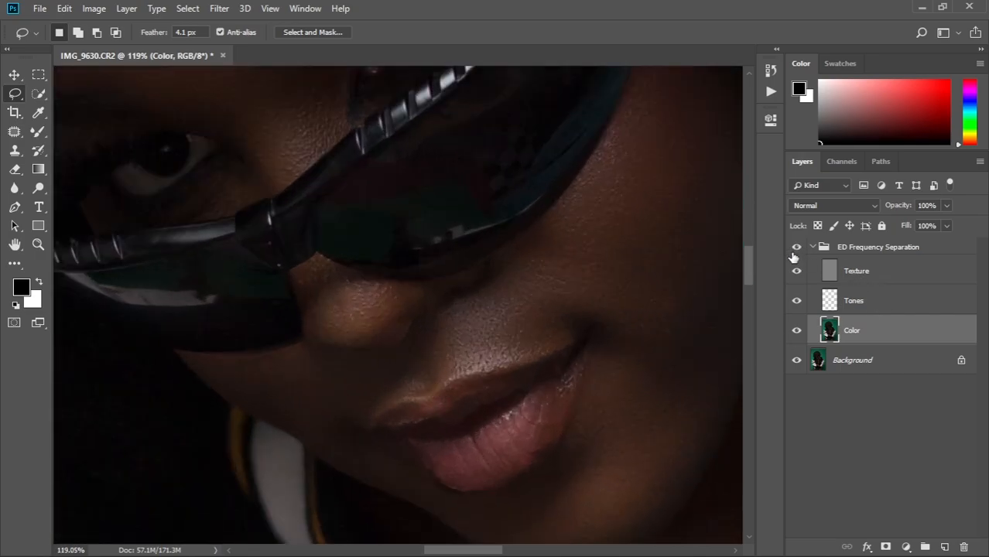
click(800, 251)
scroll(588, 338, down, 6)
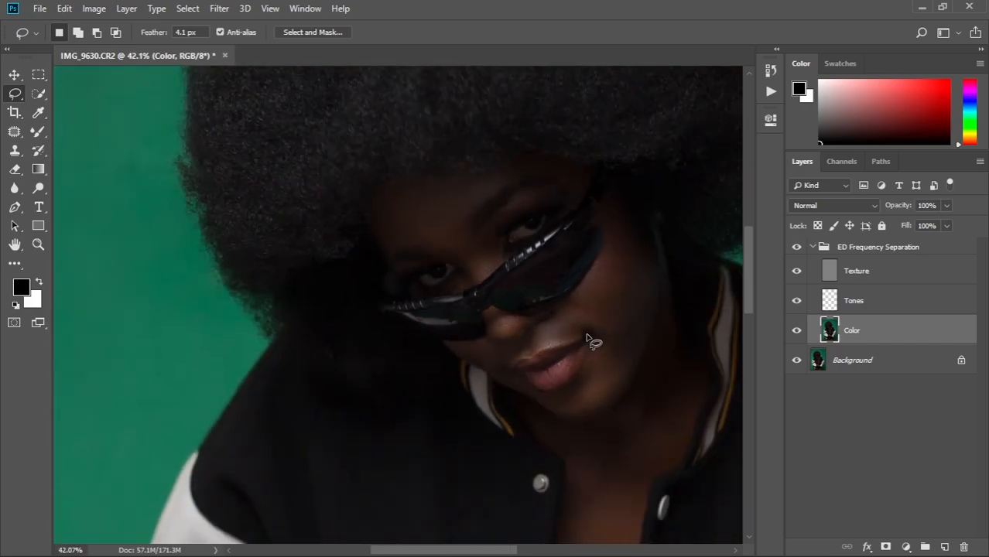
drag(612, 257, 580, 300)
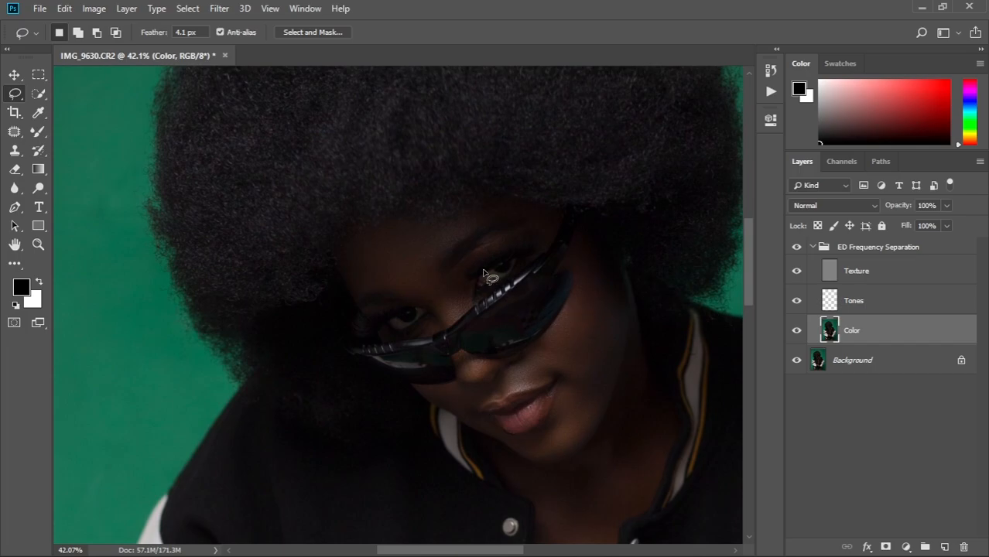
Step: Lasso and blur the forehead and brow skin above the eye nearer the sunglasses' raised end
drag(445, 257, 495, 209)
right_click(453, 233)
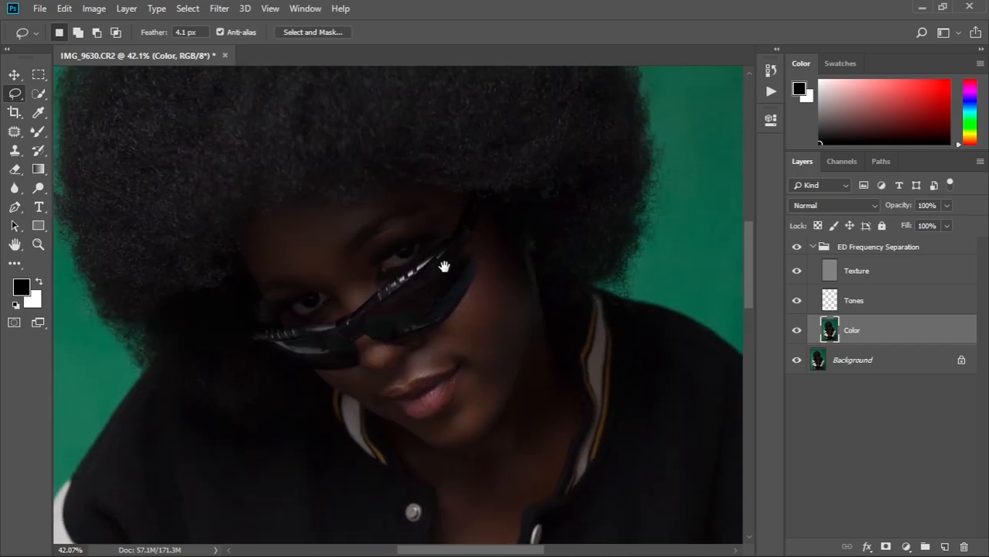
mouse_move(379, 238)
mouse_down()
mouse_move(437, 226)
mouse_move(395, 226)
mouse_up()
right_click(393, 223)
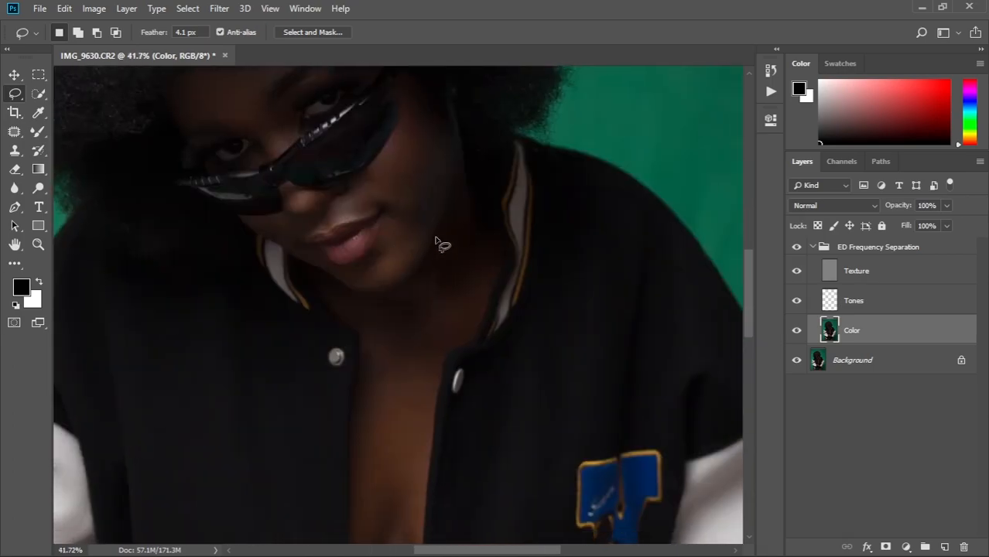
Step: Smooth the jaw and neck skin with feathered lasso selections and Gaussian Blur, clearing each selection
mouse_move(436, 236)
mouse_down()
mouse_move(469, 230)
mouse_move(463, 187)
mouse_up()
right_click(430, 281)
click(479, 493)
key(ctrl+d)
drag(358, 300, 372, 302)
key(ctrl+d)
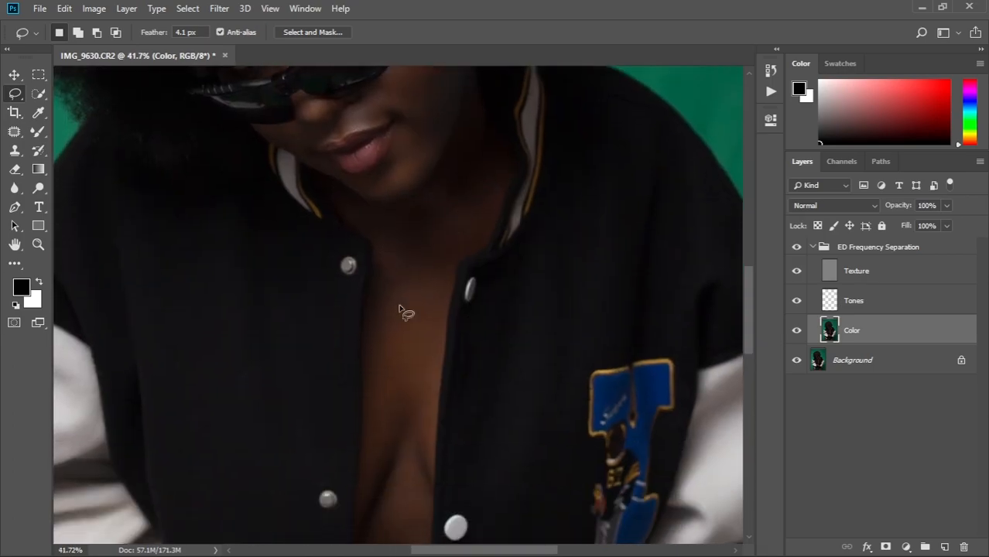
Step: Smooth the upper and lower chest skin inside the open jacket with lasso selections and Gaussian Blur
mouse_move(374, 256)
mouse_down()
mouse_move(430, 407)
mouse_move(414, 234)
mouse_up()
right_click(400, 336)
click(457, 249)
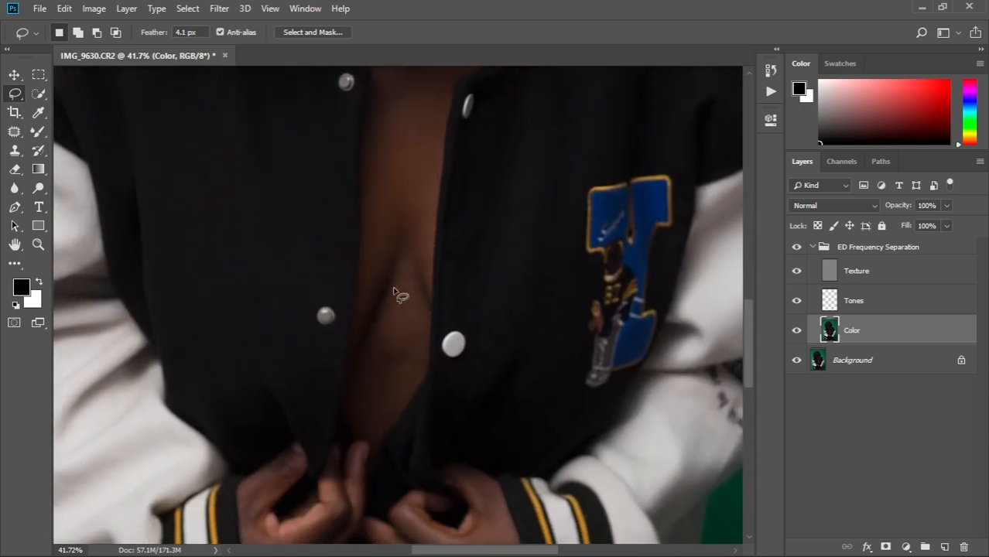
mouse_move(394, 269)
mouse_down()
mouse_move(415, 288)
mouse_move(401, 241)
mouse_up()
right_click(393, 336)
click(428, 282)
key(ctrl+d)
Step: Lasso the hand on the letter-patch side of the jacket, blur it twice with Gaussian Blur, and deselect it
scroll(410, 319, down, 5)
scroll(434, 476, up, 3)
scroll(434, 476, down, 3)
mouse_move(438, 349)
mouse_down()
mouse_move(410, 463)
mouse_move(441, 342)
mouse_up()
right_click(442, 400)
click(493, 347)
right_click(426, 433)
click(483, 380)
key(ctrl+d)
Step: Lasso the back of the opposite hand, apply Gaussian Blur twice, and deselect it
mouse_move(254, 291)
mouse_down()
mouse_move(320, 384)
mouse_move(251, 273)
mouse_move(243, 336)
mouse_move(258, 316)
mouse_up()
right_click(282, 350)
click(346, 301)
right_click(267, 351)
click(322, 297)
key(ctrl+d)
Step: Refine that same hand up close by blurring lassoed areas near the thumb and on the lower part of the hand
scroll(515, 365, up, 5)
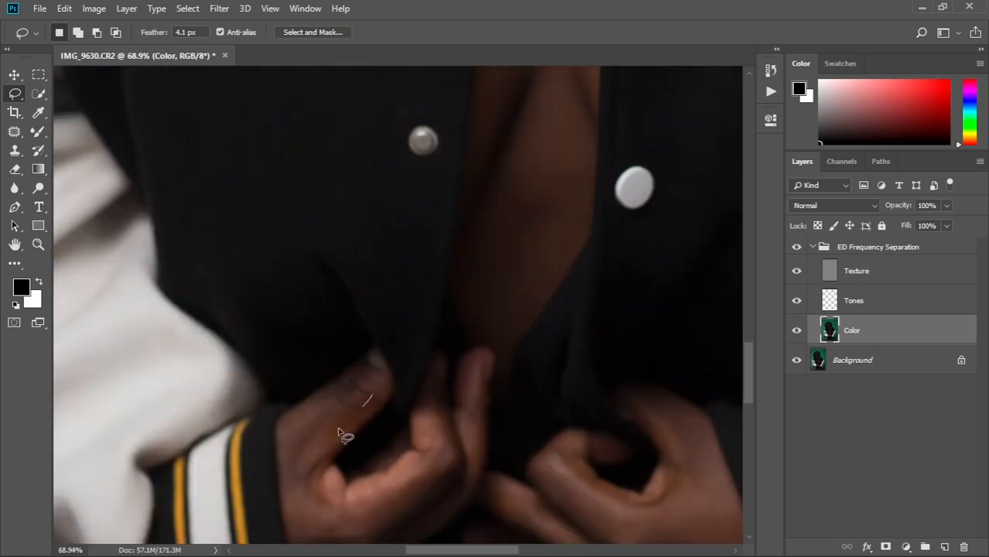
drag(353, 416, 294, 420)
right_click(333, 422)
click(391, 370)
key(ctrl+d)
drag(312, 501, 303, 345)
mouse_move(379, 304)
mouse_down()
mouse_move(348, 381)
mouse_move(278, 300)
mouse_up()
right_click(305, 351)
click(381, 298)
key(ctrl+d)
Step: Lasso and blur the back of the letter-patch-side hand up close, and clear the selection
mouse_move(596, 309)
mouse_down()
mouse_move(368, 261)
mouse_move(397, 340)
mouse_move(333, 226)
mouse_up()
right_click(331, 269)
click(387, 479)
key(ctrl+d)
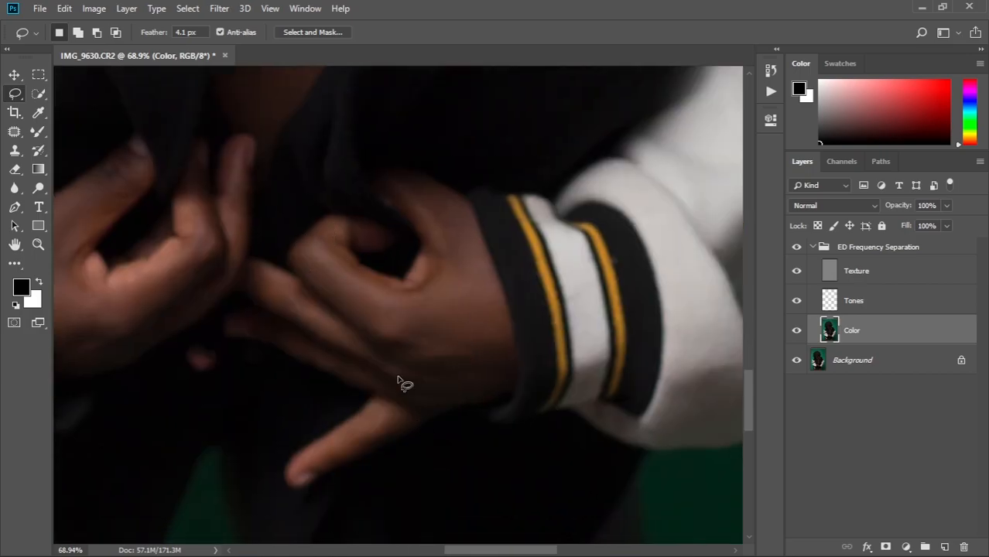
scroll(364, 342, down, 7)
scroll(406, 302, up, 1)
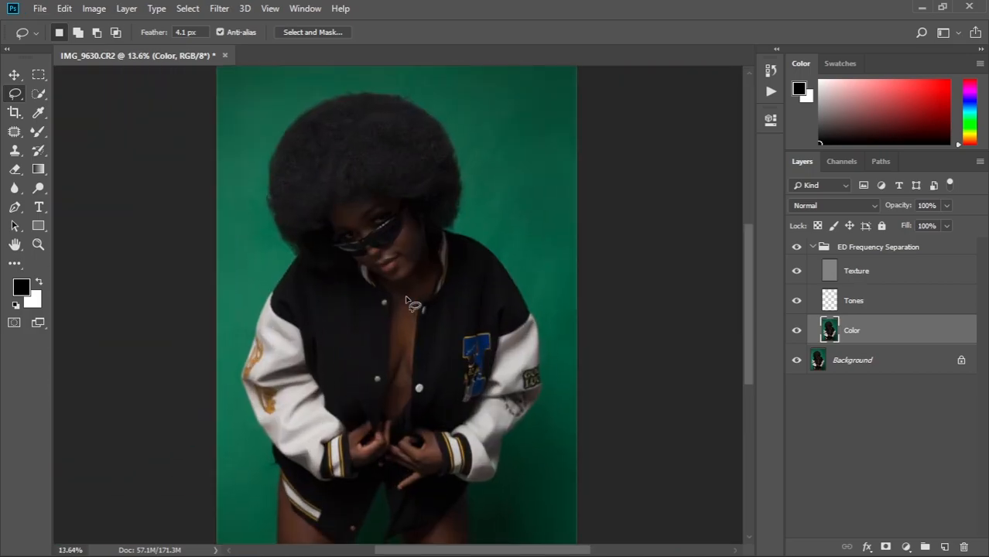
scroll(405, 301, down, 2)
scroll(404, 303, up, 1)
scroll(404, 306, down, 1)
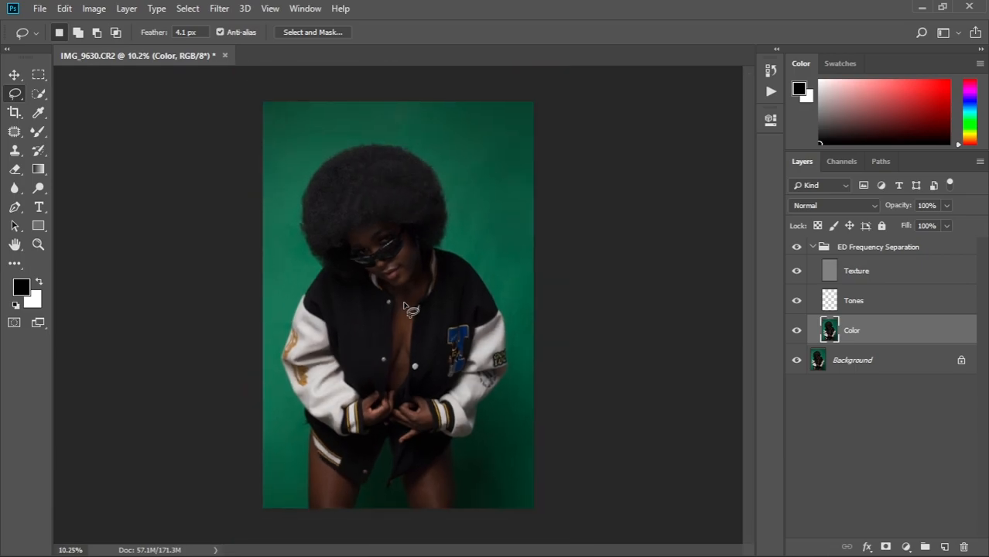
Step: Switch to the Mixer Brush, turn off loading the brush after each stroke, and size it to 80 px for the area above the upper lip
click(38, 131)
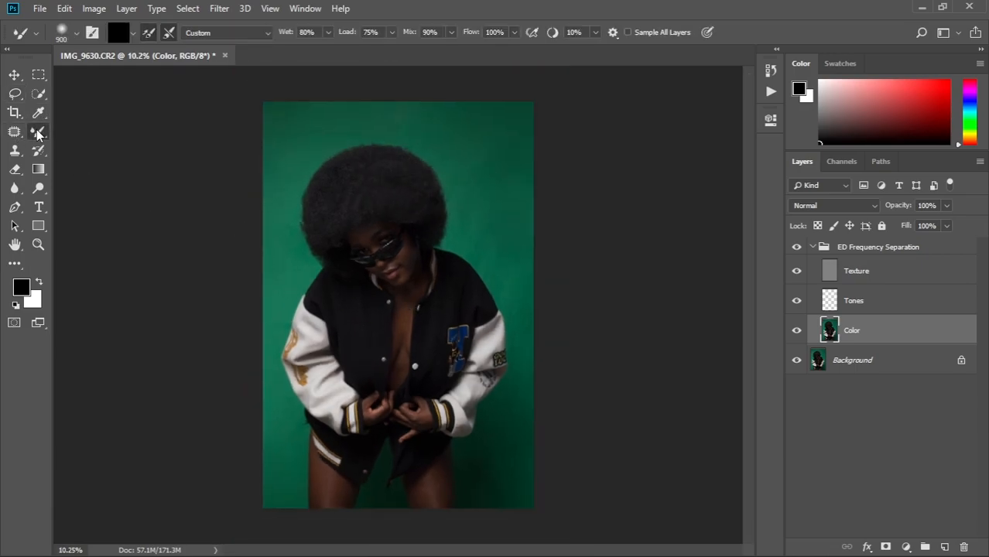
click(149, 35)
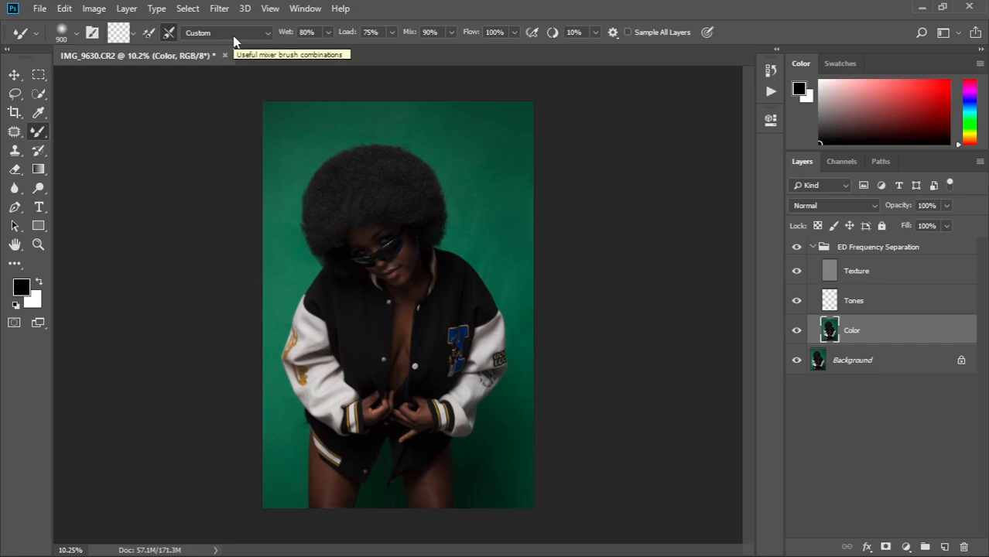
scroll(413, 260, up, 5)
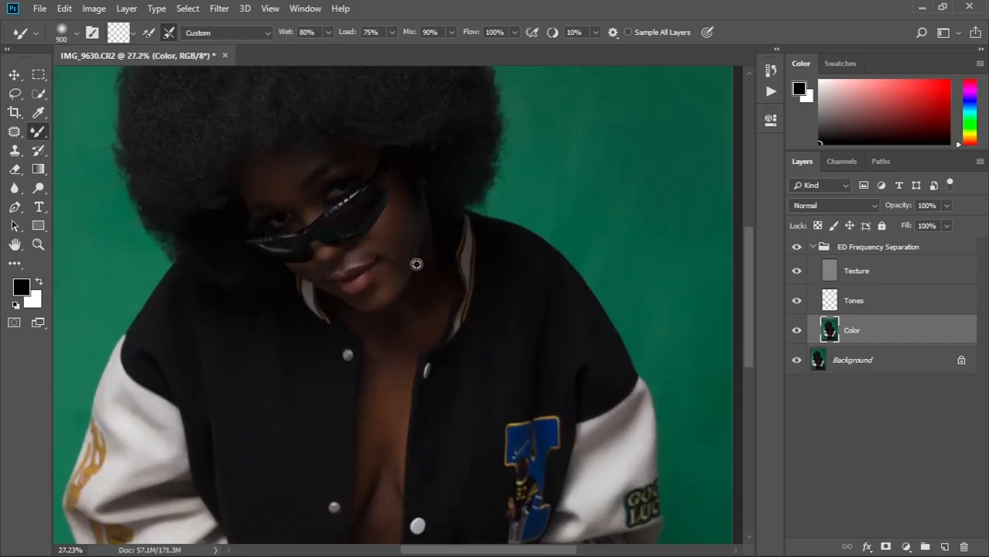
scroll(416, 265, up, 5)
drag(237, 209, 439, 275)
key(bracketleft)
key(bracketleft)
key(bracketleft)
key(bracketleft)
key(bracketleft)
key(bracketleft)
key(bracketleft)
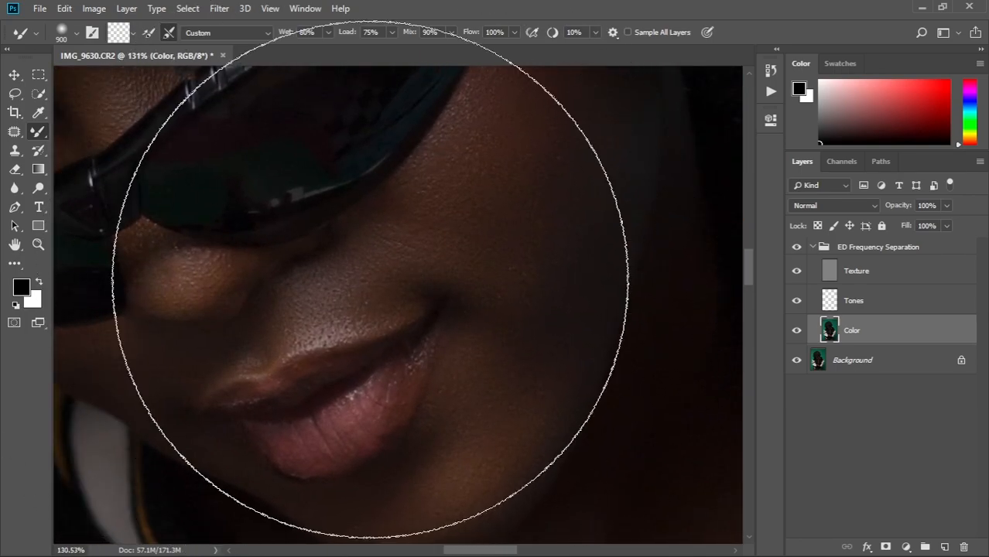
key(bracketleft)
key(bracketleft)
key(bracketleft)
key(bracketleft)
key(bracketleft)
key(bracketleft)
key(bracketleft)
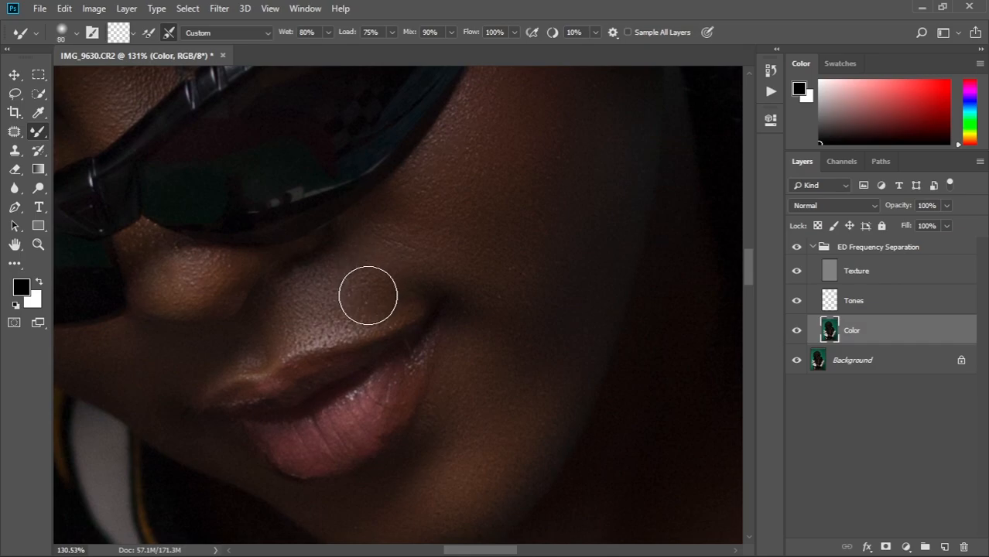
Step: Blend the skin tones above the lips and across the cheek below the sunglasses, using Mixer Brush sizes between 100 and 150 px
scroll(369, 295, down, 1)
scroll(369, 295, down, 1)
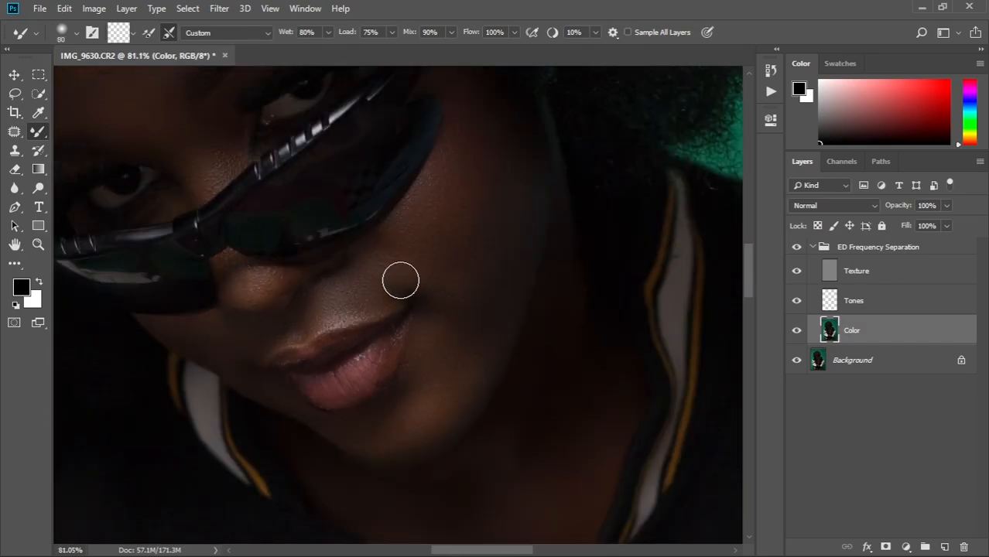
key(bracketright)
key(bracketright)
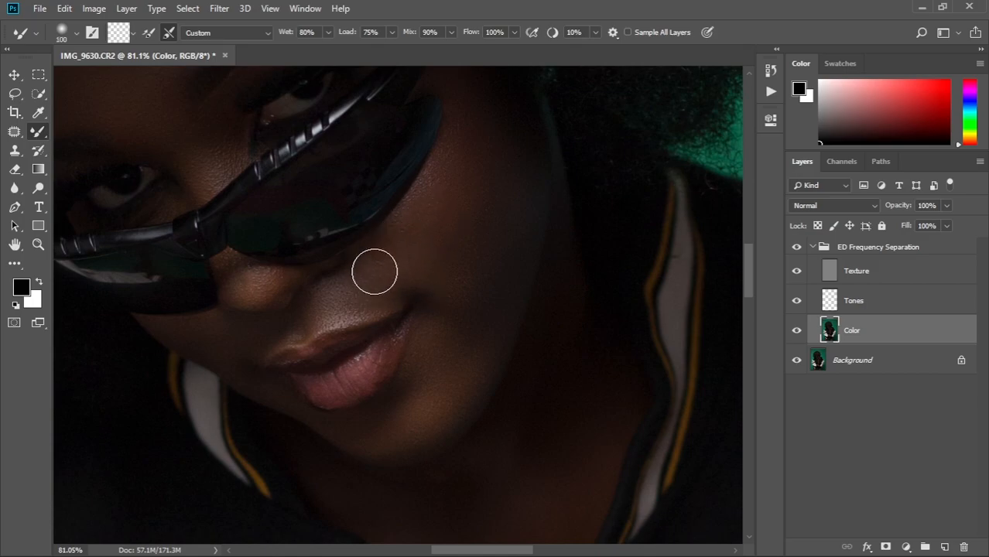
key(bracketright)
key(bracketright)
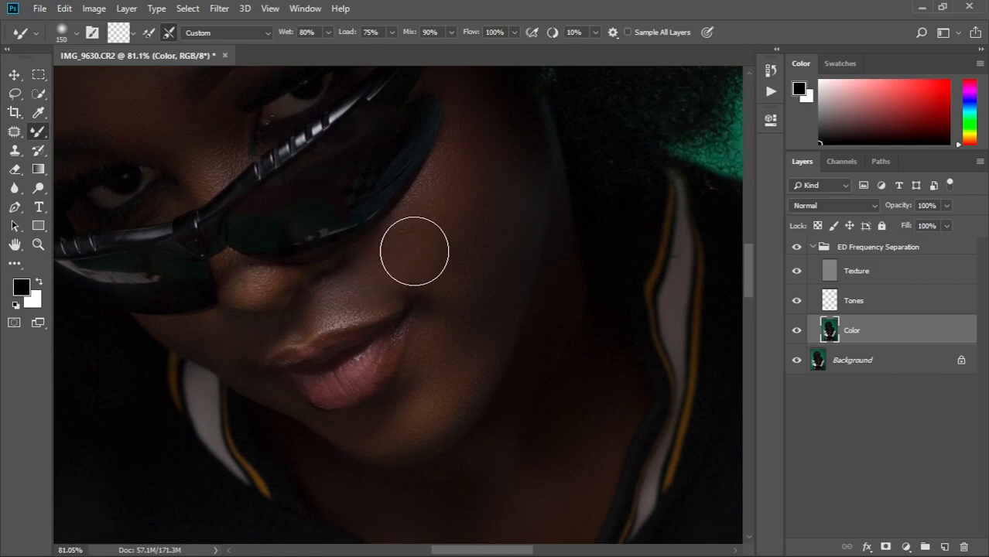
key(bracketleft)
drag(460, 203, 427, 280)
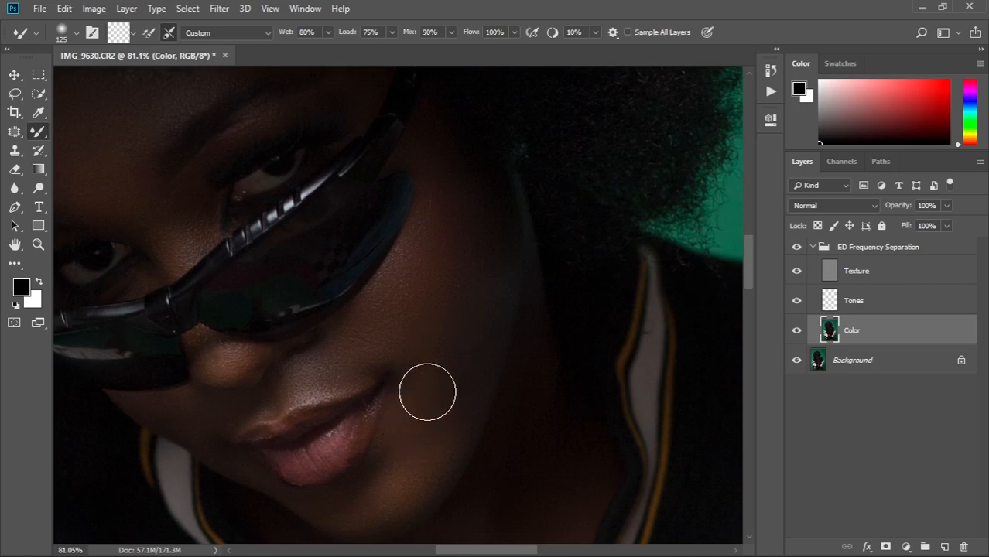
Step: Smooth the corner of the mouth with an 80 px Mixer Brush and the adjoining cheek with a 150 px brush
key(bracketleft)
key(bracketleft)
key(bracketleft)
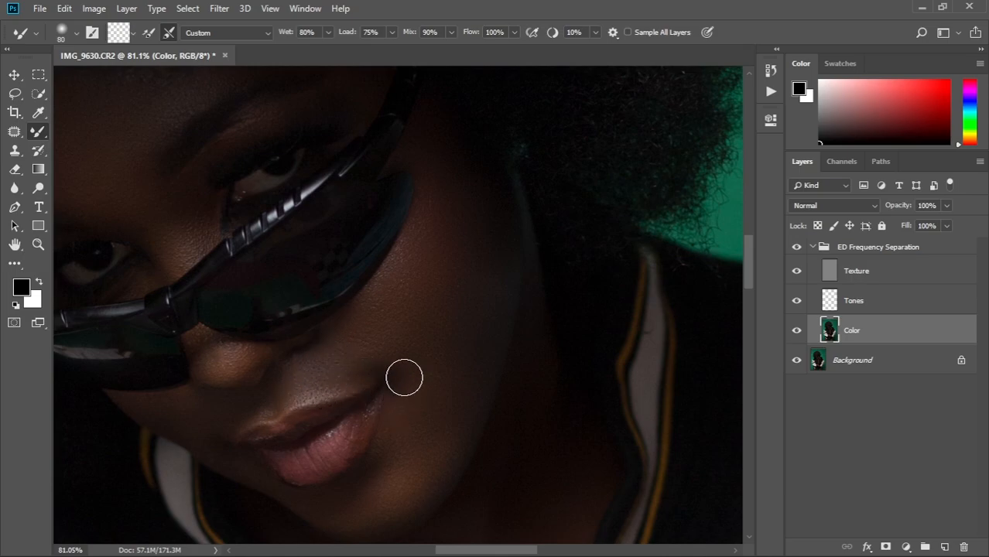
key(bracketright)
key(bracketright)
drag(438, 380, 445, 277)
key(bracketright)
key(bracketright)
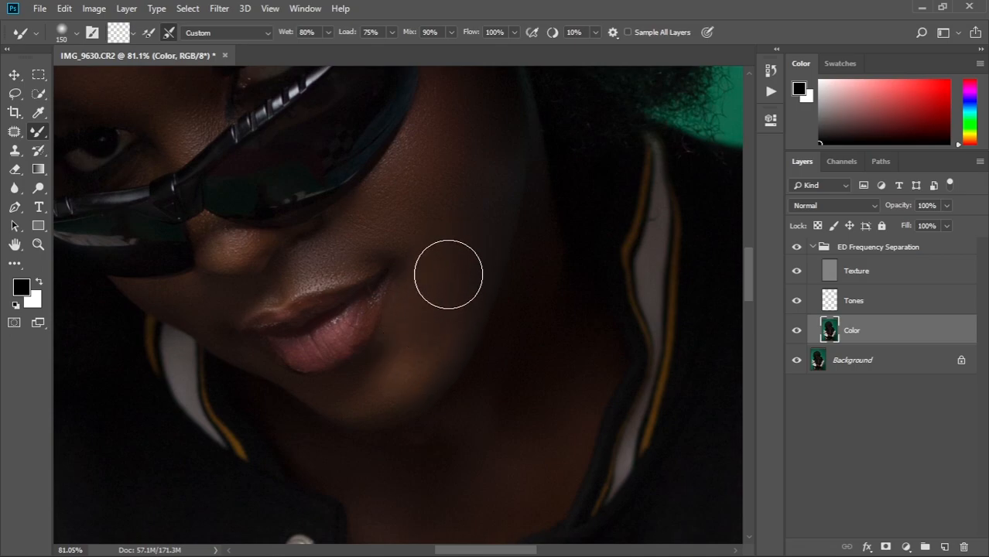
Step: Compare the face with and without the ED Frequency Separation group
scroll(438, 307, down, 4)
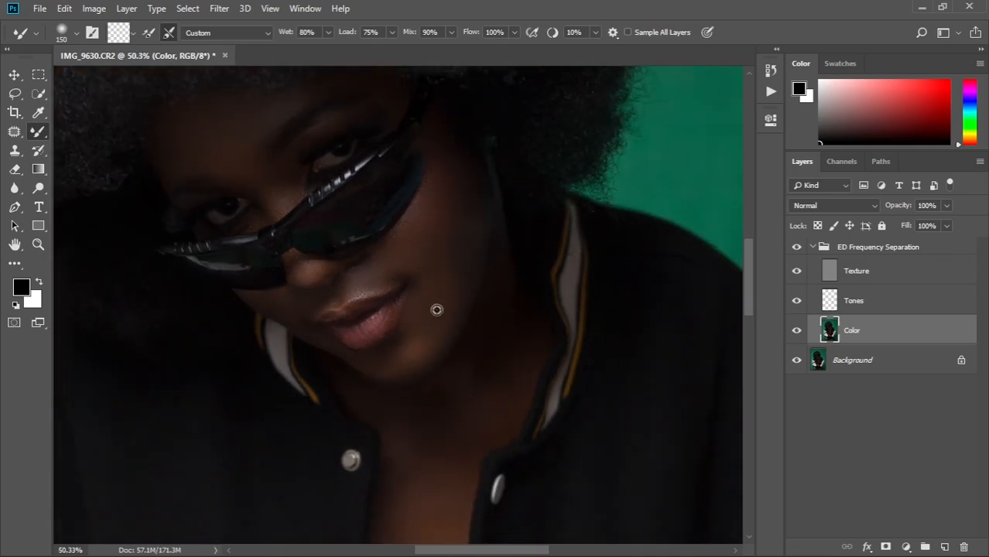
scroll(436, 310, down, 1)
scroll(437, 310, up, 2)
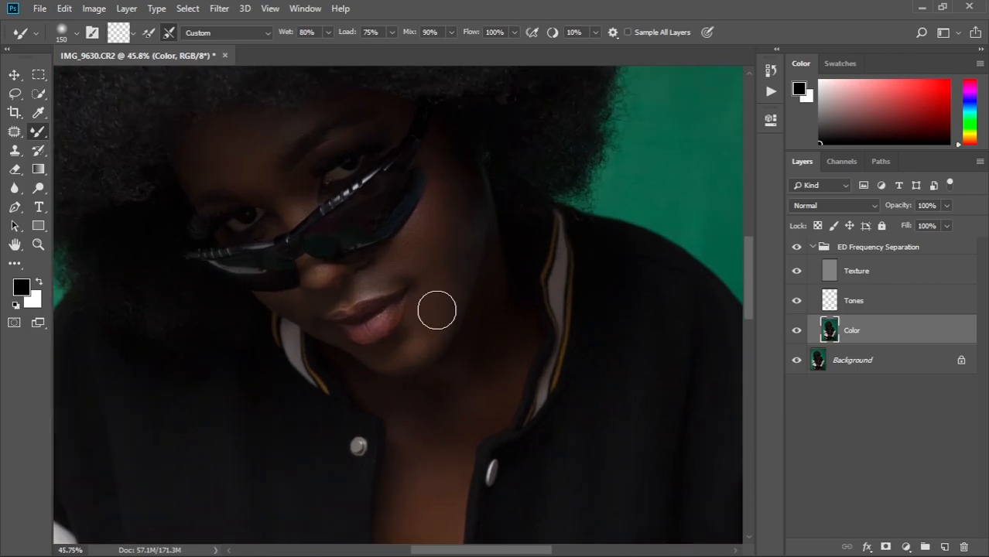
click(797, 247)
click(797, 247)
Step: Blend the tonal transitions along the outer cheek, jaw and chin with a 150 px Mixer Brush
key(bracketright)
key(bracketright)
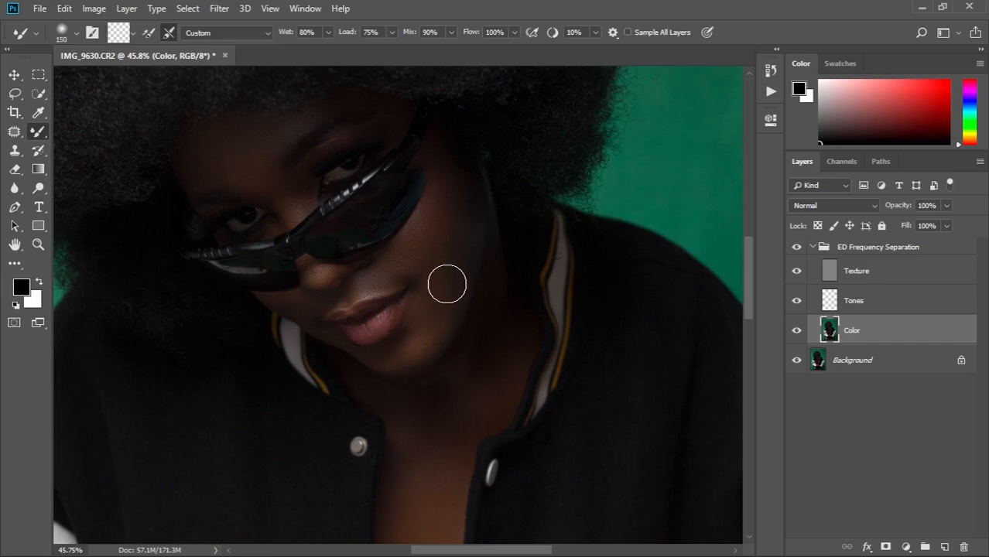
mouse_move(455, 278)
mouse_down()
mouse_move(437, 319)
mouse_move(446, 264)
mouse_move(432, 330)
mouse_move(451, 257)
mouse_move(417, 348)
mouse_move(444, 299)
mouse_up()
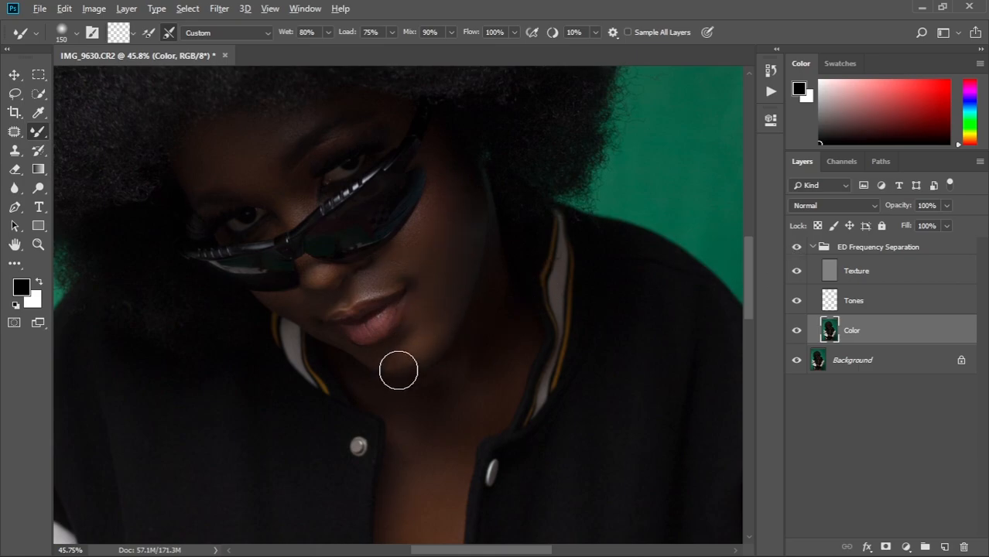
scroll(399, 370, down, 3)
scroll(404, 329, up, 4)
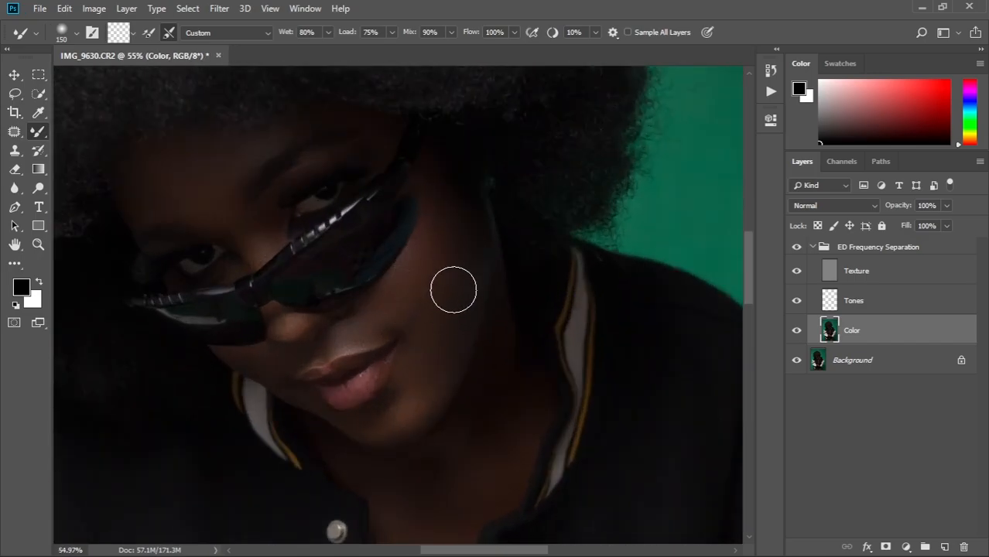
Step: Blend the forehead and the skin between the eyes with a 90 px brush, and the lower cheek with a 125 px brush
drag(249, 199, 255, 235)
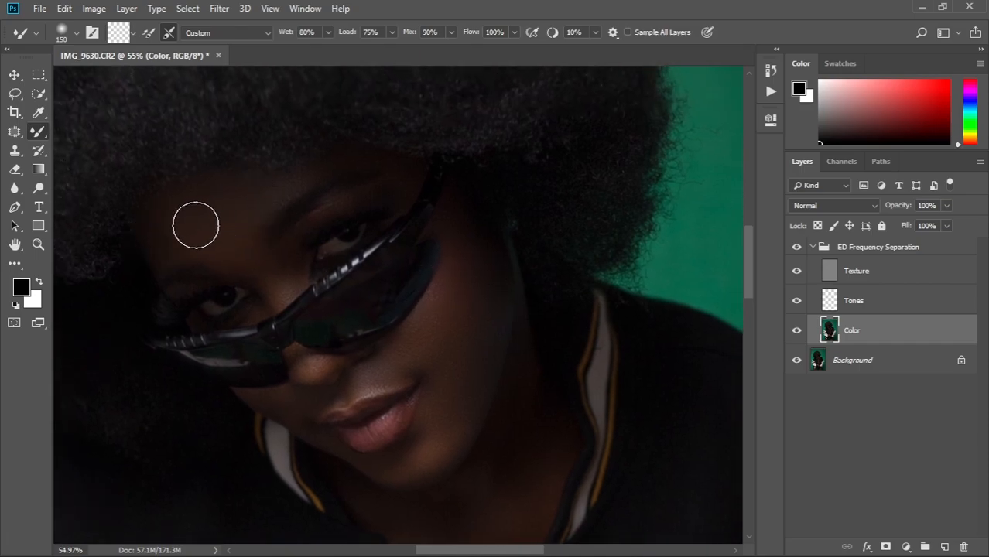
key(bracketleft)
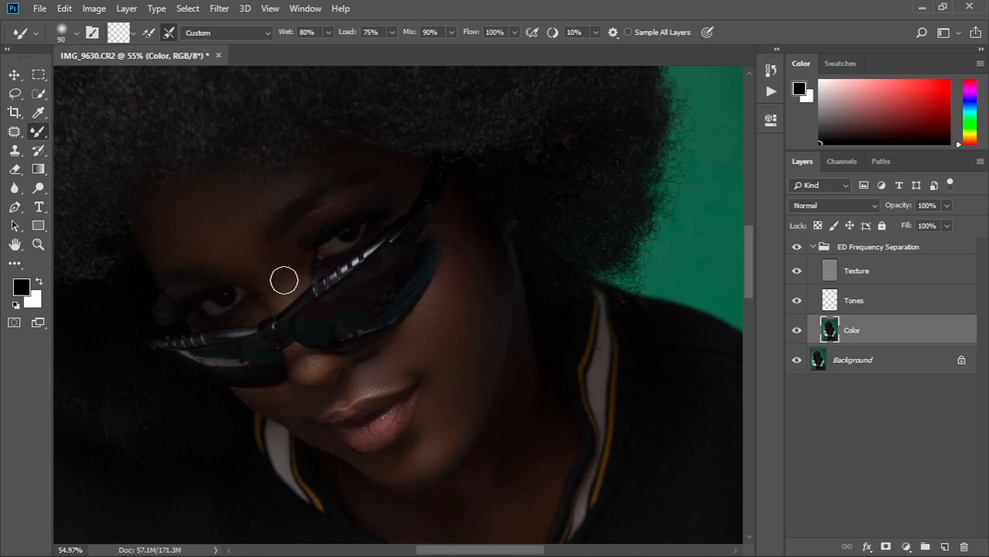
scroll(359, 391, down, 5)
scroll(360, 412, up, 6)
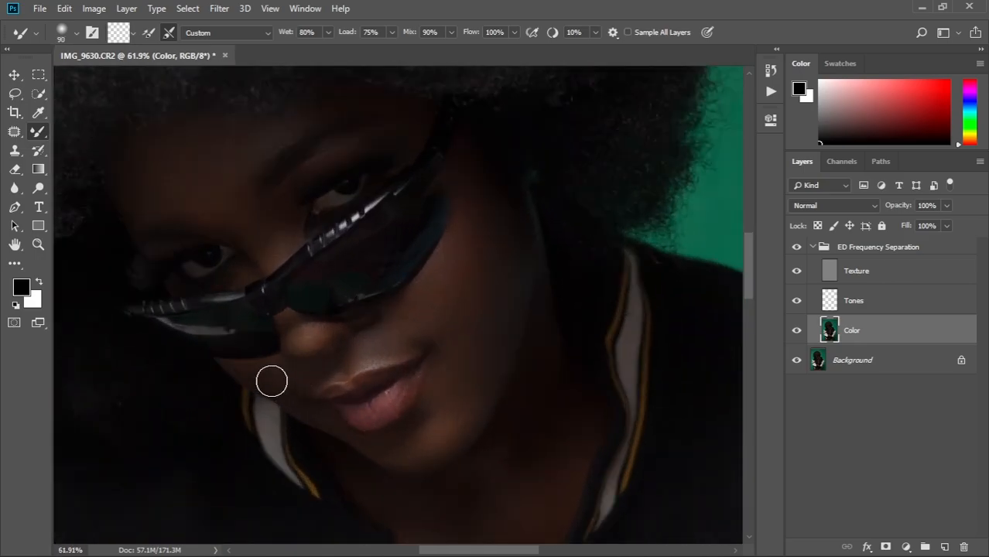
key(bracketright)
key(bracketright)
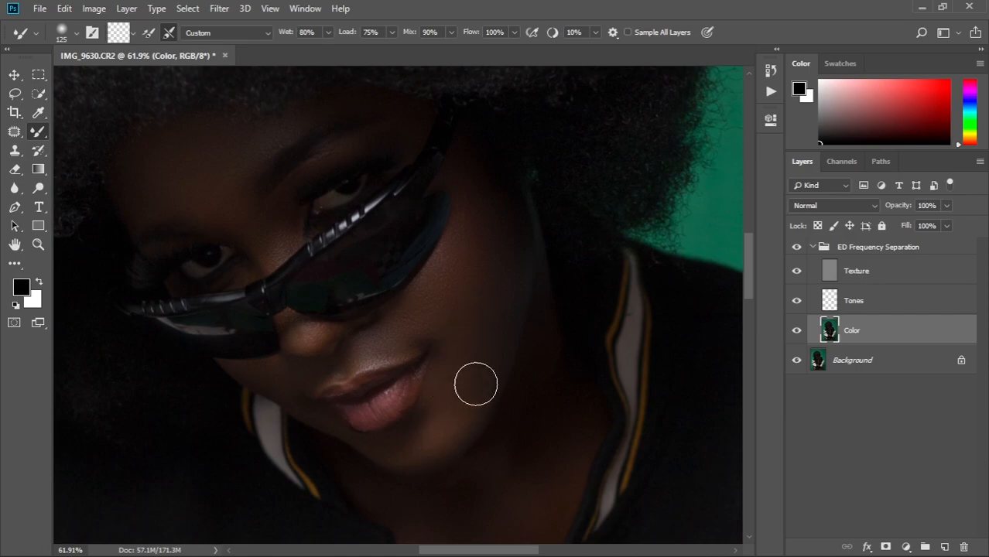
Step: Smooth the chin and the neck below it with the Mixer Brush at 150 px
scroll(464, 387, down, 3)
key(bracketleft)
key(bracketleft)
key(bracketright)
key(bracketright)
key(bracketright)
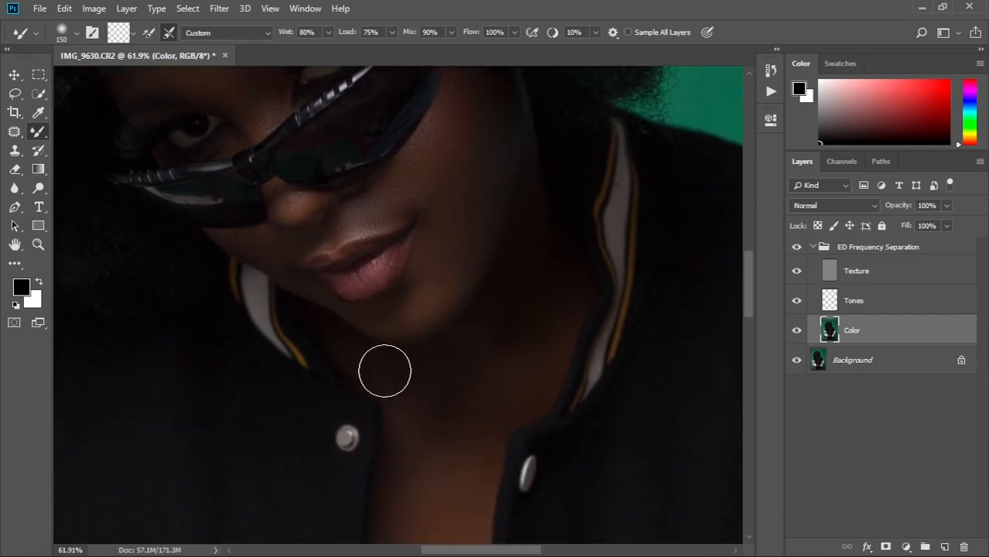
Step: Blend the skin tones down the chest between the open jacket edges with a 175 px Mixer Brush
scroll(473, 437, down, 3)
scroll(463, 269, down, 8)
scroll(409, 294, up, 10)
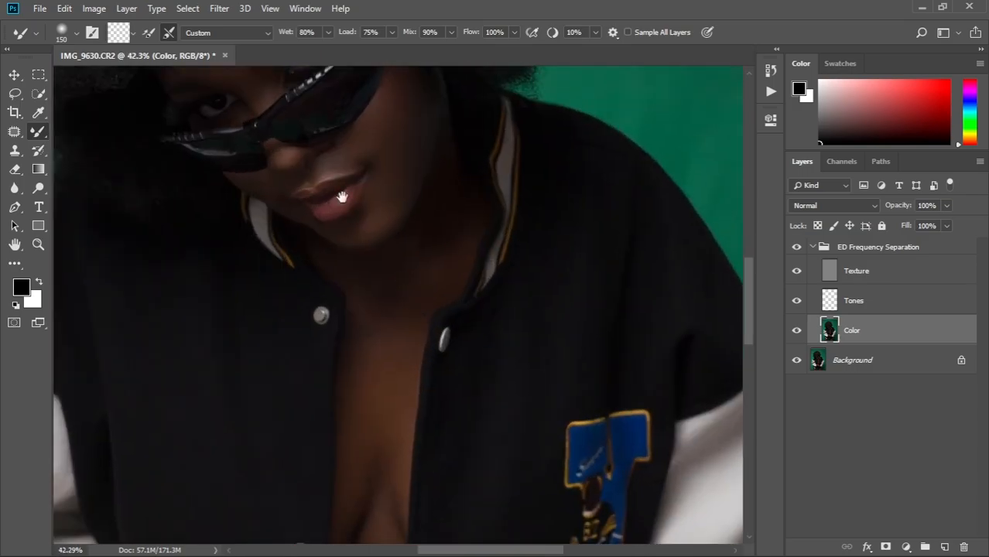
drag(406, 292, 468, 472)
key(bracketright)
drag(434, 349, 369, 134)
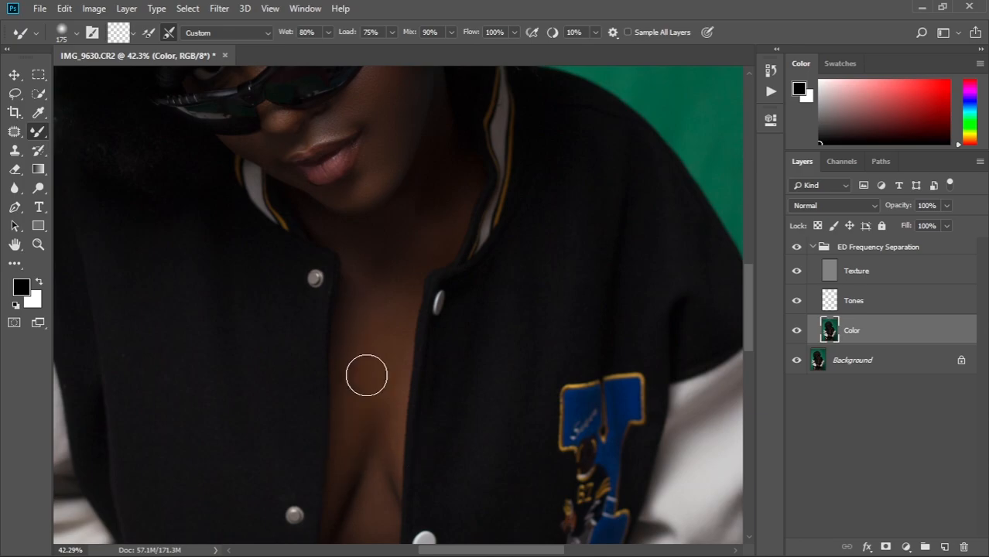
scroll(391, 317, down, 4)
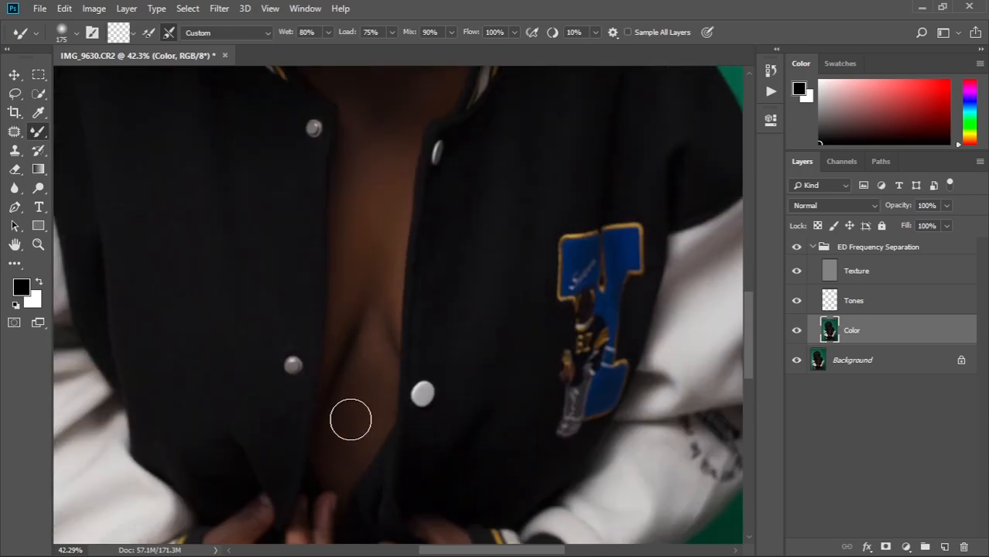
Step: Lower the Mixer Brush's Wet value to 60% and blend the skin of both hands at a 125 px brush size
drag(399, 360, 432, 147)
key(bracketleft)
key(bracketleft)
key(bracketleft)
key(bracketleft)
drag(329, 32, 316, 51)
key(bracketright)
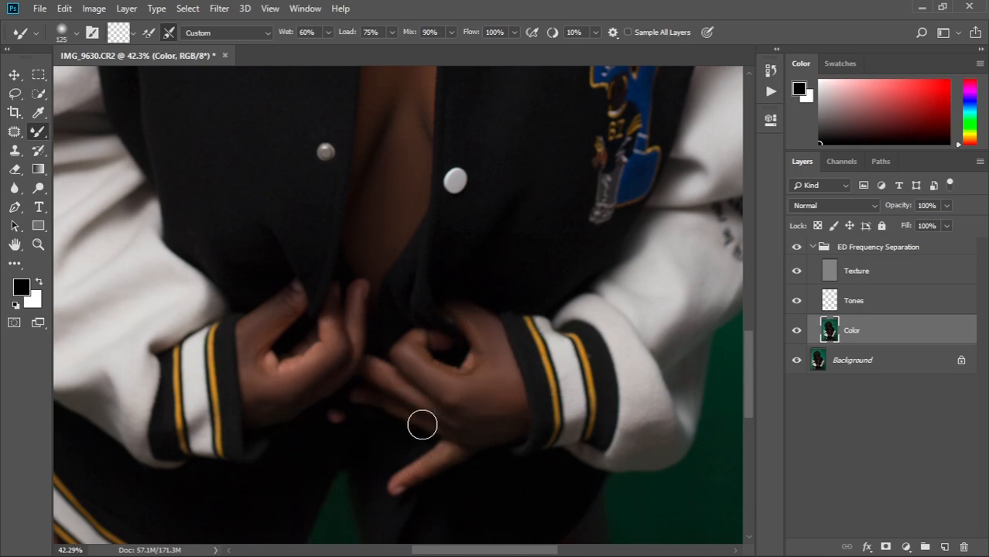
Step: Blend the skin of both thighs below the jacket with a 250 px brush, using 175 px near the outer thigh edge
drag(428, 424, 418, 388)
key(bracketright)
key(bracketright)
key(bracketright)
key(bracketright)
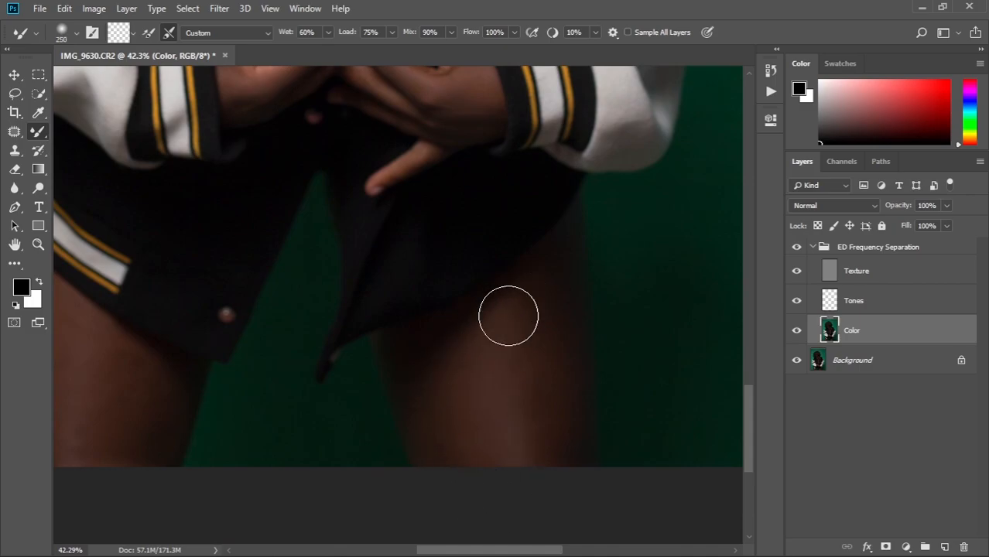
scroll(316, 428, left, 5)
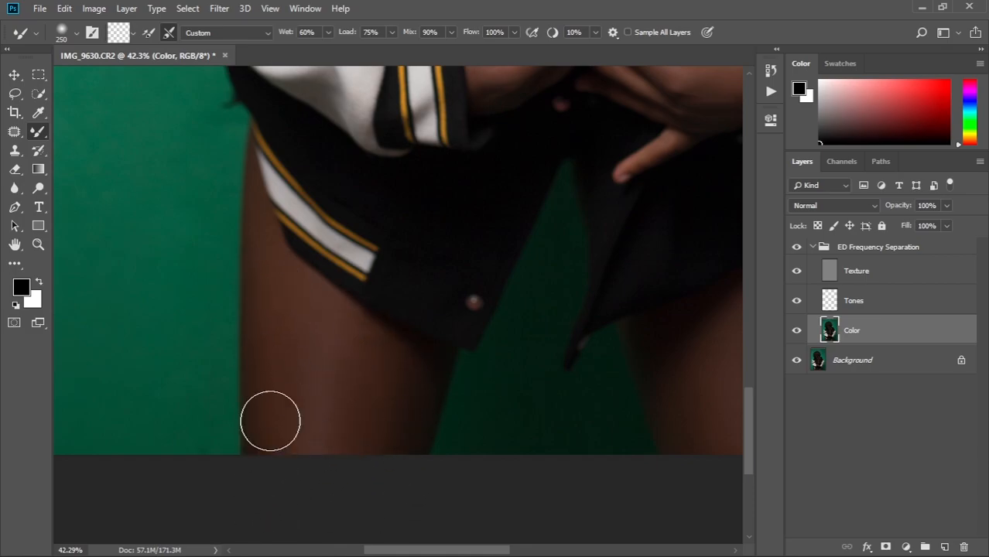
key(bracketleft)
key(bracketleft)
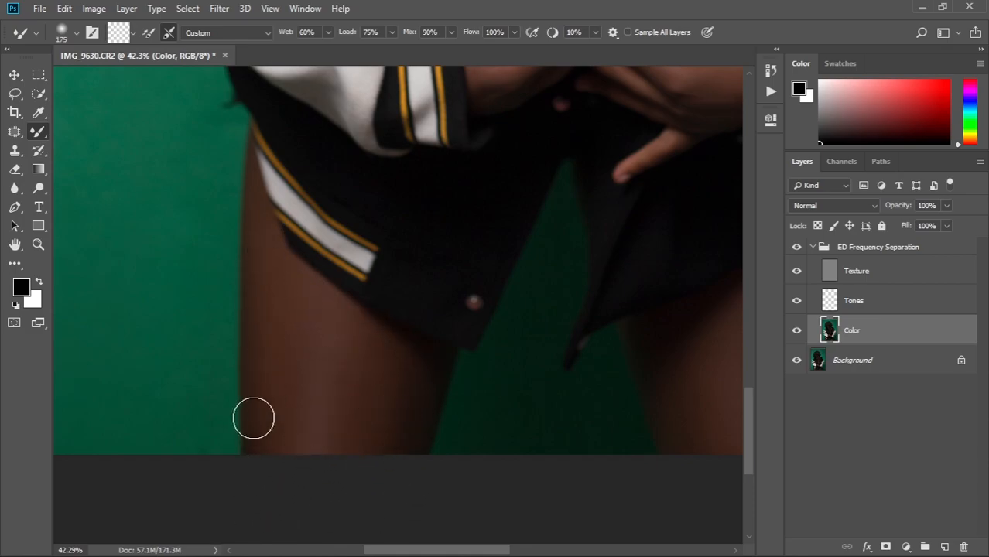
Step: Smooth the thighs further from a wider view with a 300 px Mixer Brush
key(ctrl+0)
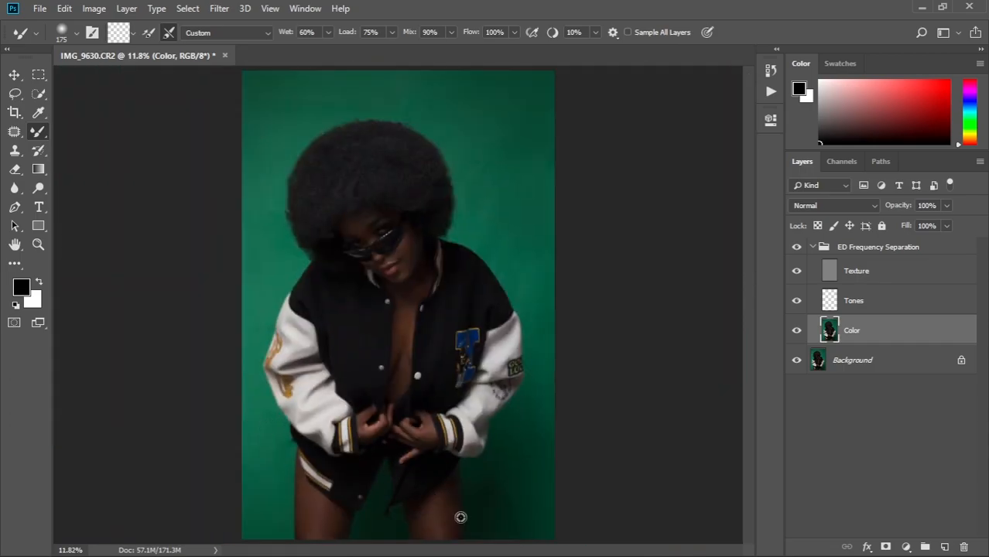
scroll(461, 517, up, 5)
key(bracketright)
key(bracketright)
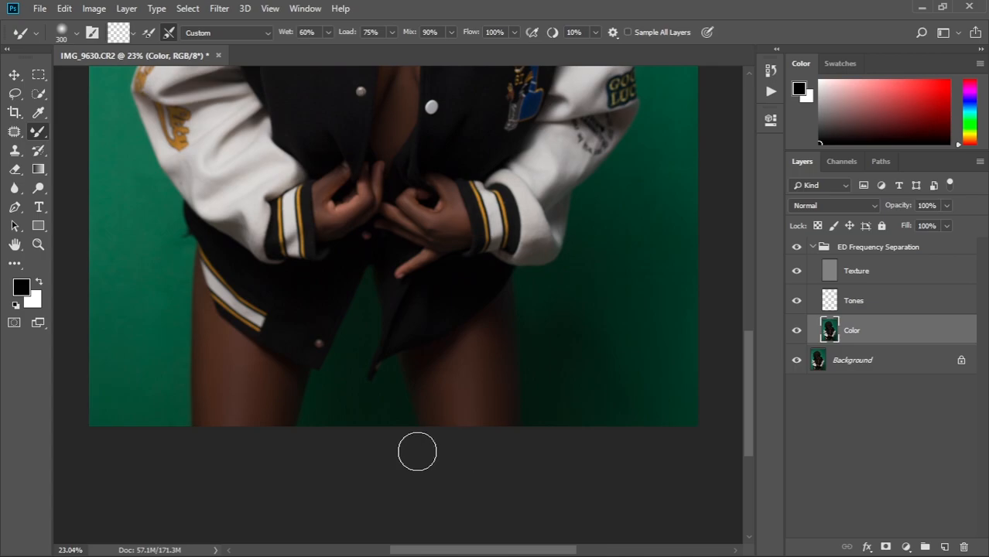
Step: Compare the legs and the whole figure with and without the ED Frequency Separation group
key(ctrl+0)
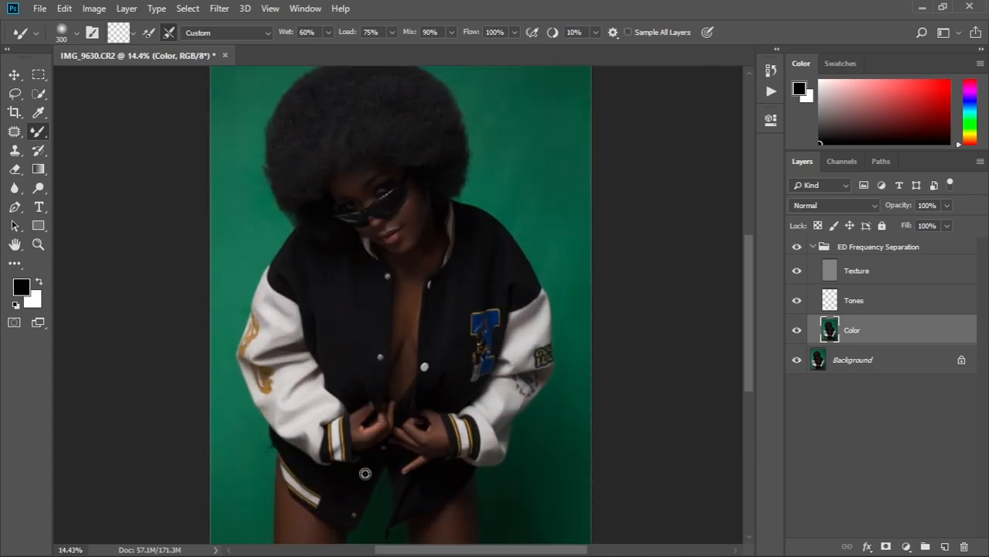
scroll(364, 474, up, 3)
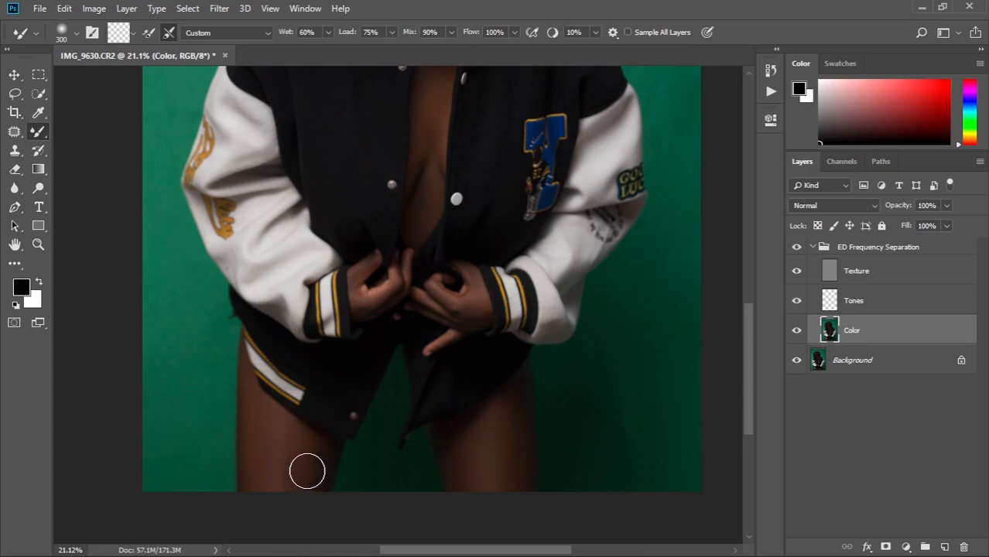
click(797, 248)
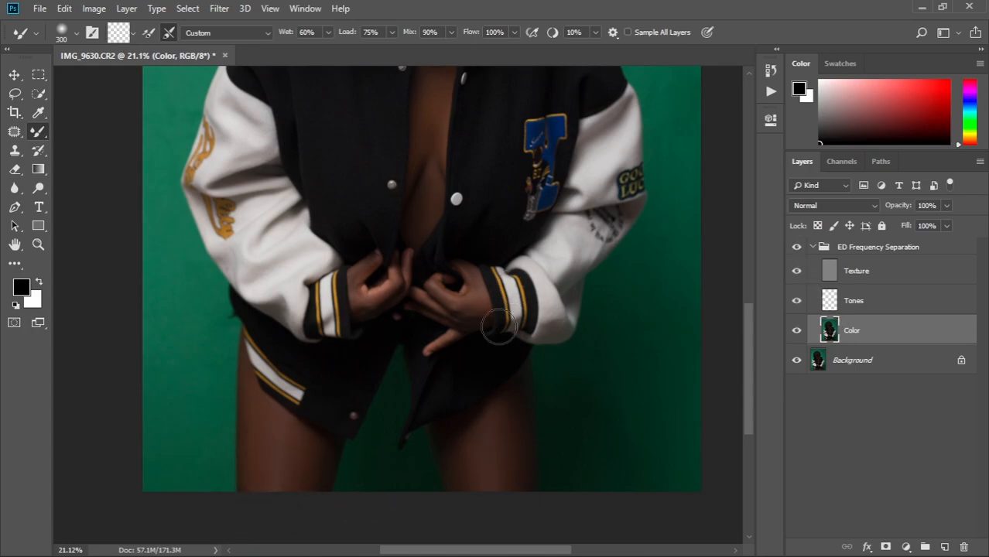
scroll(499, 329, down, 5)
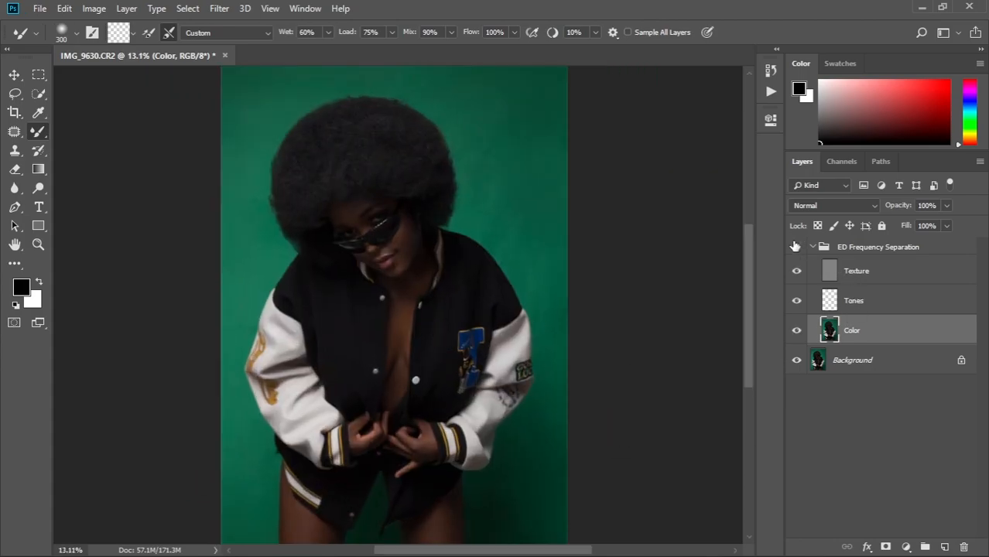
Step: Blend the jacket's dark body and white sleeves on the Color layer with the Mixer Brush at 175 px and 300 px
scroll(417, 326, up, 5)
key(bracketleft)
key(bracketleft)
key(bracketleft)
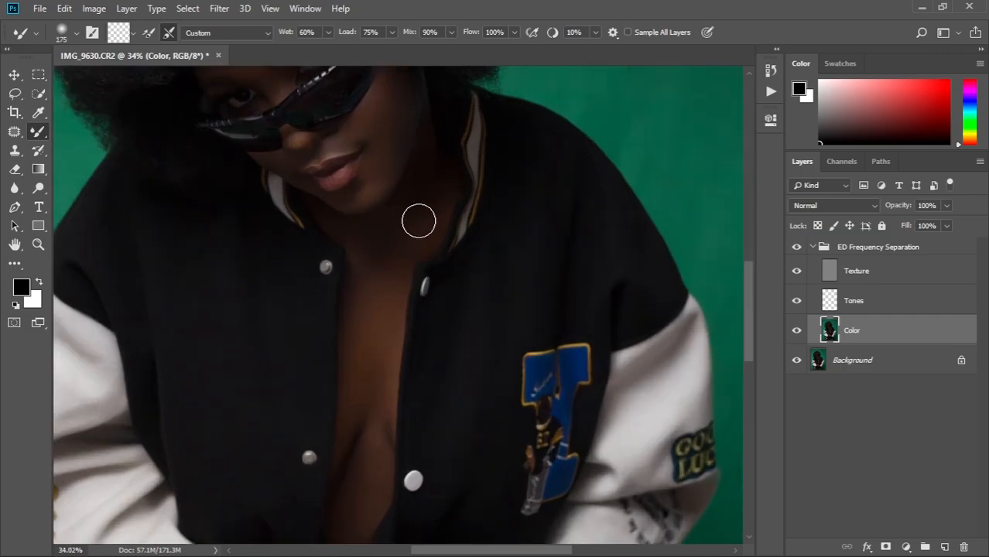
scroll(405, 238, down, 5)
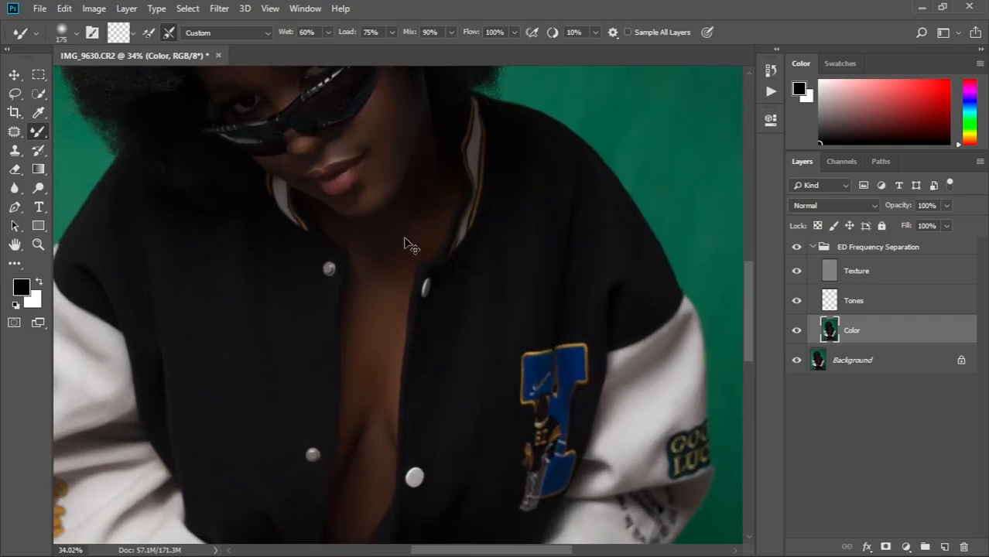
scroll(352, 323, up, 3)
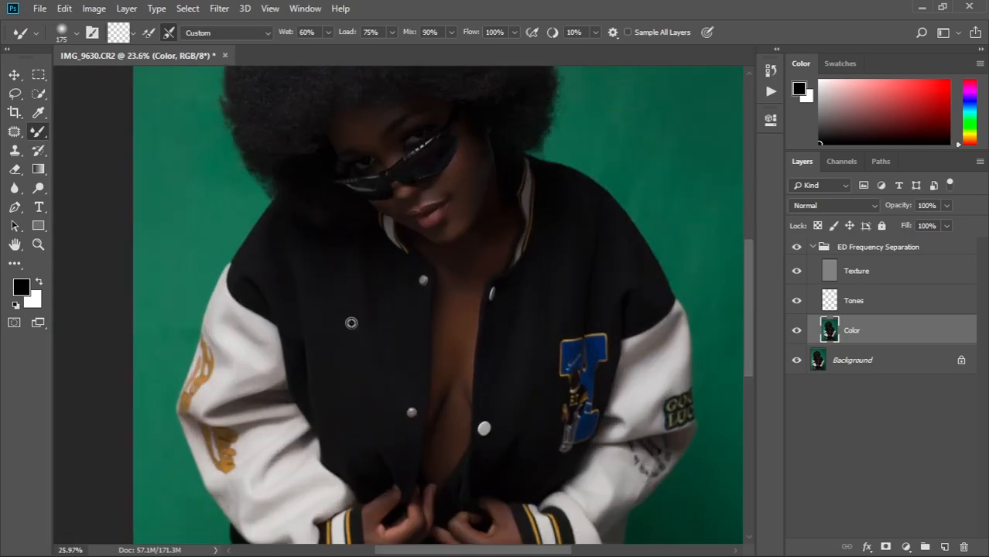
key(bracketright)
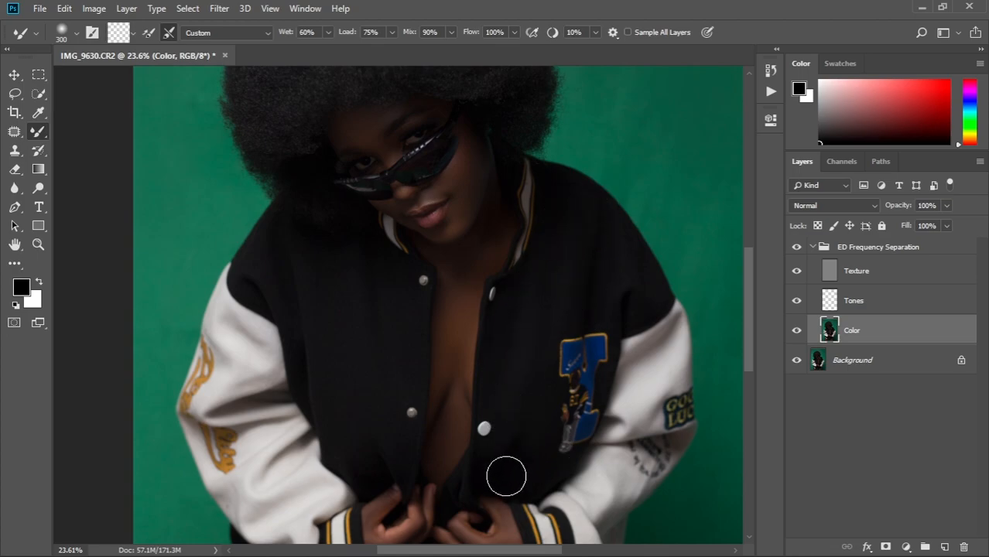
drag(387, 370, 458, 261)
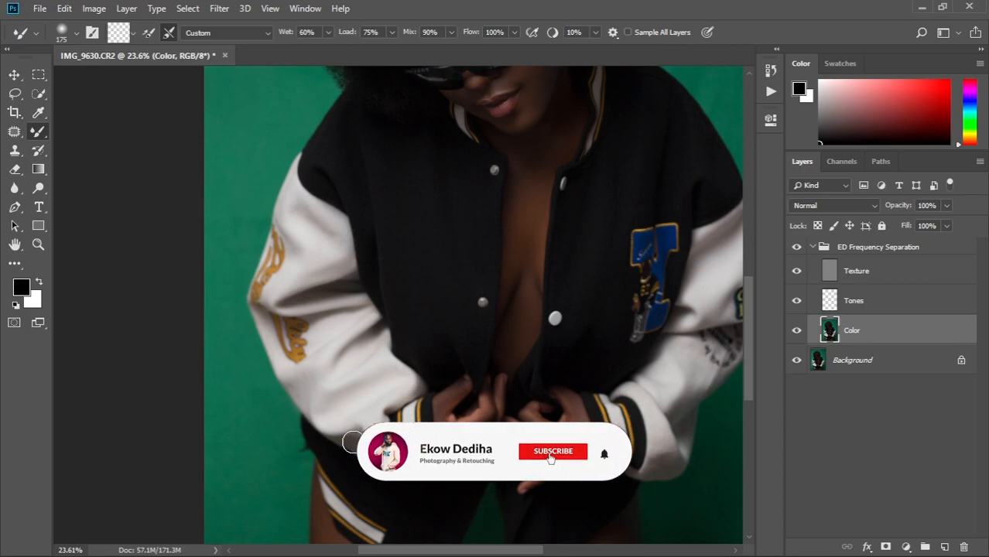
drag(634, 398, 504, 426)
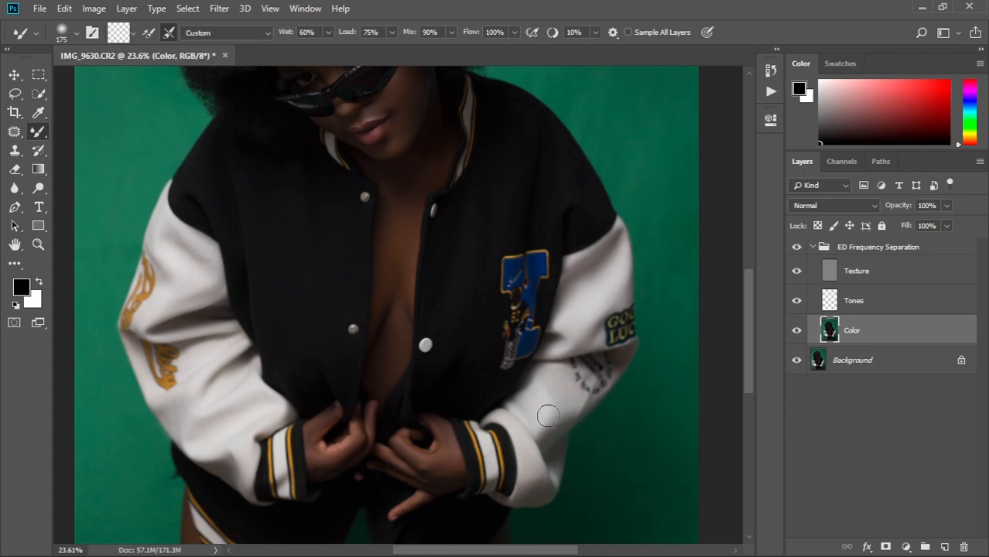
Step: Smooth the lower jacket around the cuffs and hem, enlarging the Mixer Brush to 300 px
scroll(475, 419, down, 8)
scroll(365, 434, up, 12)
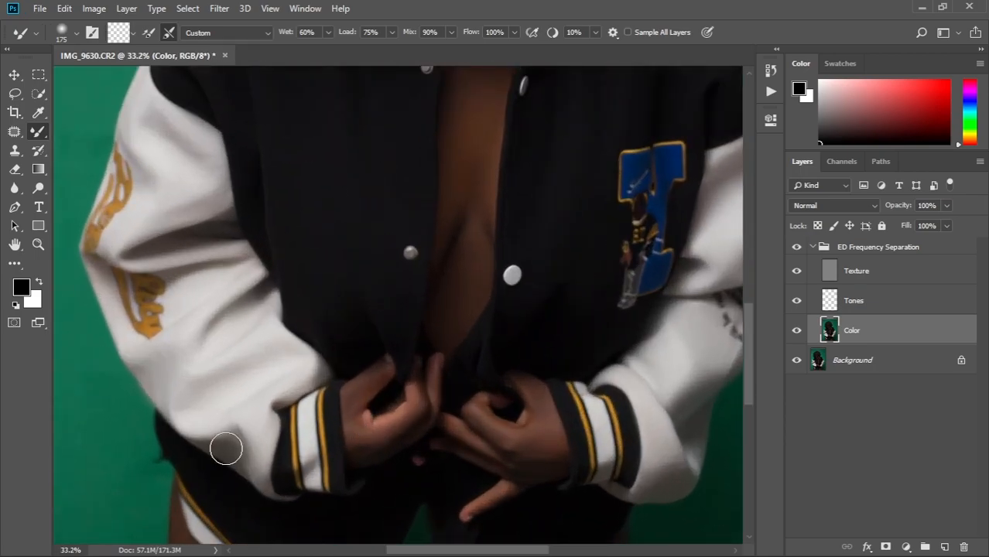
scroll(270, 495, down, 5)
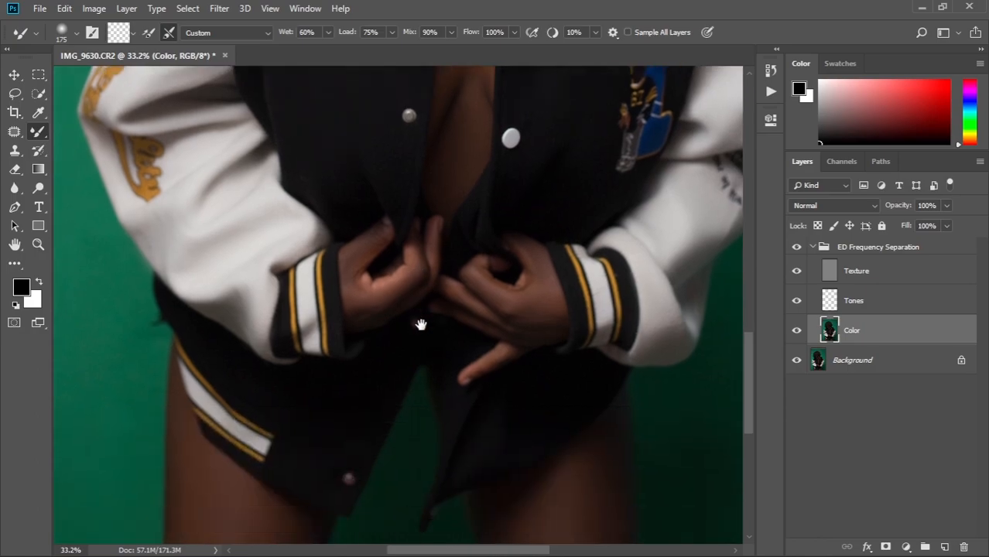
key(])
key(])
key(])
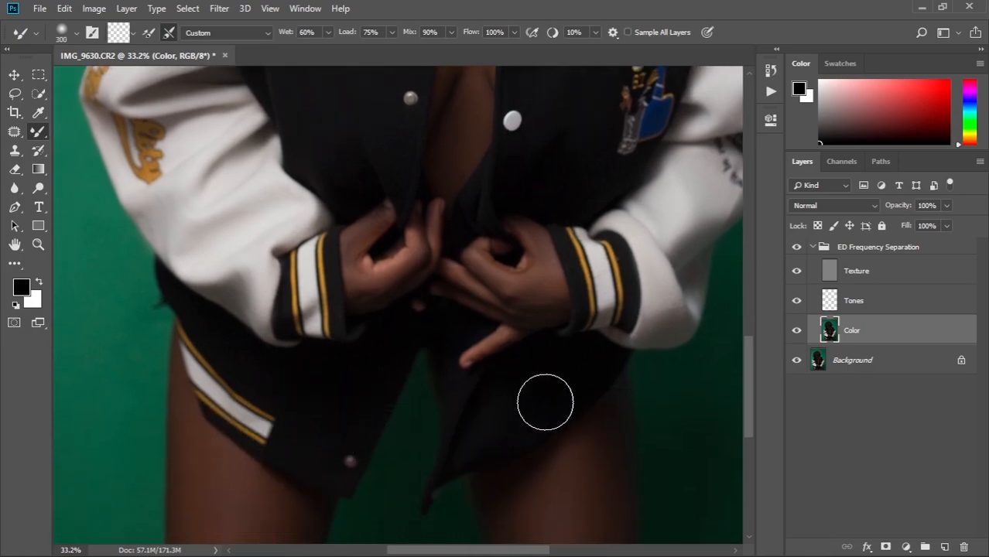
scroll(421, 464, down, 5)
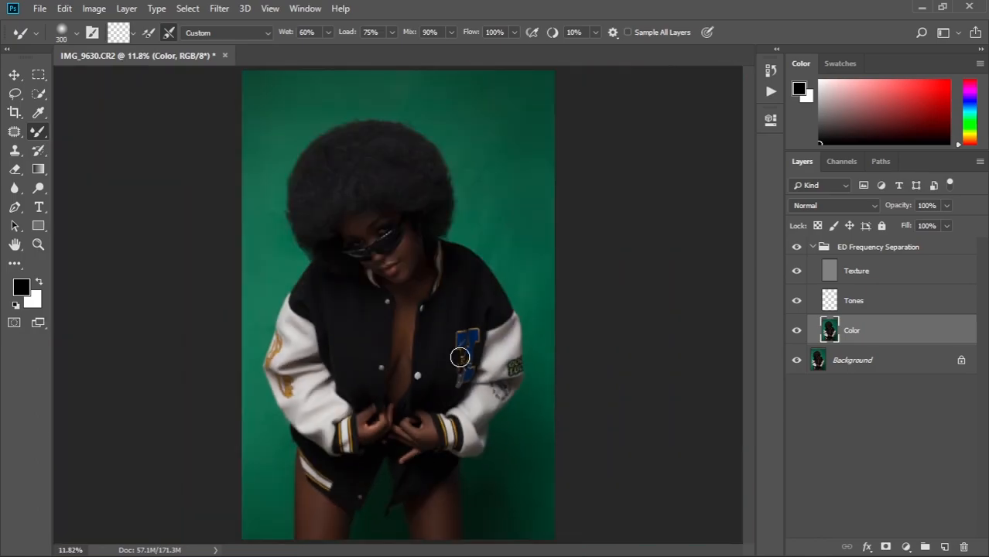
scroll(460, 357, up, 3)
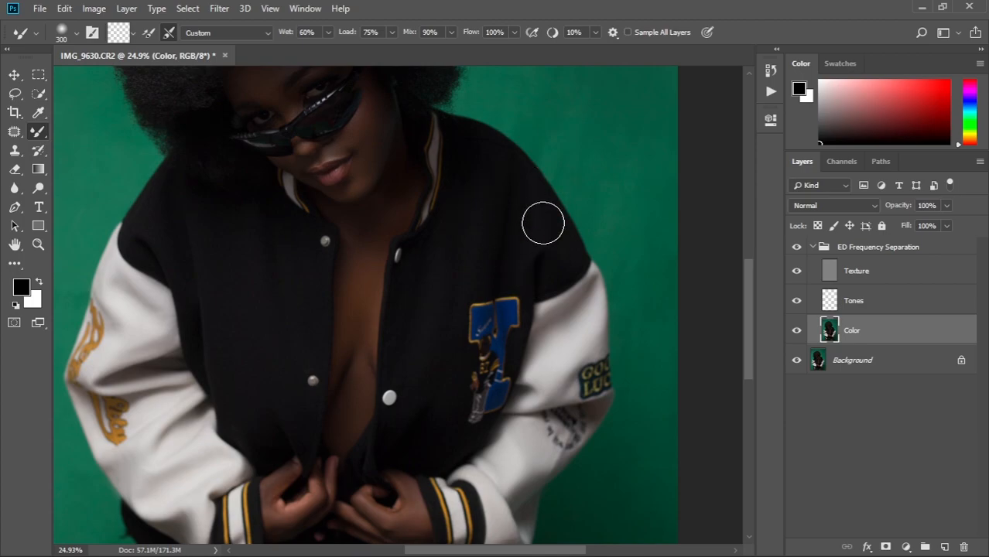
key(ctrl+0)
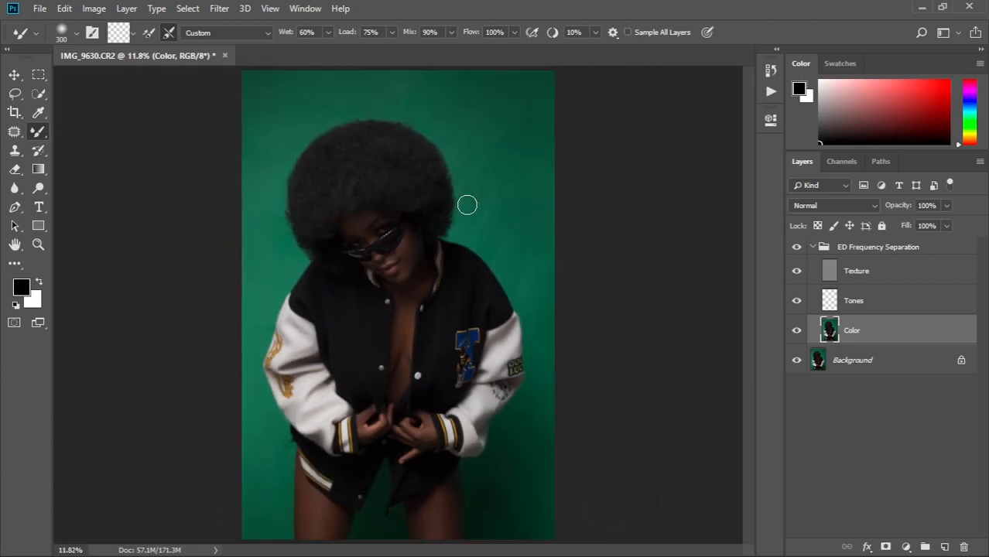
Step: Reduce the Mixer Brush to 40 px and blend the tones of the lips
scroll(418, 255, up, 9)
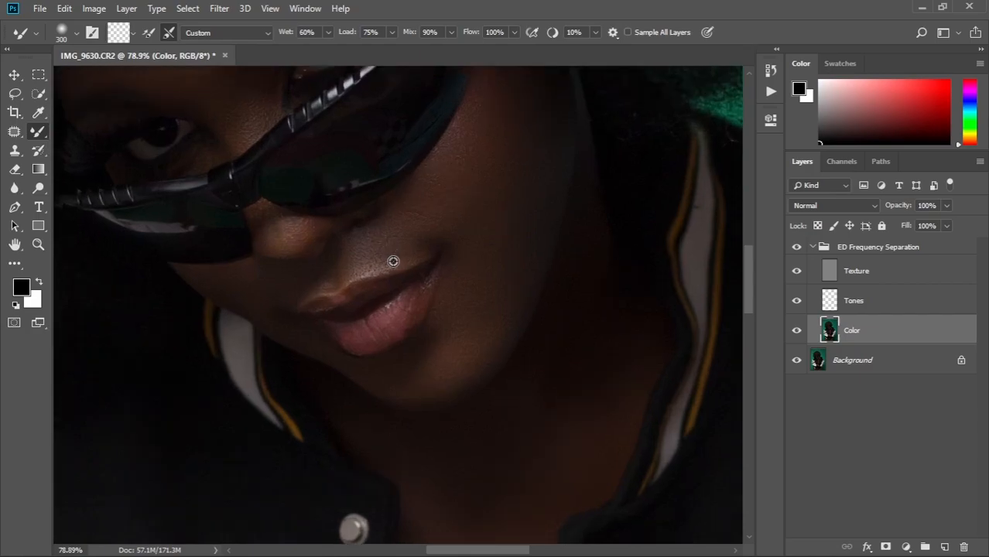
scroll(393, 271, down, 2)
key(bracketleft)
key(bracketleft)
key(bracketleft)
key(bracketleft)
key(bracketleft)
key(bracketleft)
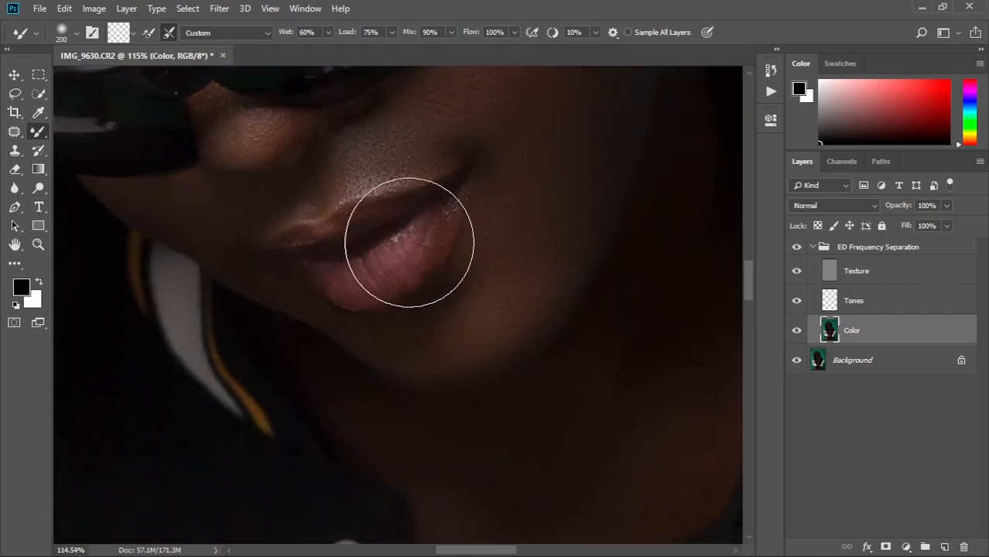
key(bracketleft)
key(bracketleft)
key(bracketleft)
key(bracketleft)
key(bracketleft)
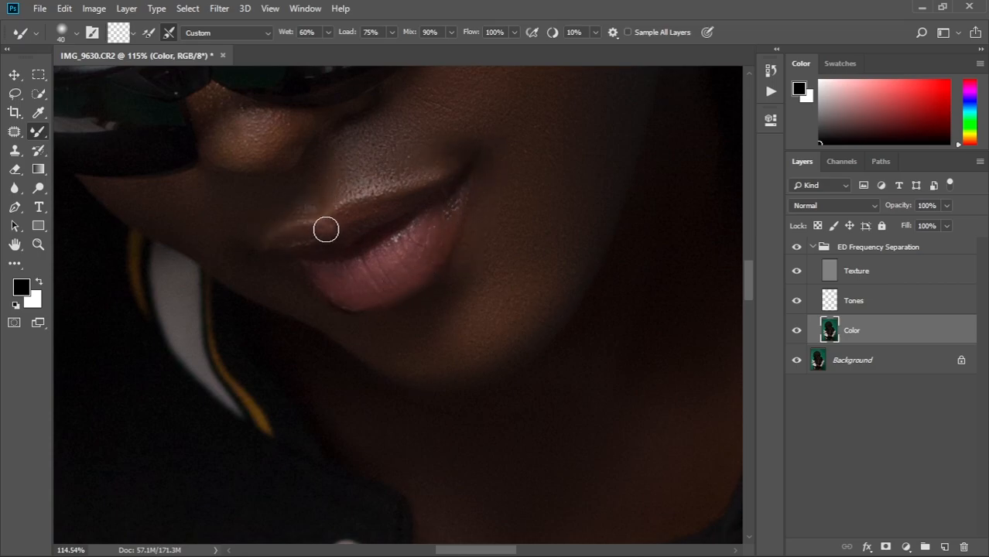
key(ctrl+0)
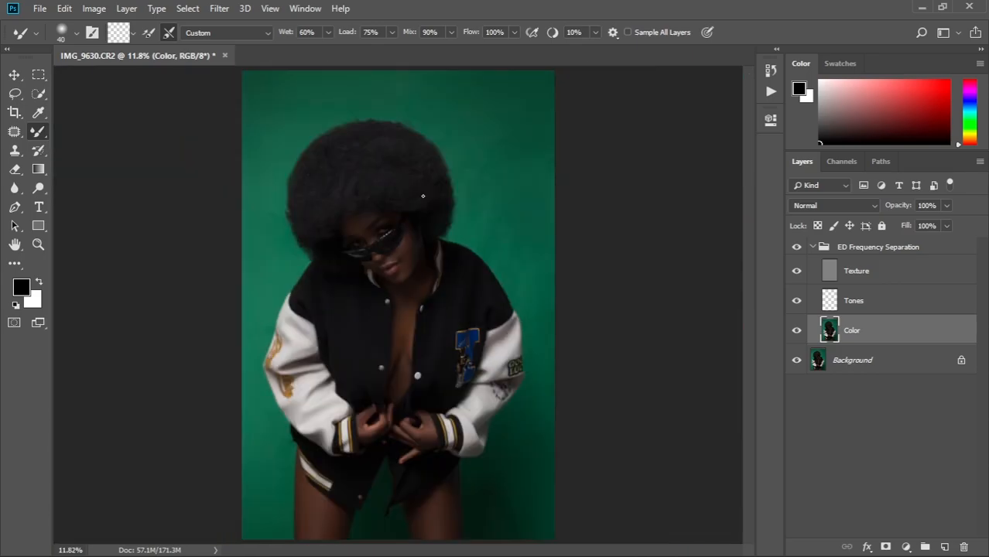
Step: Blend the skin between the eyes and around the sunglasses with the 40 px Mixer Brush
scroll(398, 260, up, 6)
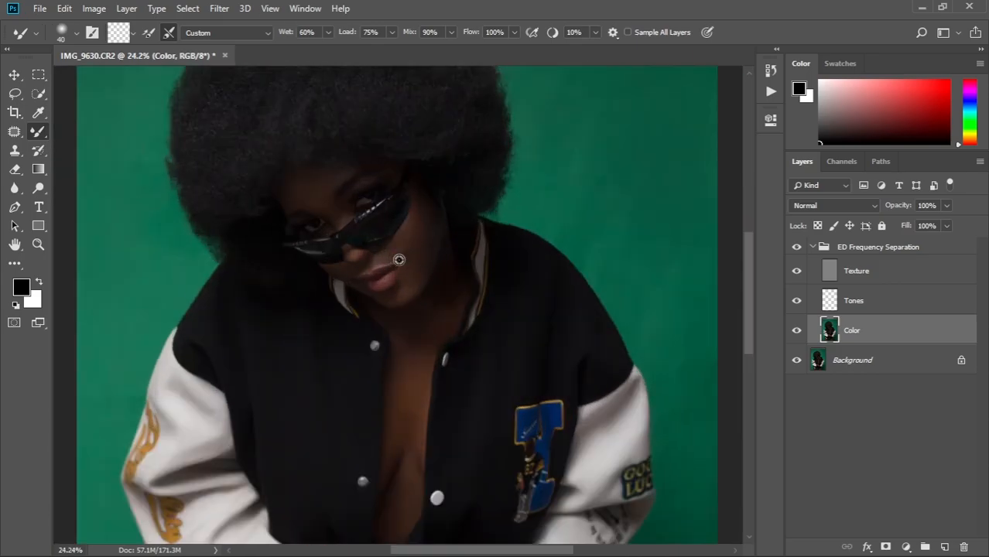
scroll(399, 261, up, 3)
drag(330, 207, 372, 329)
drag(332, 270, 352, 298)
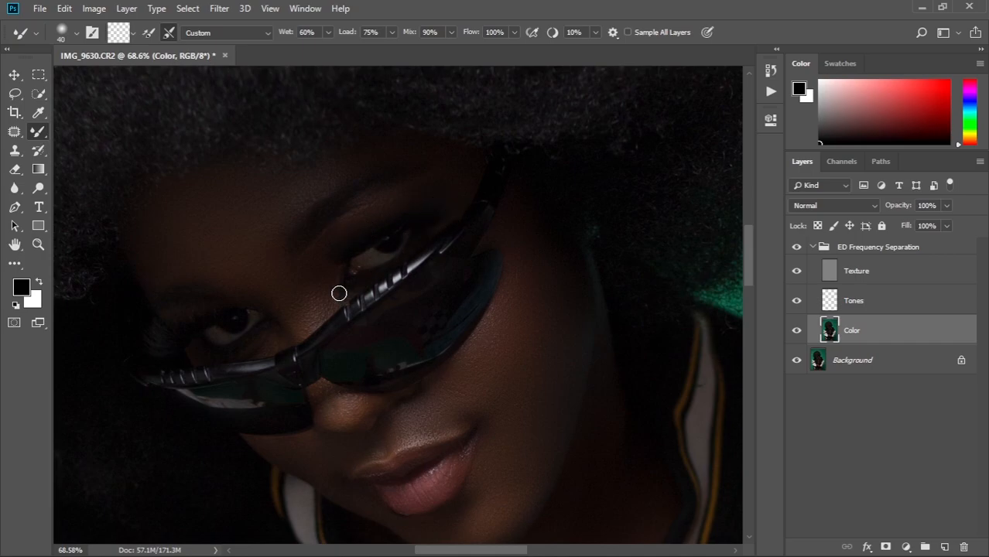
scroll(339, 293, down, 9)
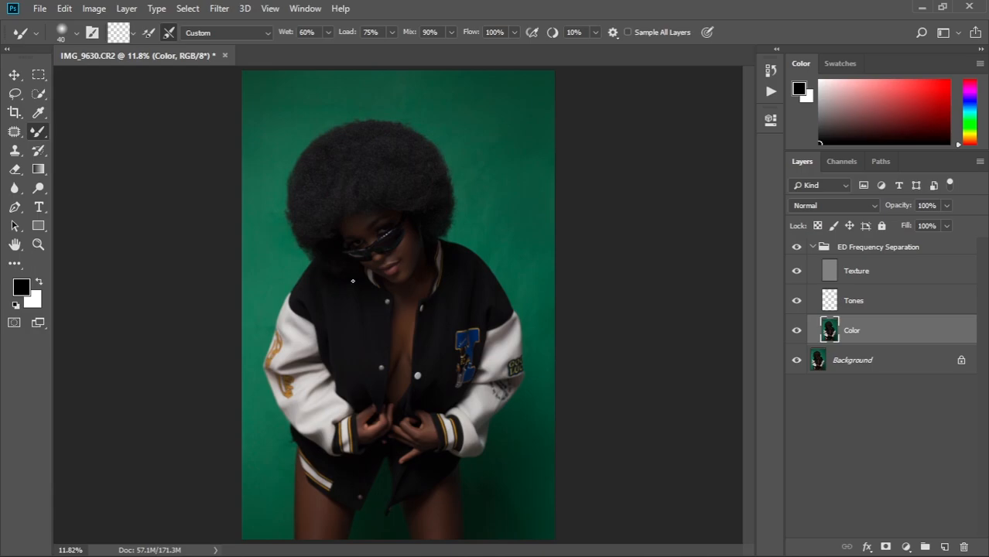
Step: Even out the green backdrop beside the figure with the Mixer Brush at 900 and 800 px, reducing it to 500 px
scroll(352, 284, down, 1)
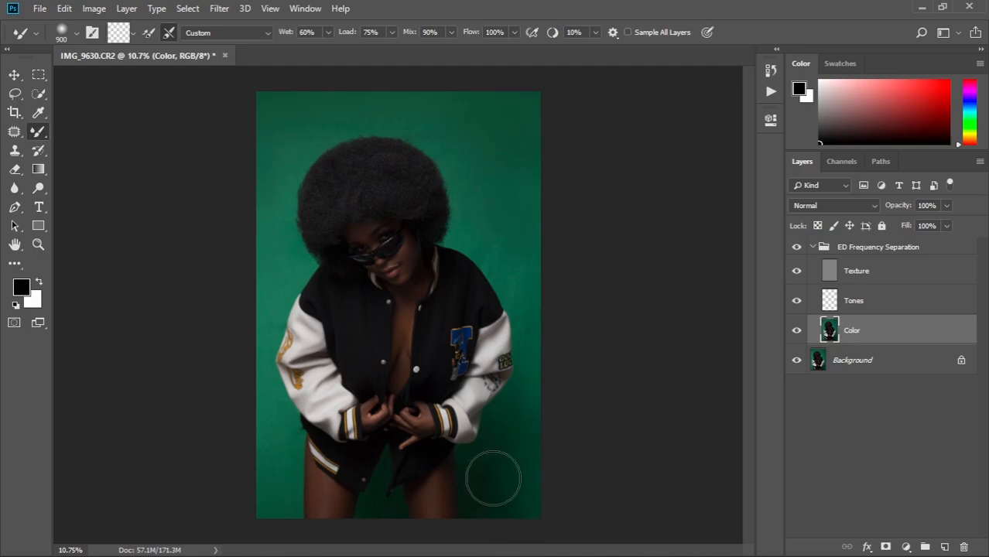
key(bracketleft)
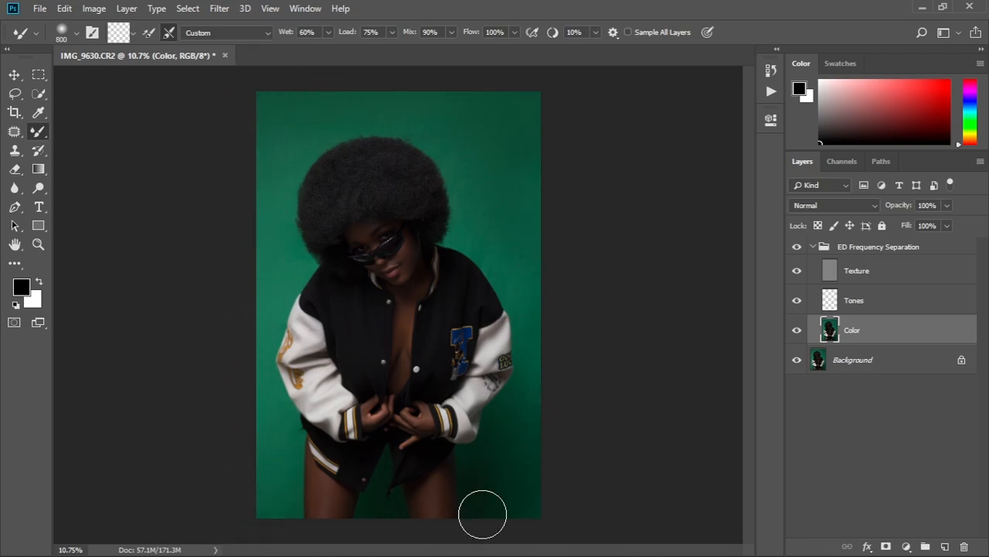
key(bracketleft)
key(bracketleft)
key(bracketleft)
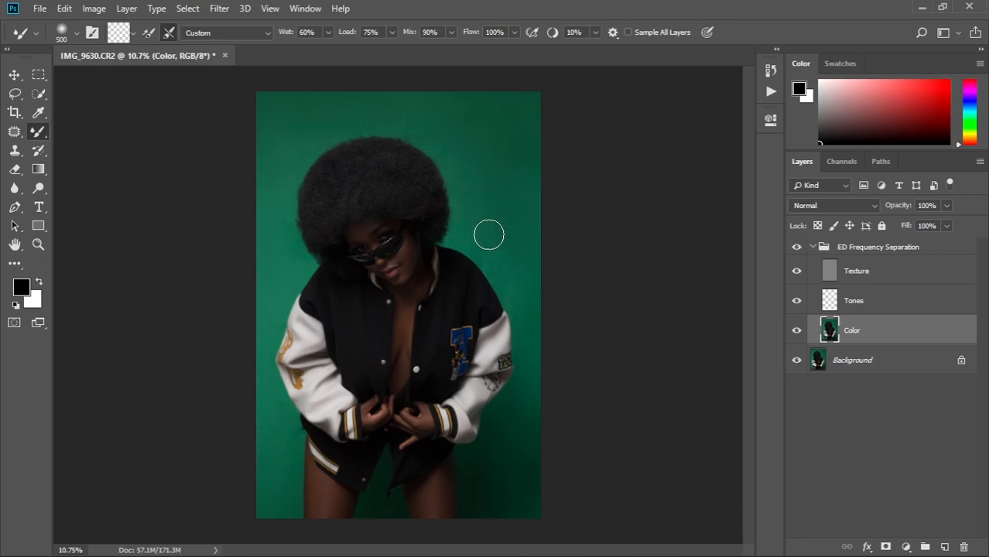
Step: Smooth the upper backdrop and its corners with Mixer Brush sizes between 700 and 900 px
key(bracketright)
key(bracketright)
key(bracketright)
key(bracketright)
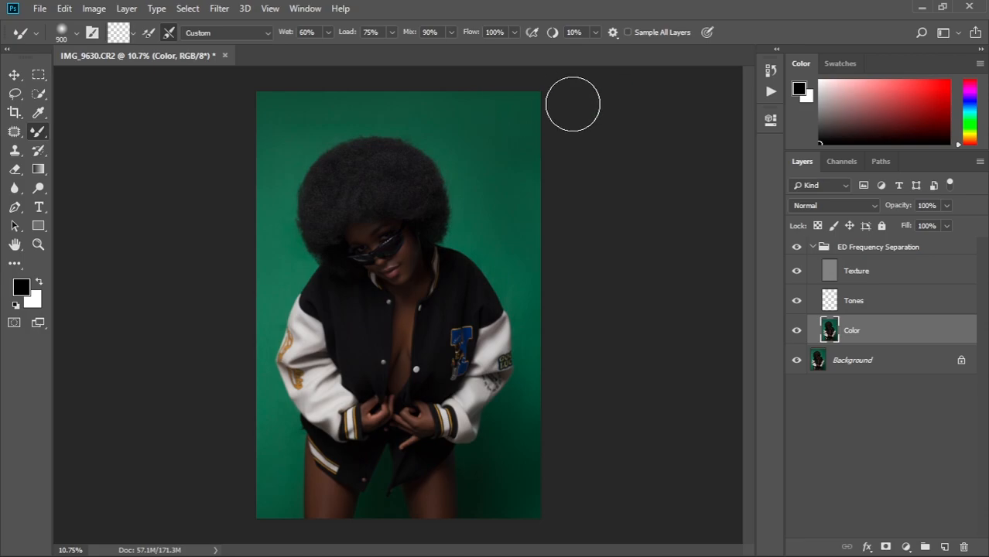
key(bracketleft)
key(bracketleft)
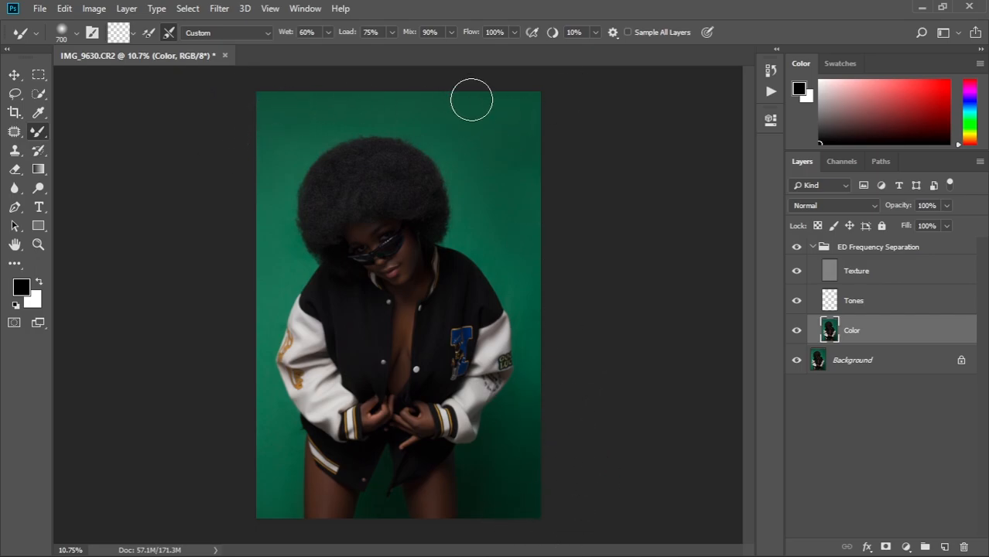
key(bracketright)
key(bracketright)
key(bracketleft)
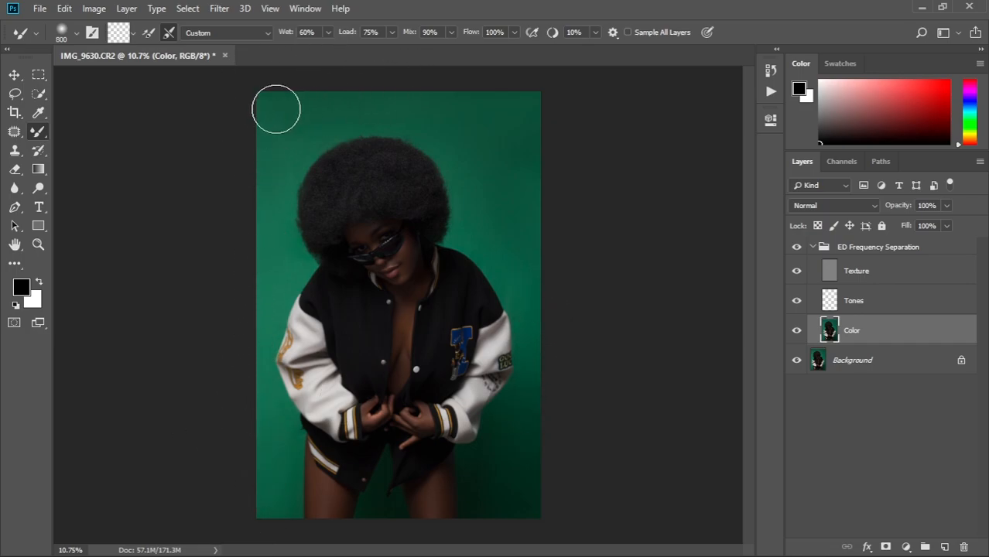
Step: Blend the backdrop close to the sleeve with the GOOD LUCK patch, using a 300 px Mixer Brush
mouse_move(517, 296)
mouse_down()
mouse_move(535, 304)
mouse_move(454, 157)
mouse_up()
key(bracketleft)
key(bracketleft)
key(bracketleft)
key(bracketleft)
key(bracketleft)
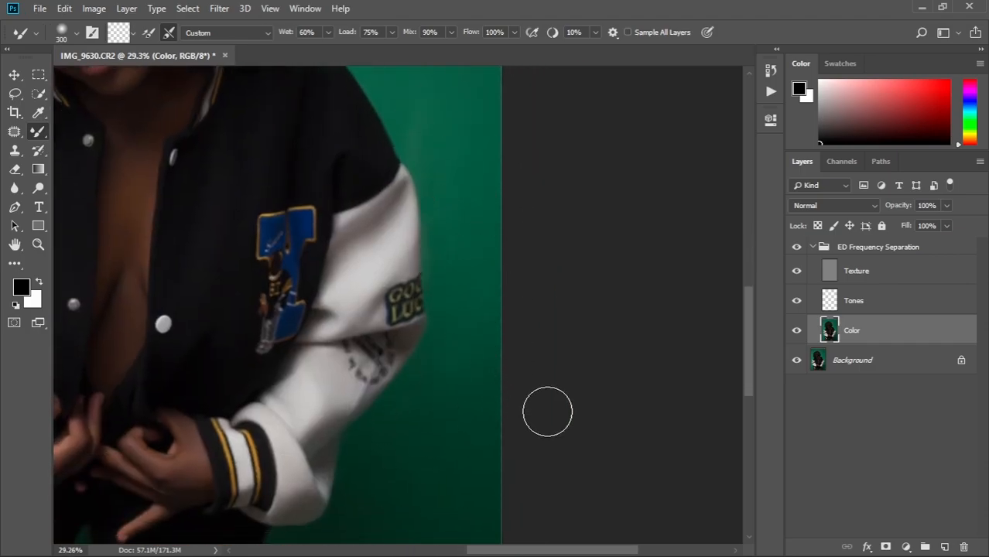
key(ctrl+0)
Step: Touch up the face with a 200 px Mixer Brush and collapse the ED Frequency Separation group
drag(389, 269, 381, 303)
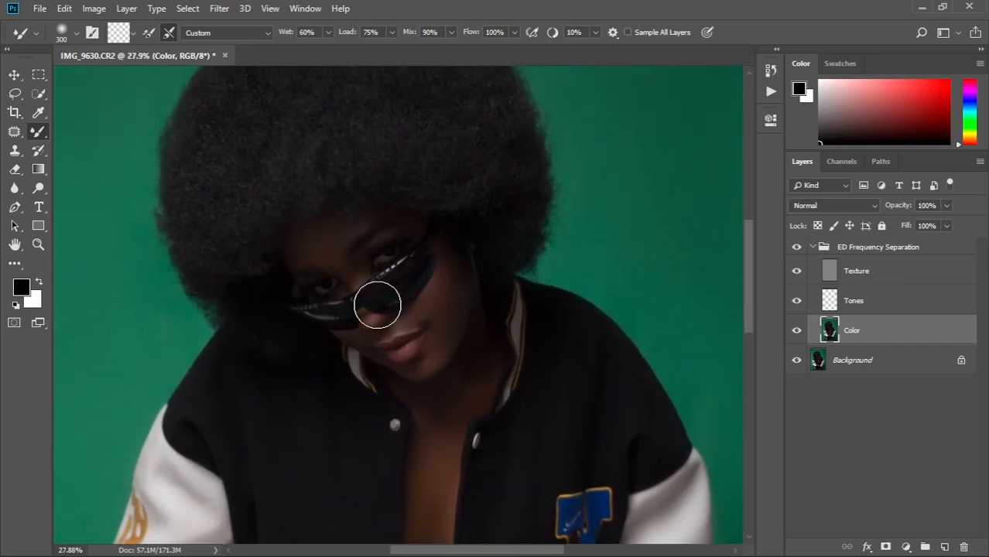
scroll(379, 305, up, 5)
key(bracketleft)
key(bracketleft)
scroll(400, 275, down, 14)
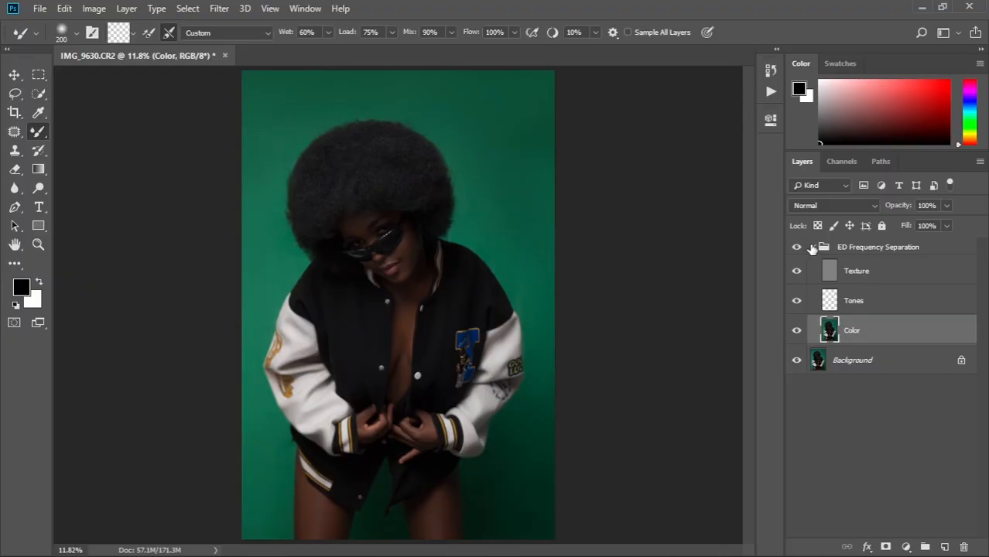
click(811, 247)
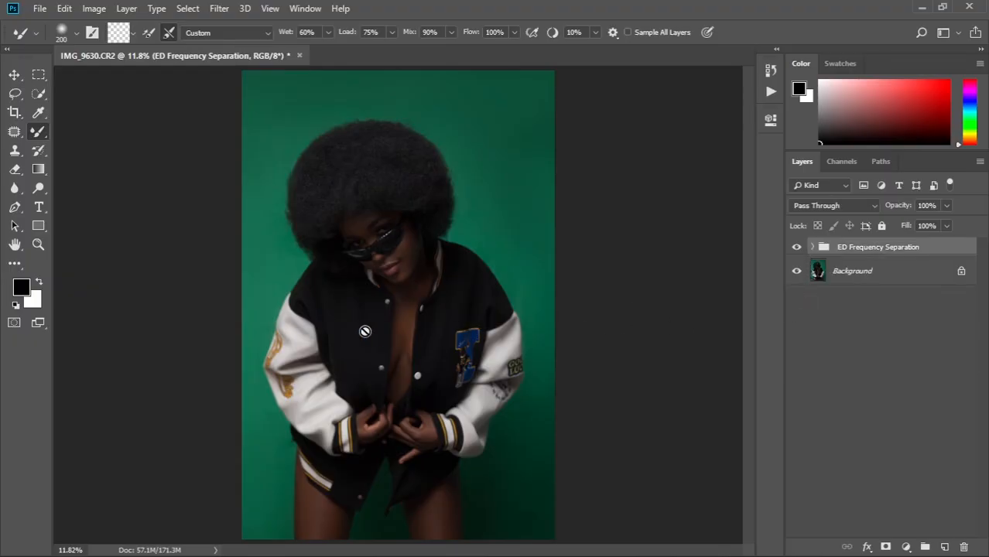
Step: Run the Teeth and Eye whitening action to add its masked group above the ED Frequency Separation group
scroll(369, 232, up, 5)
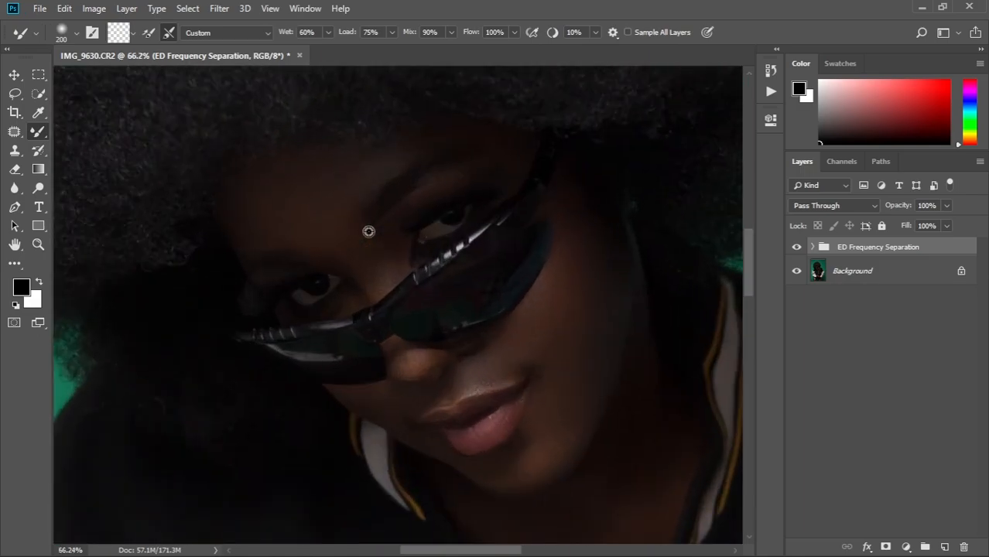
scroll(368, 231, up, 3)
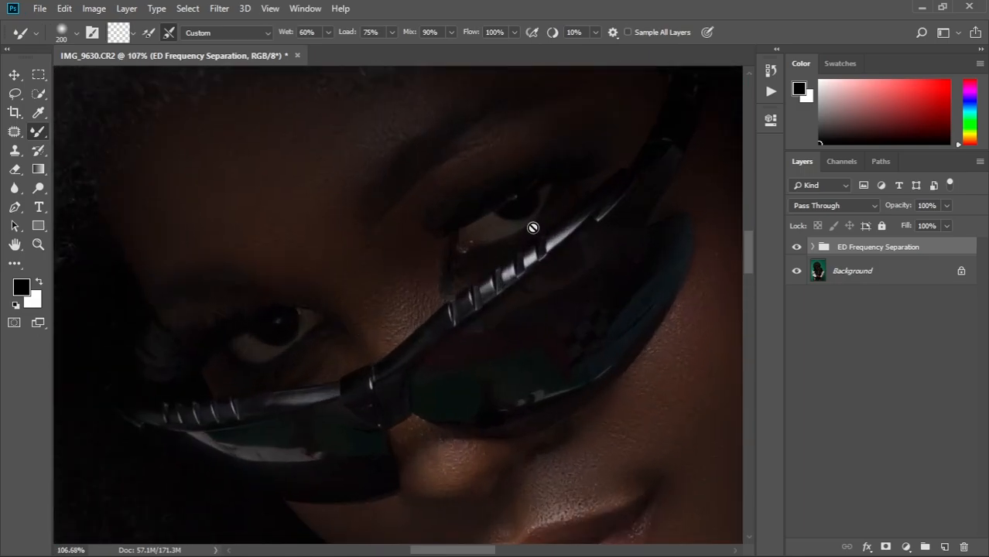
drag(482, 316, 484, 250)
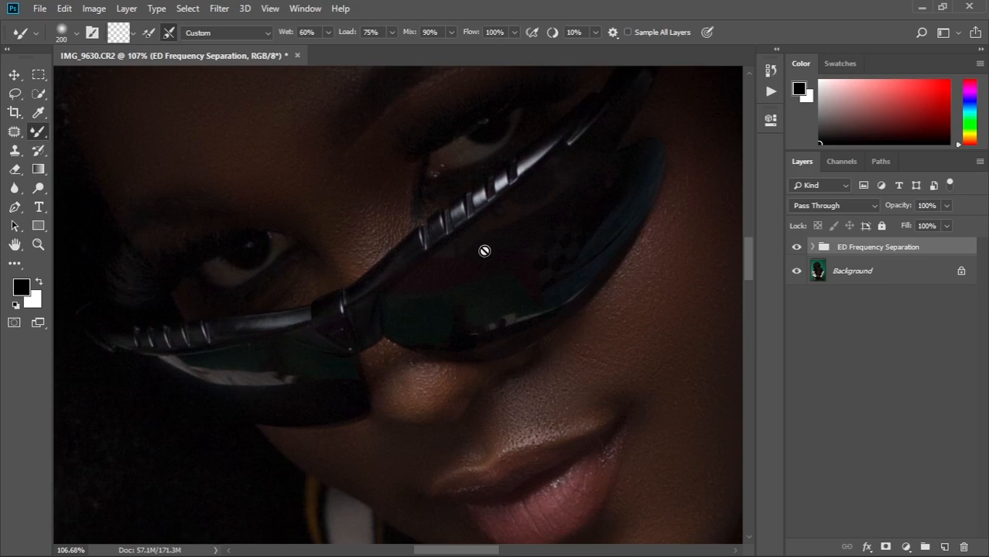
scroll(484, 250, down, 3)
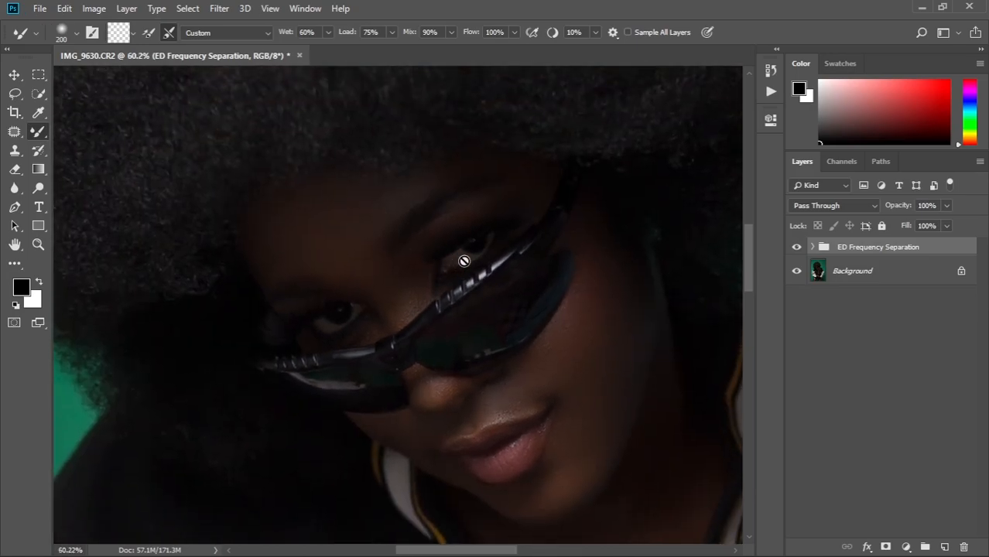
scroll(450, 300, up, 2)
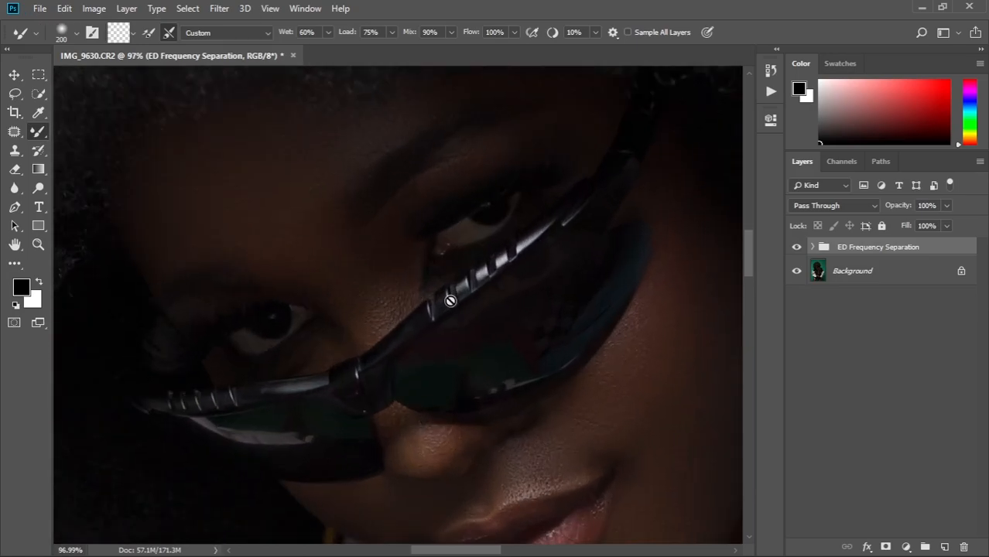
click(770, 93)
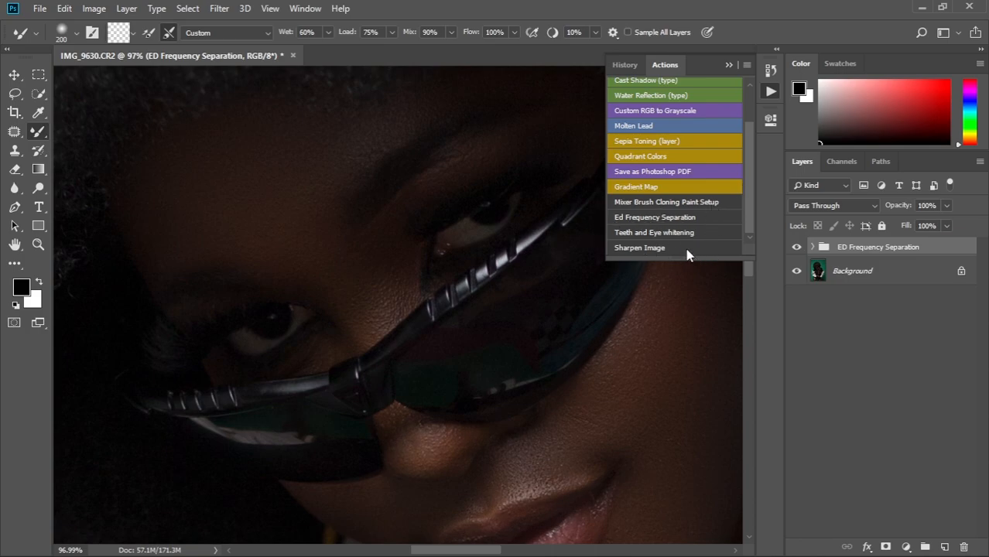
click(657, 233)
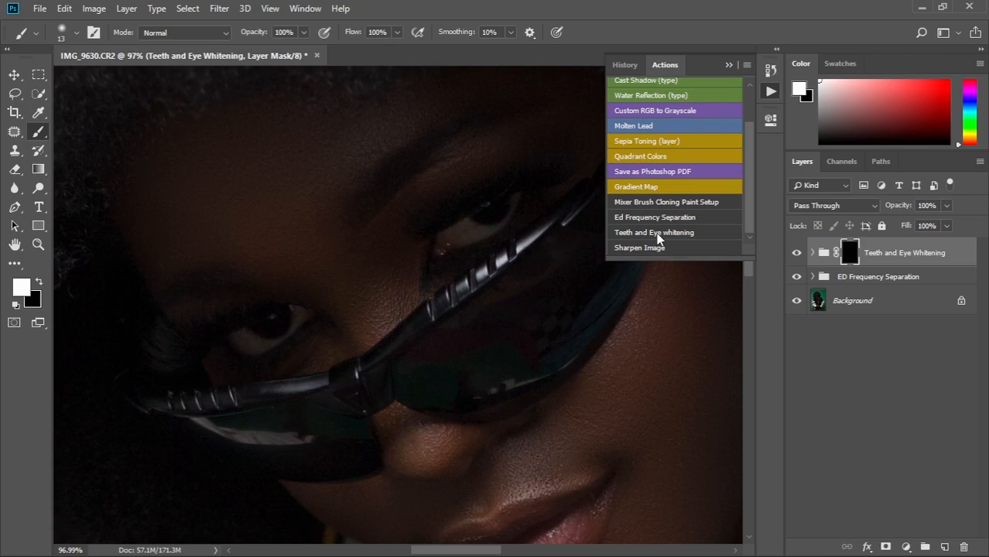
click(728, 66)
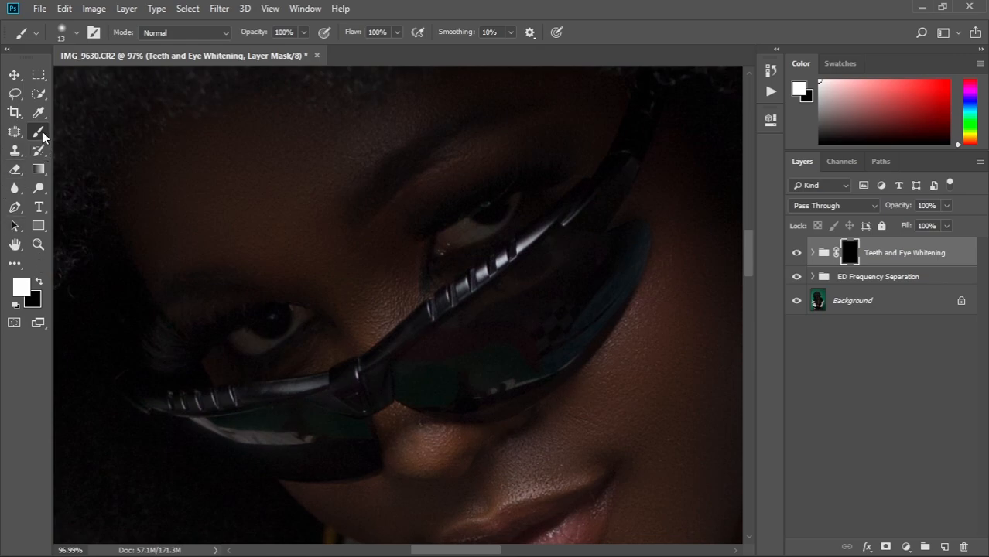
Step: Expand the Teeth and Eye Whitening group and add a Curves adjustment layer above Channel Mixer 1, leaving its curve at the default
scroll(283, 341, up, 3)
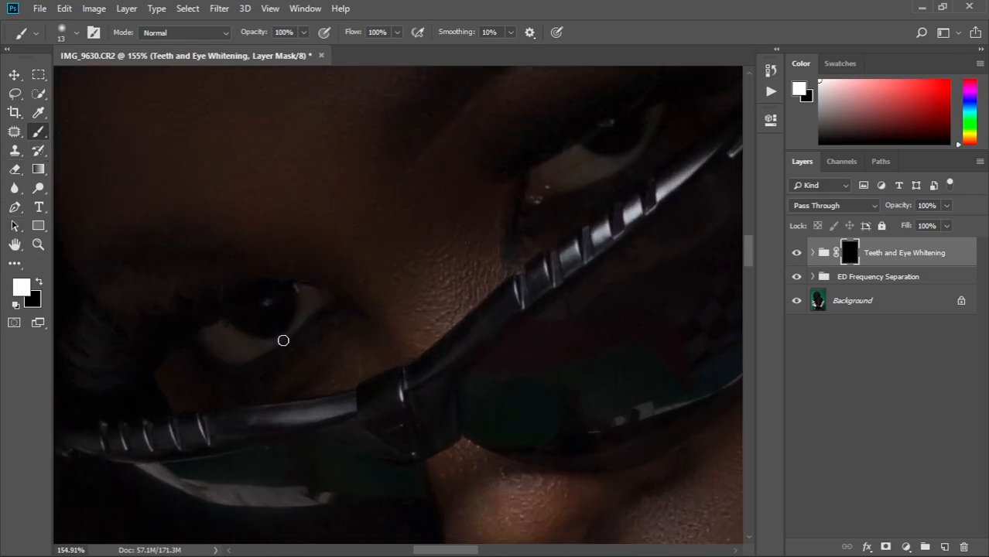
click(812, 253)
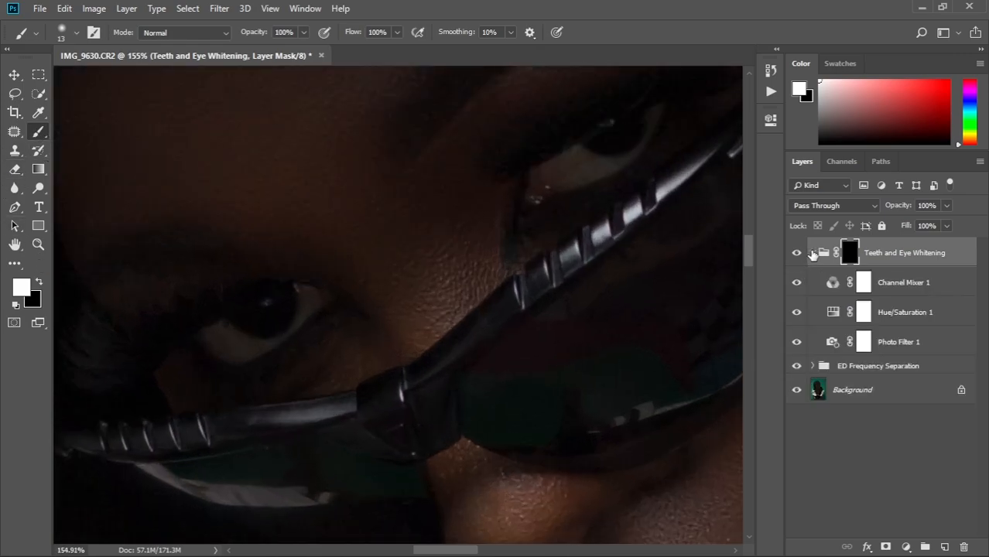
click(901, 284)
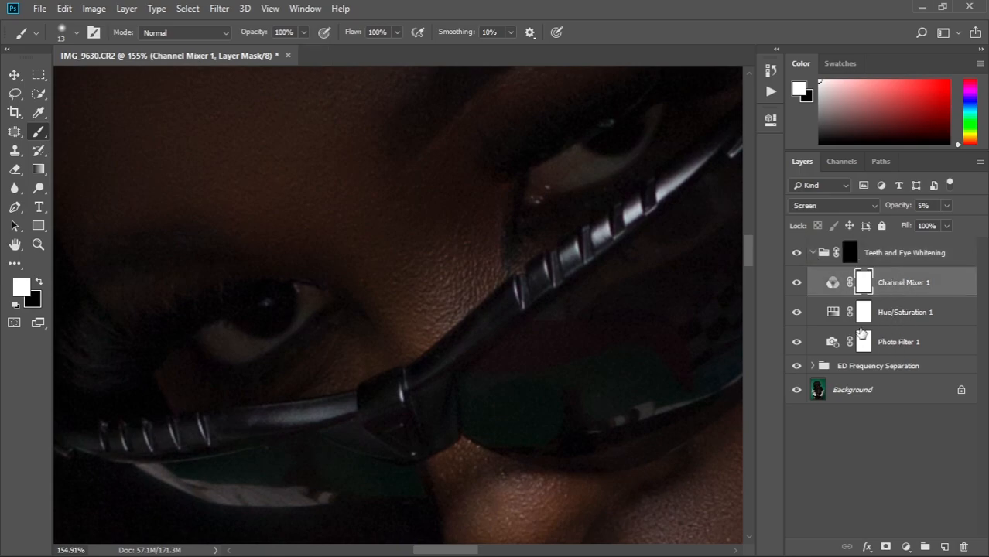
click(907, 545)
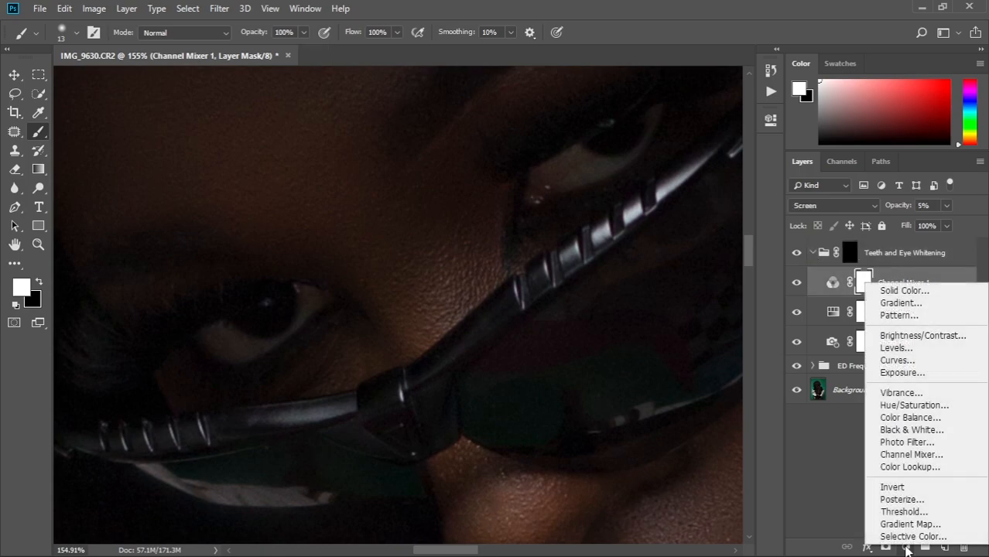
click(898, 360)
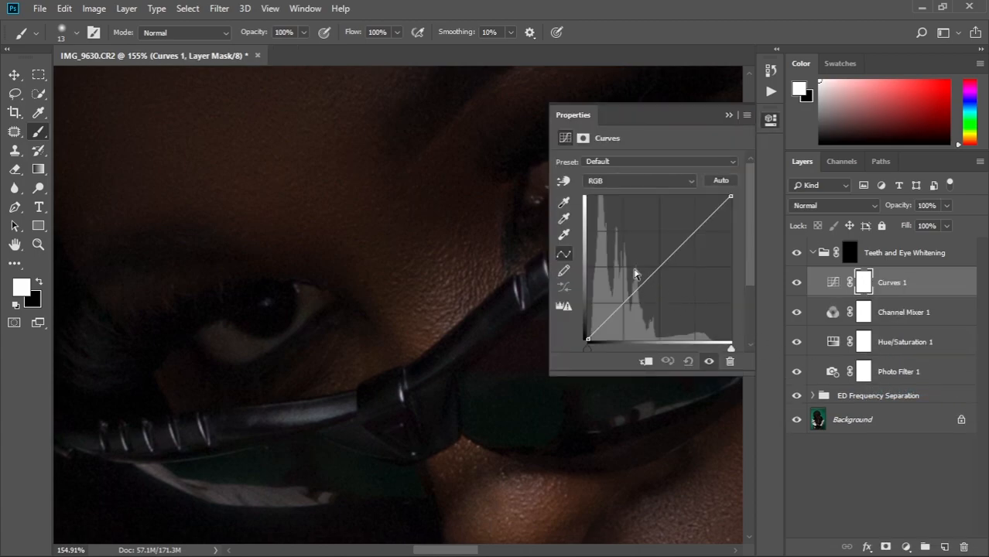
drag(660, 267, 656, 264)
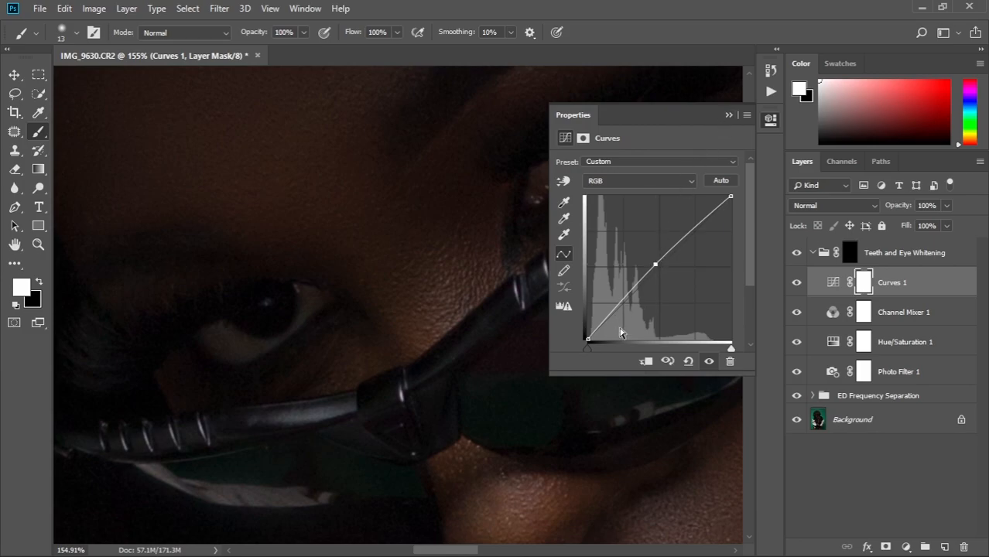
key(ctrl+z)
Step: Set the Curves layer's blend mode to Screen and reselect the Teeth and Eye Whitening group's mask
click(866, 204)
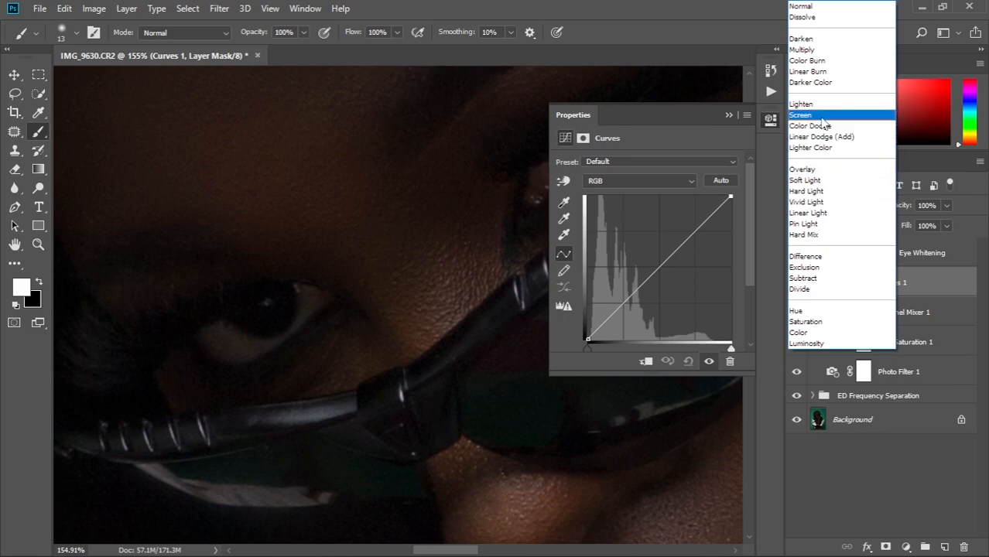
click(809, 115)
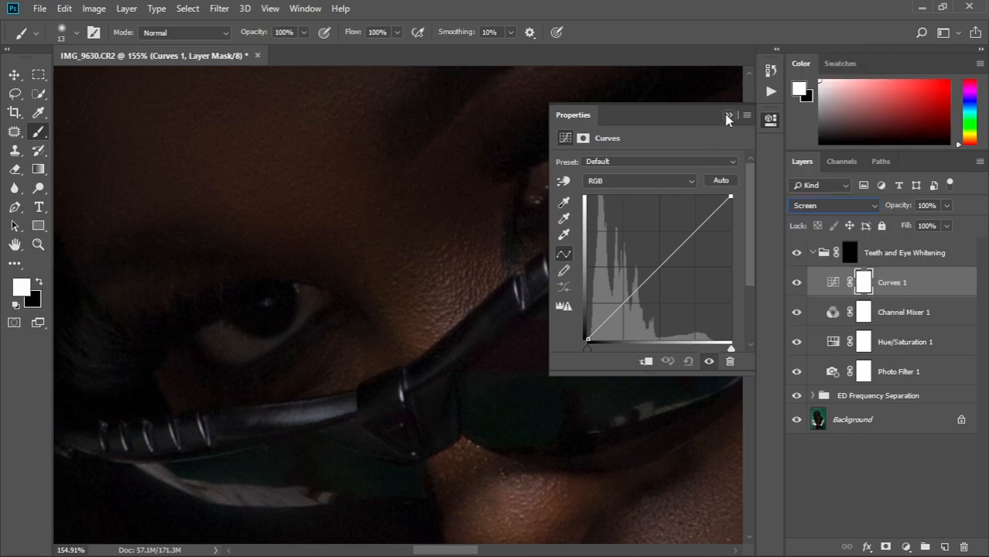
click(728, 115)
click(851, 254)
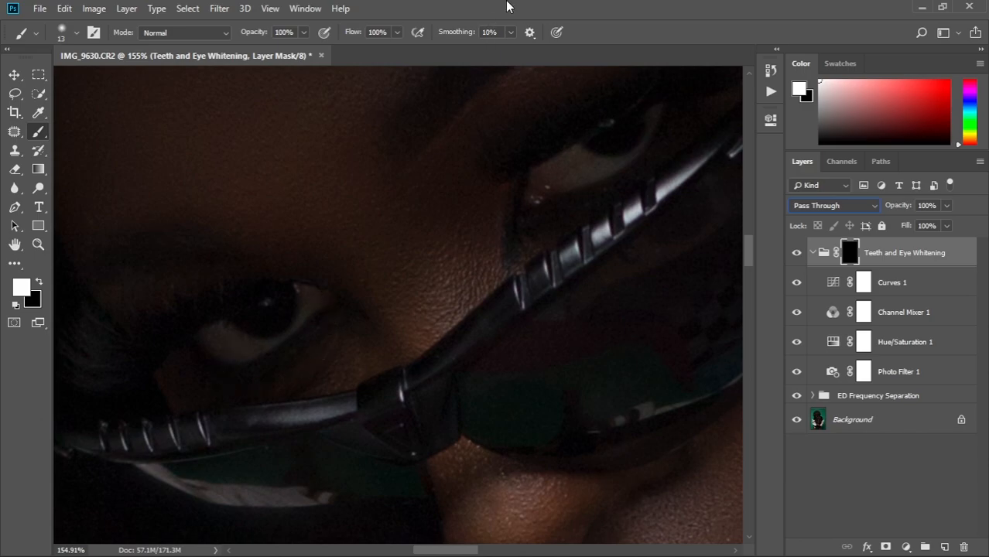
Step: Try to whiten the eye on the image's left by painting white on the group mask, enlarging the brush to 25
drag(239, 341, 236, 348)
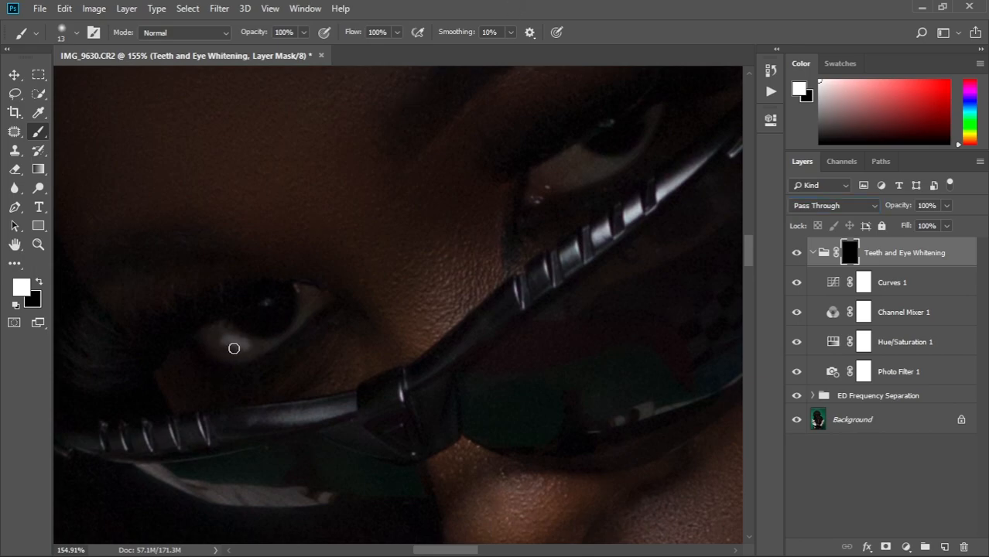
key(bracketright)
key(bracketright)
key(bracketright)
key(bracketleft)
key(bracketleft)
key(bracketright)
key(bracketright)
mouse_move(249, 347)
mouse_down()
mouse_move(222, 334)
mouse_move(240, 353)
mouse_move(213, 337)
mouse_move(235, 351)
mouse_move(256, 345)
mouse_move(233, 352)
mouse_move(259, 347)
mouse_up()
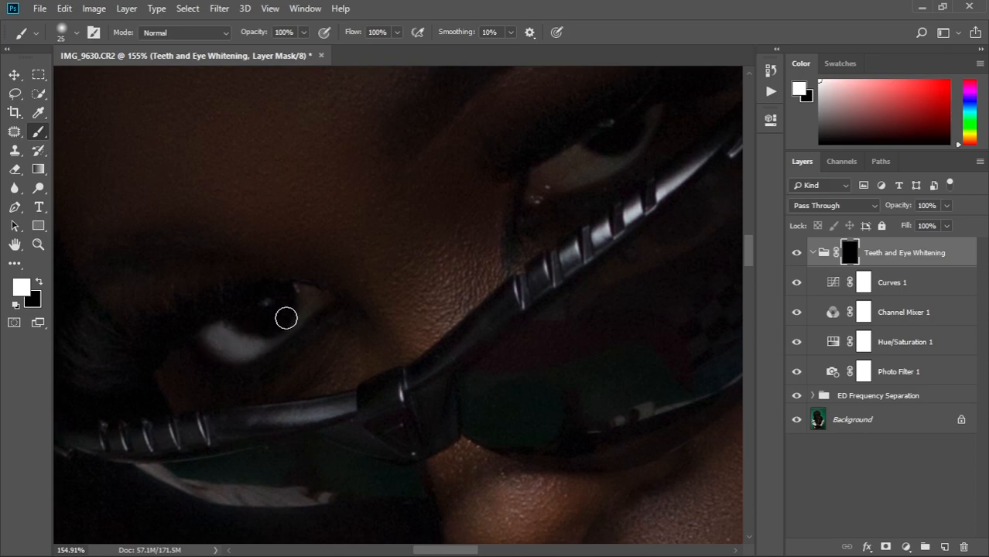
Step: Undo the whitening strokes painted over the eye on the image's left
key(ctrl+z)
key(ctrl+z)
key(ctrl+z)
key(ctrl+z)
key(ctrl+z)
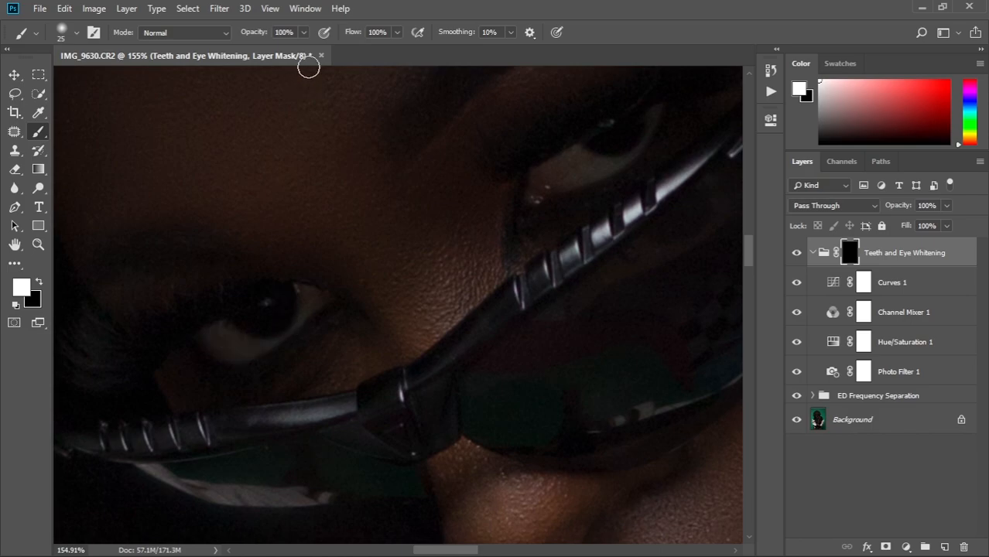
Step: Reduce the brush opacity to 61% and paint white on the group mask over the white of the image's left eye, ending with brush size 15
click(303, 32)
drag(303, 51, 287, 51)
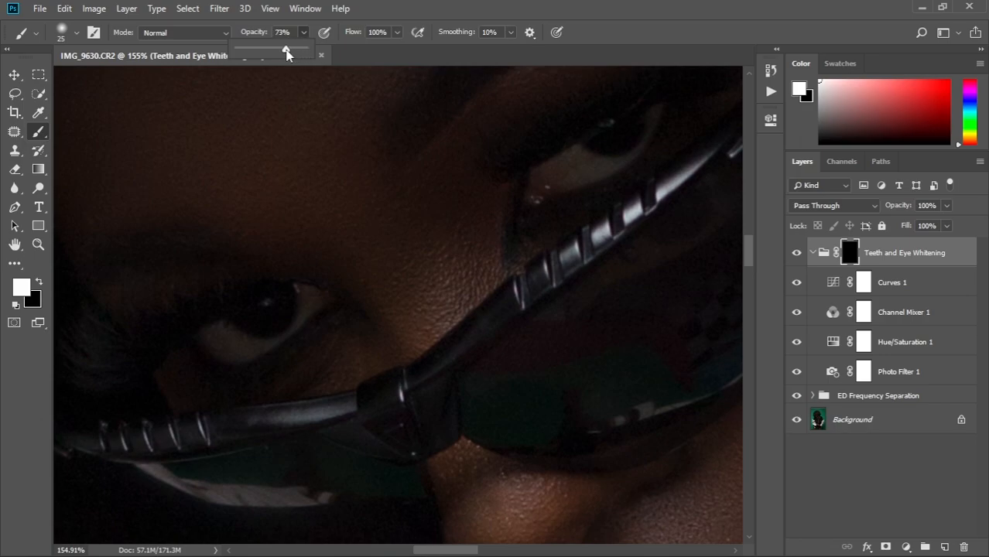
click(393, 6)
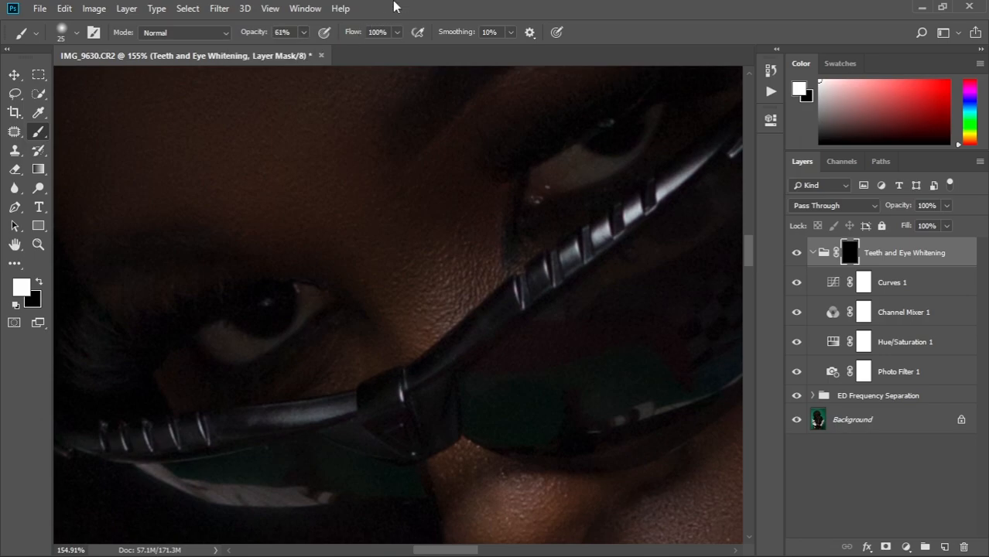
mouse_move(230, 356)
mouse_down()
mouse_move(214, 333)
mouse_move(233, 352)
mouse_move(253, 348)
mouse_move(228, 338)
mouse_move(264, 346)
mouse_up()
key(bracketleft)
key(bracketleft)
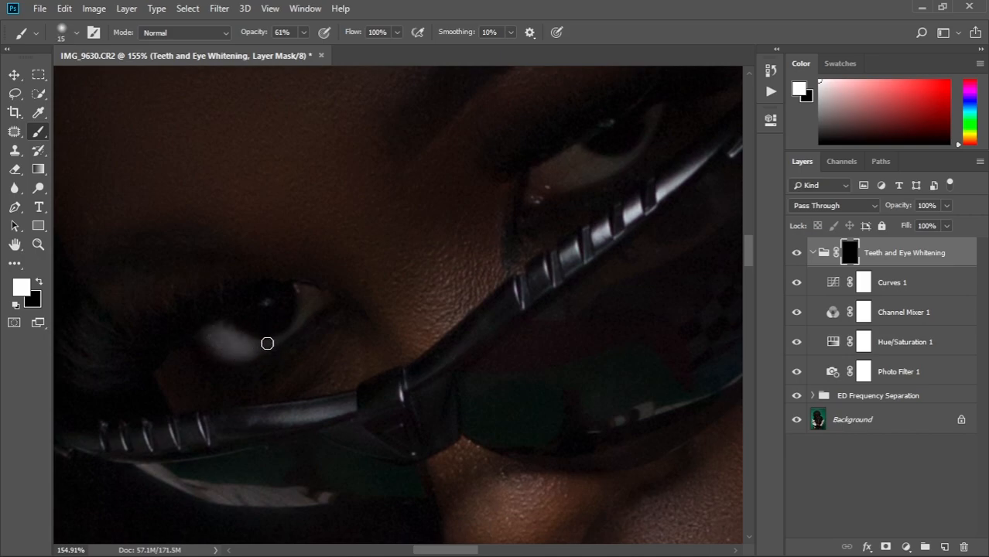
mouse_move(299, 293)
mouse_down()
mouse_move(301, 320)
mouse_move(312, 291)
mouse_move(321, 301)
mouse_move(291, 317)
mouse_up()
mouse_move(245, 351)
mouse_down()
mouse_move(289, 331)
mouse_move(305, 309)
mouse_move(288, 321)
mouse_up()
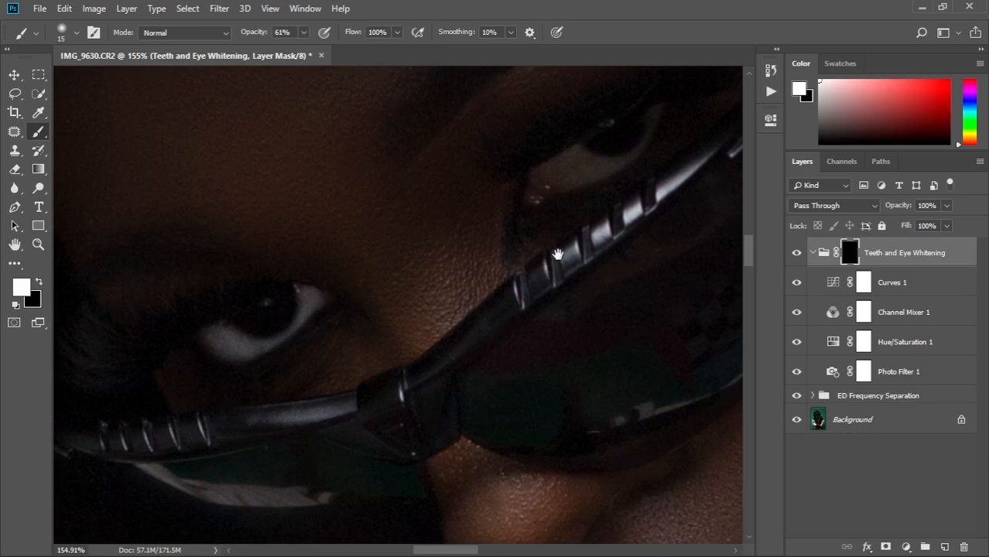
Step: Paint white on the group mask over the white of the image's right eye, using brush sizes 30 and 15
drag(558, 255, 517, 305)
key(bracketright)
key(bracketright)
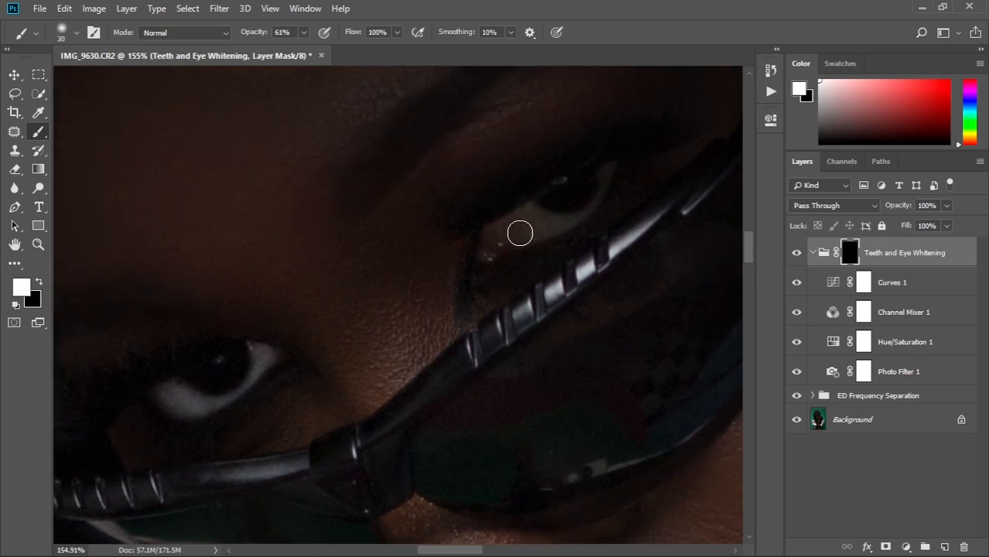
mouse_move(522, 218)
mouse_down()
mouse_move(493, 238)
mouse_move(508, 223)
mouse_move(499, 240)
mouse_move(532, 230)
mouse_move(528, 219)
mouse_move(565, 227)
mouse_move(509, 235)
mouse_move(542, 226)
mouse_up()
key(bracketleft)
key(bracketleft)
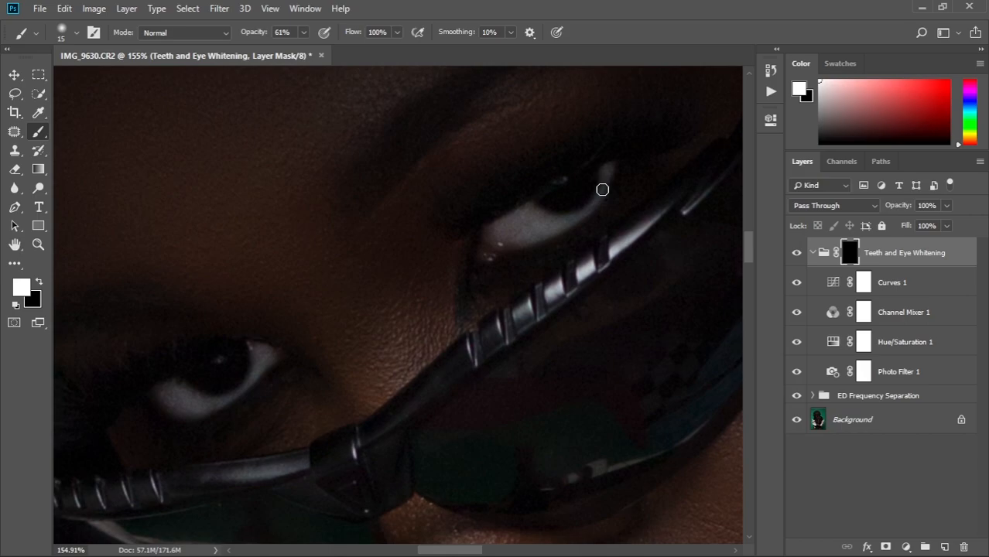
Step: Refine the whitening mask around both irises, alternating between black and white brush colors
key(x)
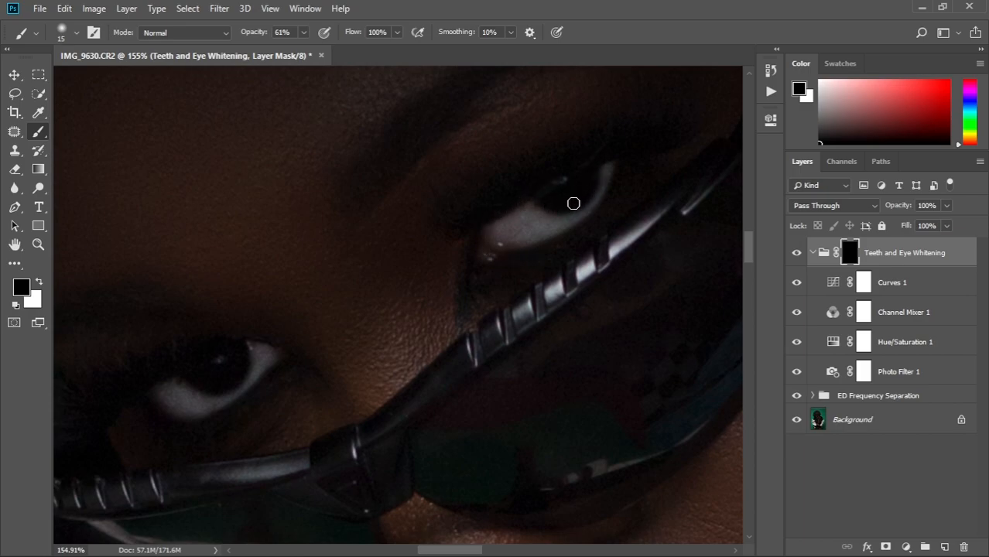
key(x)
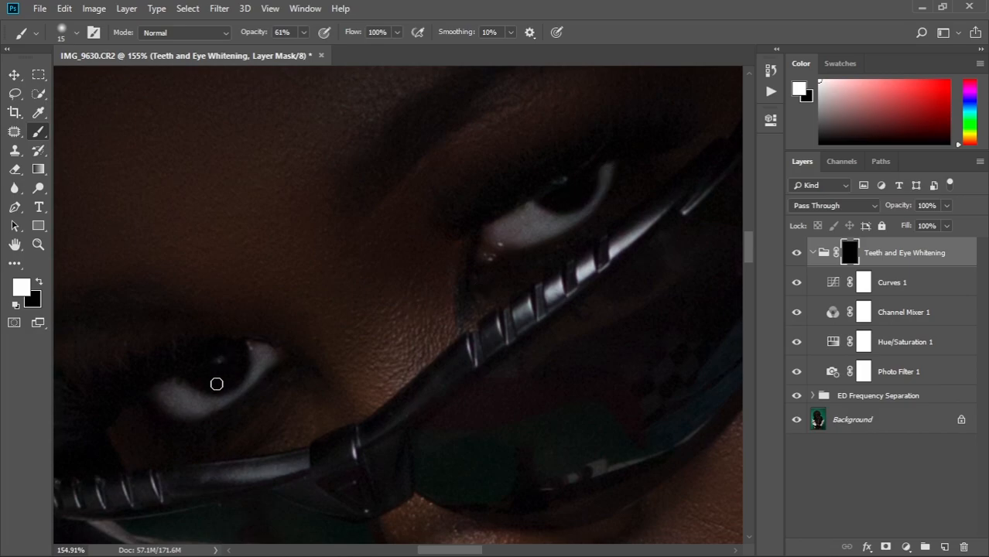
key(x)
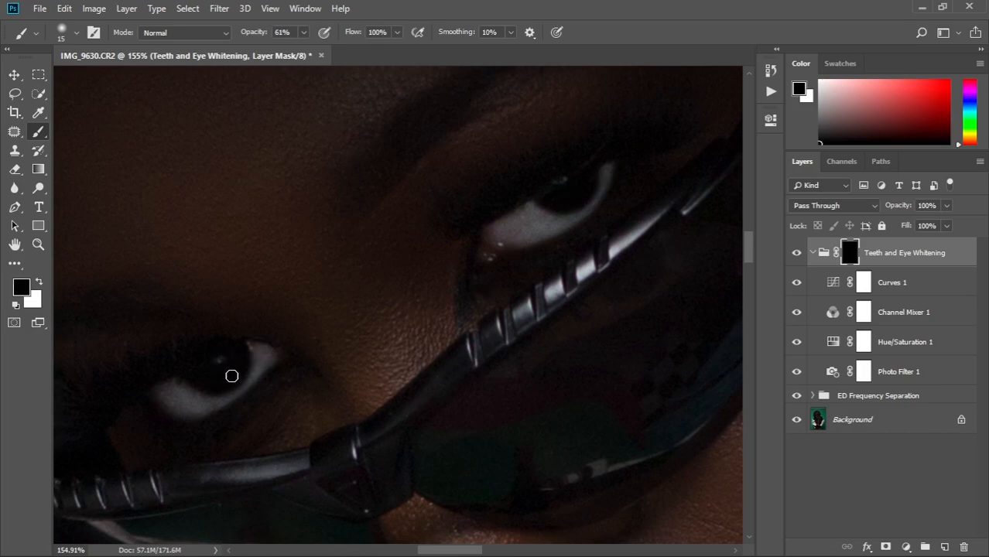
key(x)
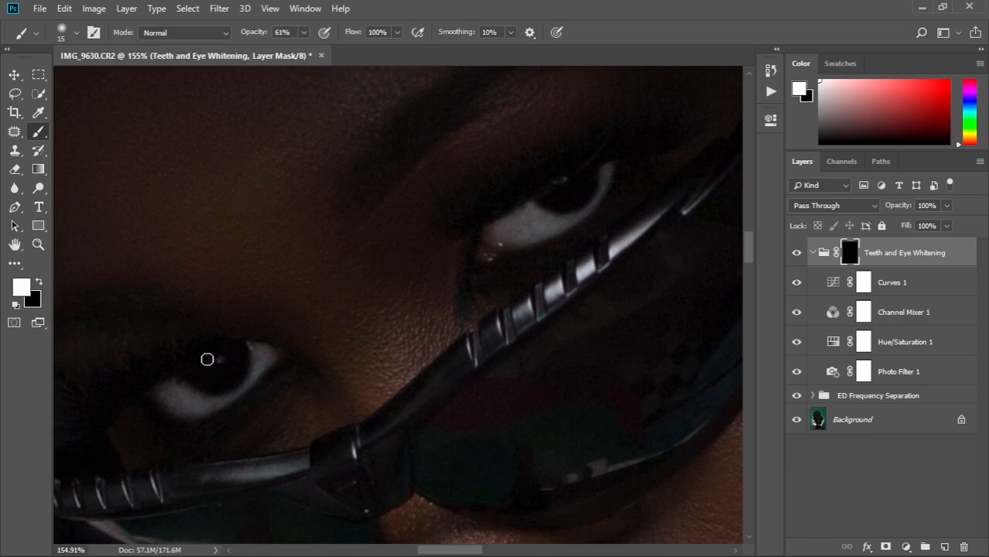
Step: Collapse the Teeth and Eye Whitening group and reduce the group's opacity to 39%
scroll(281, 328, down, 5)
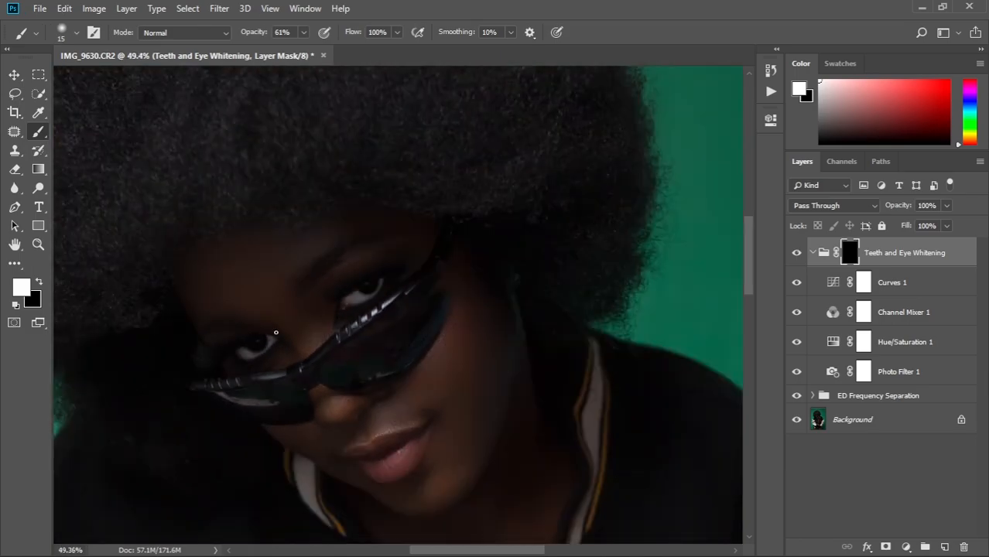
scroll(275, 333, down, 3)
scroll(324, 334, up, 8)
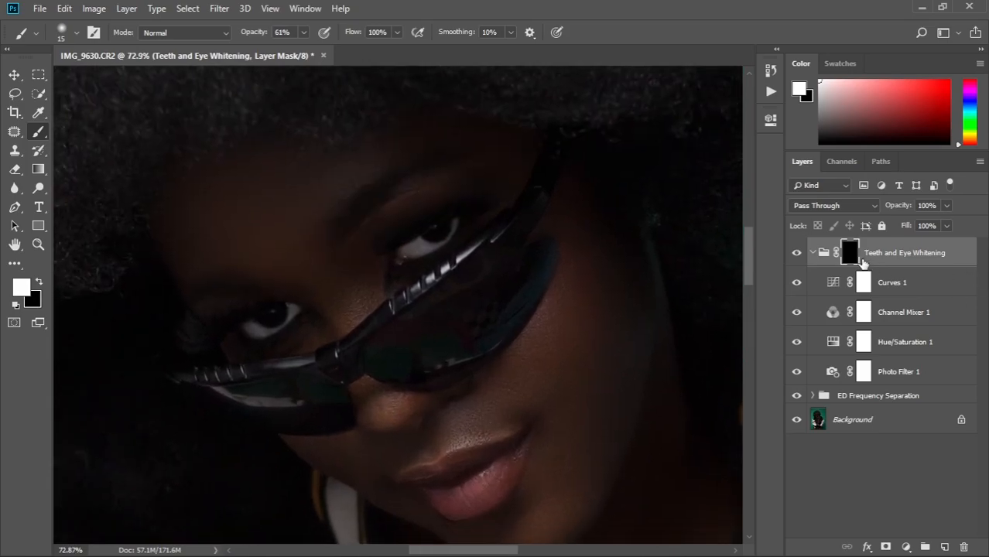
click(823, 254)
click(812, 254)
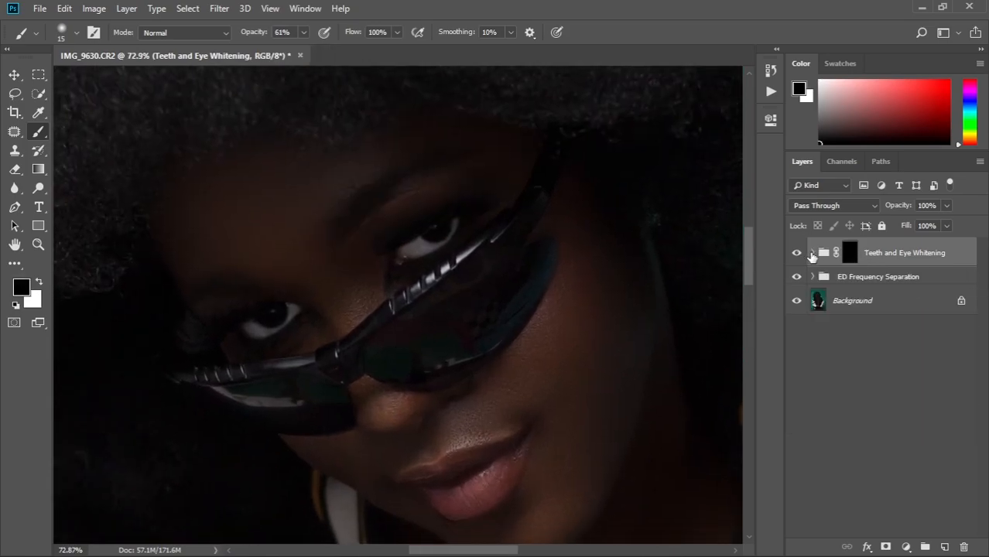
mouse_move(905, 211)
mouse_down()
mouse_move(881, 209)
mouse_move(903, 213)
mouse_move(896, 207)
mouse_up()
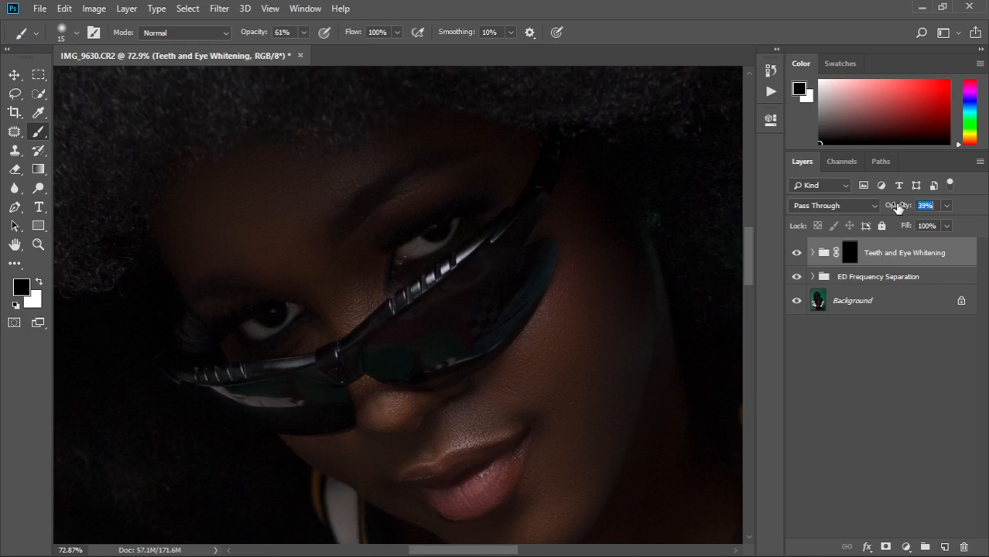
Step: Check the eyes against the whole portrait and set the Teeth and Eye Whitening group's opacity to 52%
key(ctrl+0)
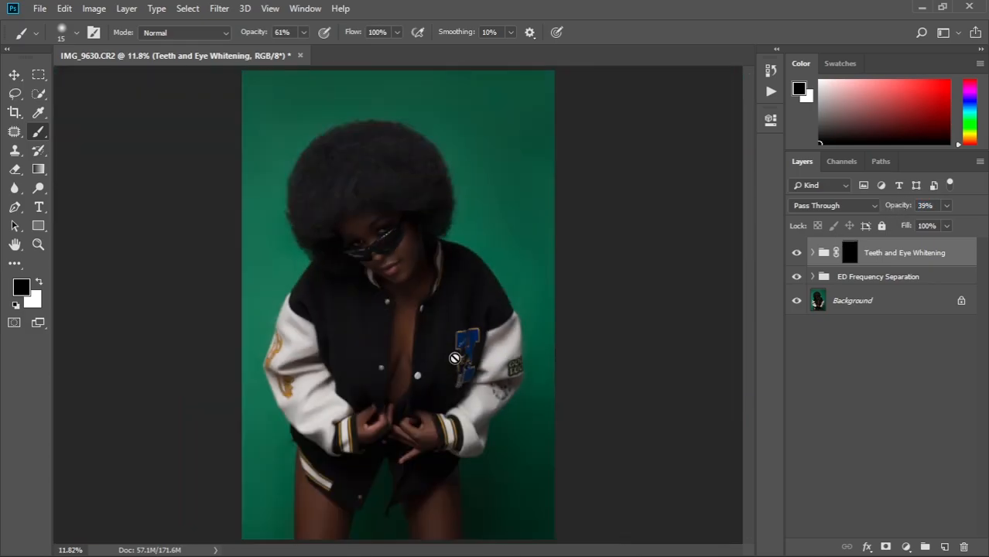
scroll(369, 255, up, 3)
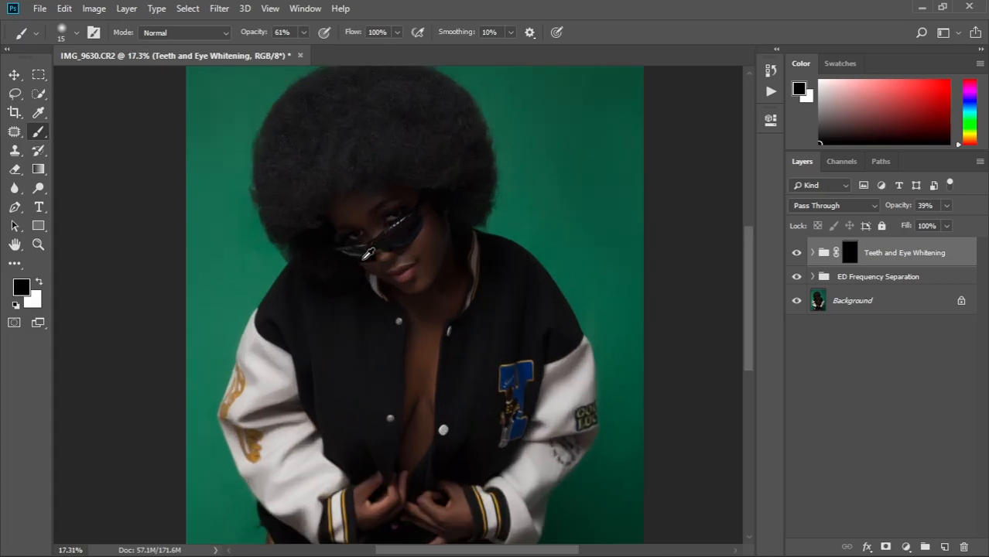
scroll(368, 256, up, 3)
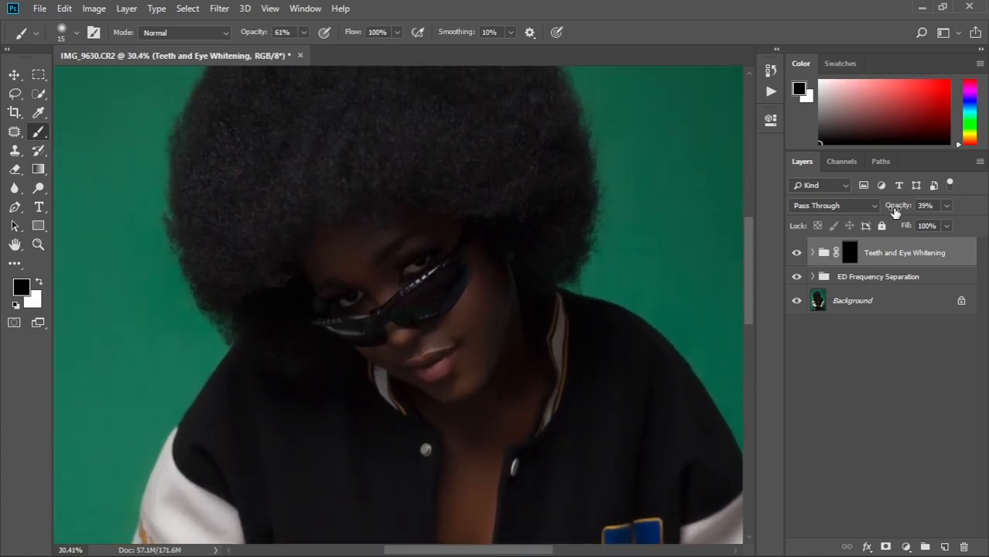
mouse_move(894, 205)
mouse_down()
mouse_move(909, 206)
mouse_move(898, 206)
mouse_up()
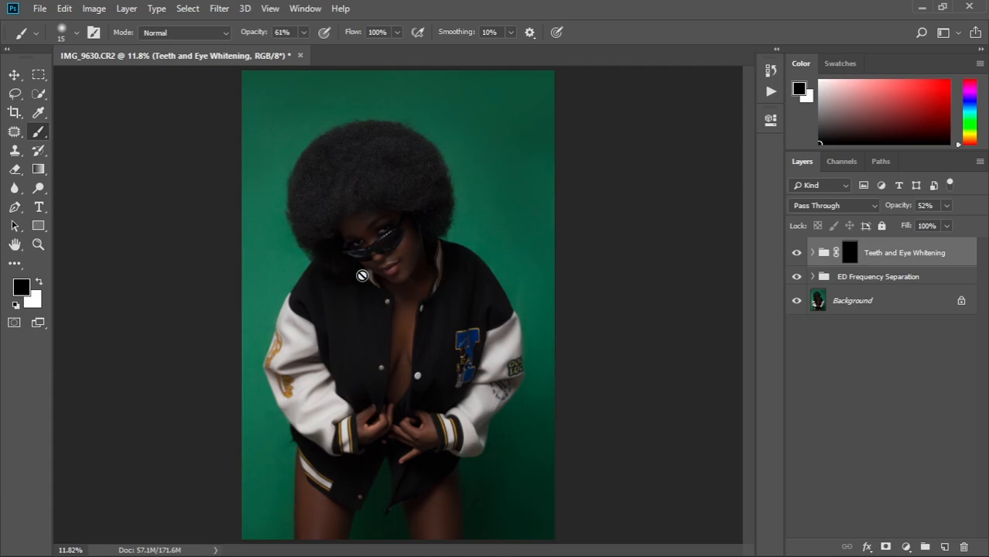
Step: Toggle the Teeth and Eye Whitening group's visibility to compare the eyes before and after whitening
scroll(371, 252, up, 2)
scroll(371, 252, up, 9)
drag(442, 251, 455, 288)
click(798, 253)
click(797, 253)
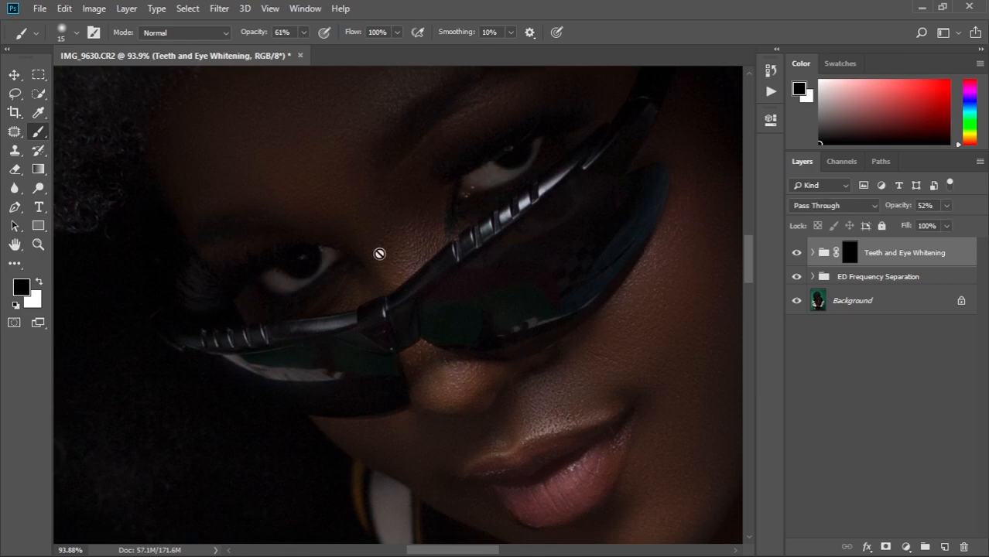
scroll(380, 254, down, 9)
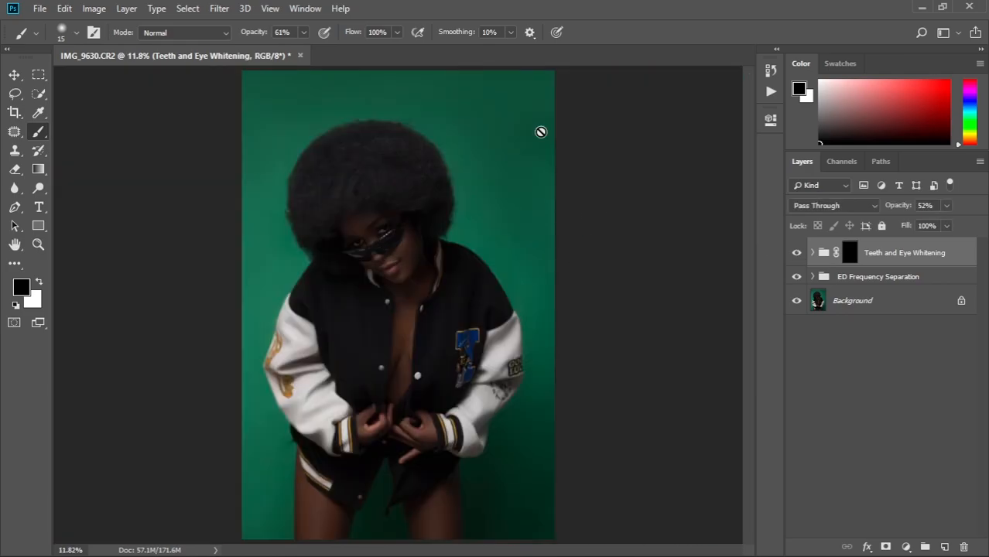
Step: Show only the Background layer to compare the retouched portrait with the original photo
scroll(391, 240, up, 2)
scroll(391, 240, up, 4)
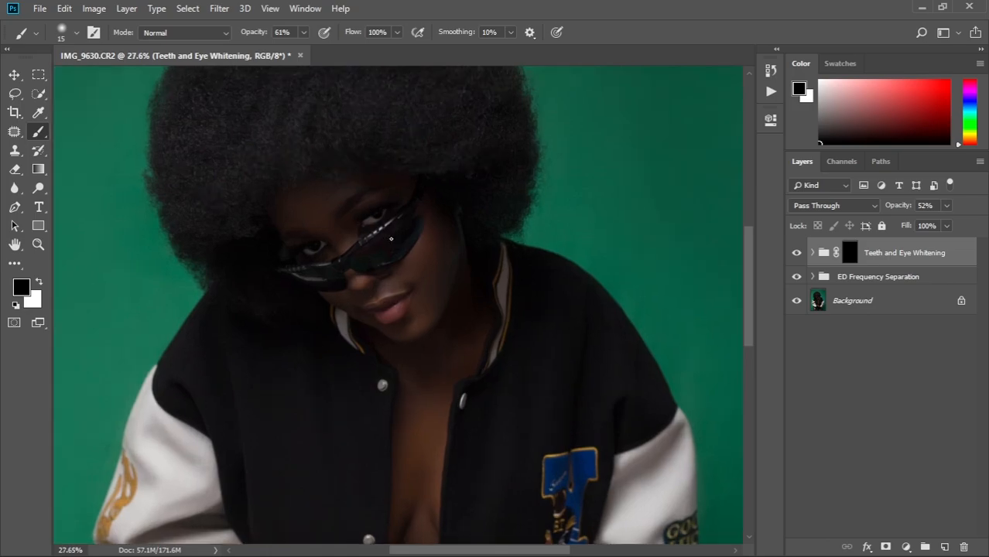
scroll(396, 234, down, 1)
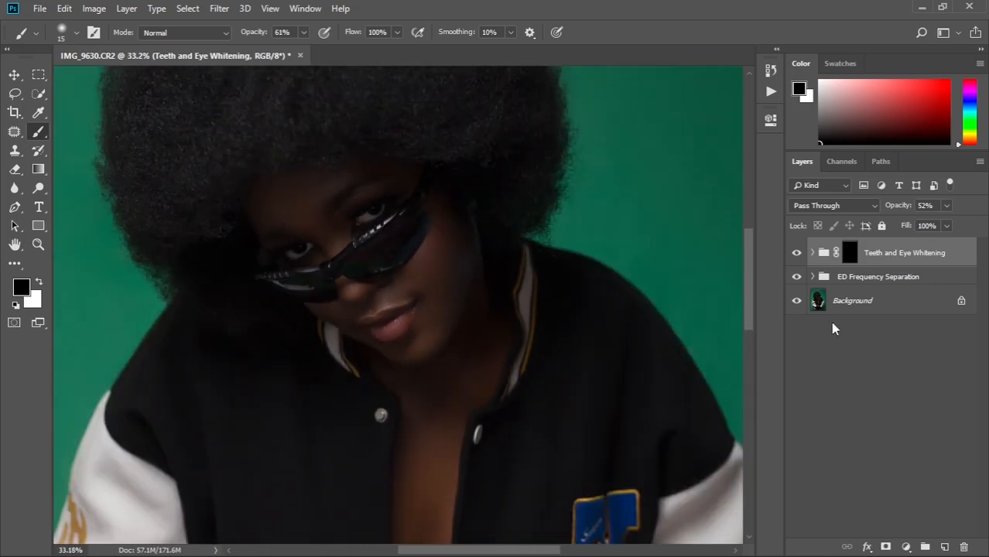
alt+click(798, 302)
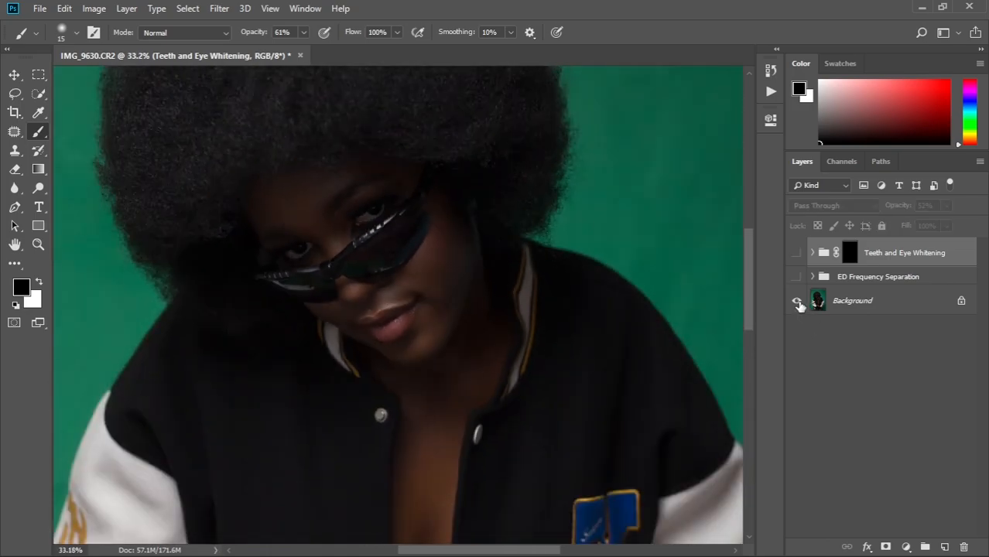
Step: Restore all layers and compare the retouched portrait with the original photo, inspecting the full figure and the face up close
alt+click(798, 302)
key(ctrl+0)
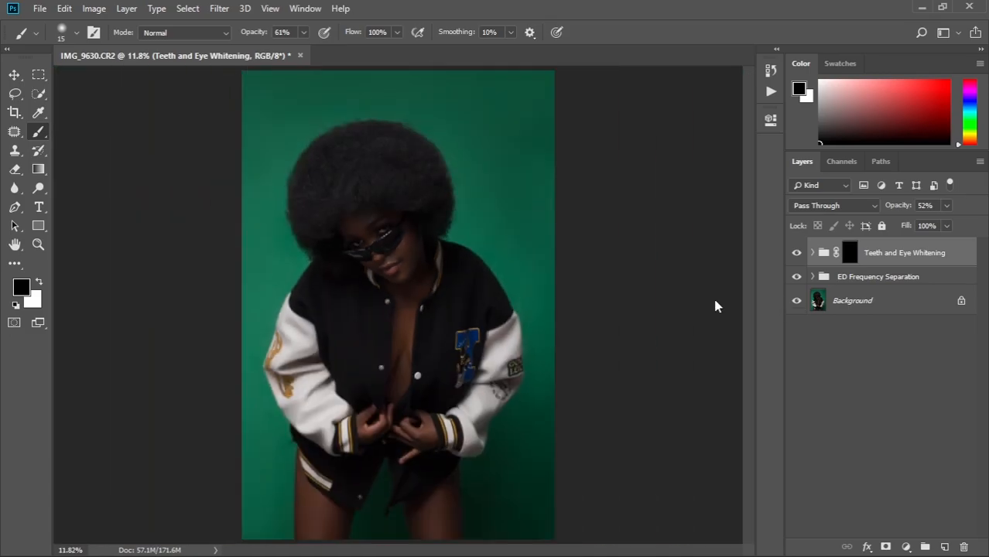
alt+click(798, 302)
alt+click(798, 302)
scroll(413, 271, up, 4)
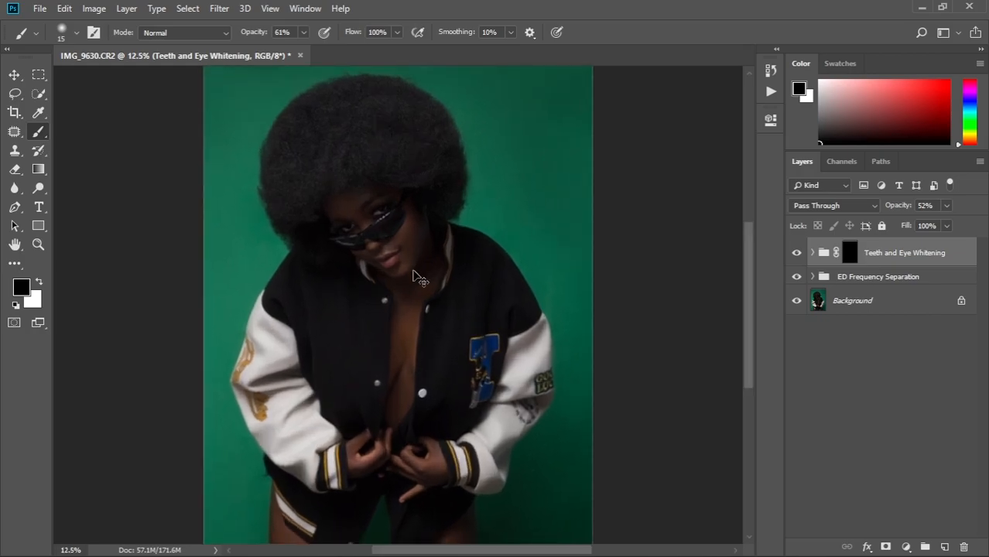
scroll(413, 273, down, 1)
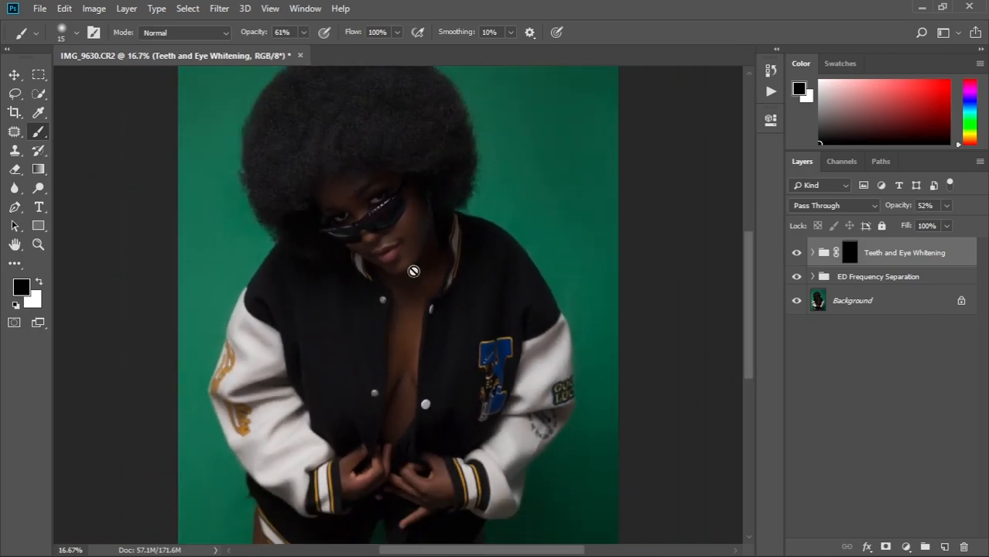
scroll(414, 277, up, 2)
scroll(413, 279, down, 1)
scroll(414, 279, down, 1)
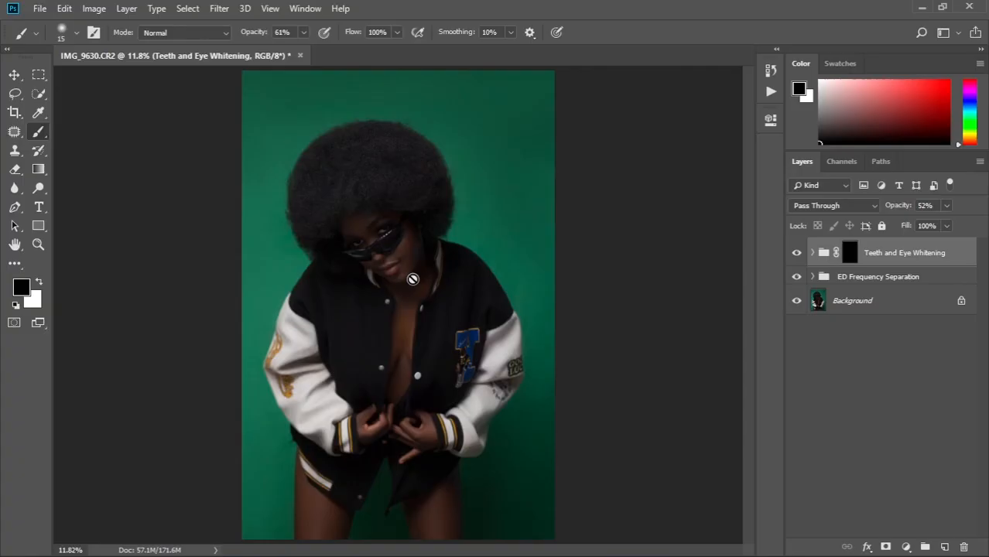
scroll(434, 173, up, 5)
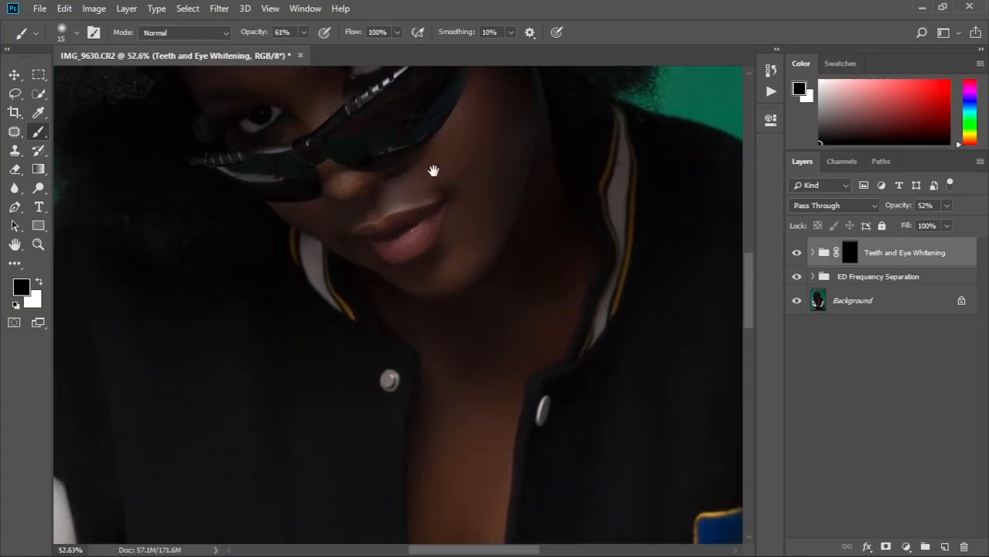
scroll(445, 322, down, 3)
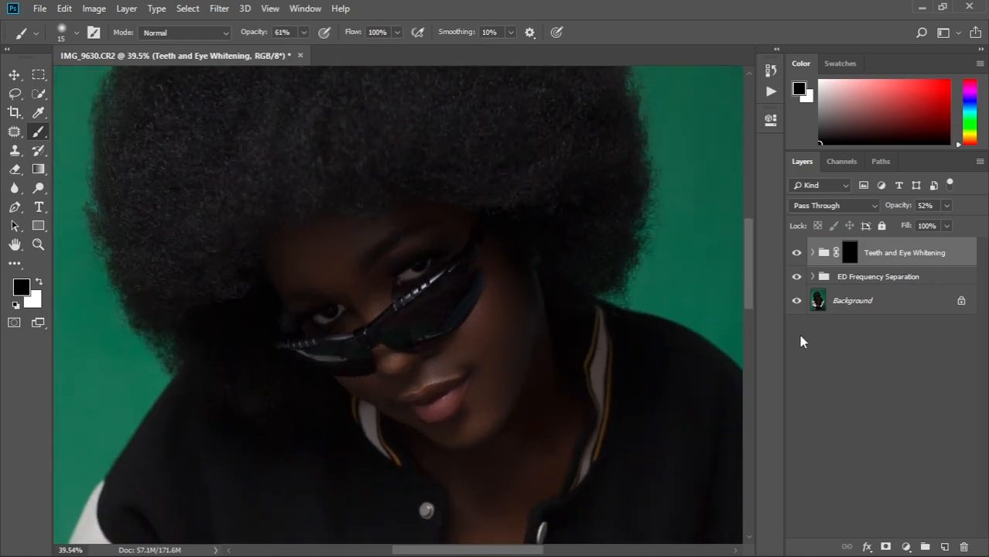
Step: Add a Curves adjustment layer above the Teeth and Eye Whitening group, set it to Luminosity blending and raise the RGB curve's midtones
click(907, 547)
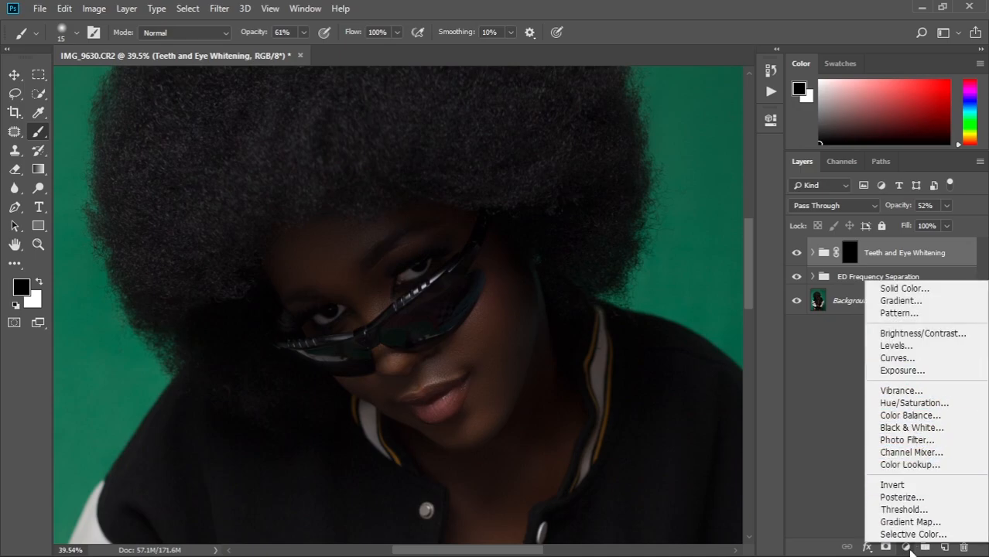
click(905, 360)
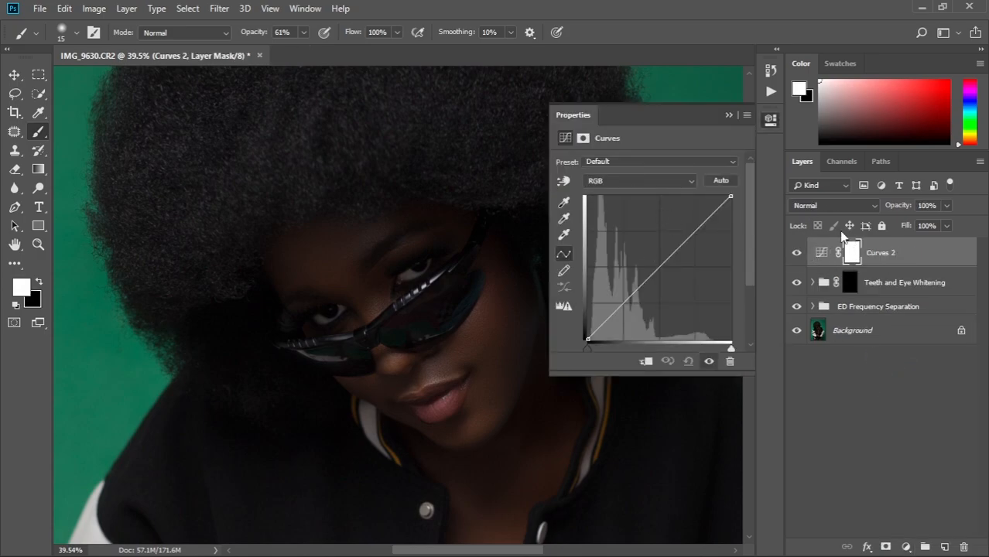
click(866, 205)
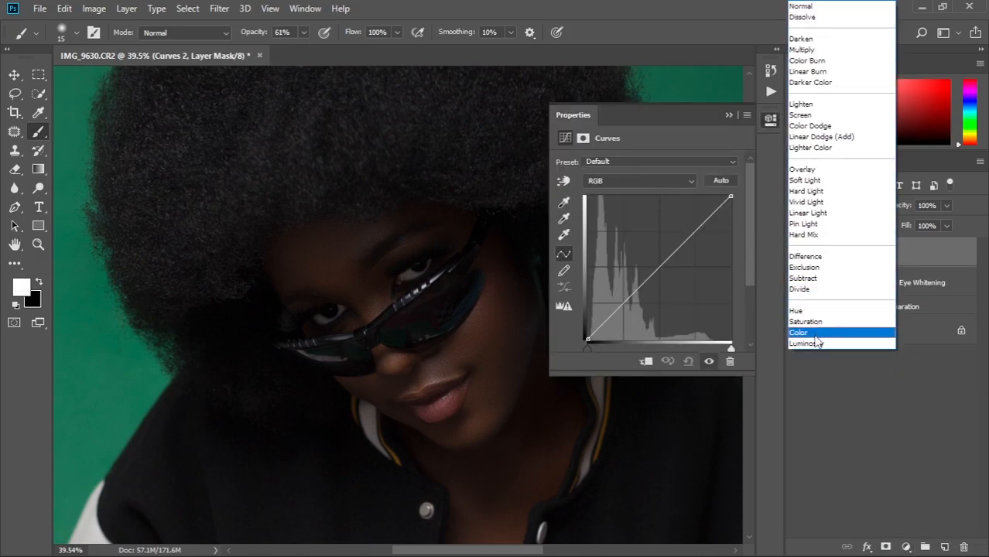
click(816, 344)
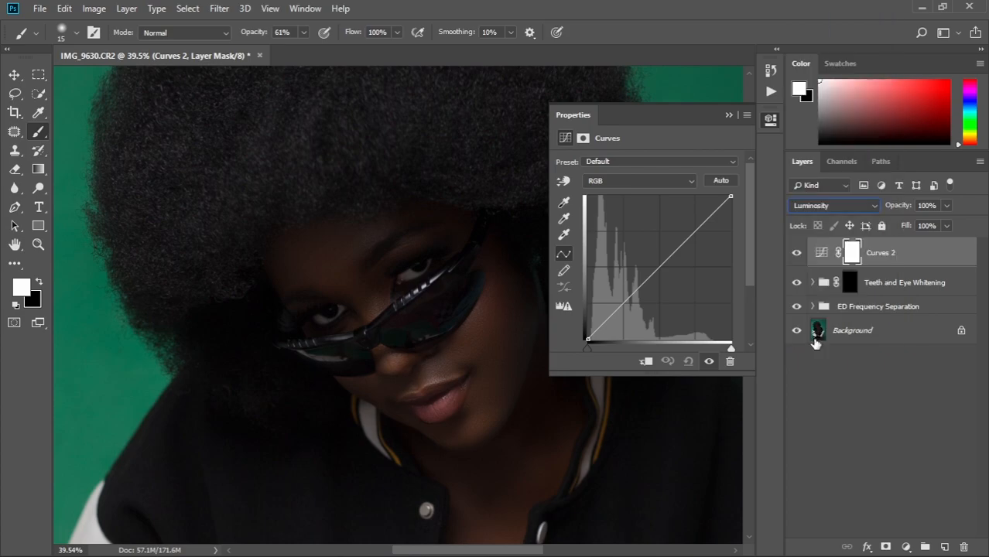
drag(659, 268, 652, 257)
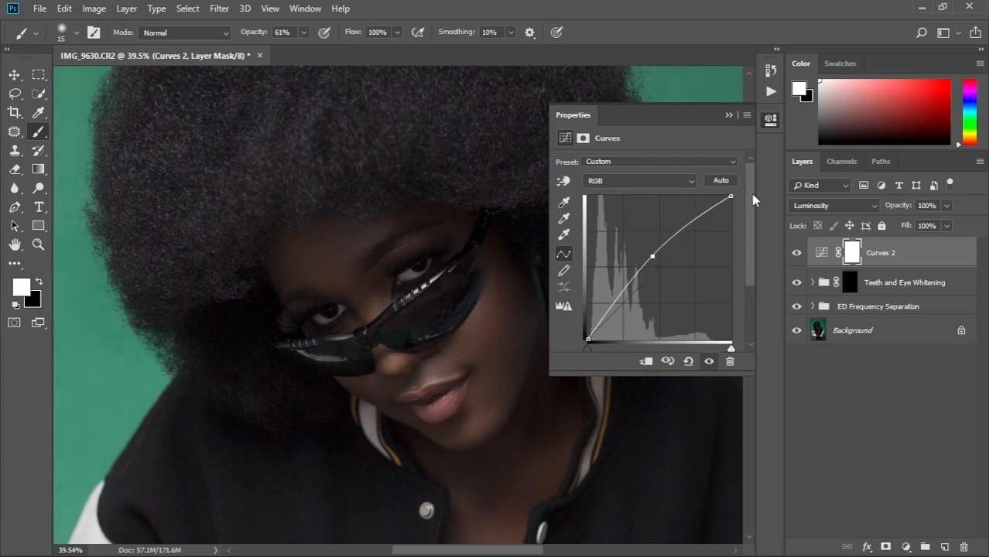
click(728, 116)
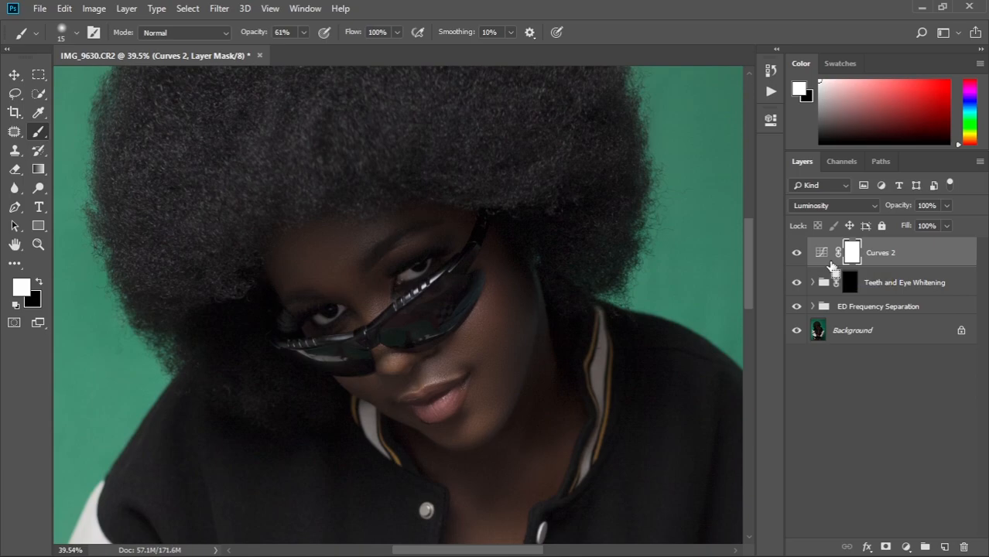
key(ctrl+i)
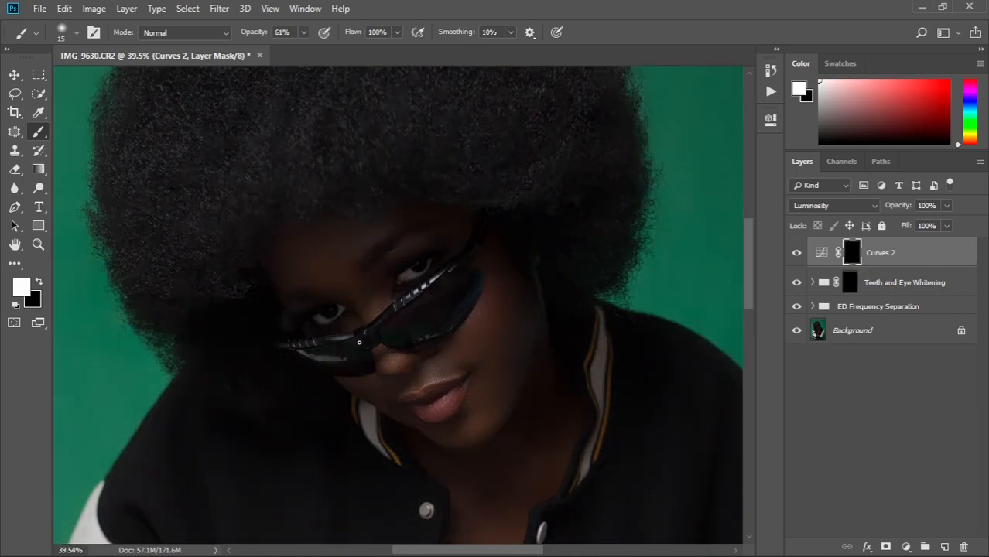
scroll(371, 325, up, 3)
scroll(371, 325, down, 1)
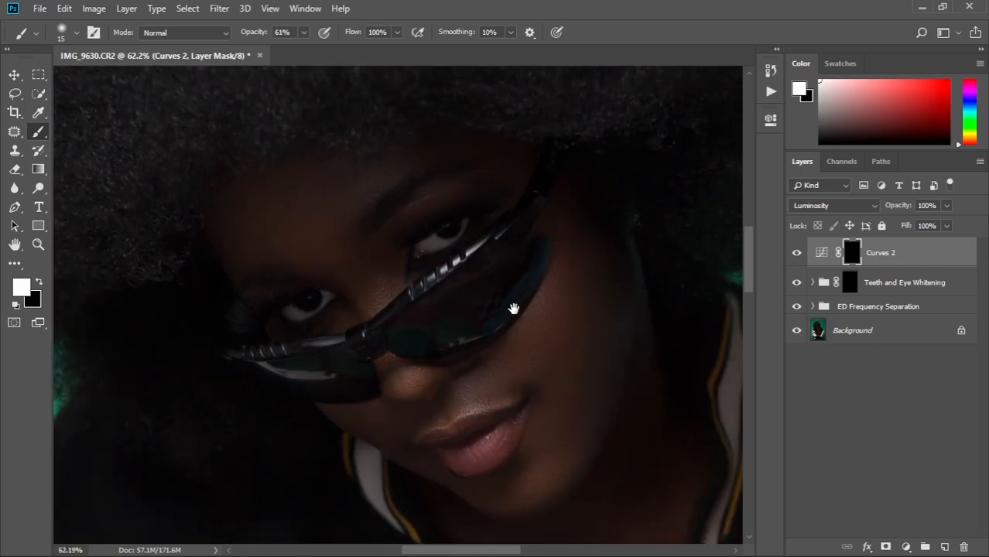
drag(513, 310, 418, 283)
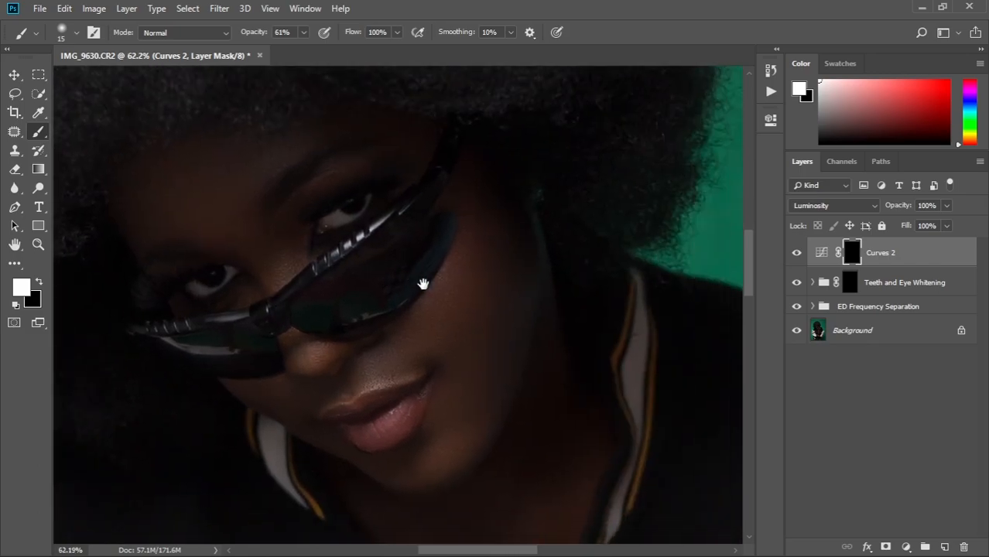
click(917, 256)
double_click(916, 256)
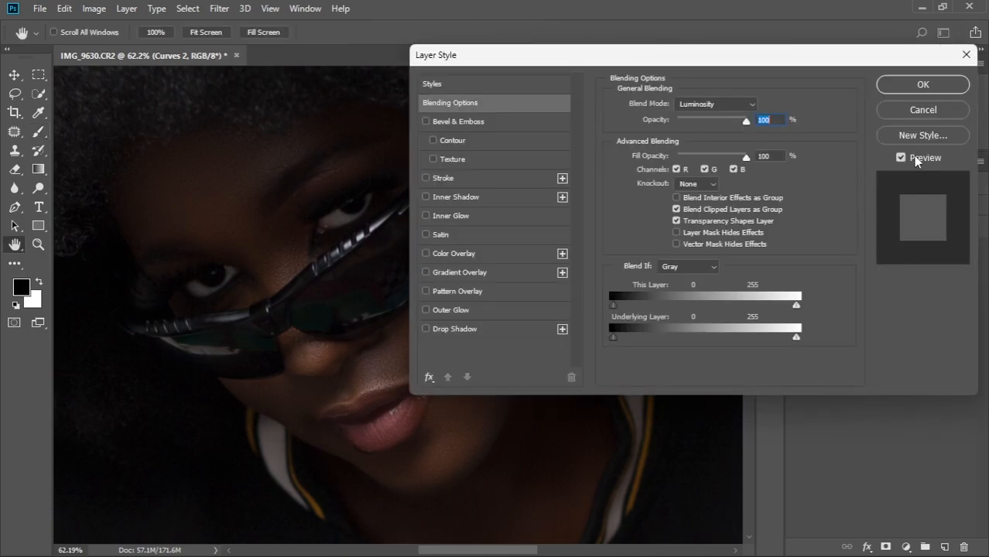
click(923, 108)
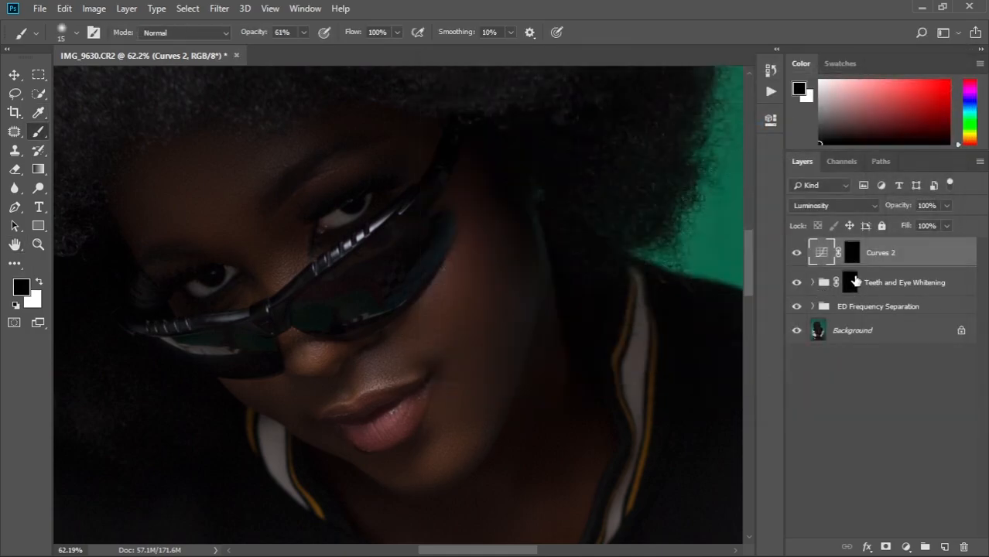
click(854, 256)
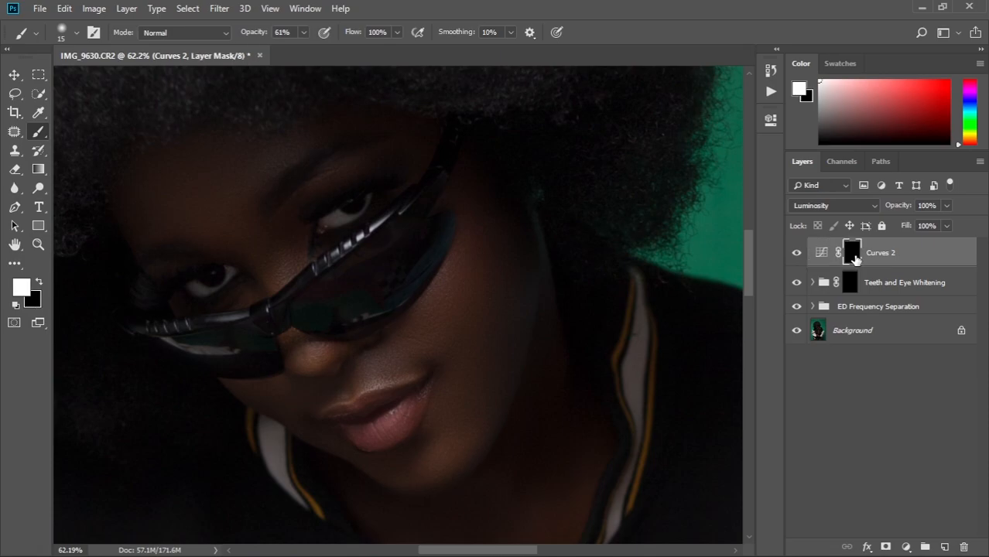
key(ctrl+i)
Step: Open the Curves 2 layer's blending options and set the Blend If black point for This Layer to 65
click(918, 257)
double_click(918, 257)
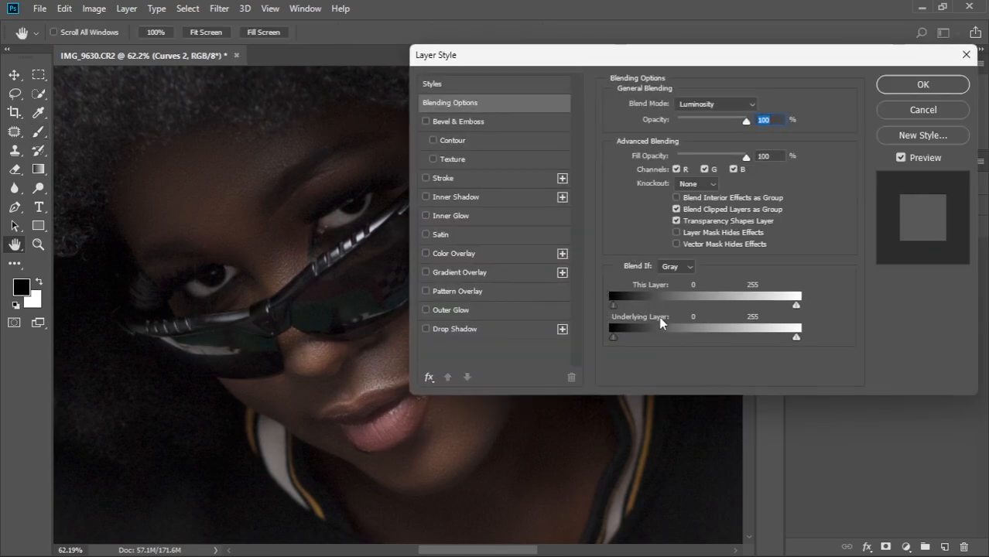
drag(615, 306, 660, 308)
drag(679, 58, 806, 54)
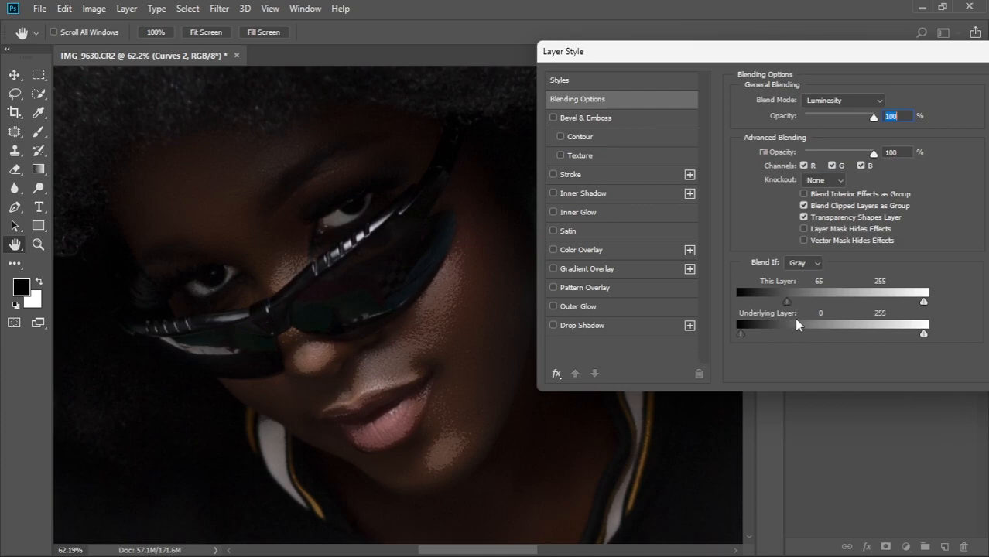
Step: Split This Layer's Blend If black slider, spread its halves for a soft shadow transition and accept the layer style
alt+drag(785, 302, 818, 301)
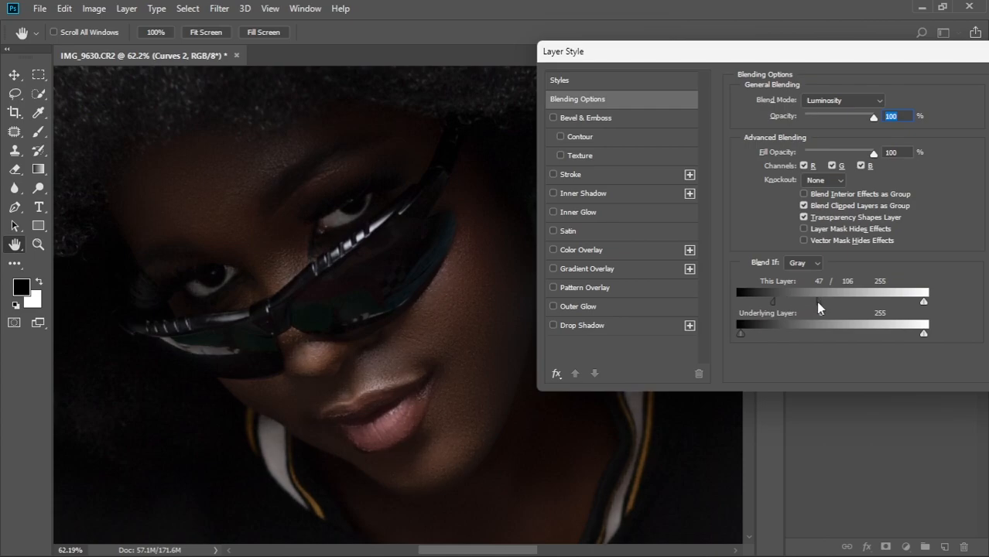
drag(829, 302, 825, 302)
drag(764, 303, 868, 306)
drag(767, 302, 807, 305)
drag(821, 64, 572, 71)
key(Return)
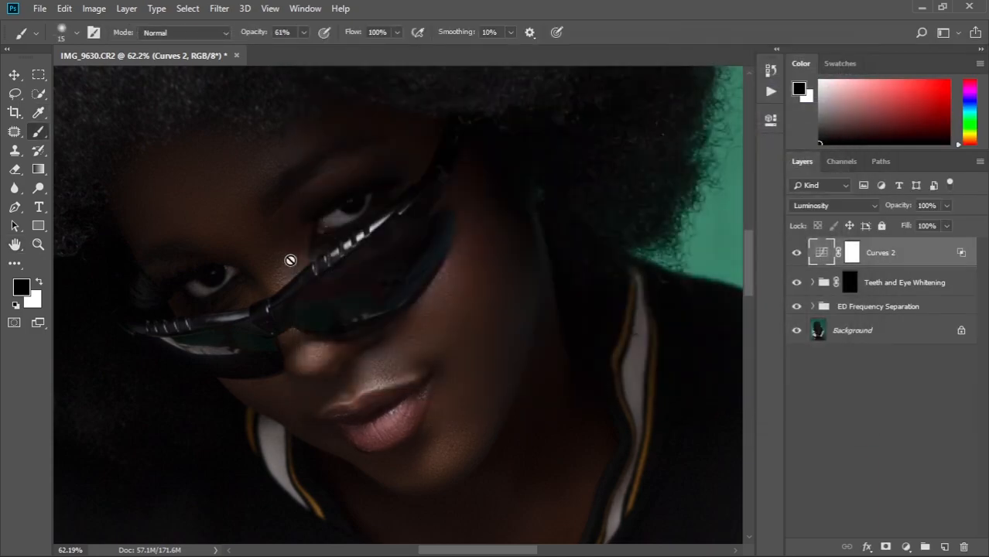
Step: Check the brightening on the whole portrait and invert the Curves 2 layer mask to black
key(ctrl+0)
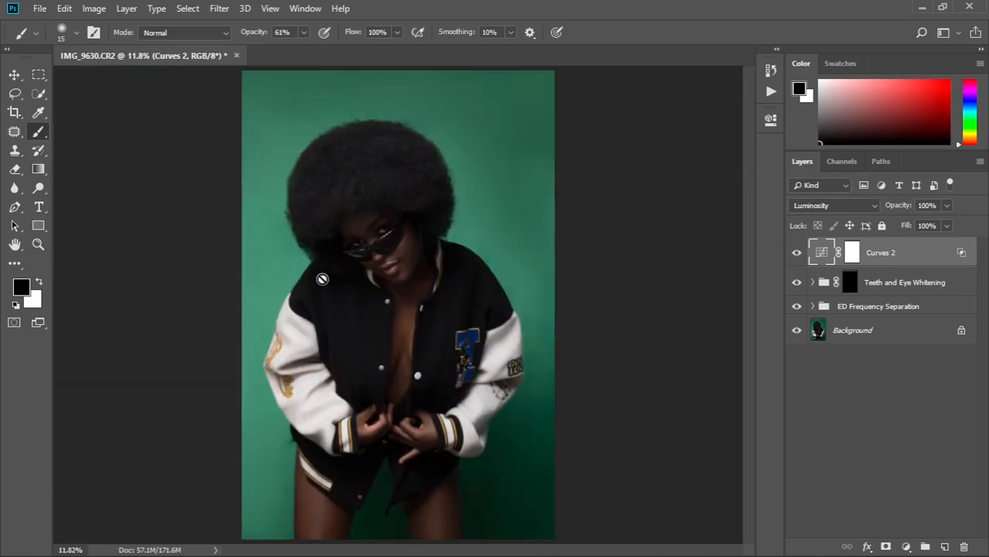
scroll(375, 274, down, 4)
scroll(382, 264, up, 7)
scroll(382, 264, down, 4)
scroll(382, 264, down, 2)
scroll(382, 264, up, 1)
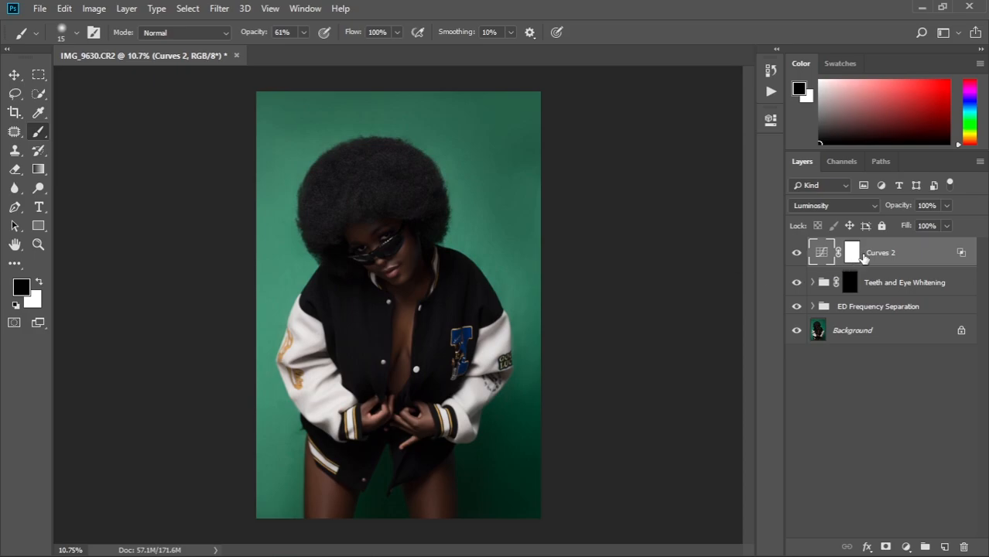
click(853, 253)
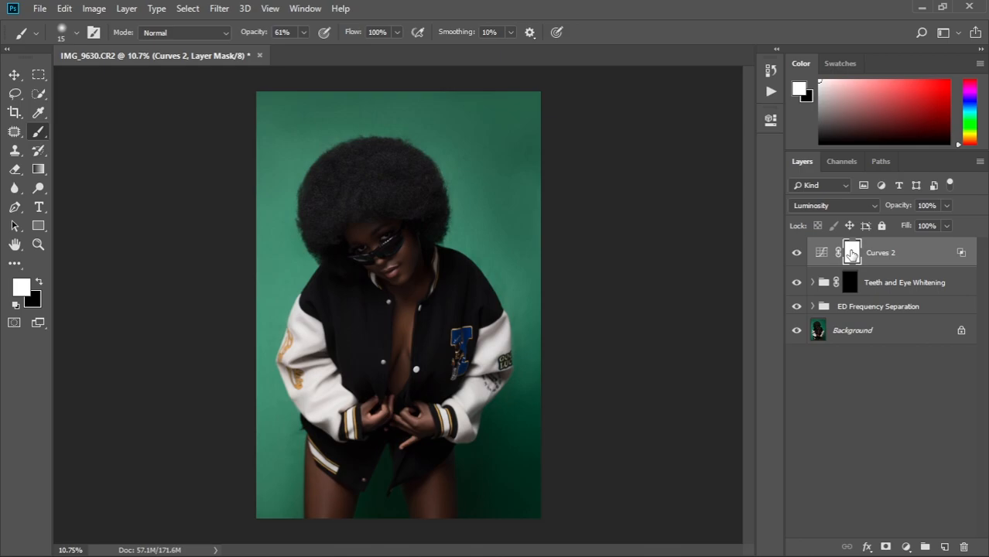
key(ctrl+i)
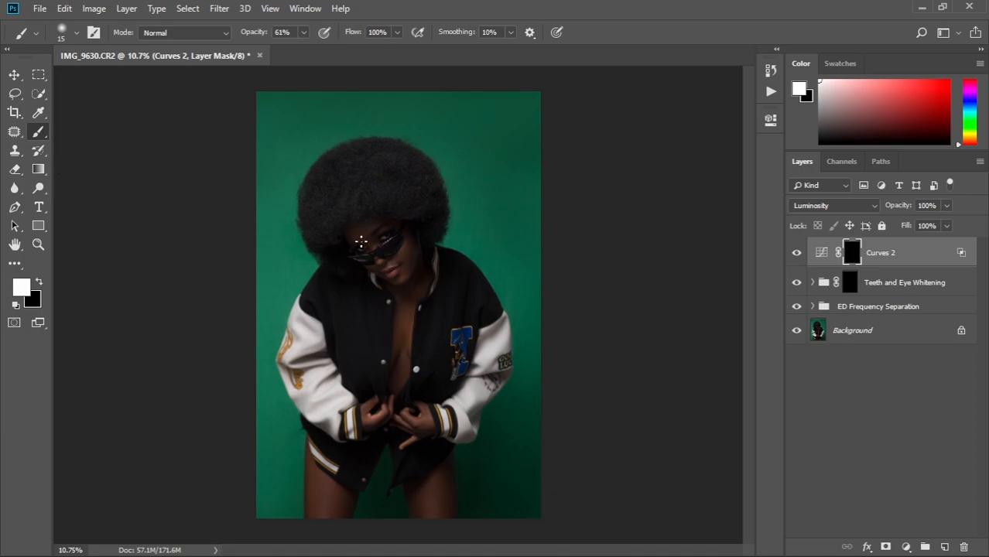
Step: Enlarge the brush to 800 px and set its opacity to 100%
key(bracketright)
key(bracketright)
key(bracketright)
key(bracketright)
key(bracketright)
key(bracketright)
key(bracketright)
key(bracketright)
key(bracketright)
key(bracketright)
key(bracketright)
key(bracketright)
click(305, 34)
drag(305, 50, 418, 4)
click(418, 3)
Step: Paint white on the Curves 2 mask over the subject's face, neck and chest to brighten the skin
scroll(397, 296, up, 3)
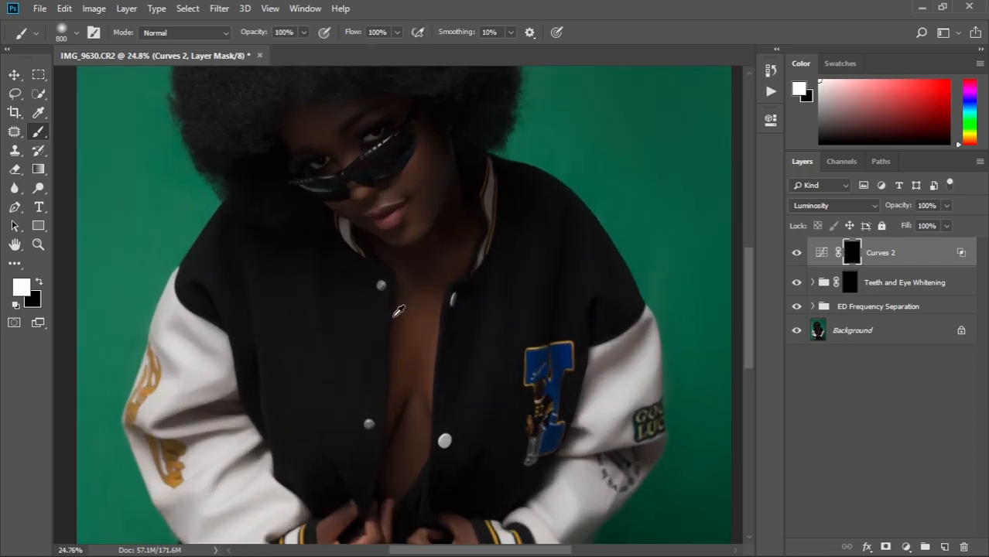
drag(398, 204, 419, 363)
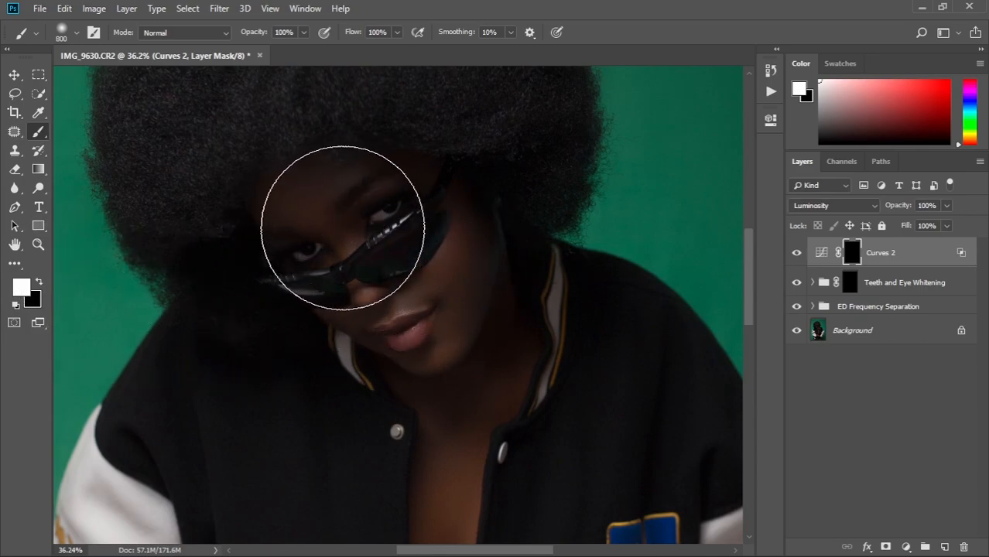
mouse_move(404, 292)
mouse_down()
mouse_move(424, 258)
mouse_move(428, 282)
mouse_move(428, 240)
mouse_move(308, 206)
mouse_move(371, 260)
mouse_move(420, 324)
mouse_move(417, 196)
mouse_up()
drag(404, 348, 405, 425)
drag(416, 321, 428, 155)
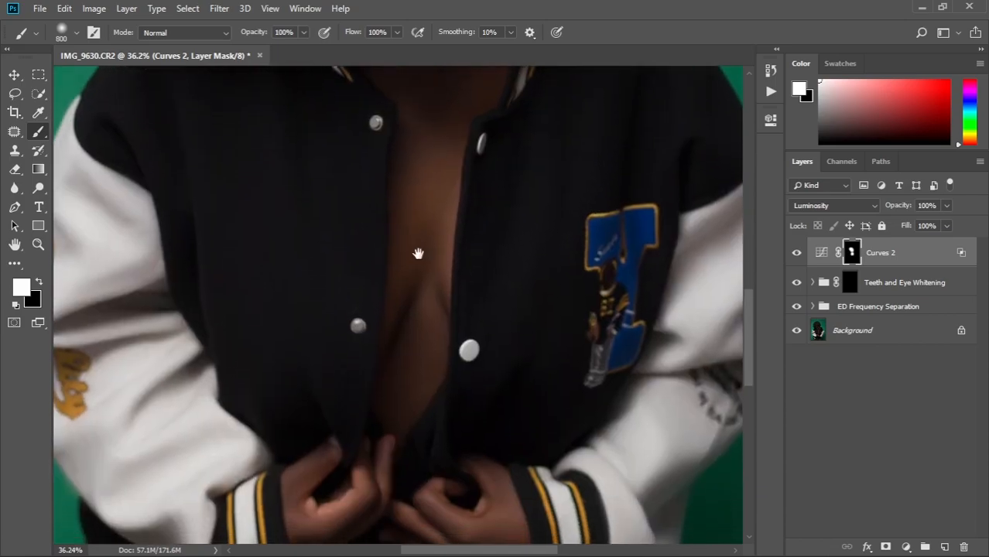
drag(405, 375, 418, 196)
Step: Shrink the brush and paint white on the Curves 2 mask over the subject's hands
key(bracketleft)
key(bracketleft)
key(bracketleft)
key(bracketleft)
key(bracketleft)
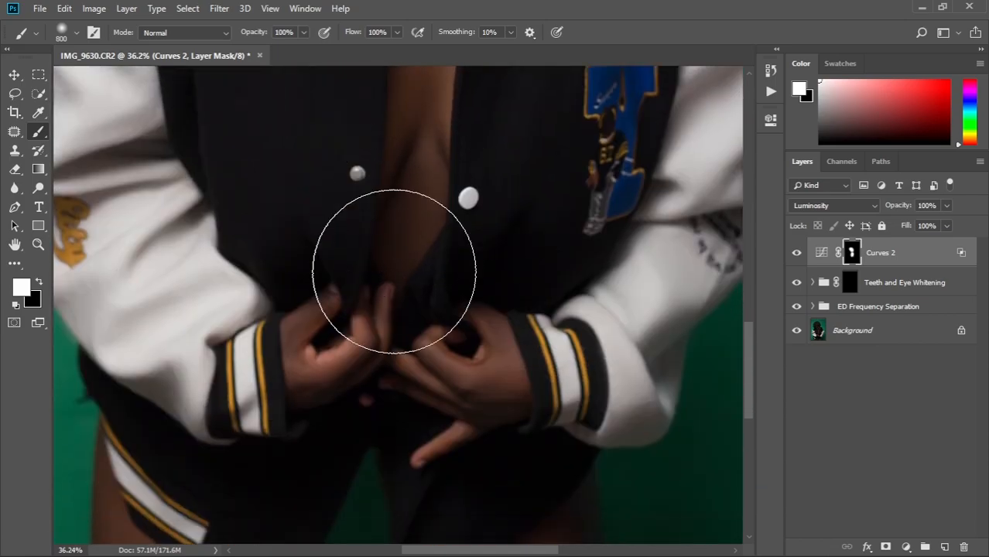
mouse_move(322, 344)
mouse_down()
mouse_move(420, 355)
mouse_move(490, 386)
mouse_move(486, 361)
mouse_move(425, 371)
mouse_move(488, 404)
mouse_move(387, 388)
mouse_move(421, 224)
mouse_move(417, 136)
mouse_up()
Step: Enlarge the brush to 500 px and paint white on the Curves 2 mask over both thighs
key(bracketright)
key(bracketright)
mouse_move(202, 292)
mouse_down()
mouse_move(202, 363)
mouse_move(203, 261)
mouse_move(211, 303)
mouse_move(214, 252)
mouse_move(207, 340)
mouse_up()
mouse_move(588, 339)
mouse_down()
mouse_move(585, 304)
mouse_move(574, 367)
mouse_move(592, 291)
mouse_move(604, 311)
mouse_move(605, 382)
mouse_up()
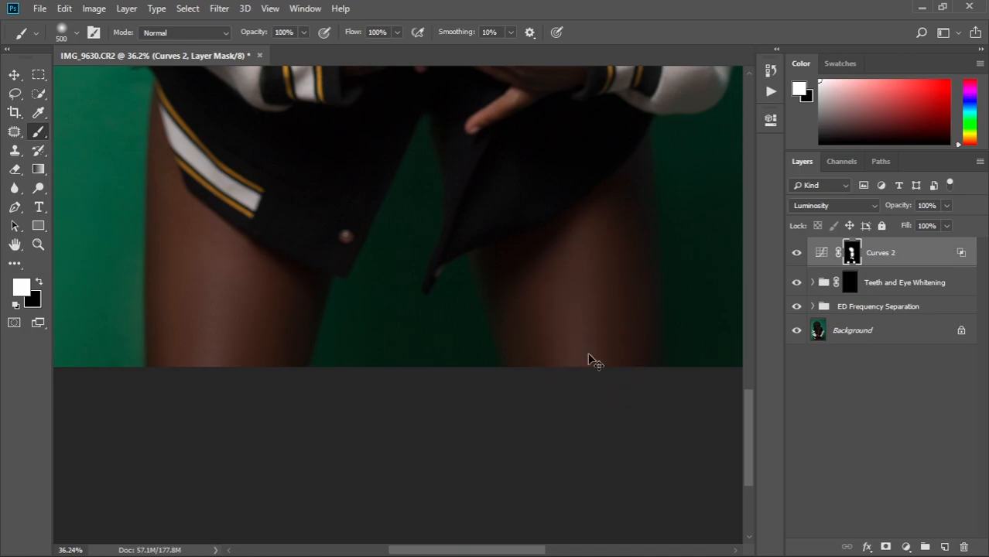
Step: Toggle the Curves 2 layer's visibility on the whole portrait to compare the skin before and after brightening
key(ctrl+0)
scroll(548, 348, down, 2)
scroll(502, 315, up, 1)
click(795, 253)
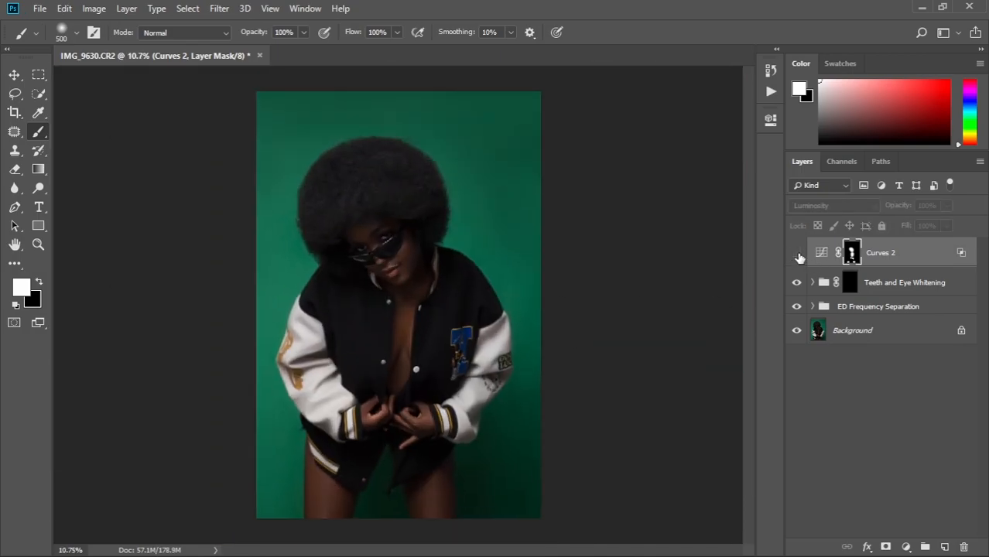
click(797, 255)
Step: Compare the face and chest up close with the Curves 2 layer off and on, and return to the full portrait
scroll(434, 332, up, 3)
drag(416, 307, 488, 382)
click(797, 254)
click(797, 254)
click(798, 256)
click(798, 255)
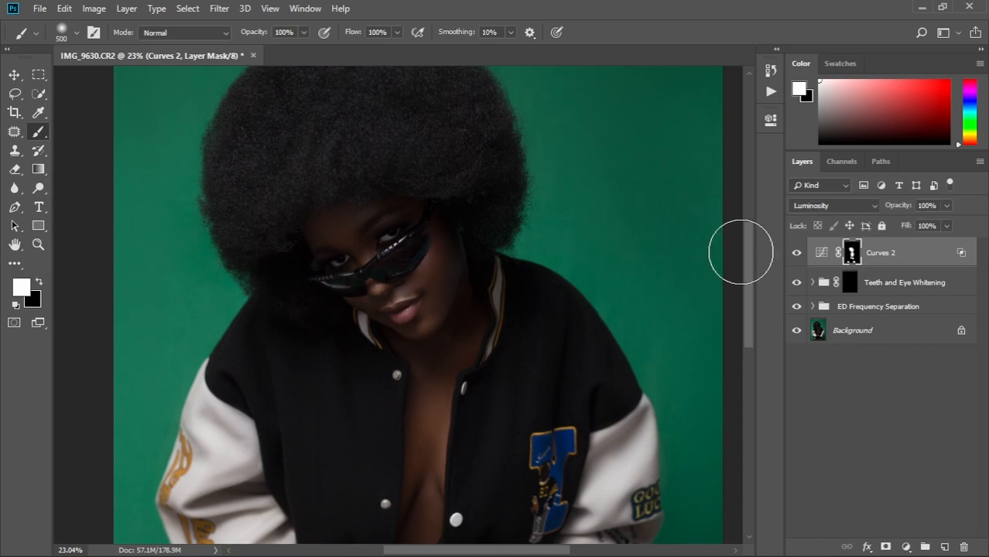
key(ctrl+0)
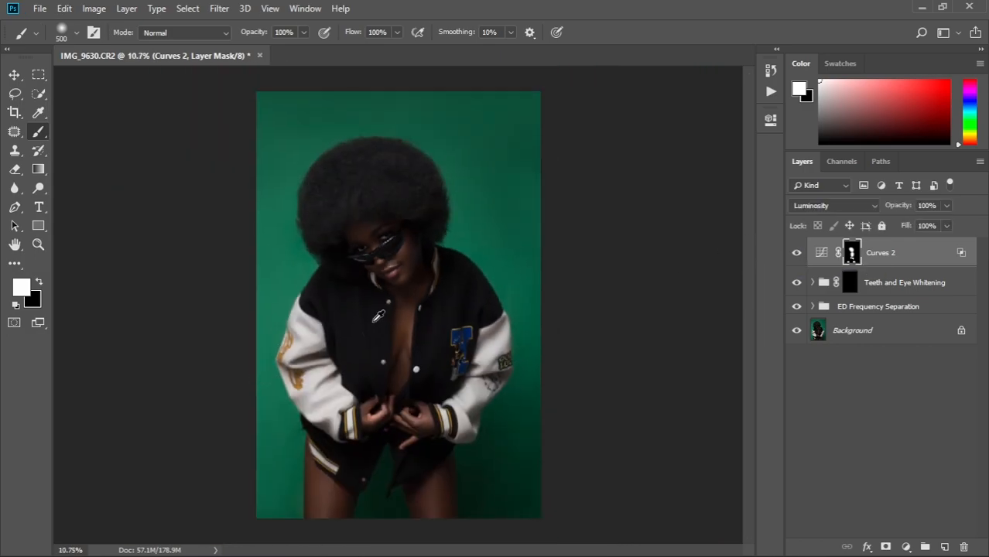
scroll(379, 316, up, 1)
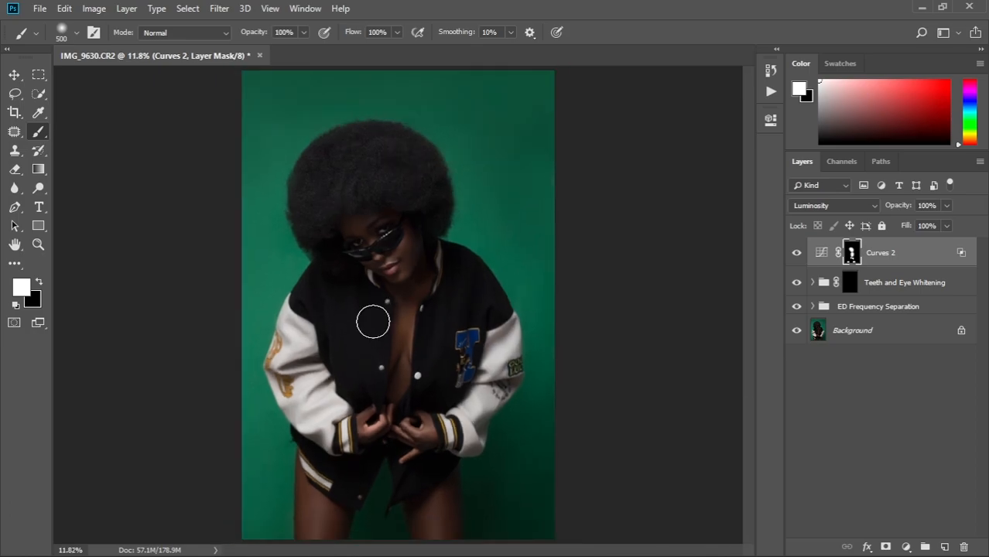
Step: Add a Selective Color adjustment layer above Curves 2 and reduce the Black amount for the Whites
click(906, 547)
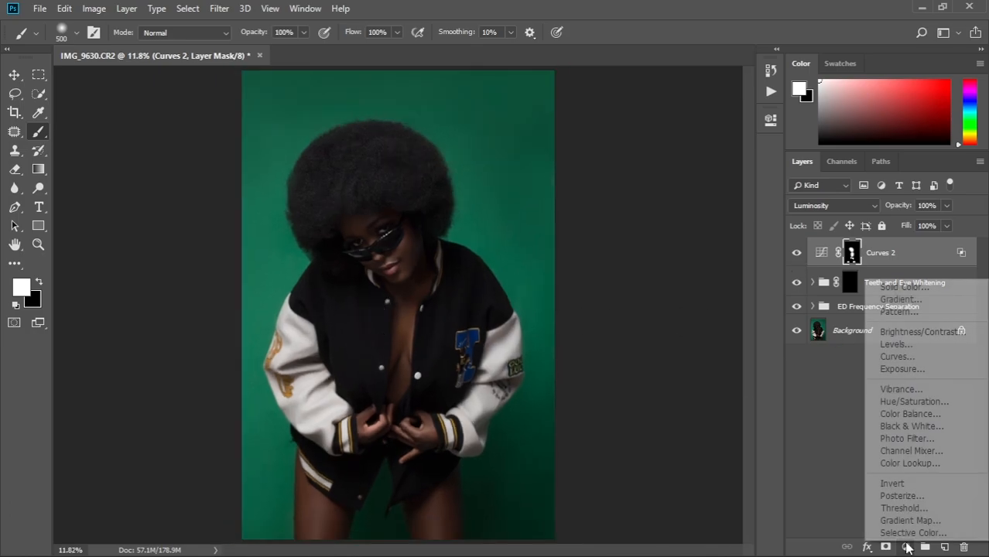
click(912, 533)
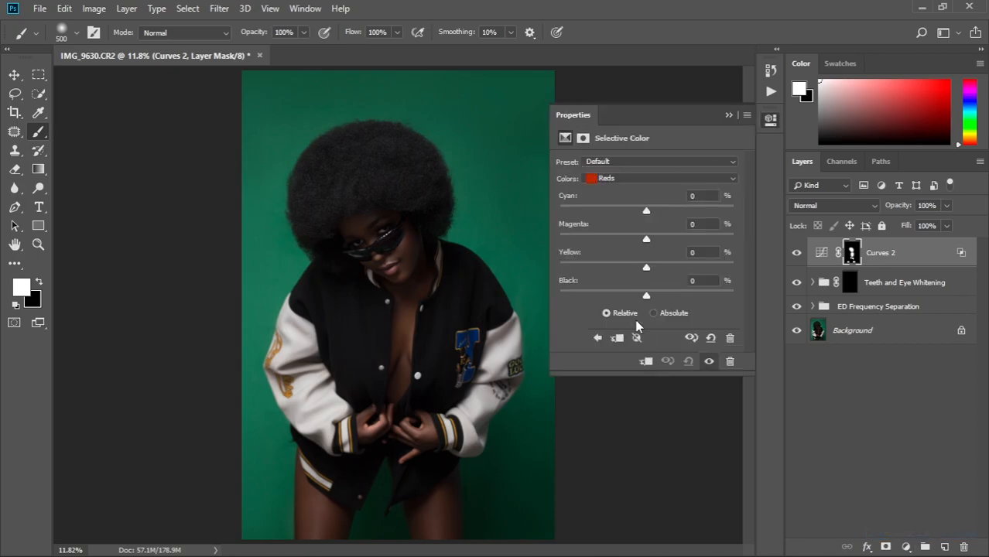
click(731, 178)
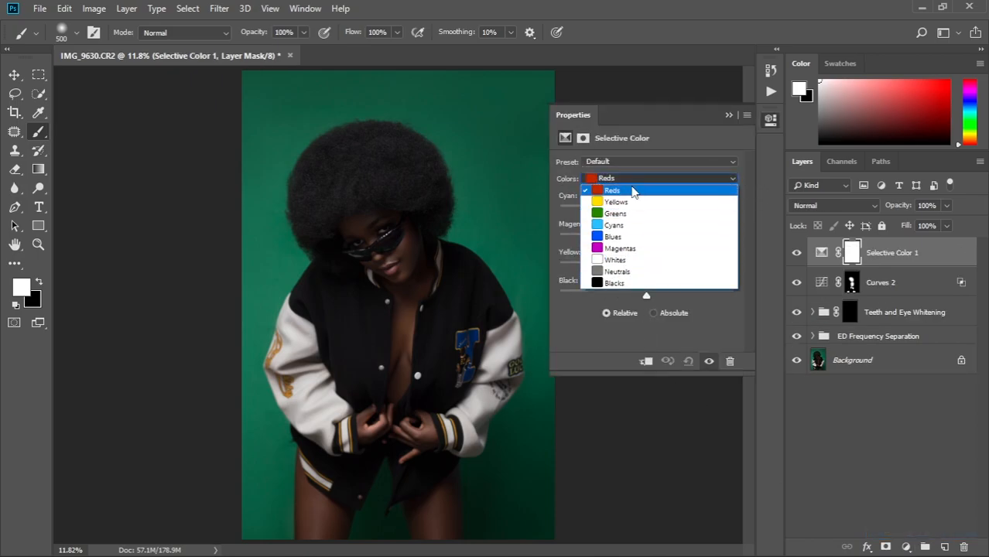
click(641, 261)
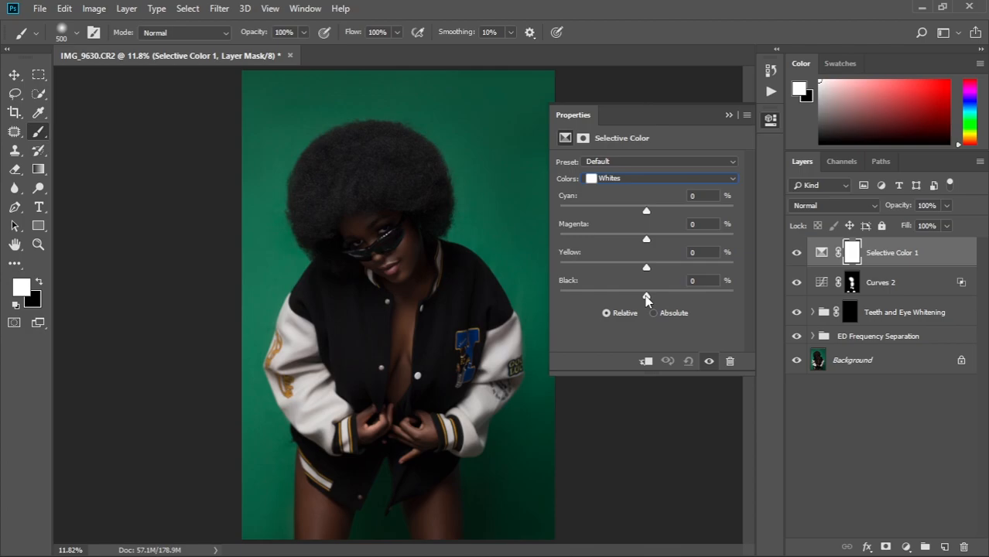
mouse_move(647, 298)
mouse_down()
mouse_move(629, 301)
mouse_move(638, 301)
mouse_up()
drag(643, 299, 642, 298)
click(726, 115)
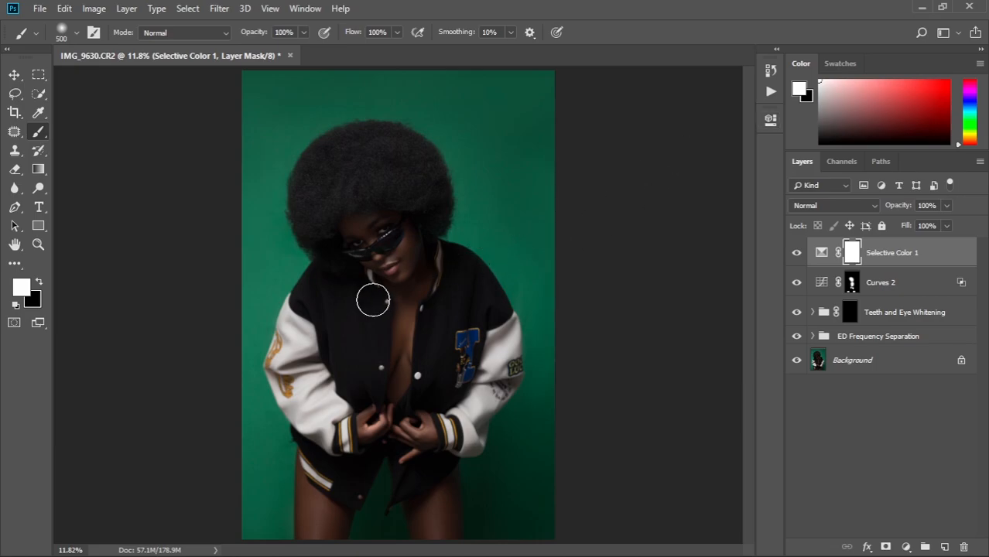
Step: Check Selective Color 1 on the face and set its Black amount for the Whites to -52%
scroll(371, 294, up, 6)
scroll(377, 294, up, 3)
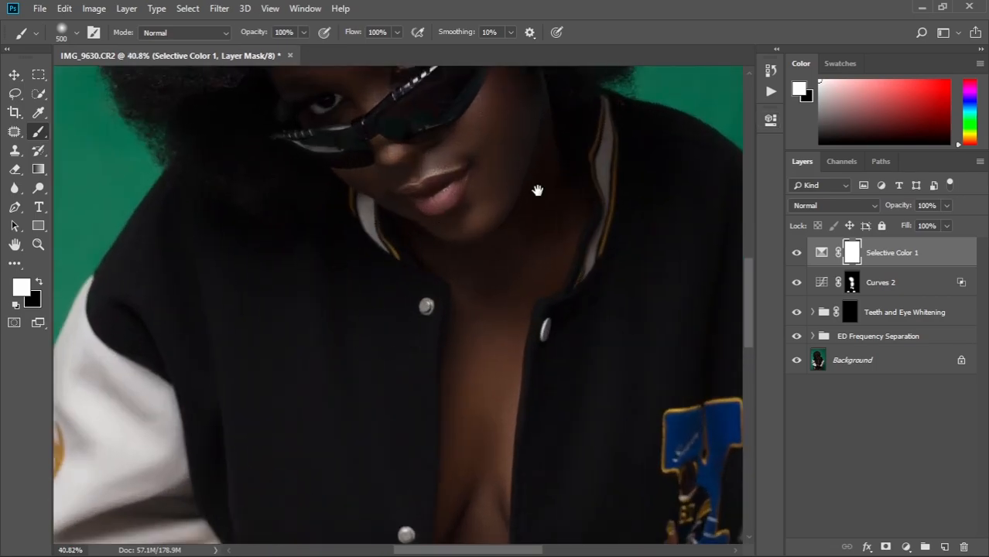
drag(538, 190, 435, 331)
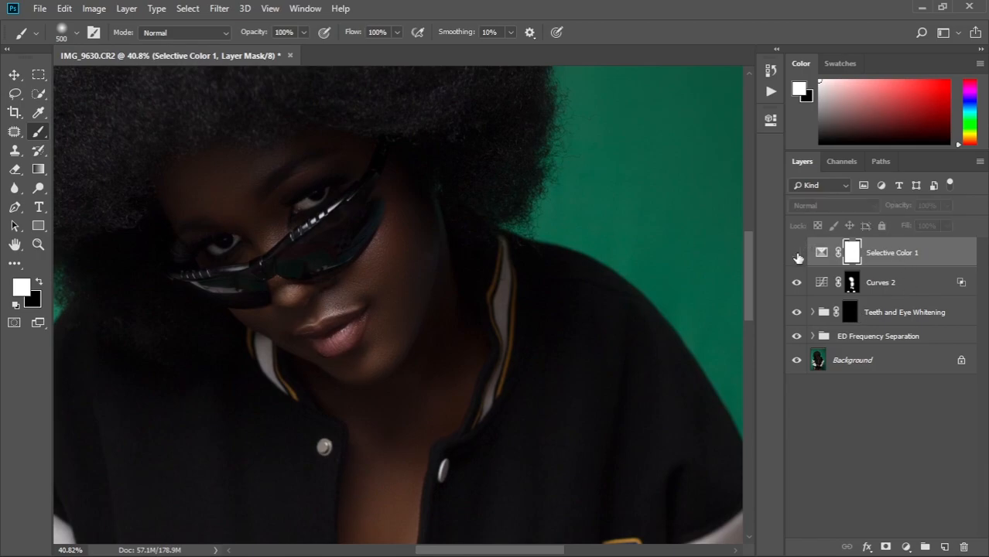
double_click(826, 254)
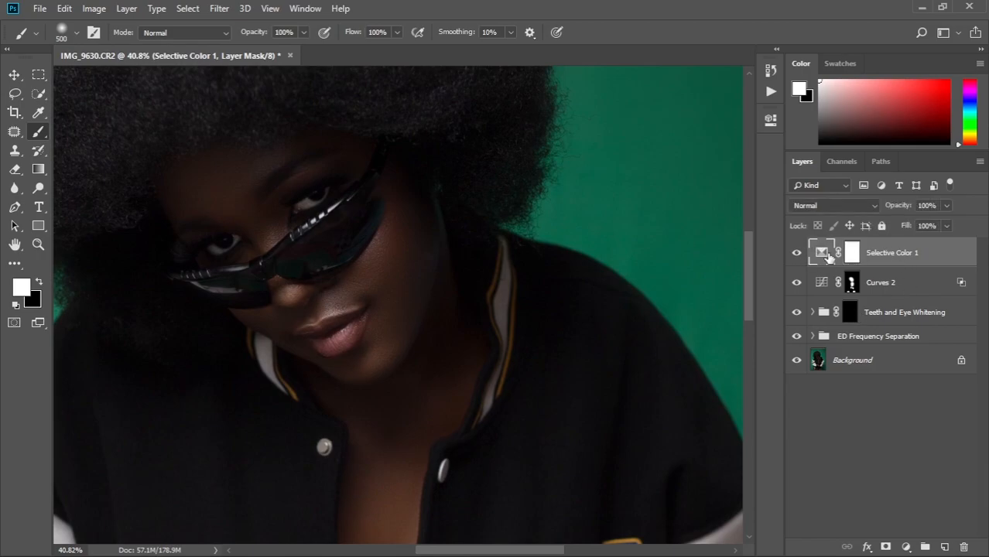
mouse_move(608, 294)
mouse_down()
mouse_move(592, 295)
mouse_move(602, 294)
mouse_up()
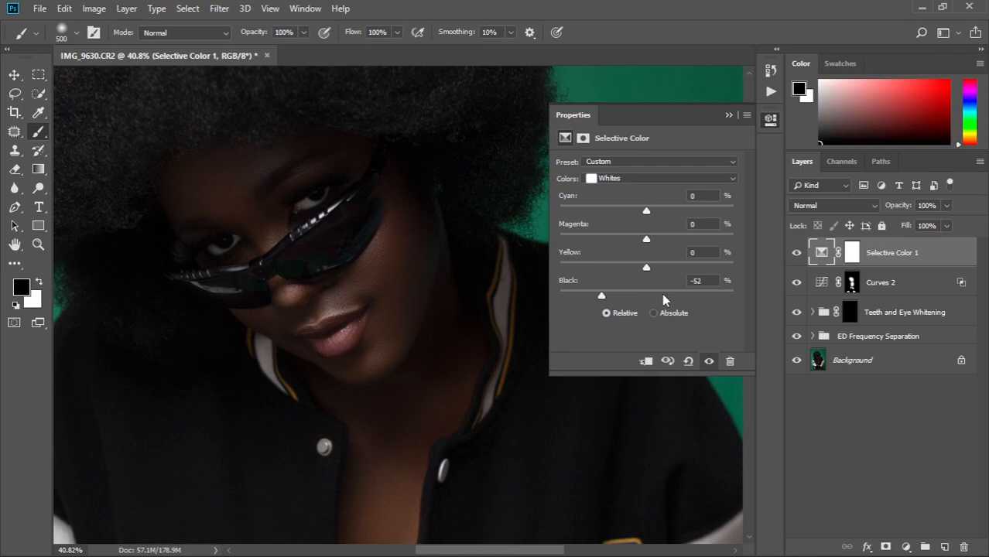
Step: Compare the face with the Selective Color 1 layer off and on, and return to the full portrait
click(797, 253)
click(797, 253)
click(729, 114)
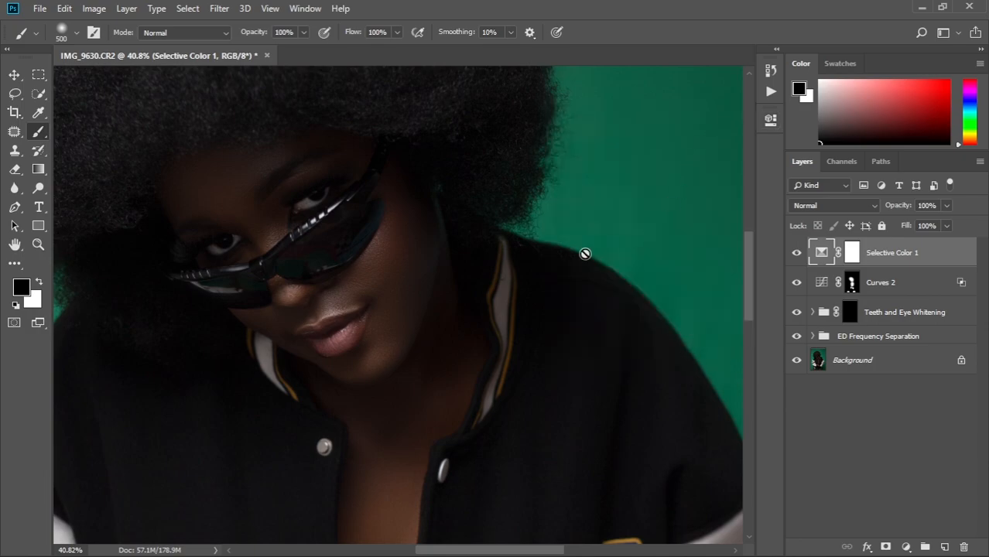
key(ctrl+0)
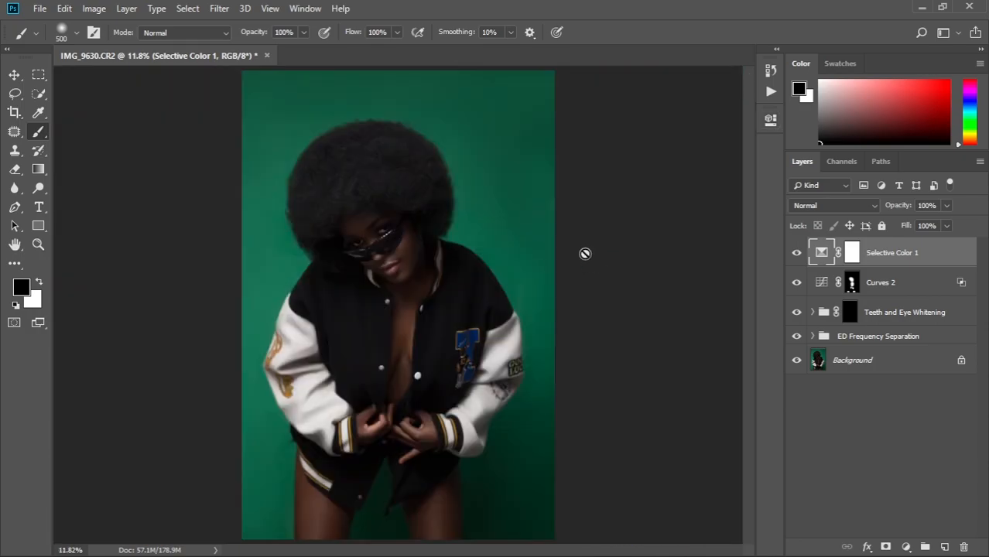
Step: Replace the Selective Color 1 mask with a copy of the Curves 2 mask and compare the layer off and on
click(851, 283)
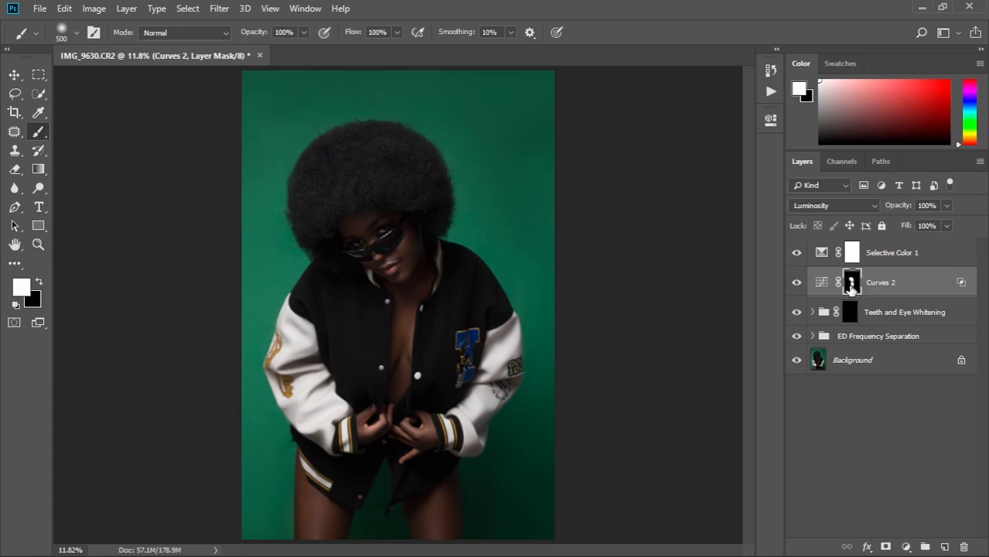
drag(851, 283, 851, 252)
click(430, 222)
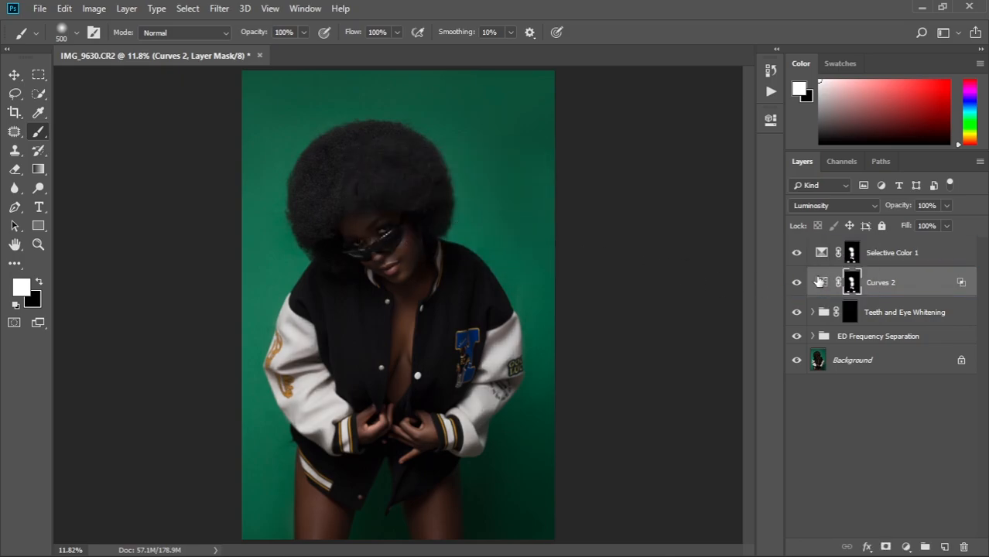
click(852, 254)
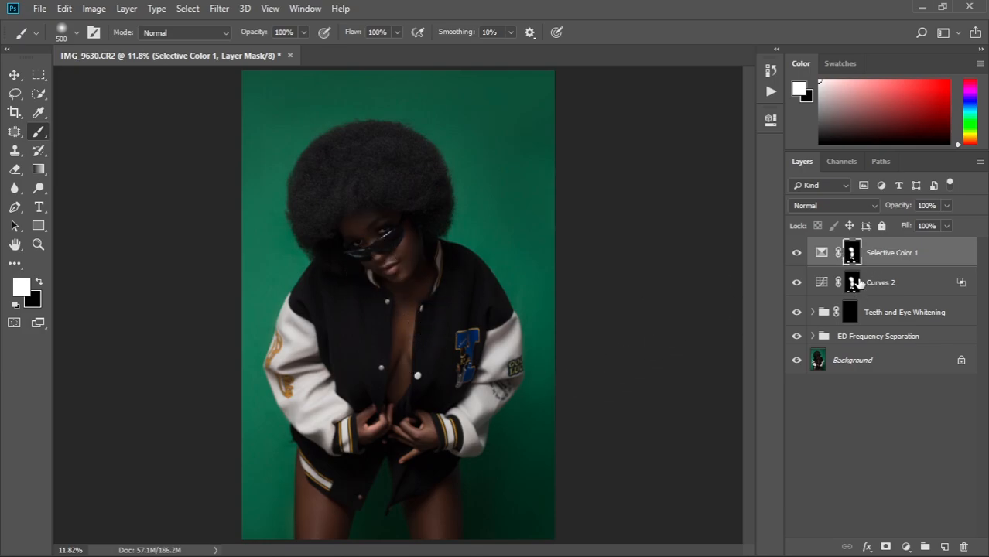
click(796, 258)
click(795, 257)
Step: Lower the Curves 2 layer's opacity to 83% and compare the portrait with that layer off and on
click(891, 283)
drag(905, 212, 905, 211)
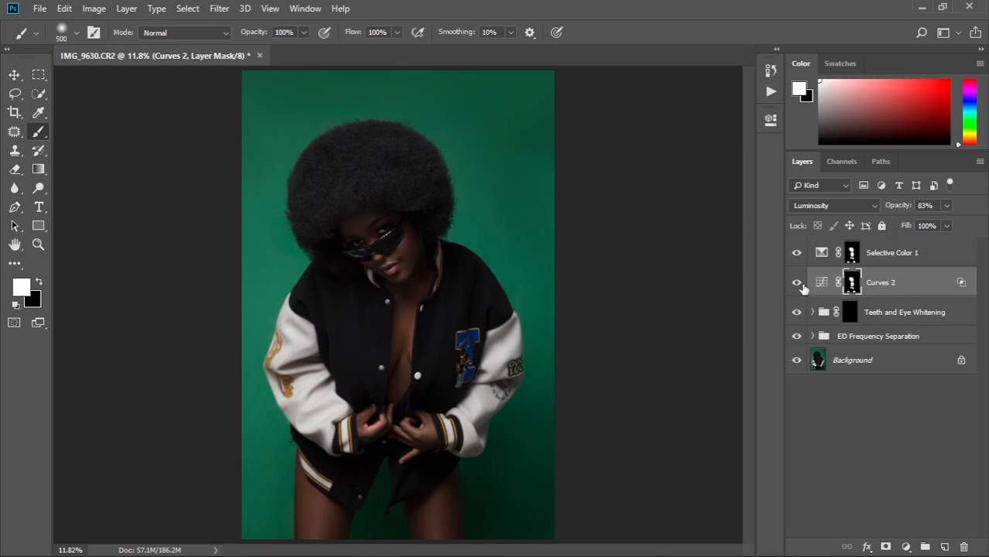
click(795, 286)
click(797, 286)
key(ctrl+minus)
key(ctrl+plus)
scroll(333, 265, down, 1)
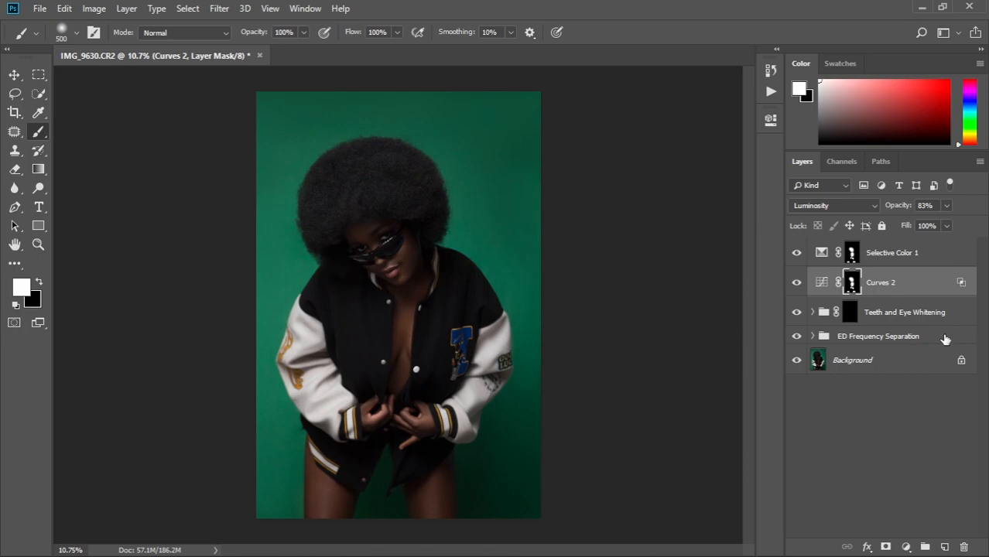
Step: Select the subject automatically on the Background layer
click(879, 257)
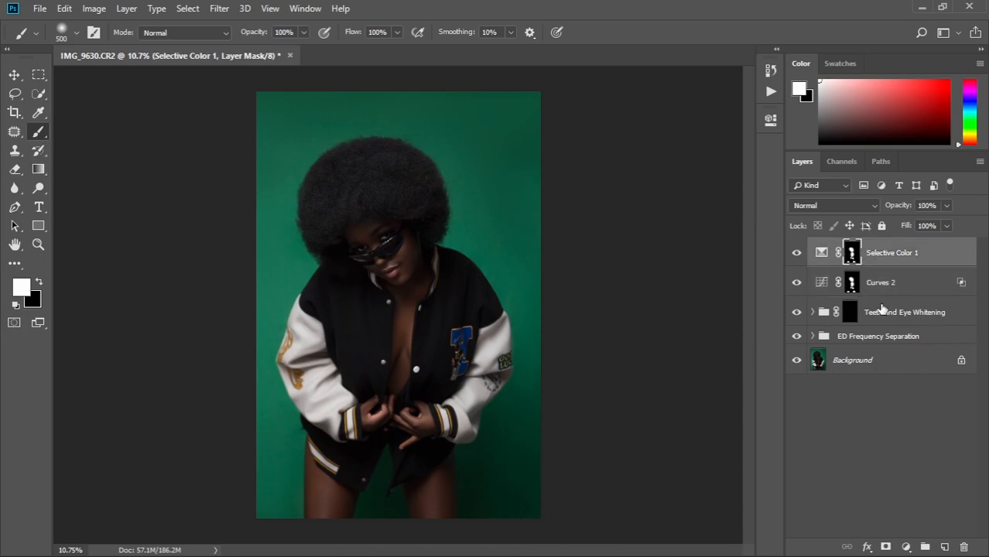
click(862, 360)
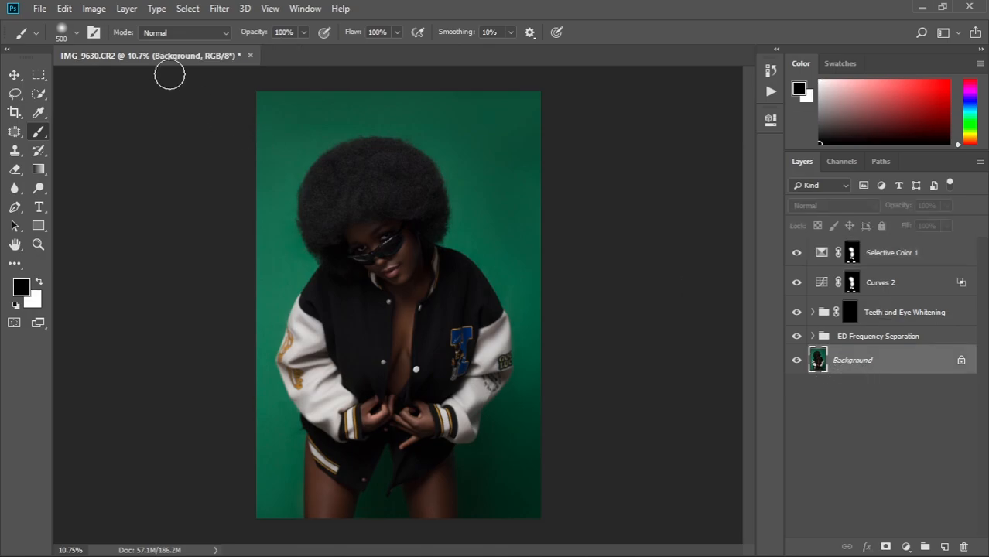
click(188, 10)
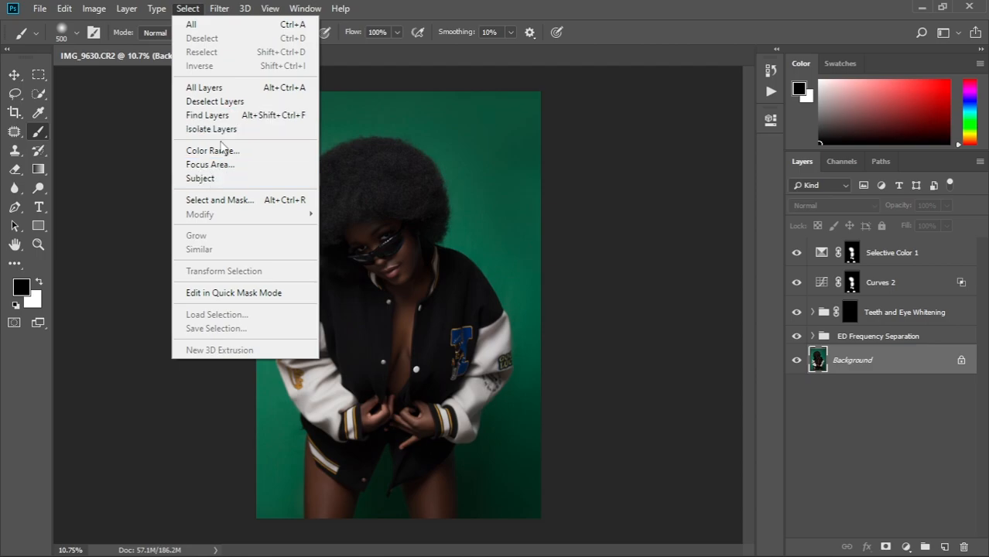
click(225, 182)
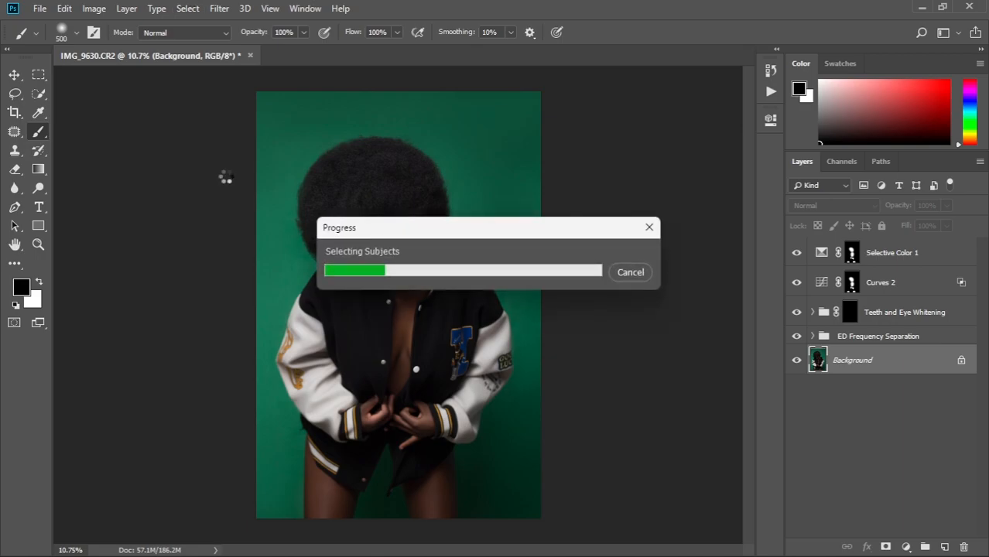
Step: Add a Curves adjustment layer above Selective Color 1, masked by the subject selection
click(908, 256)
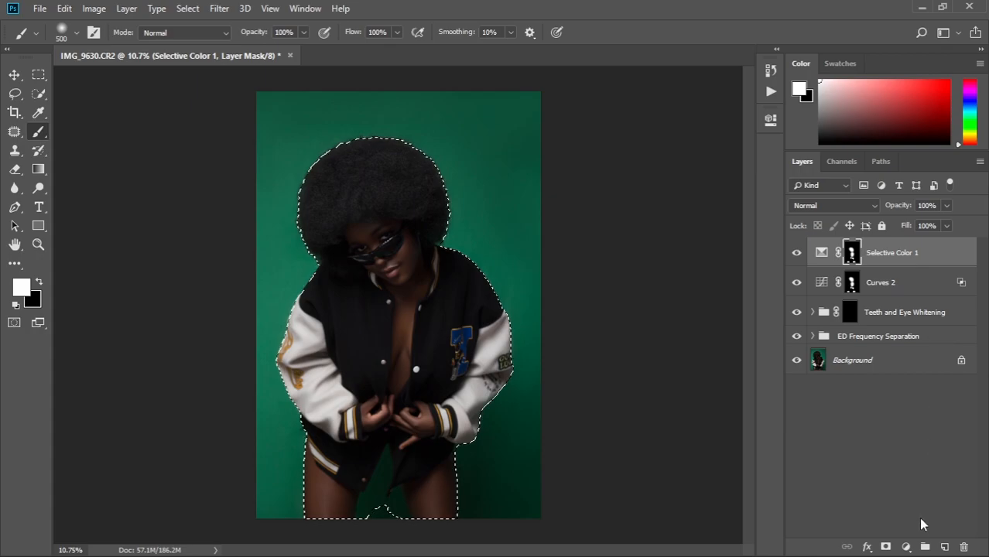
click(907, 548)
click(919, 364)
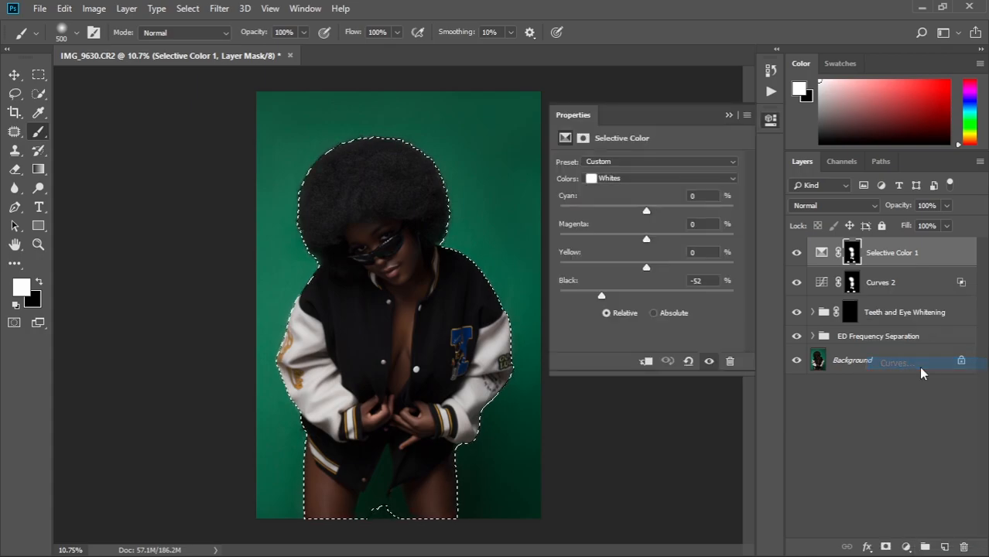
click(728, 115)
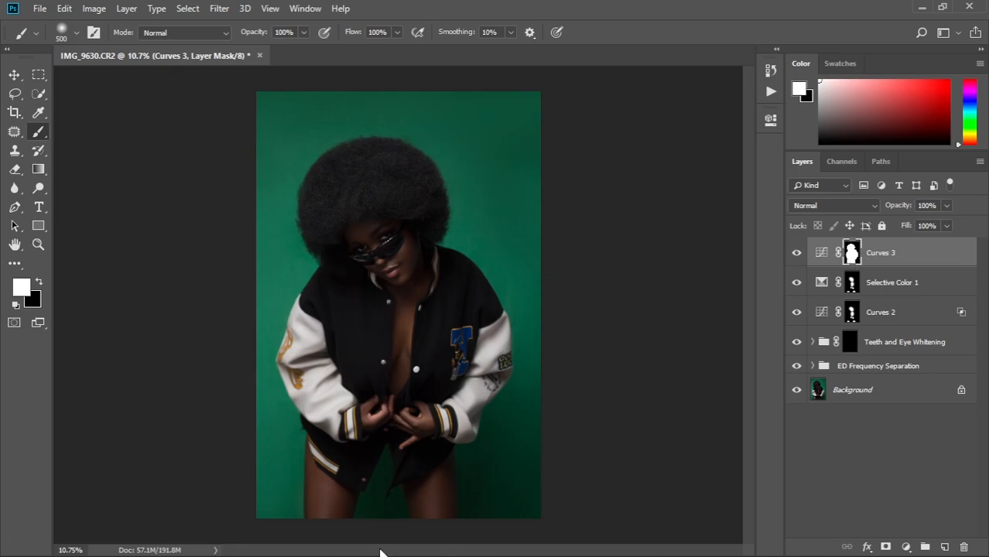
Step: Switch to File Explorer and open the Photography folder inside Work on Local Disk (E:)
mouse_move(391, 552)
mouse_move(431, 540)
click(504, 472)
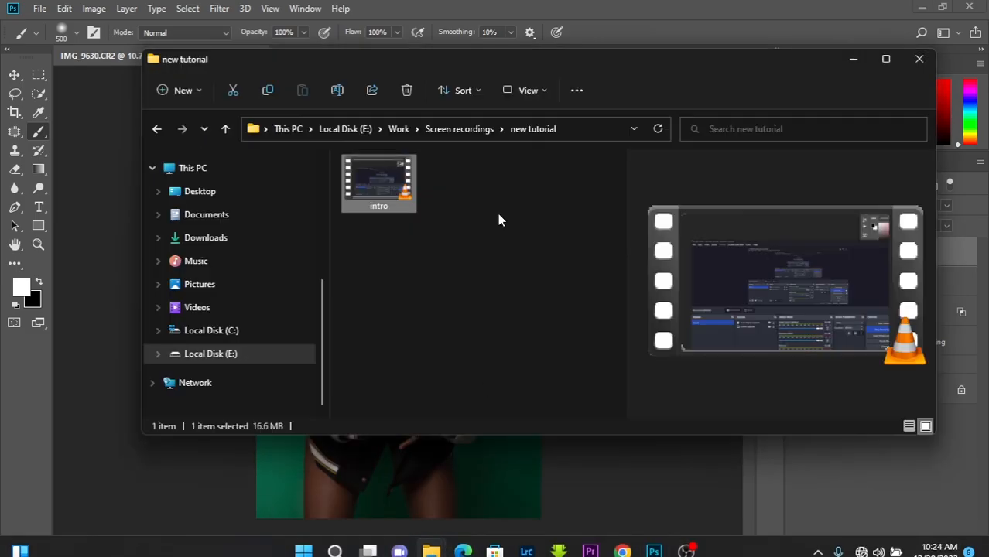
click(398, 128)
scroll(542, 310, down, 2)
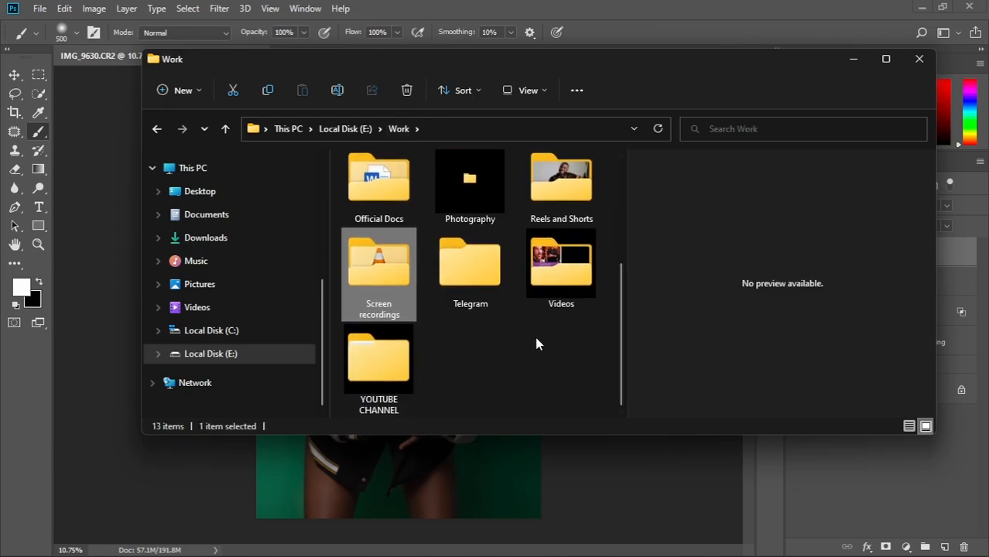
click(211, 354)
double_click(442, 341)
double_click(490, 212)
click(157, 130)
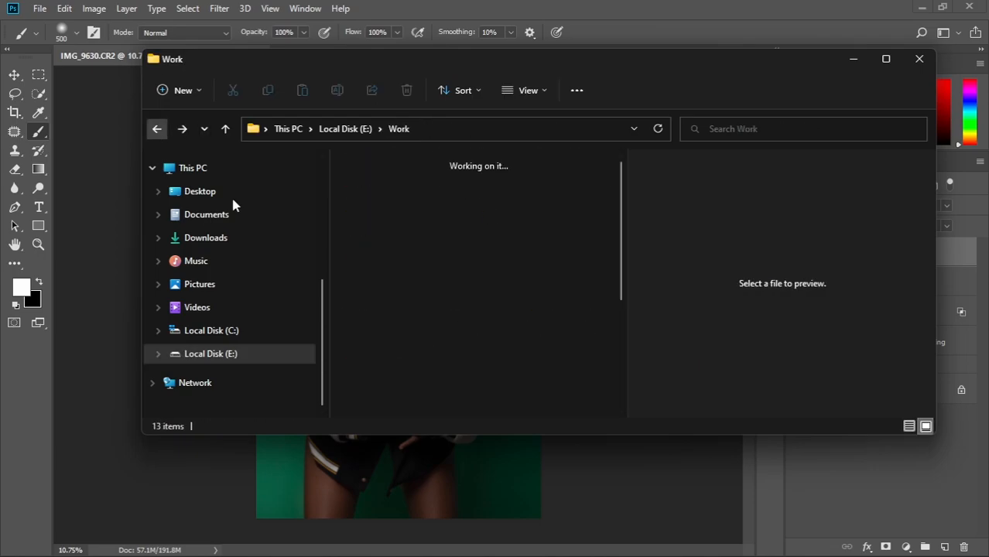
double_click(470, 381)
Step: Browse the Backgrounds folder and open its Textures subfolder to look for a backdrop image
scroll(504, 310, down, 3)
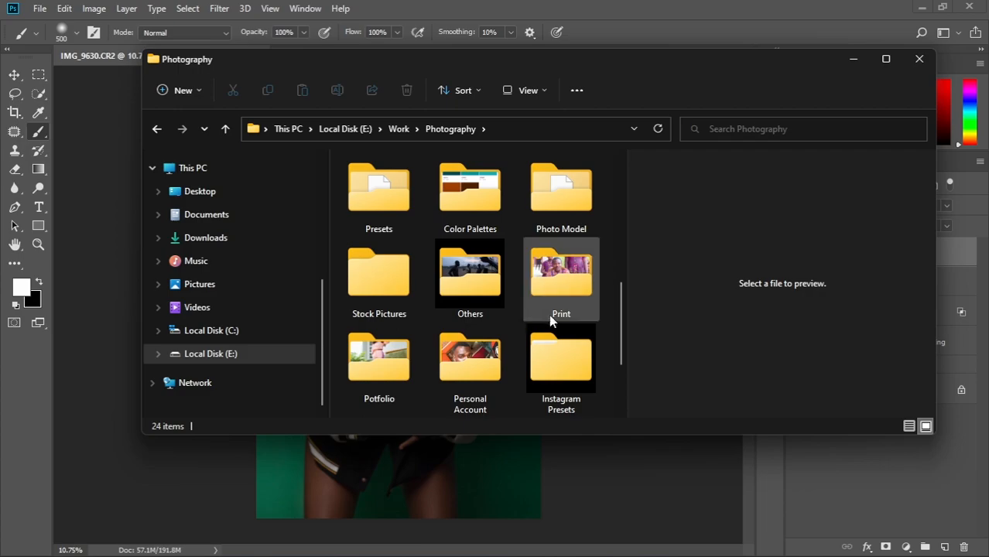
scroll(533, 305, down, 5)
scroll(508, 303, up, 1)
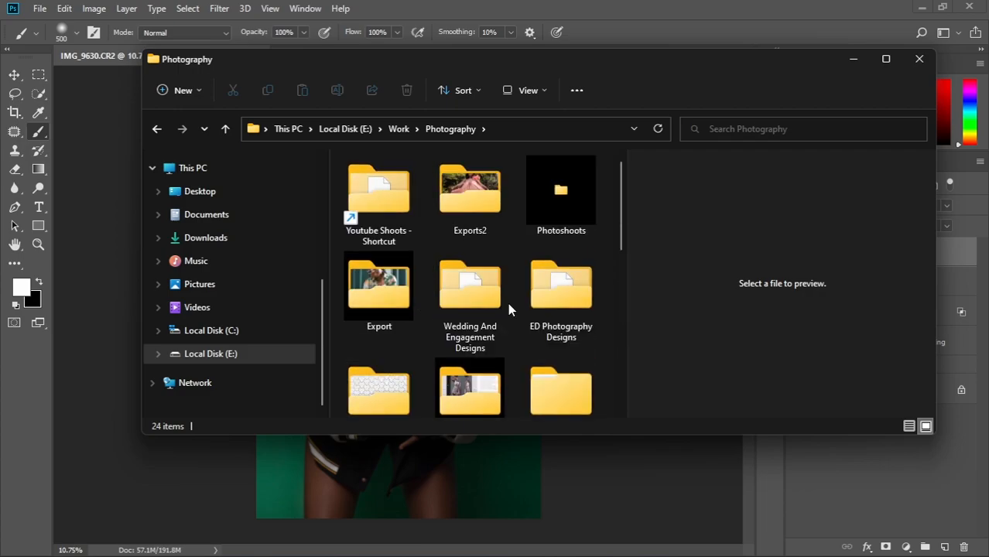
double_click(388, 377)
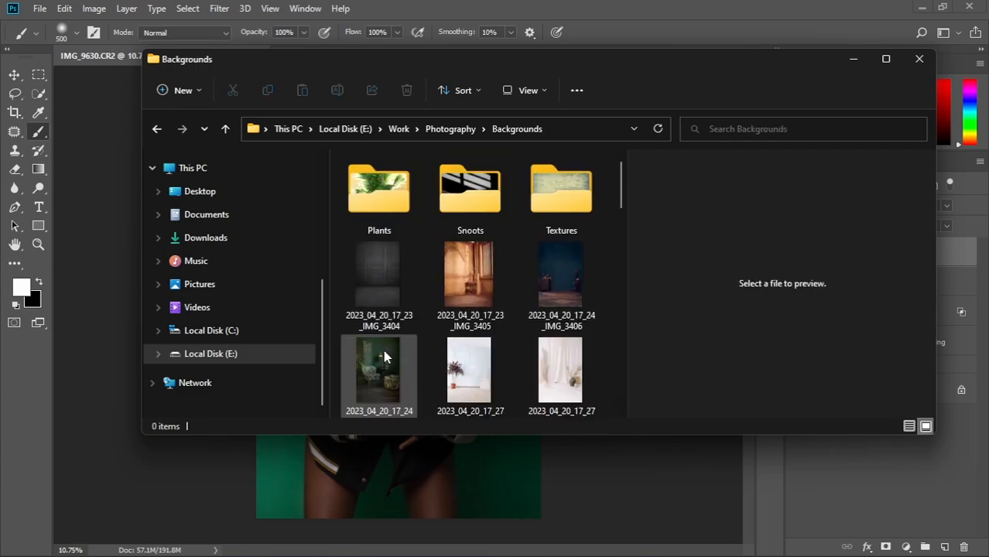
drag(621, 177, 620, 388)
scroll(622, 382, up, 5)
scroll(622, 383, up, 10)
double_click(559, 189)
scroll(621, 213, down, 1)
drag(622, 213, 621, 337)
Step: Place the blue JJS1225-241x298-8-8-full-6600 texture in the Photoshop portrait, scaled to about 119.5% to cover the whole canvas
click(466, 256)
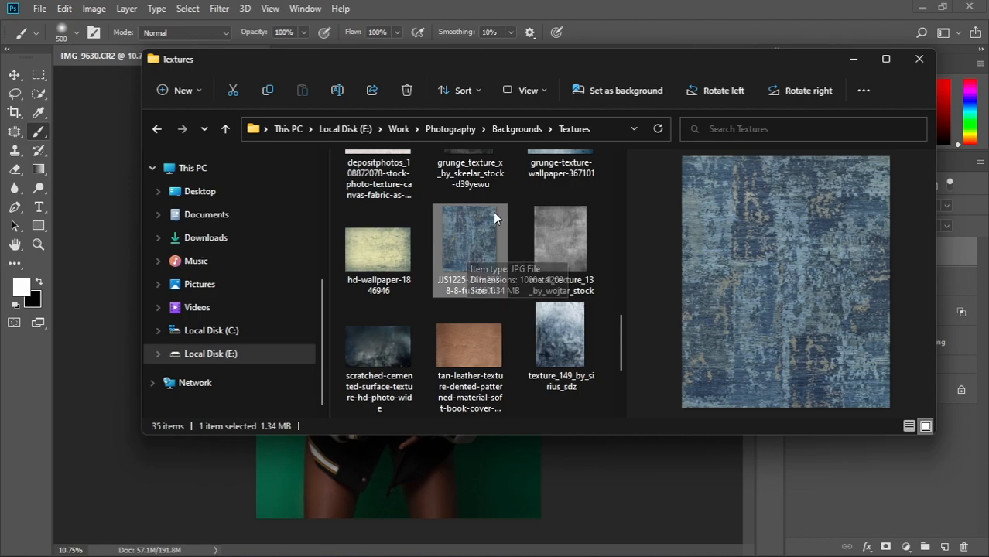
drag(469, 237, 508, 489)
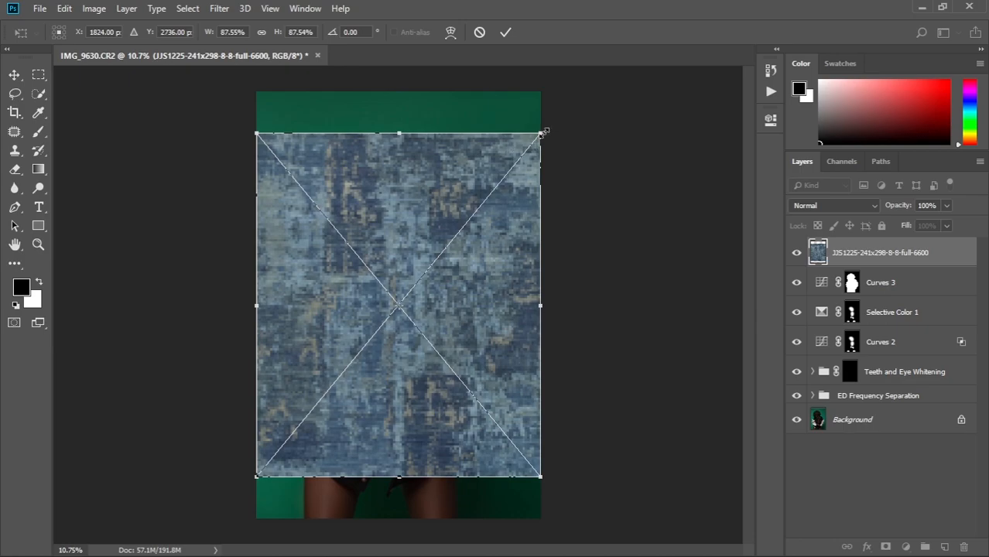
drag(540, 133, 593, 71)
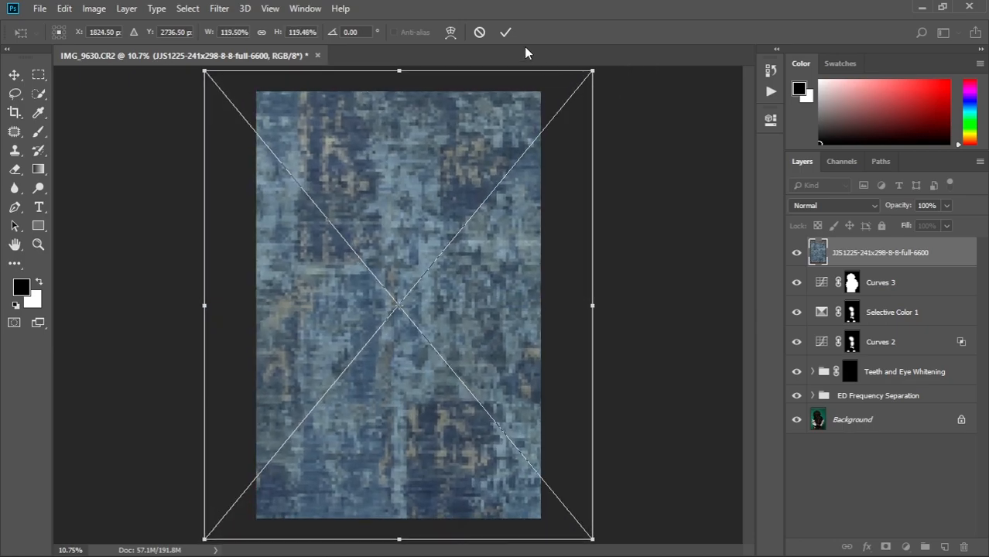
click(506, 32)
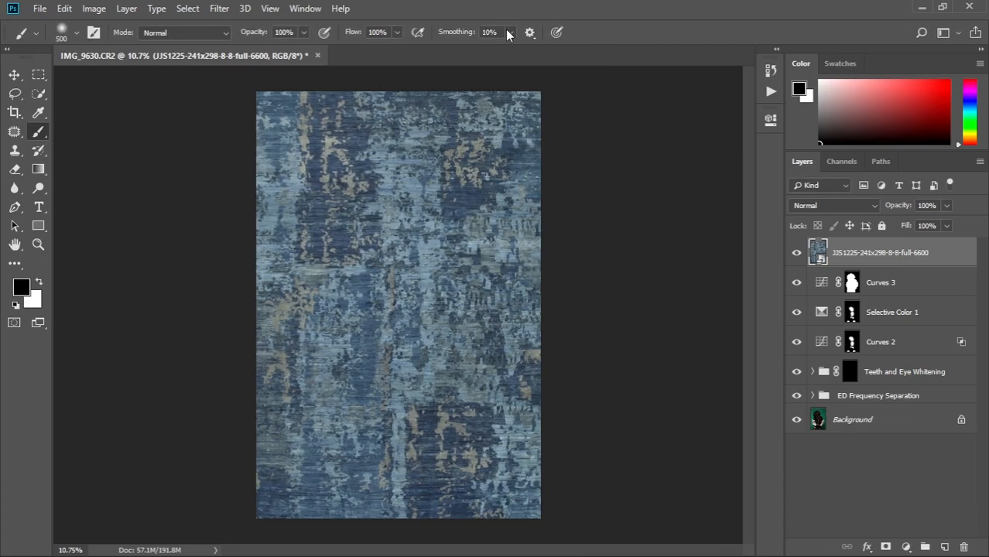
Step: Invert the Curves 3 subject mask and copy it onto the blue texture layer
click(858, 284)
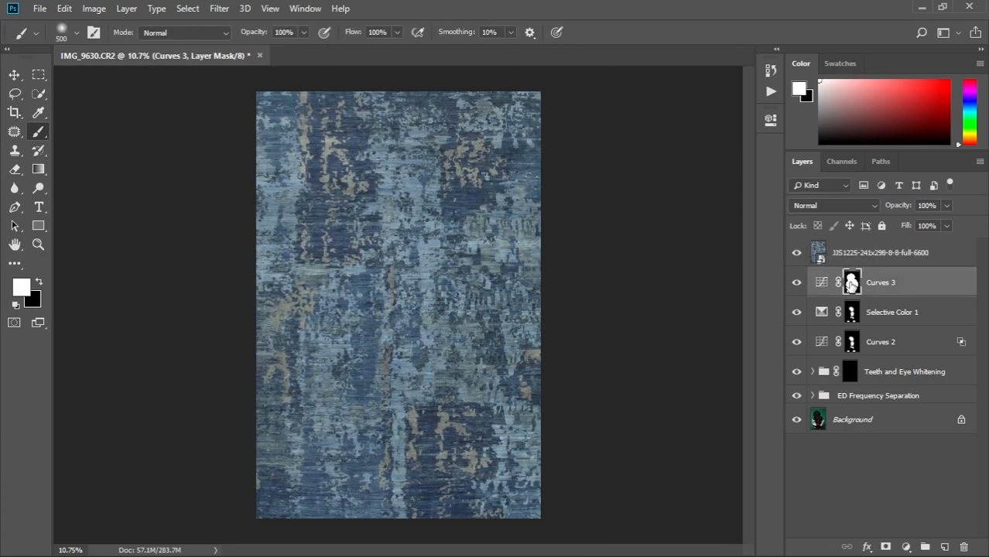
key(ctrl+i)
drag(852, 284, 855, 251)
click(852, 254)
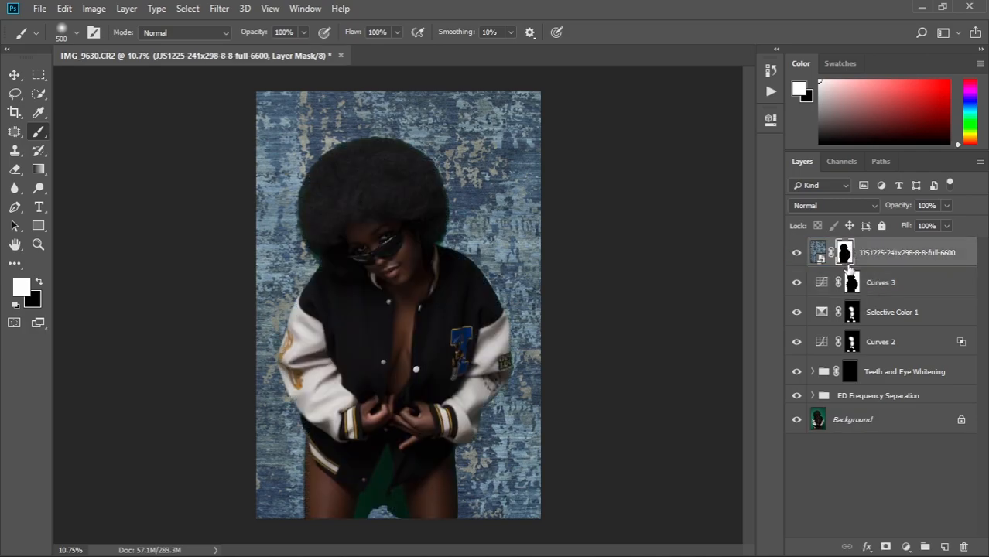
Step: Try the Multiply blend mode on the blue texture layer and return it to Normal
click(818, 254)
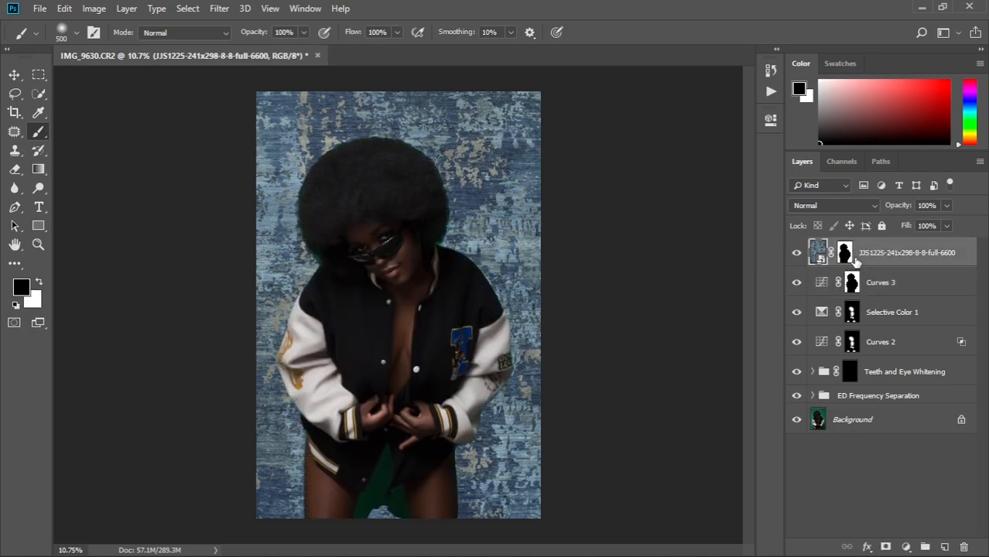
click(869, 208)
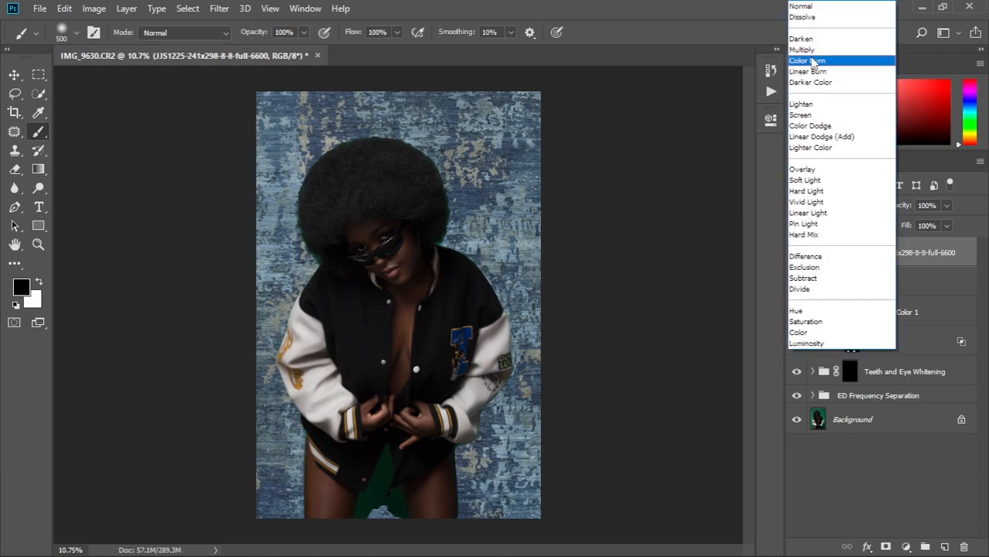
click(811, 50)
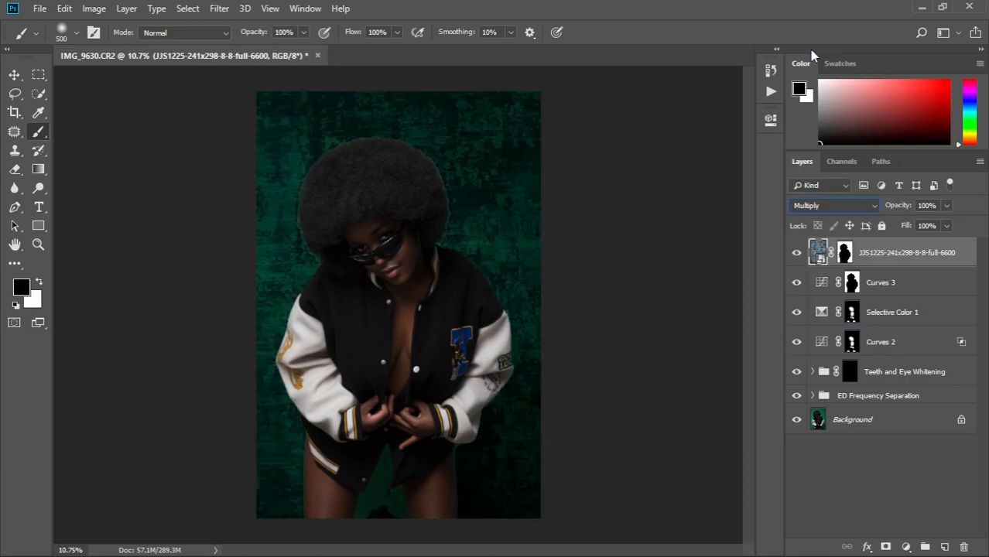
click(873, 207)
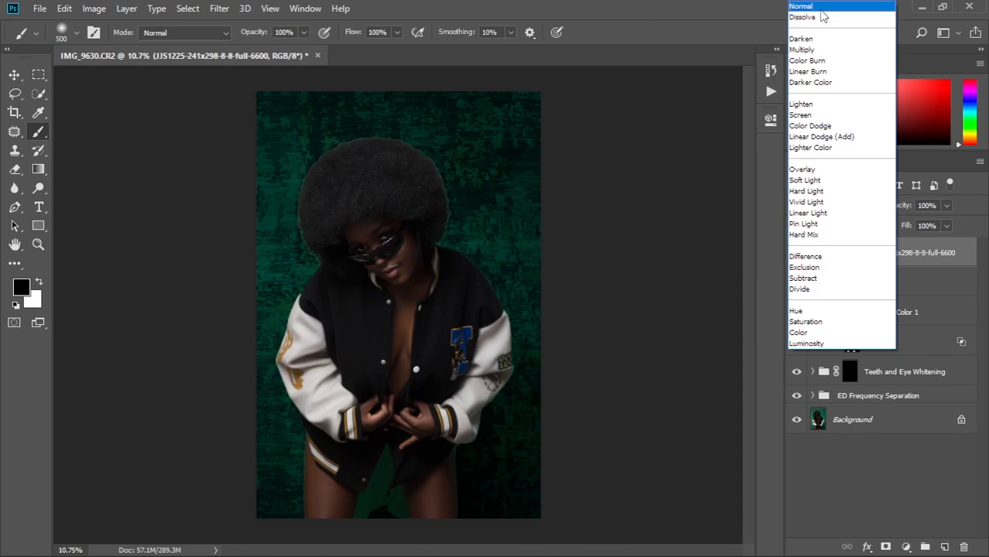
click(820, 6)
Step: Lower the blue texture layer's opacity to 9% and check how it blends around the hair
mouse_move(906, 207)
mouse_down()
mouse_move(877, 205)
mouse_move(895, 210)
mouse_up()
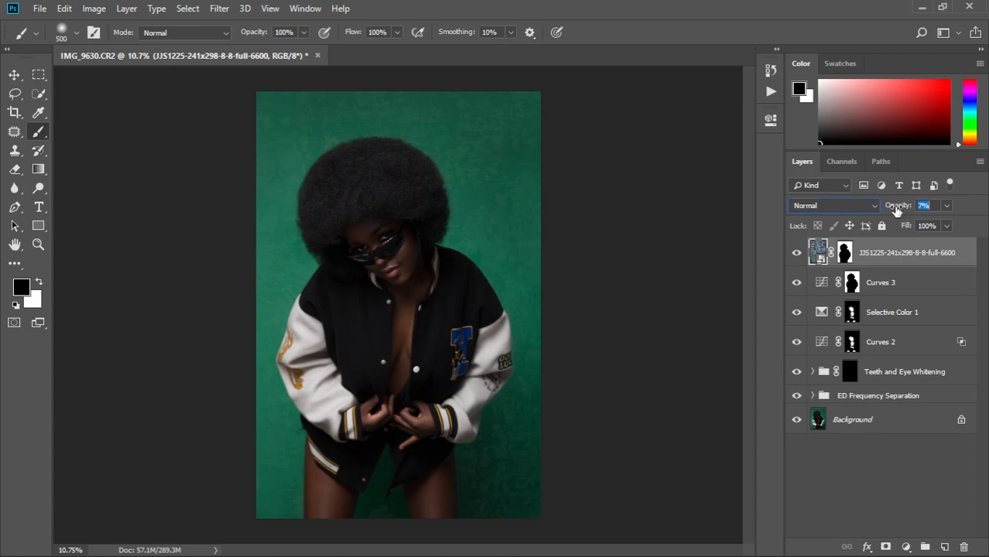
drag(897, 211, 898, 210)
click(13, 74)
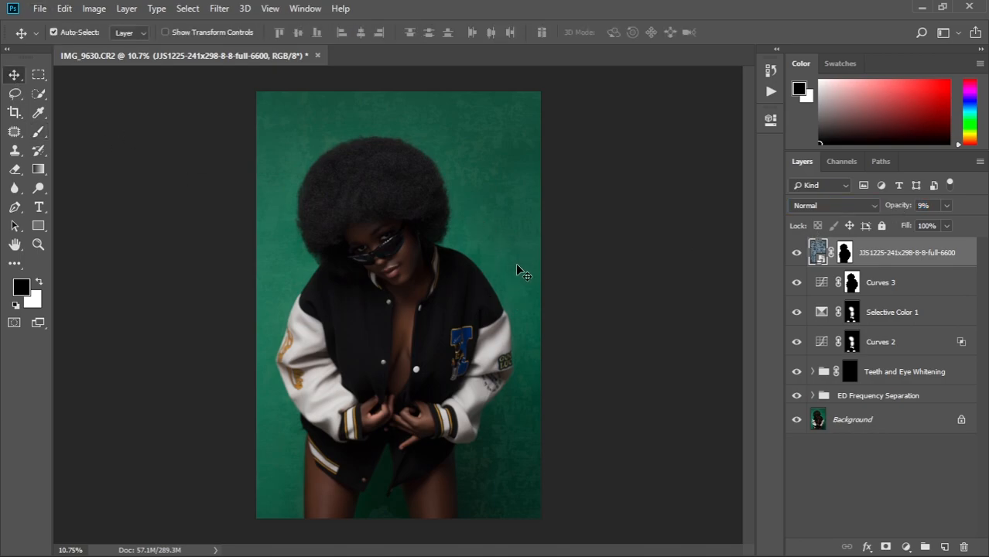
scroll(517, 269, up, 12)
drag(278, 223, 485, 331)
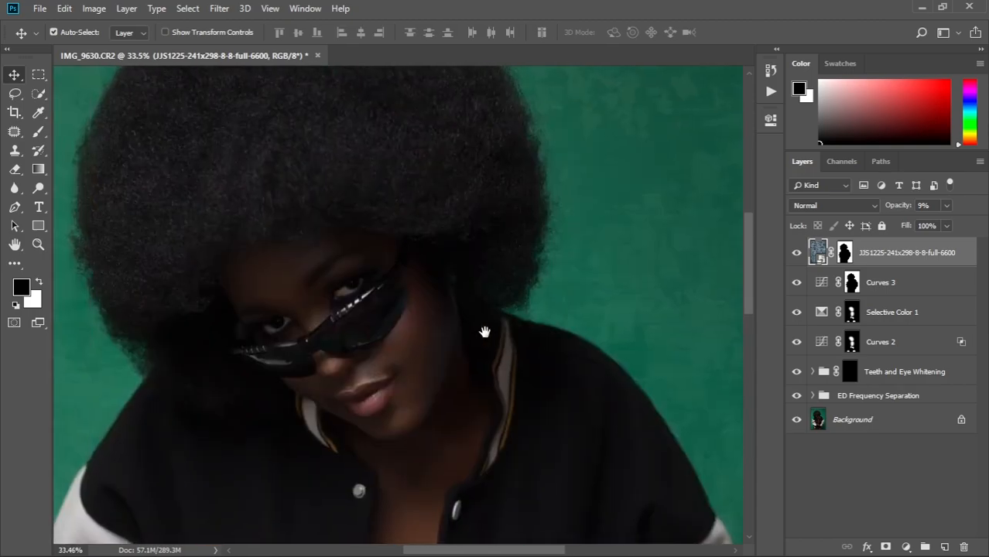
scroll(472, 333, up, 8)
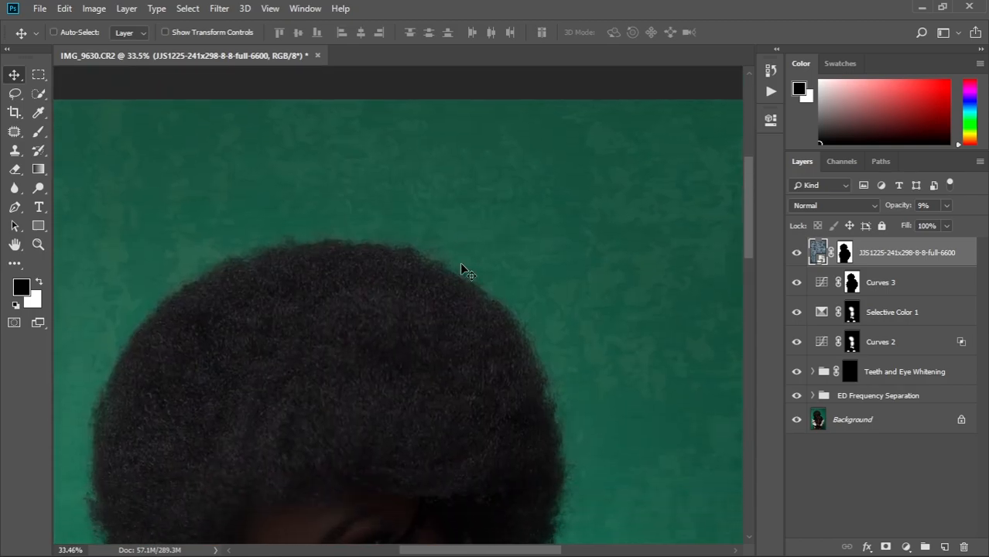
key(ctrl+0)
Step: Paint white on the texture layer's mask in the gap between the legs with a 175 px brush
click(844, 261)
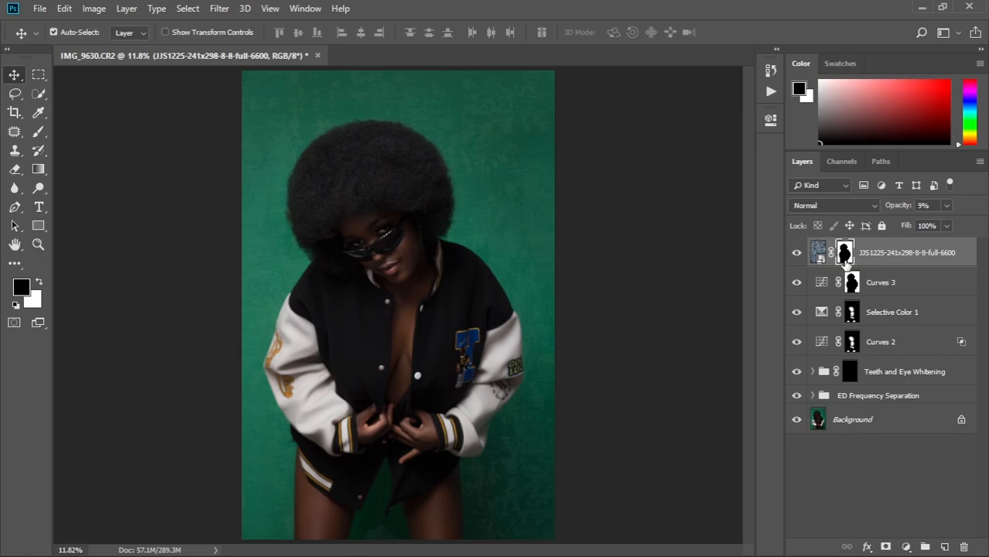
key(x)
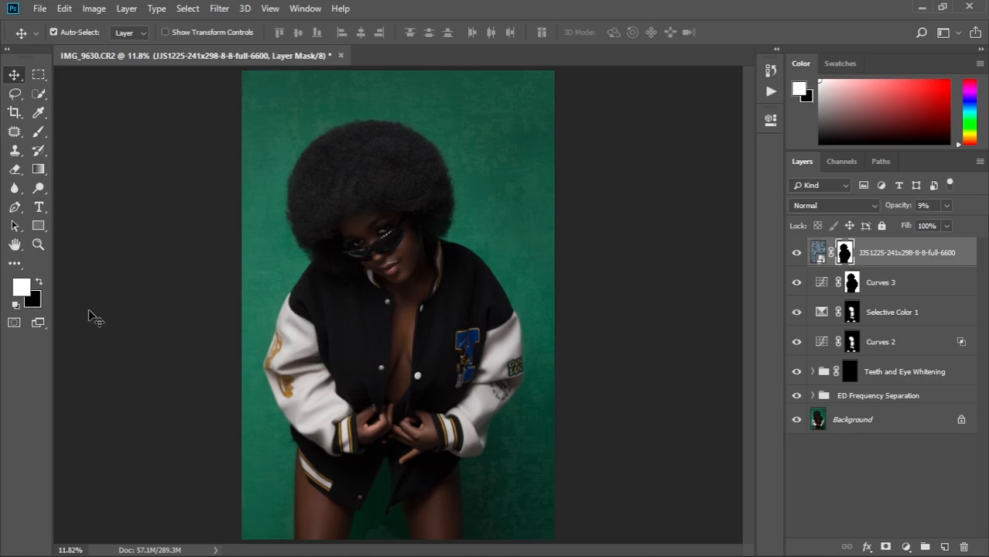
click(36, 135)
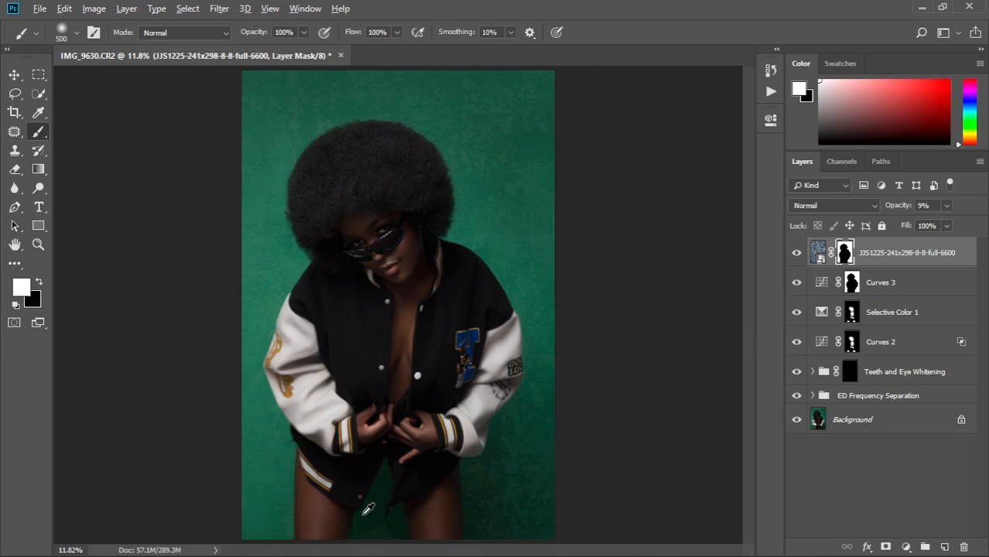
scroll(391, 505, up, 3)
scroll(391, 505, down, 3)
key(bracketleft)
key(bracketleft)
key(bracketleft)
key(bracketleft)
key(bracketleft)
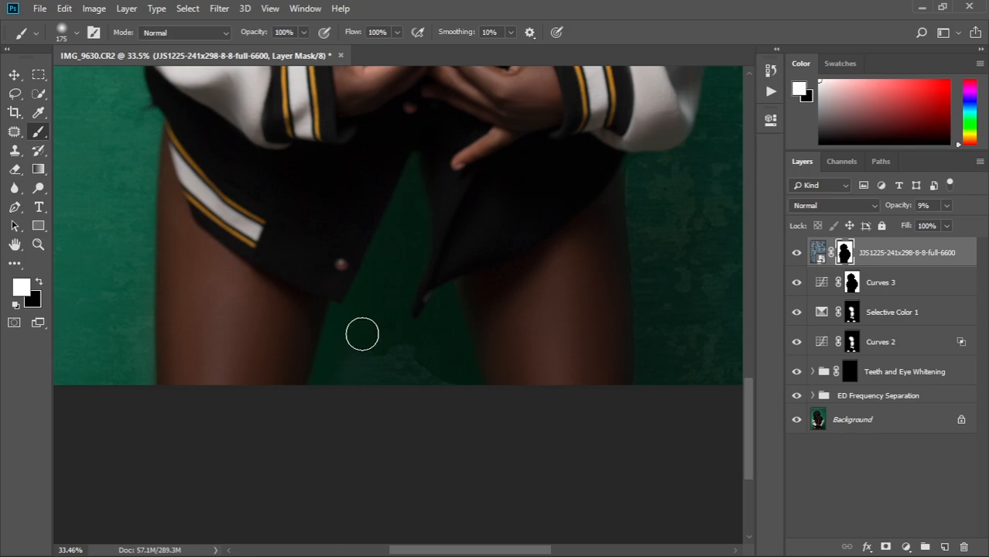
mouse_move(346, 331)
mouse_down()
mouse_move(331, 368)
mouse_move(374, 303)
mouse_move(408, 216)
mouse_up()
Step: Paint the narrow upper part and lower edge of the leg gap white on the texture mask with a 90 px brush
key(bracketleft)
key(bracketleft)
key(bracketleft)
key(bracketleft)
mouse_move(414, 166)
mouse_down()
mouse_move(396, 229)
mouse_move(406, 192)
mouse_move(357, 297)
mouse_move(344, 315)
mouse_move(335, 310)
mouse_move(326, 368)
mouse_move(362, 339)
mouse_move(418, 210)
mouse_move(422, 256)
mouse_move(396, 342)
mouse_move(387, 333)
mouse_move(411, 349)
mouse_move(401, 325)
mouse_move(426, 331)
mouse_move(449, 290)
mouse_move(475, 391)
mouse_move(456, 338)
mouse_move(463, 364)
mouse_move(428, 337)
mouse_move(456, 316)
mouse_up()
mouse_move(473, 377)
mouse_down()
mouse_move(447, 362)
mouse_move(354, 365)
mouse_move(324, 393)
mouse_up()
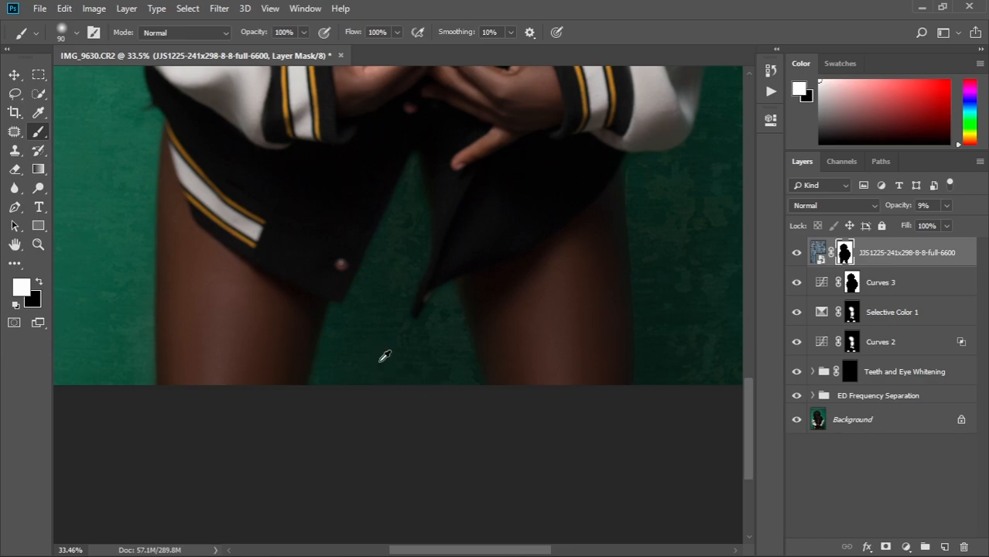
Step: Touch up the texture mask along the inner thigh edges in black with a 35 px brush
scroll(385, 356, down, 6)
scroll(384, 356, up, 4)
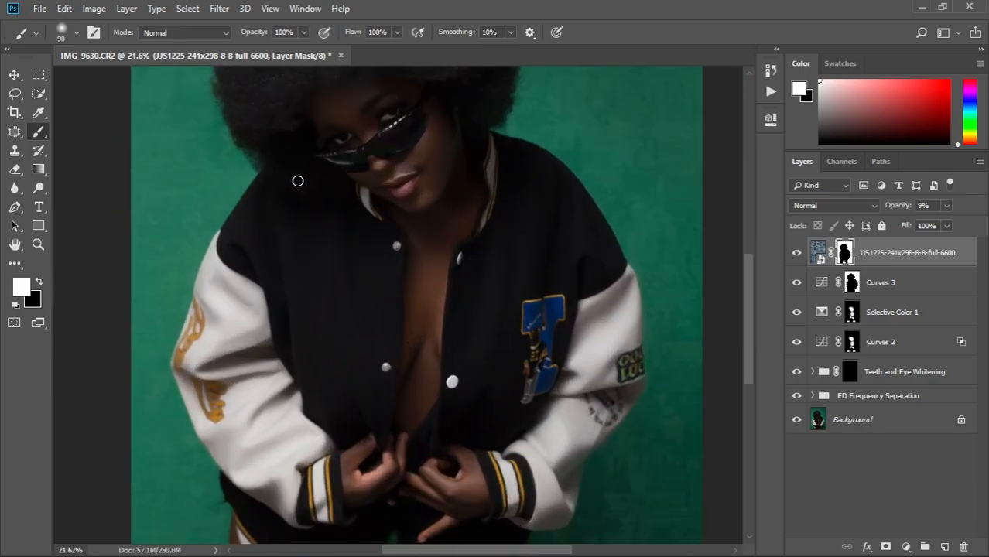
scroll(411, 350, up, 2)
drag(448, 397, 411, 172)
drag(414, 389, 426, 230)
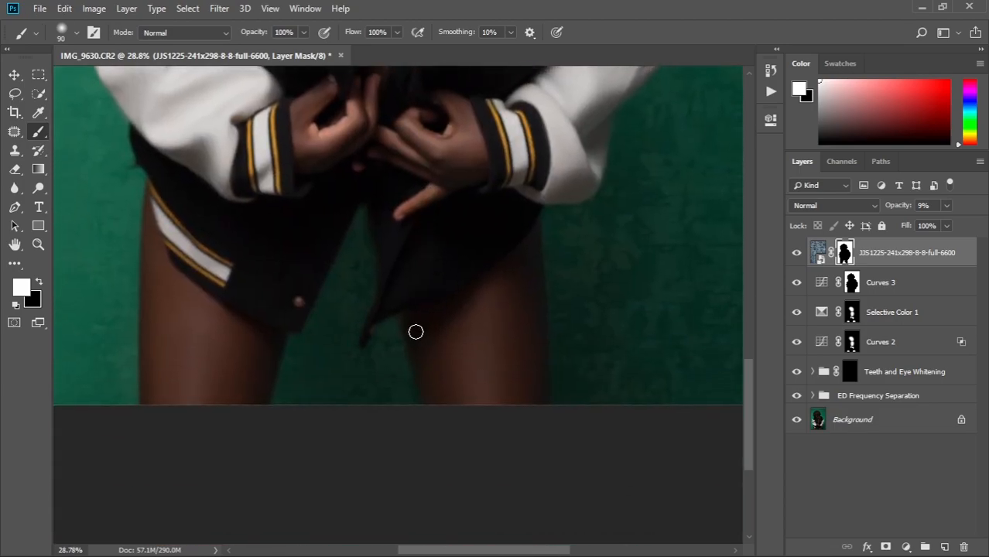
scroll(421, 333, up, 6)
drag(406, 381, 477, 278)
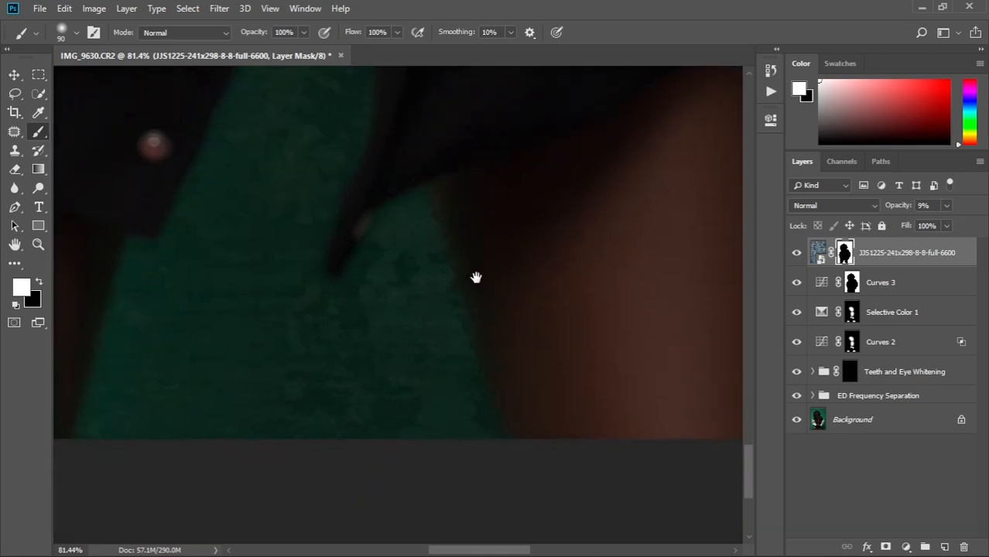
key(bracketleft)
key(bracketleft)
key(bracketleft)
key(bracketleft)
key(bracketleft)
key(bracketleft)
key(bracketleft)
key(x)
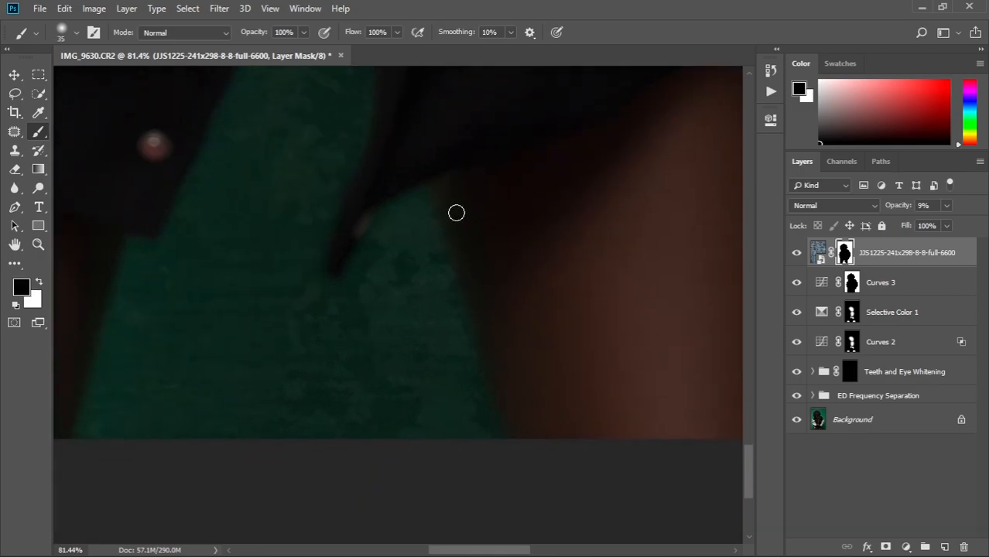
drag(85, 260, 347, 228)
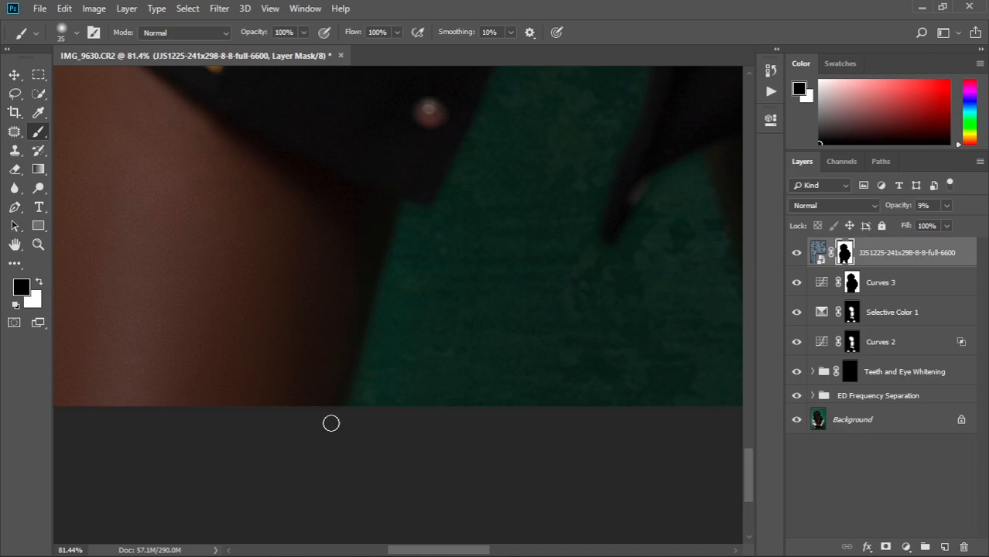
mouse_move(451, 212)
mouse_down()
mouse_move(424, 228)
mouse_move(174, 270)
mouse_up()
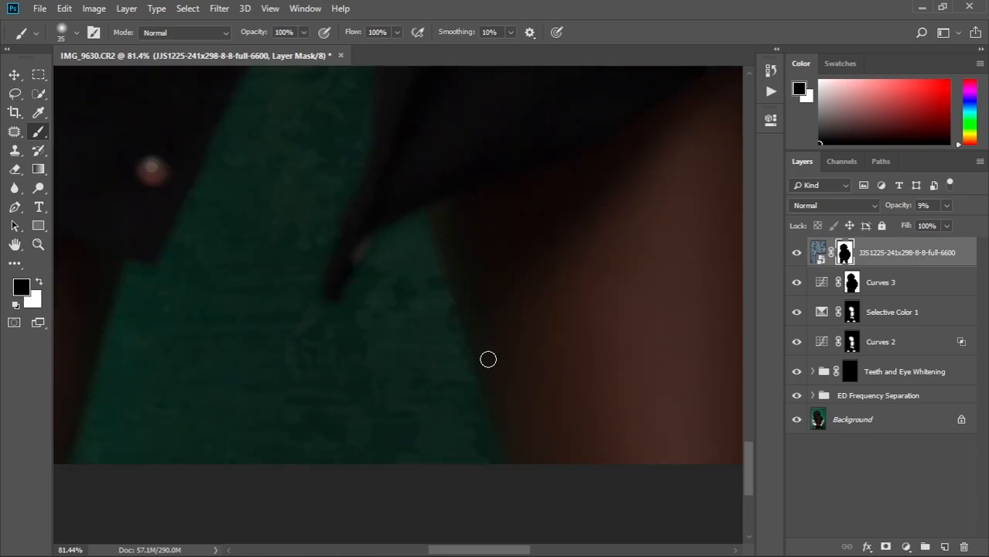
Step: Paint black on the mask along the right-hand thigh with a larger brush, and reduce the brush to 60 px for the jacket opening
key(bracketright)
key(bracketright)
key(bracketright)
key(bracketright)
key(bracketright)
key(bracketright)
key(bracketright)
drag(432, 172, 495, 343)
key(bracketleft)
key(bracketleft)
key(bracketleft)
key(bracketleft)
drag(263, 178, 266, 341)
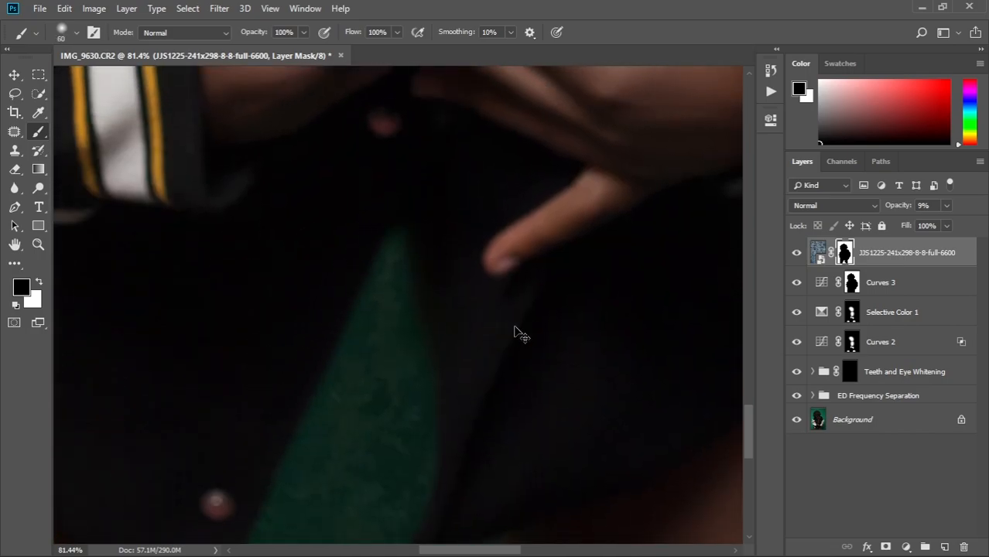
Step: Review the whole portrait and reduce the blue texture layer's opacity to 7%
key(ctrl+0)
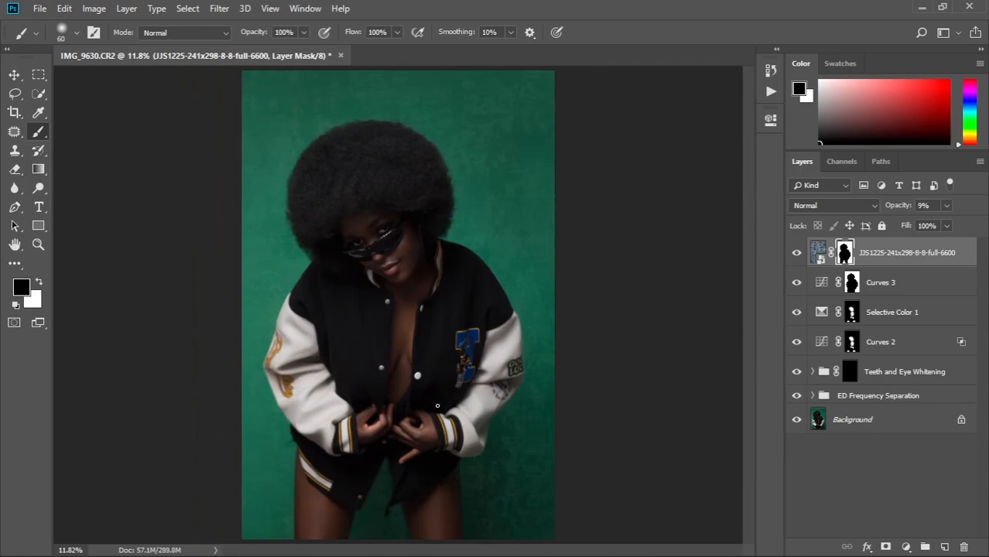
scroll(437, 406, down, 2)
scroll(447, 397, up, 1)
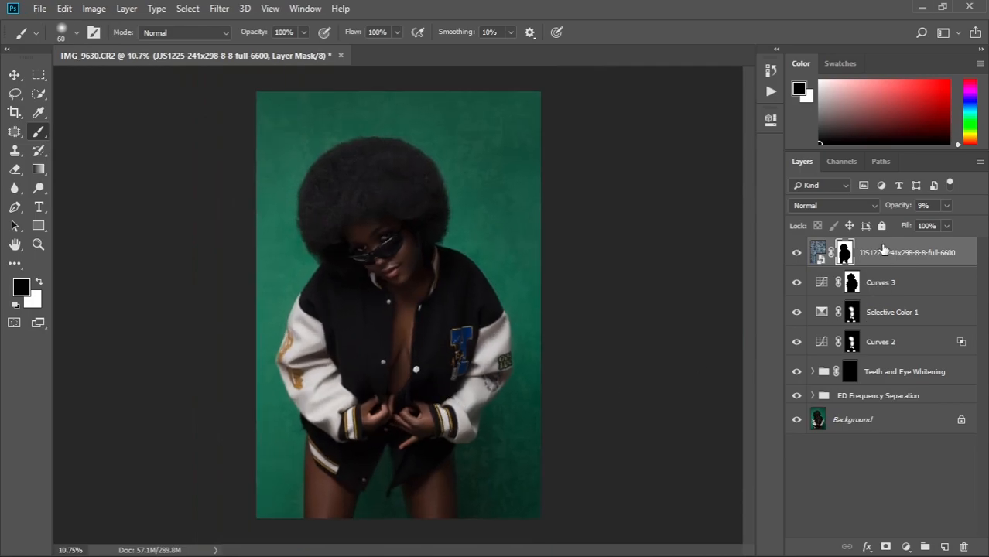
drag(902, 206, 901, 205)
Step: Paint white on the texture mask along the left edge of the afro with a 200 px brush
scroll(321, 309, up, 9)
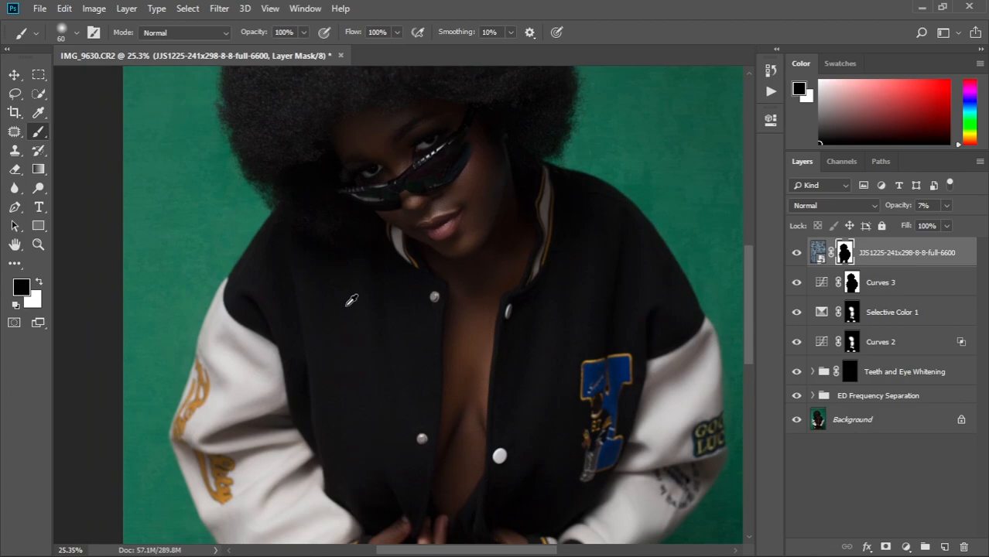
scroll(351, 301, up, 2)
mouse_move(321, 265)
mouse_down()
mouse_move(321, 415)
mouse_move(335, 434)
mouse_move(342, 309)
mouse_up()
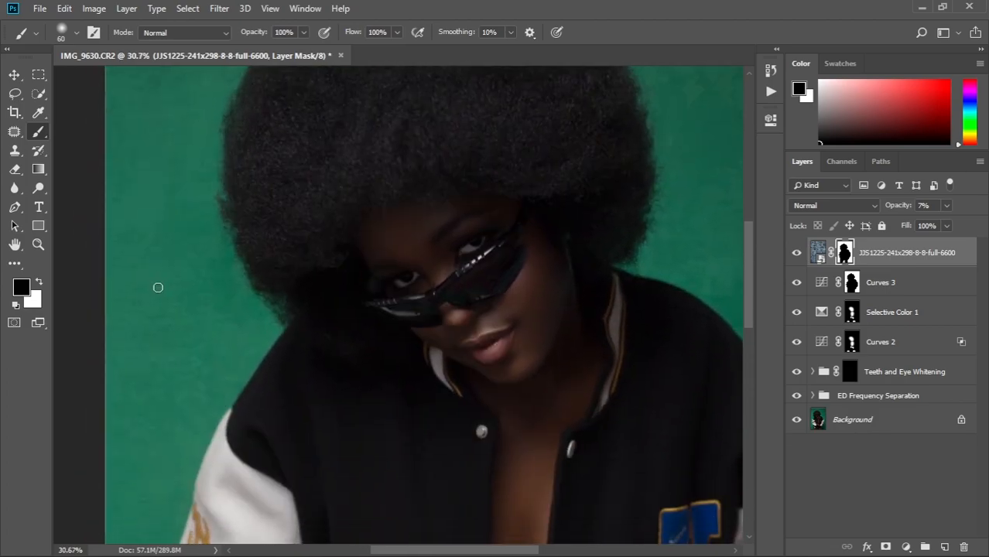
key(bracketright)
key(bracketright)
key(bracketright)
key(bracketright)
key(bracketright)
key(bracketright)
key(bracketright)
key(x)
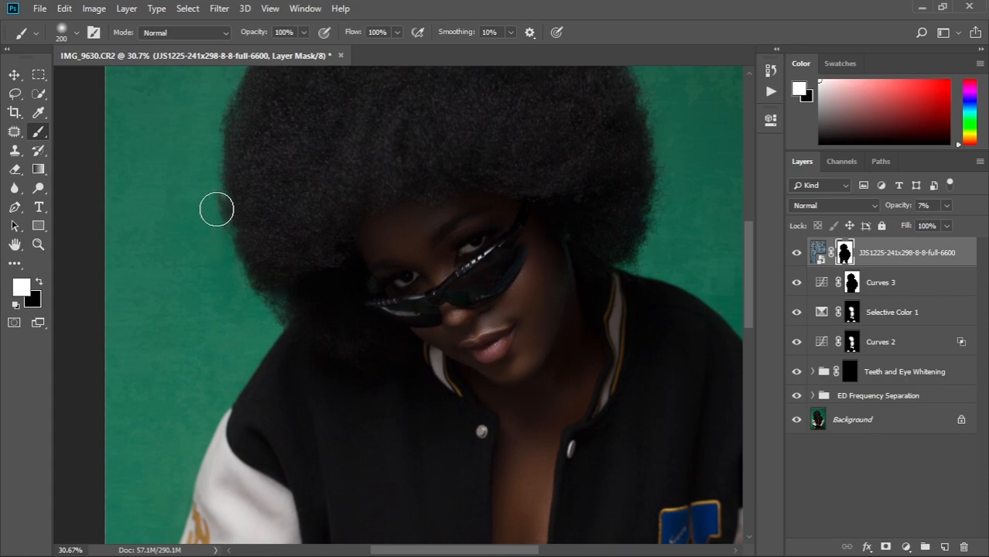
Step: Refine the texture mask in white with a 125 px brush where the right side of the afro meets the jacket shoulder
scroll(310, 155, up, 3)
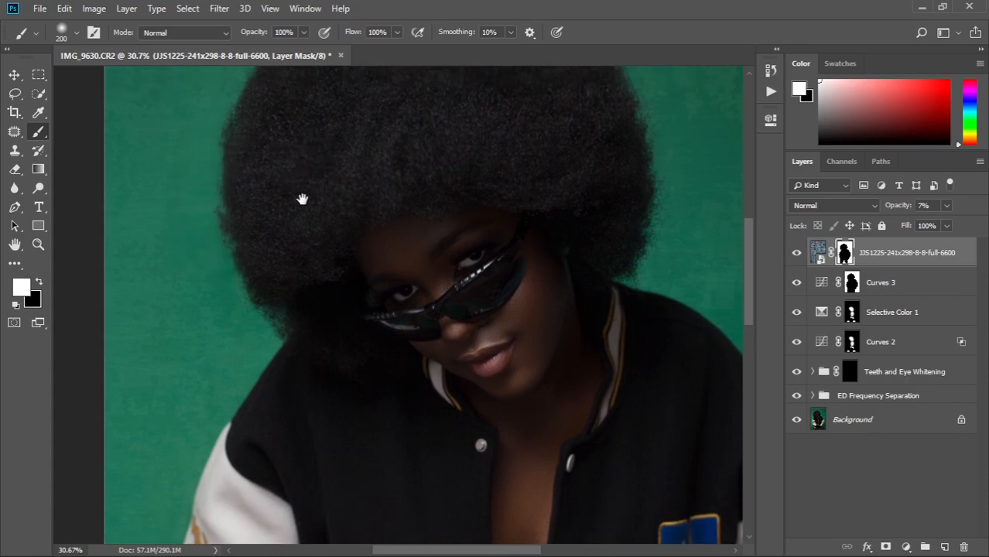
scroll(243, 141, up, 5)
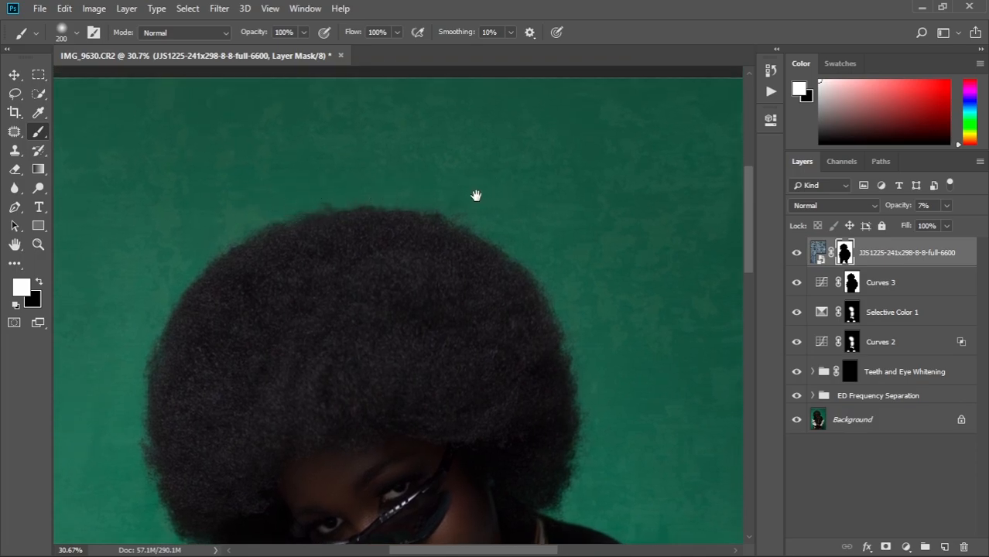
drag(521, 329, 463, 208)
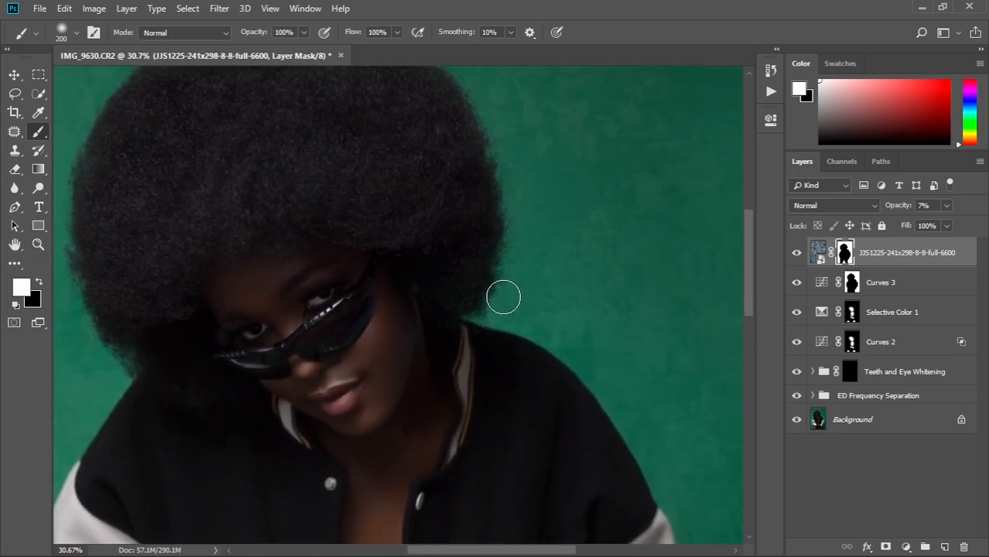
key(bracketleft)
key(bracketleft)
key(bracketleft)
drag(492, 320, 487, 311)
key(ctrl+0)
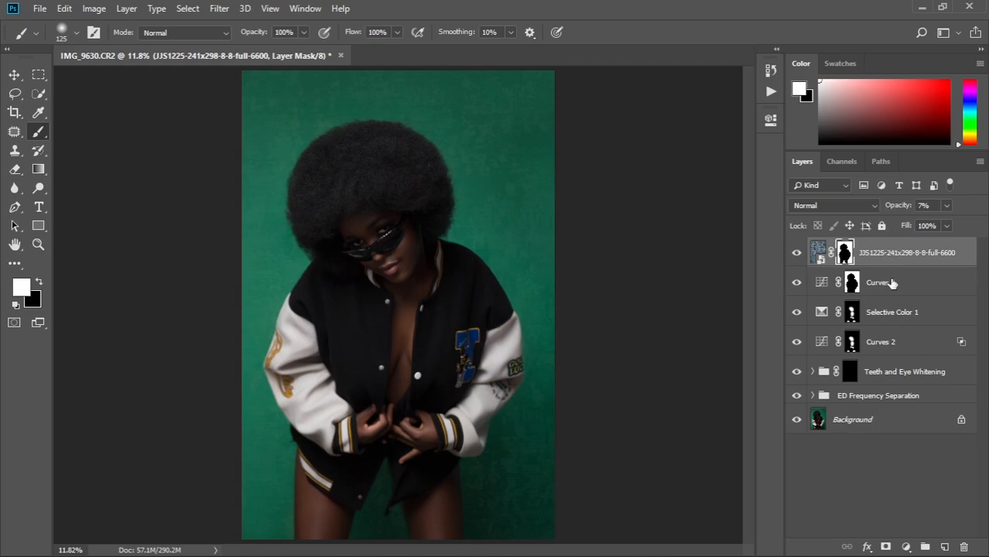
Step: Delete the Curves 3 adjustment layer and select the blue texture layer
click(852, 290)
drag(880, 289, 966, 547)
click(886, 254)
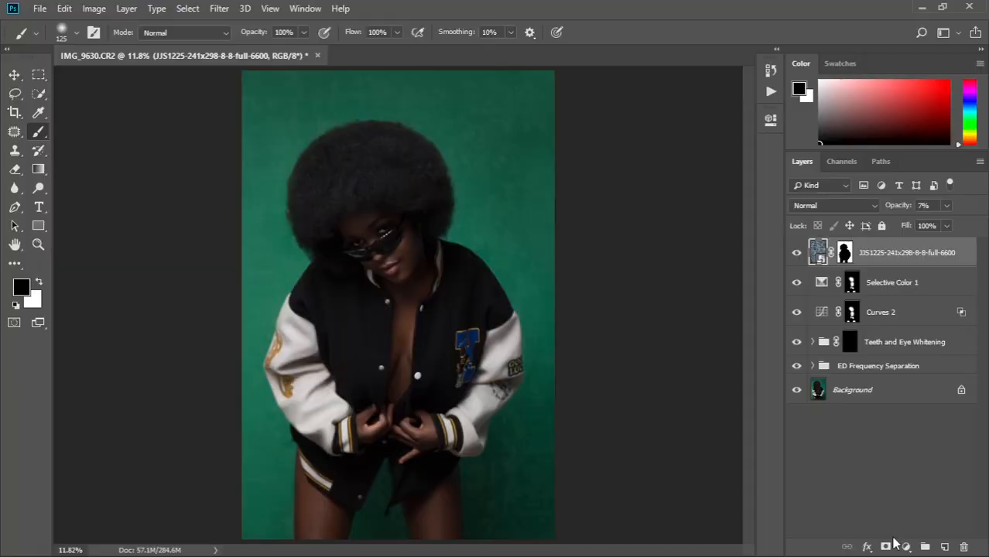
Step: Add a Selective Color adjustment above the texture and set its Reds to Cyan +47, Magenta +12, Yellow -11 and Black +26
click(907, 547)
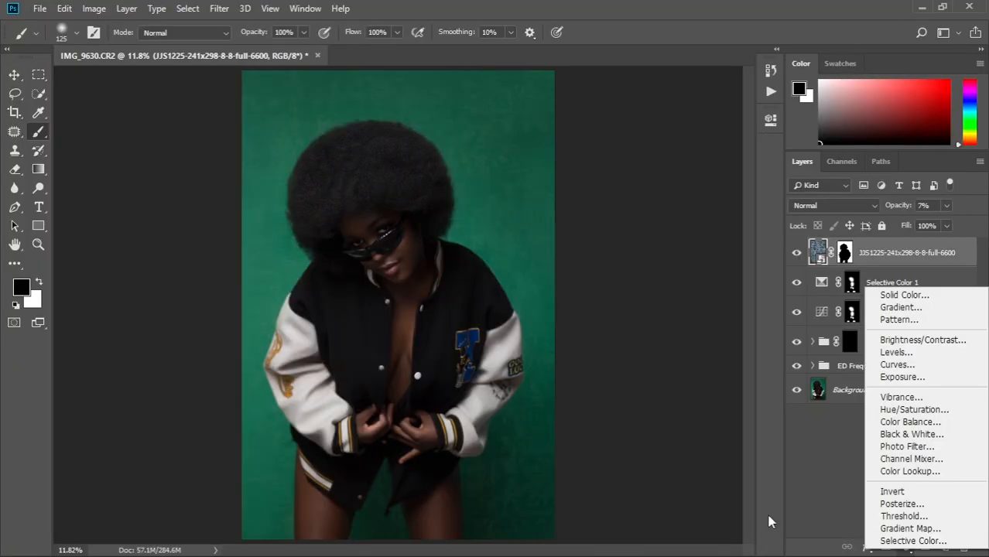
click(913, 541)
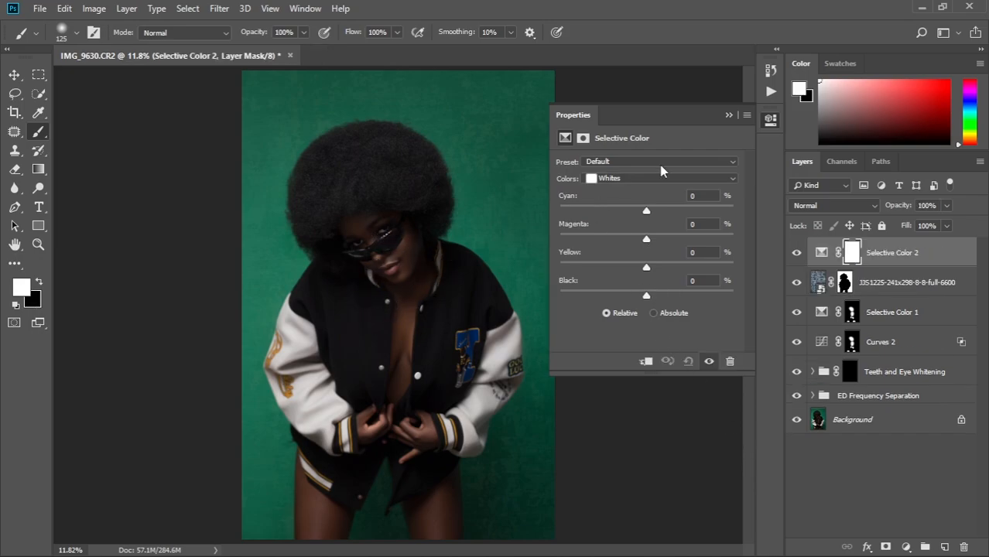
click(732, 178)
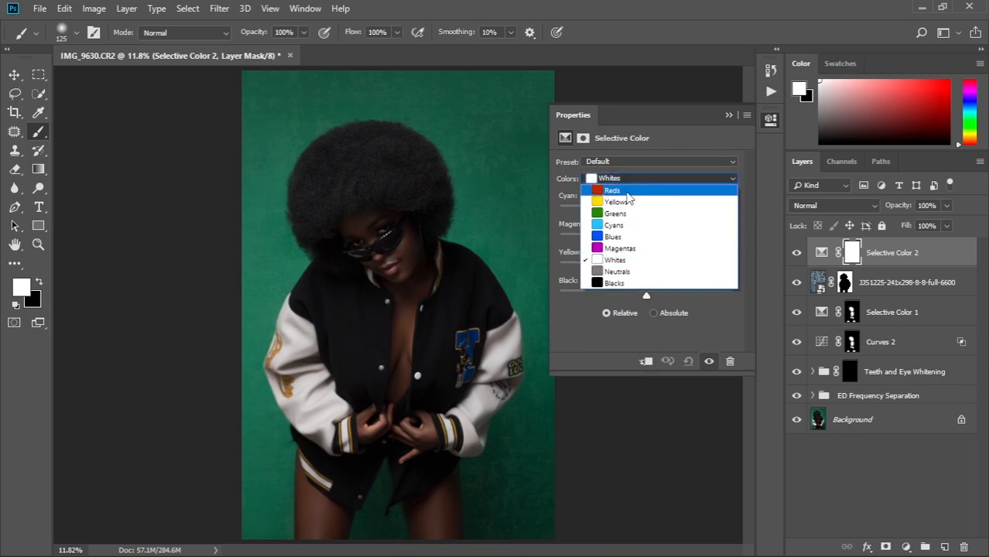
click(619, 190)
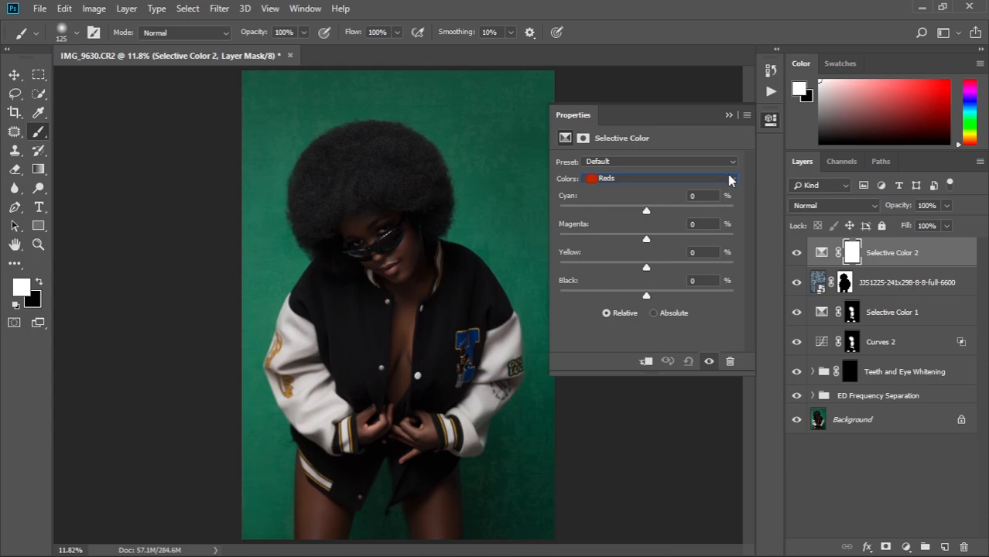
click(731, 179)
click(639, 192)
drag(646, 296, 668, 292)
drag(624, 268, 628, 211)
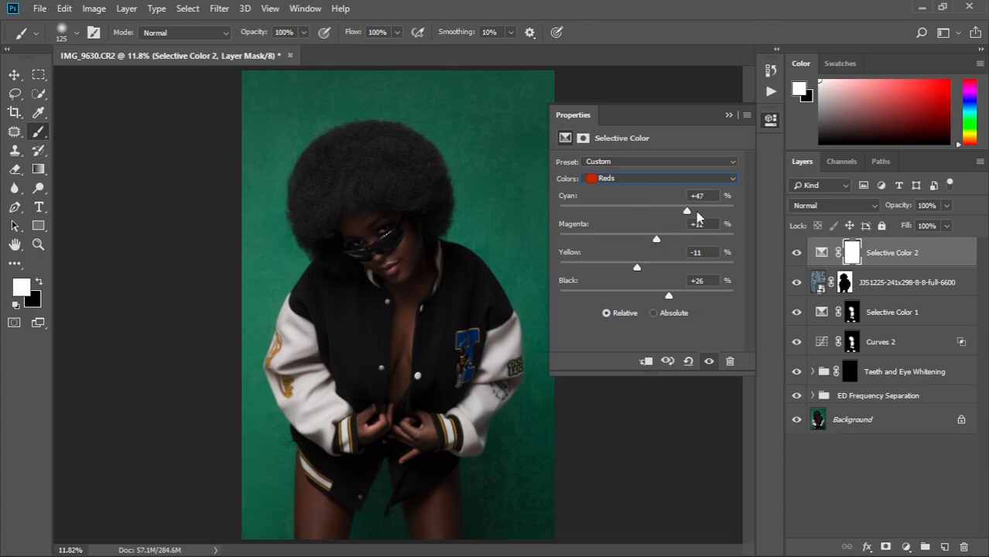
Step: Adjust the Reds of Selective Color 2 to Cyan -1, Magenta +14 and Black +22
mouse_move(672, 242)
mouse_down()
mouse_move(636, 243)
mouse_move(659, 240)
mouse_up()
mouse_move(669, 296)
mouse_down()
mouse_move(641, 297)
mouse_move(667, 296)
mouse_up()
Step: Set the Yellows to Cyan -25, Magenta +26, Yellow -36 and Black +24, and compare the image with the adjustment hidden and shown
click(722, 178)
click(701, 193)
drag(647, 267, 617, 270)
drag(647, 241, 670, 241)
drag(646, 210, 617, 214)
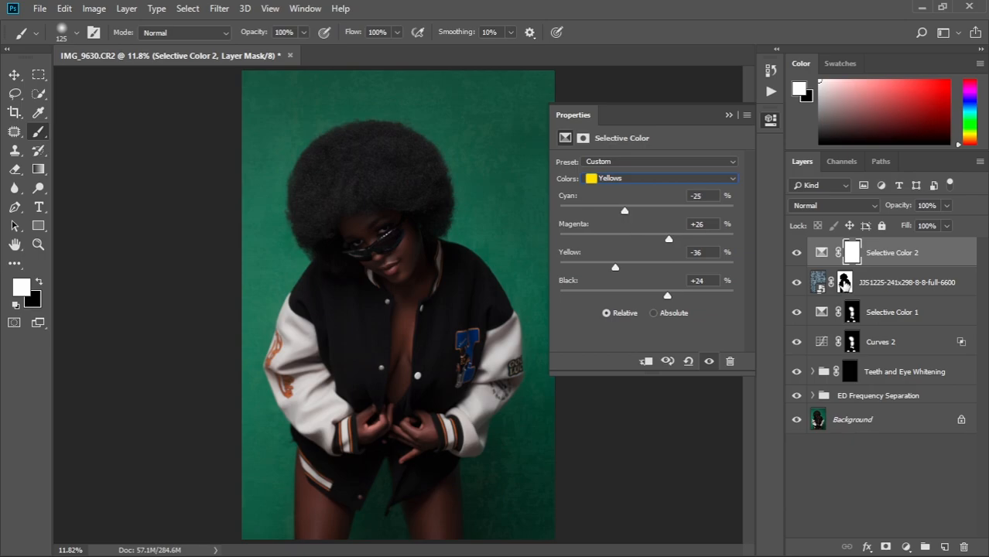
click(797, 254)
click(797, 254)
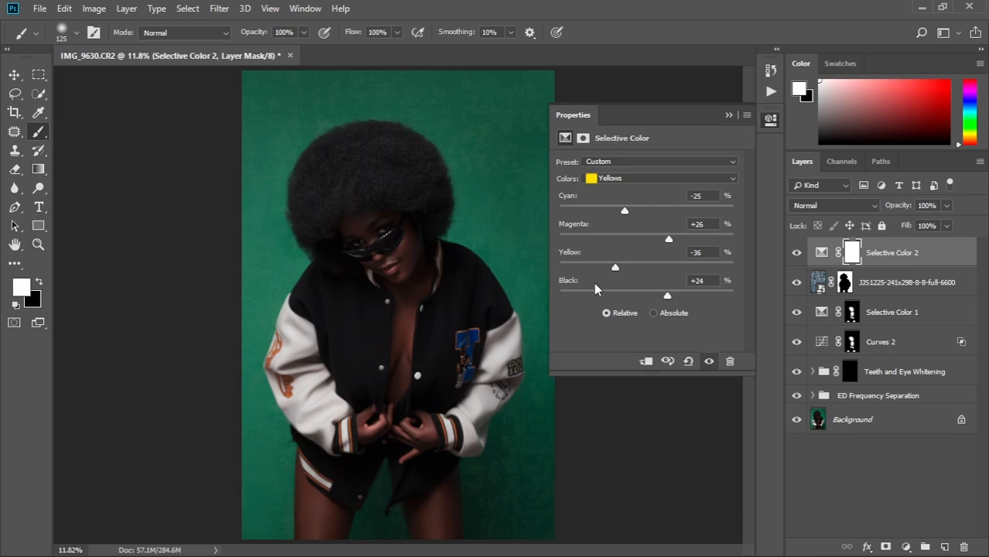
Step: Readjust the Yellows to Cyan +14, Magenta +19, Yellow -15 and Black +7, checking the whole portrait
mouse_move(615, 267)
mouse_down()
mouse_move(643, 268)
mouse_move(634, 268)
mouse_up()
drag(669, 300, 653, 296)
drag(669, 240, 664, 244)
drag(624, 211, 659, 211)
key(ctrl+plus)
key(ctrl+plus)
key(ctrl+minus)
key(ctrl+minus)
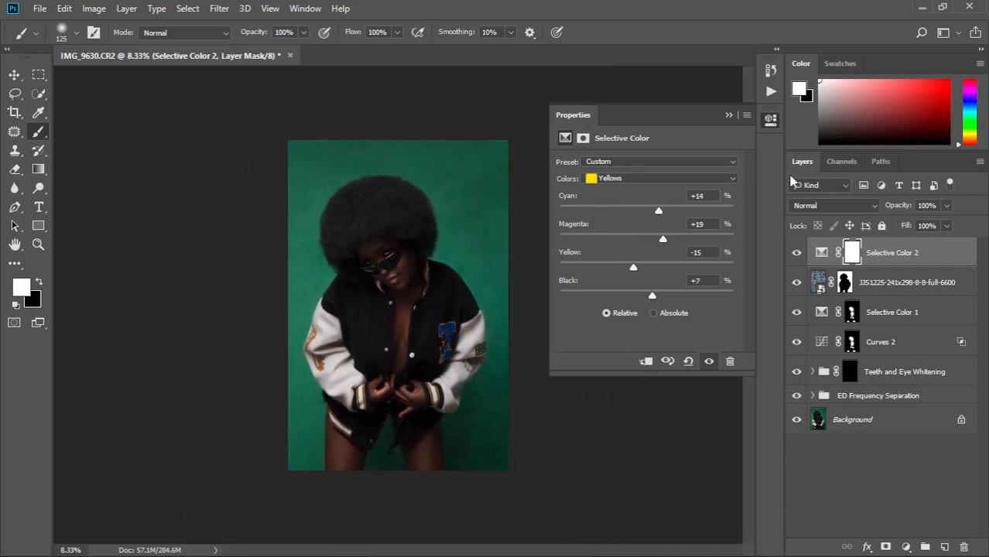
key(ctrl+0)
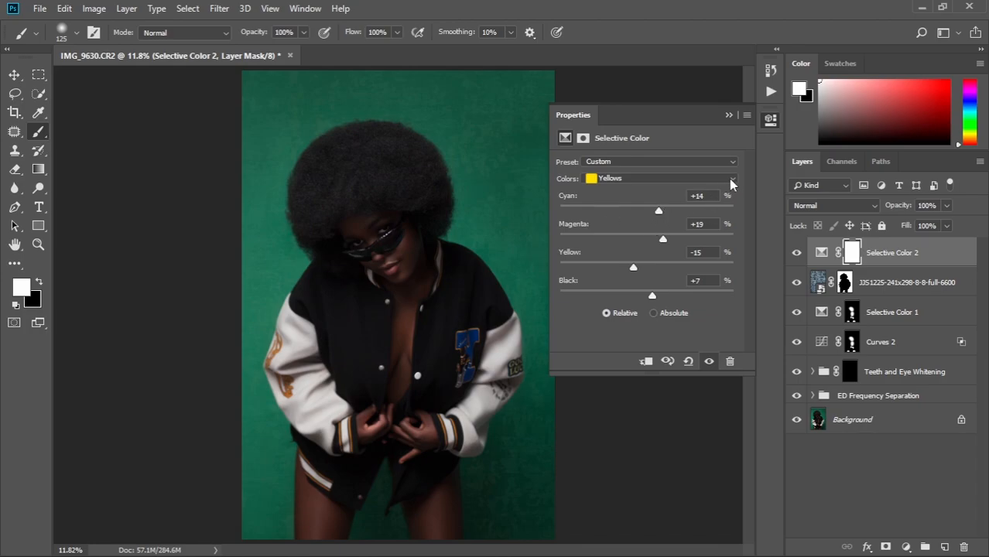
Step: Return to the Reds and raise their Yellow to +9
click(696, 178)
click(619, 181)
drag(621, 267, 654, 268)
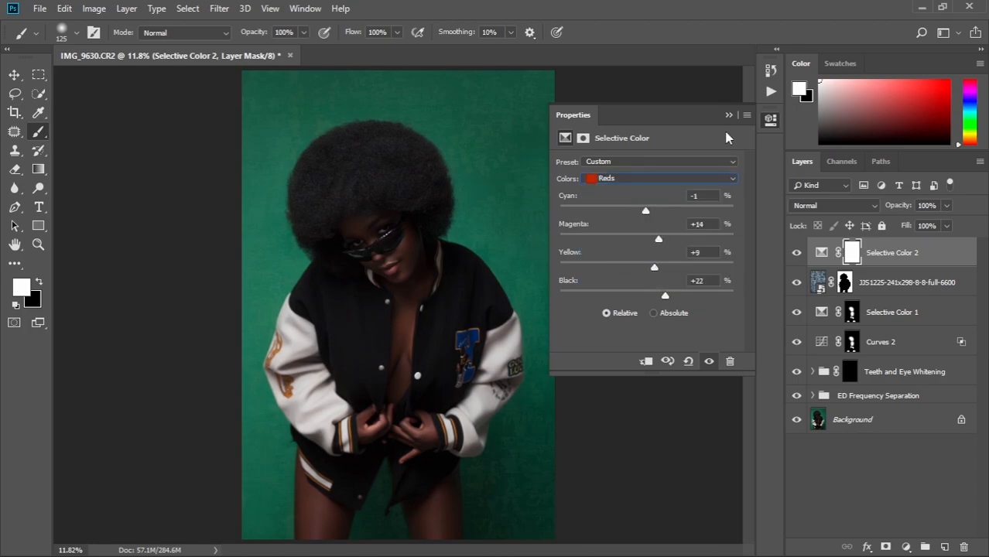
Step: Set the Neutrals to Cyan -2, Magenta -1, Yellow +3 and Black +3
click(724, 184)
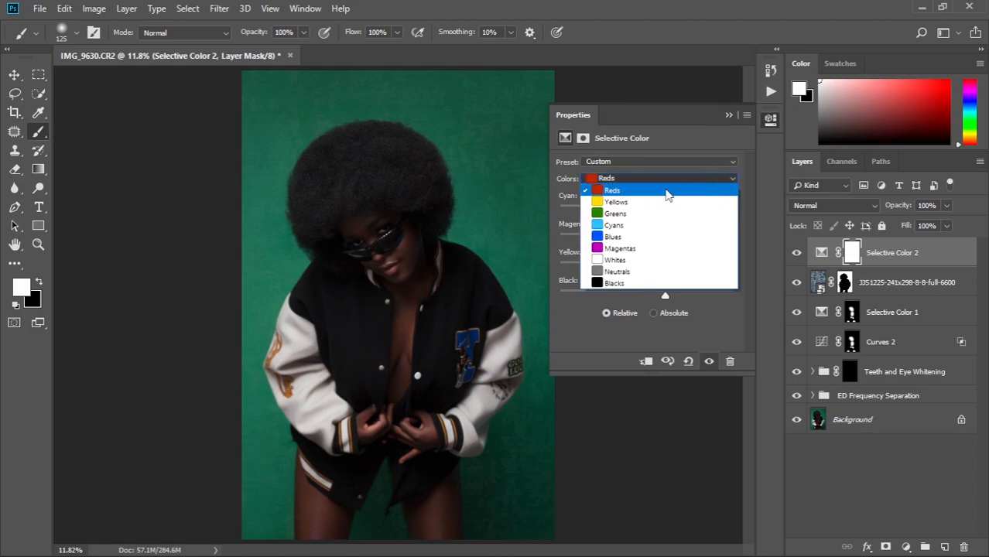
click(641, 271)
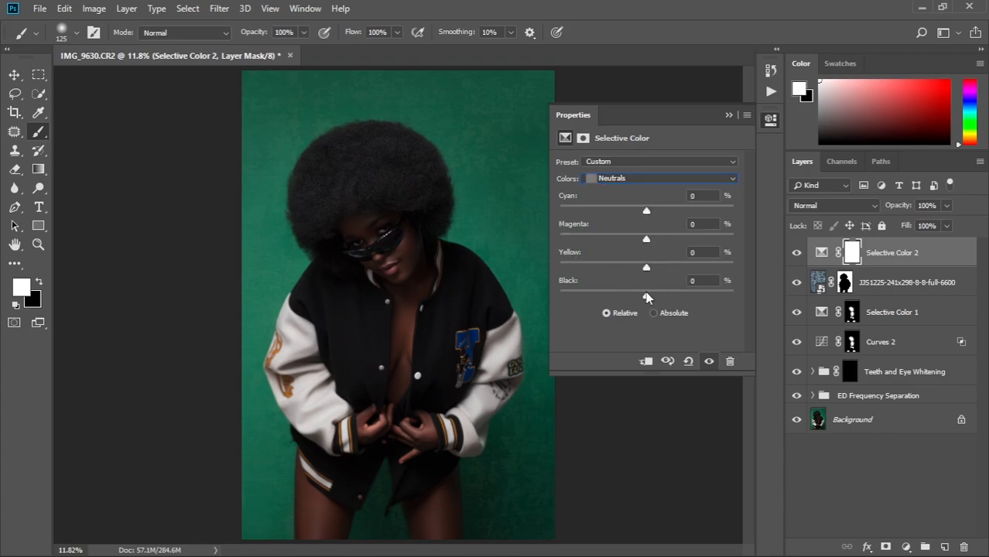
drag(647, 298, 650, 270)
drag(647, 239, 646, 217)
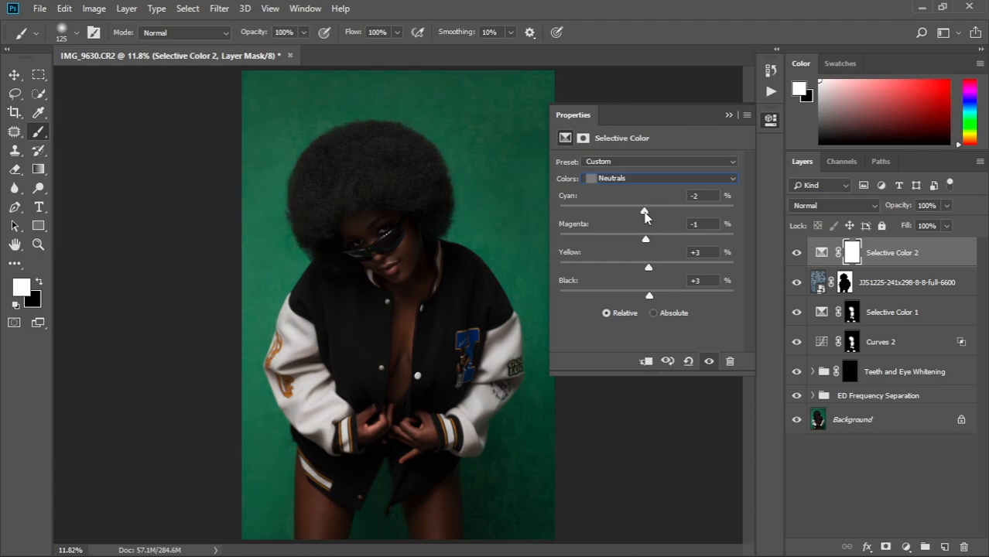
click(729, 117)
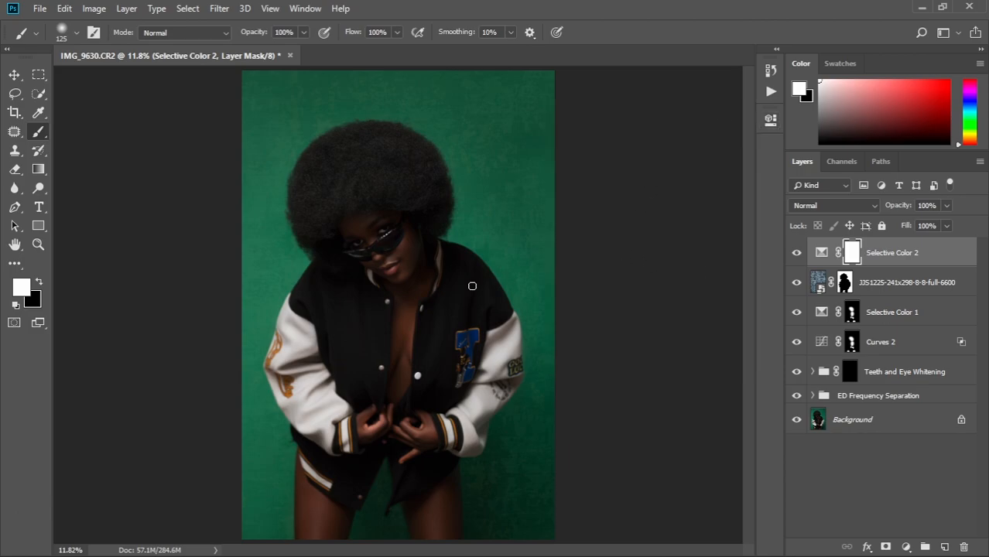
Step: Set the Greens of Selective Color 2 to Cyan +21, Magenta +13, Yellow -70 and Black -1, and slightly fine-tune Cyan, Yellow and Black
double_click(822, 253)
click(728, 181)
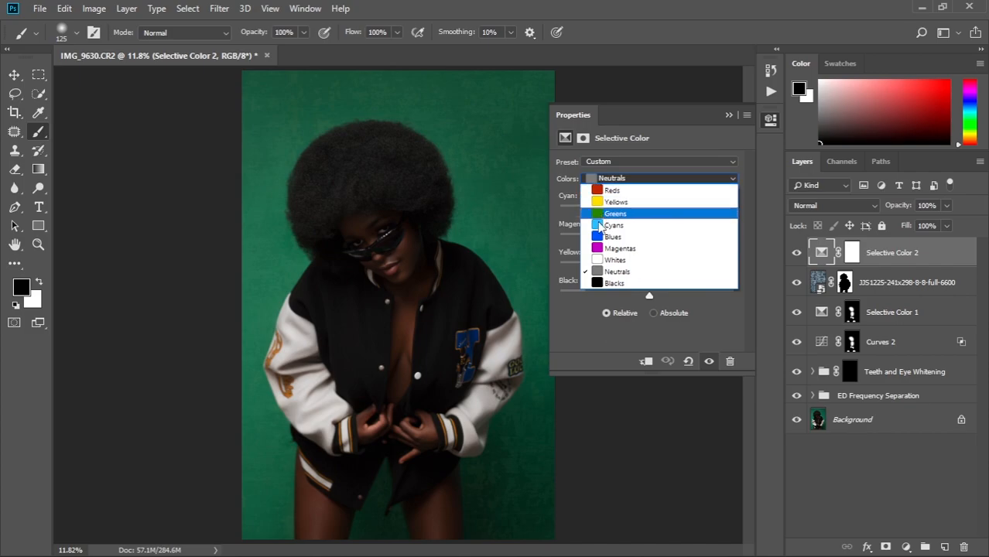
click(635, 213)
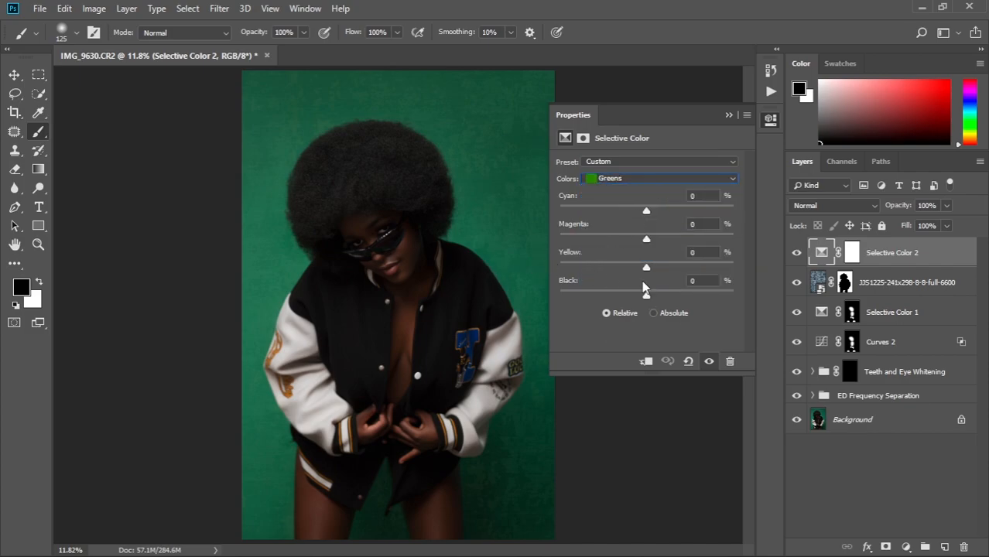
mouse_move(647, 296)
mouse_down()
mouse_move(613, 293)
mouse_move(651, 292)
mouse_move(618, 295)
mouse_move(667, 268)
mouse_move(582, 268)
mouse_move(623, 294)
mouse_move(656, 298)
mouse_move(646, 297)
mouse_up()
drag(643, 237, 666, 219)
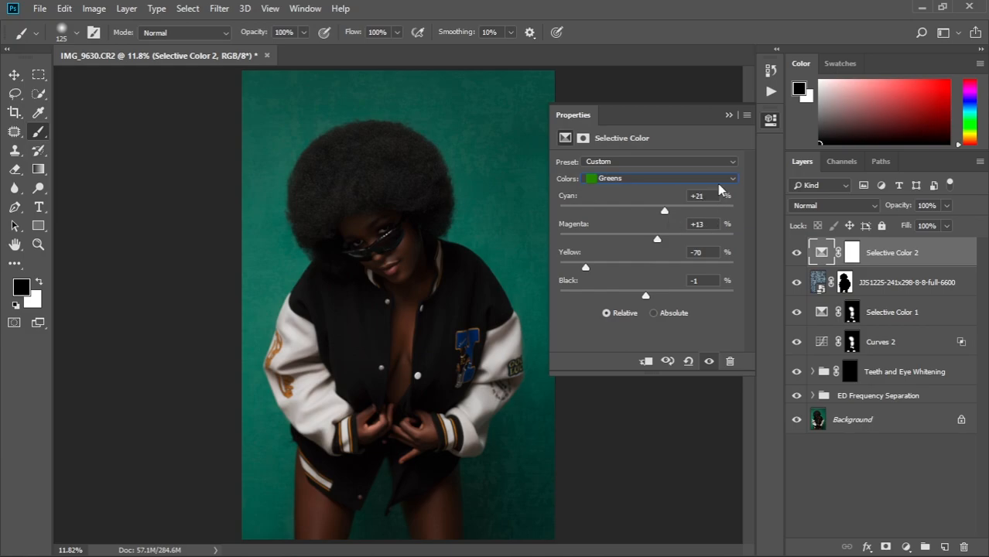
drag(667, 217, 659, 218)
drag(645, 297, 649, 306)
drag(584, 267, 589, 267)
Step: Set the Cyans to Cyan +17, Magenta +33, Yellow -24 and Black +40 to deepen the teal backdrop
click(729, 181)
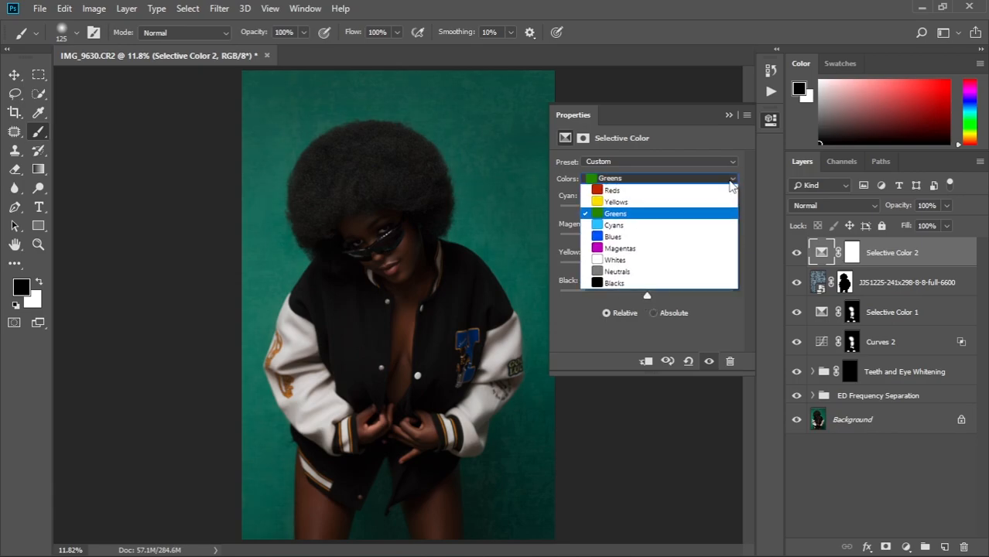
click(634, 228)
drag(648, 295, 685, 299)
drag(647, 268, 661, 213)
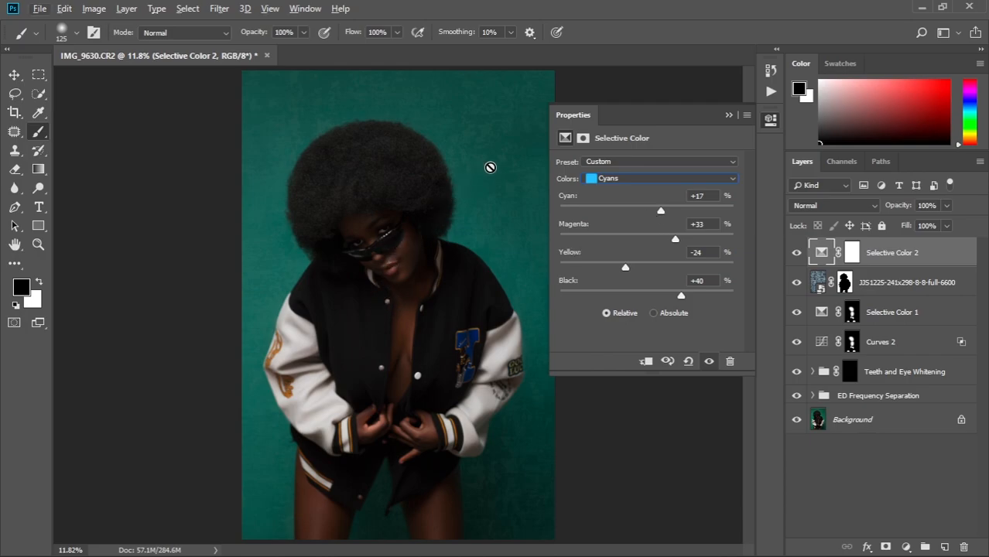
click(728, 115)
Step: Examine the face and the full portrait, comparing the color grade with Selective Color 2 hidden and shown
scroll(391, 229, up, 4)
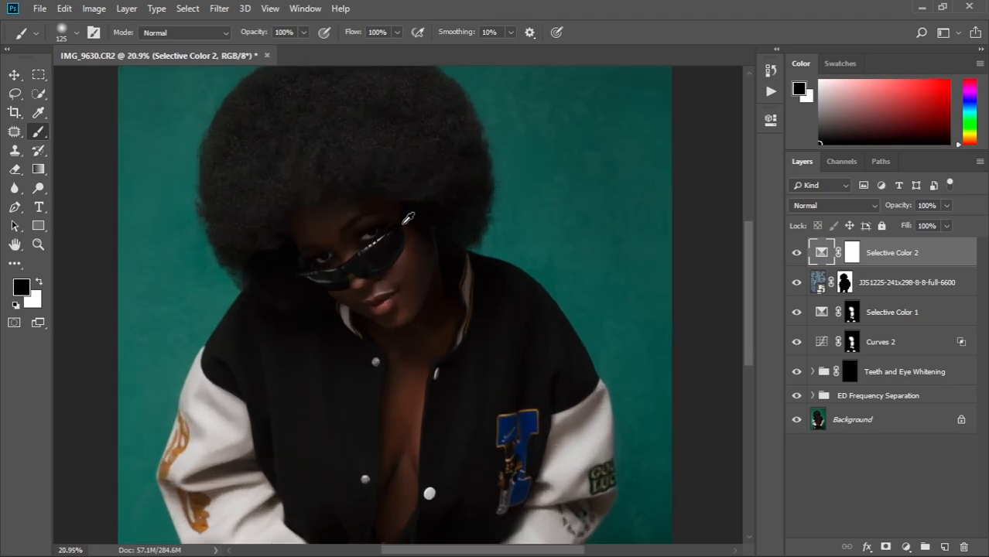
scroll(408, 219, down, 1)
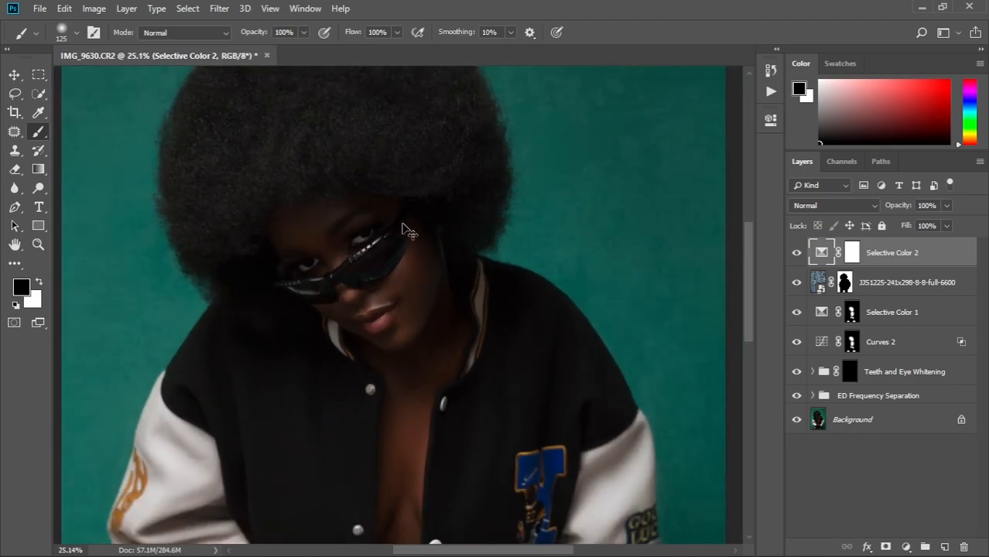
scroll(402, 225, down, 3)
scroll(402, 224, down, 2)
scroll(403, 224, up, 2)
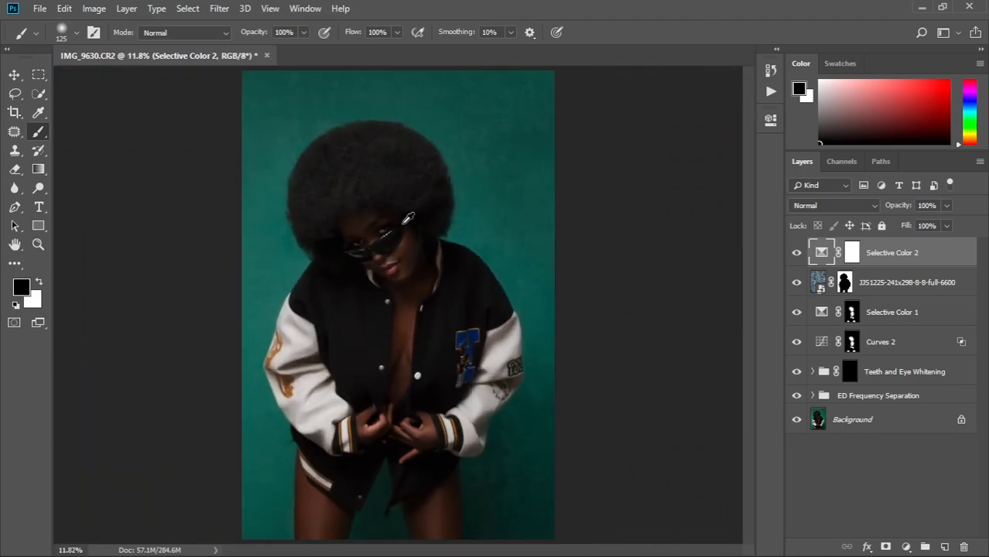
scroll(403, 224, down, 1)
click(796, 252)
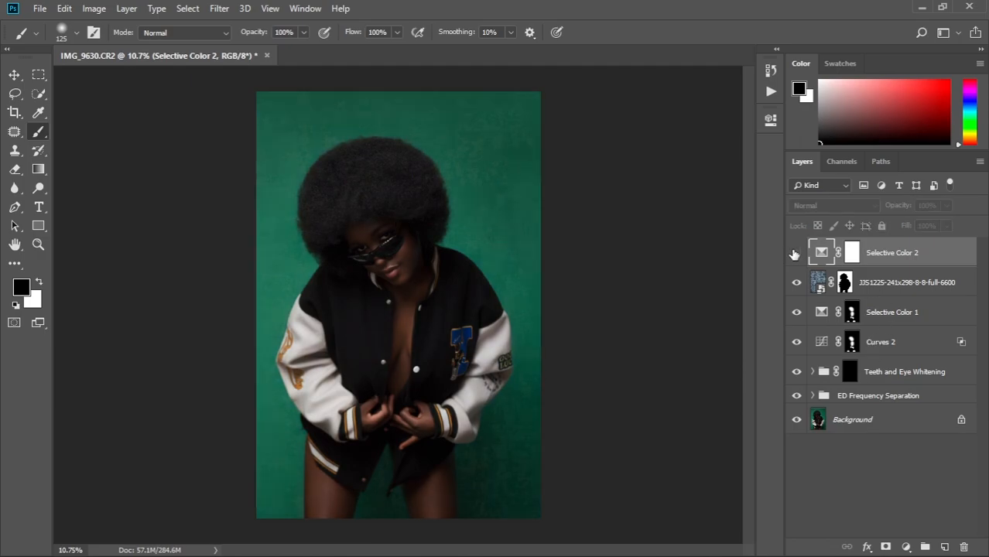
click(796, 252)
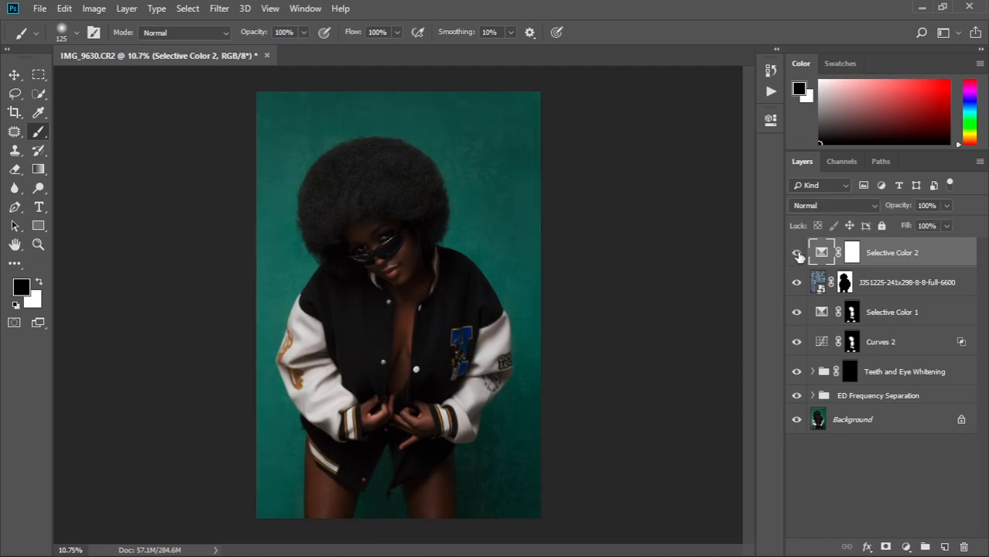
scroll(419, 259, up, 6)
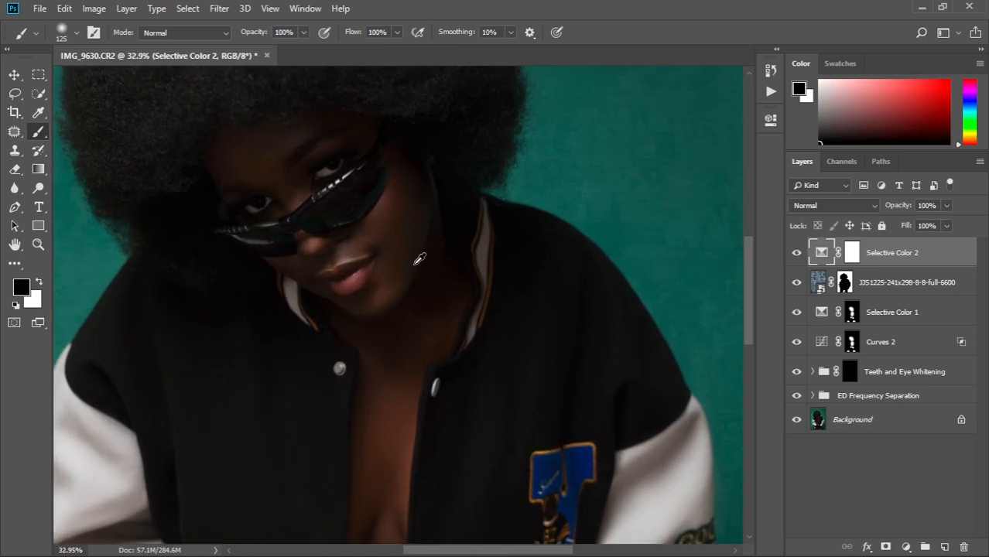
drag(375, 230, 440, 283)
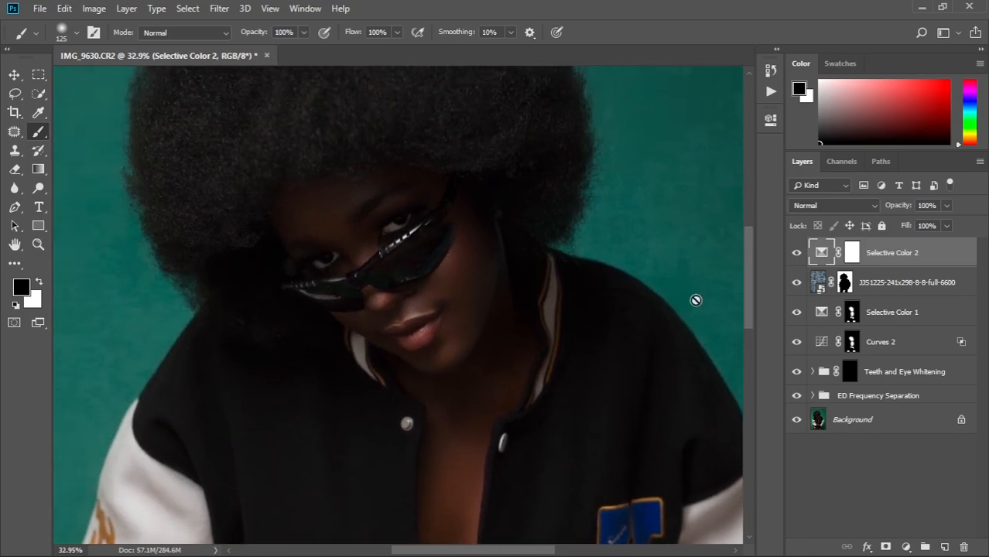
Step: Choose the Blacks range in Selective Color 2 and check the portrait both close up and as a whole
double_click(823, 257)
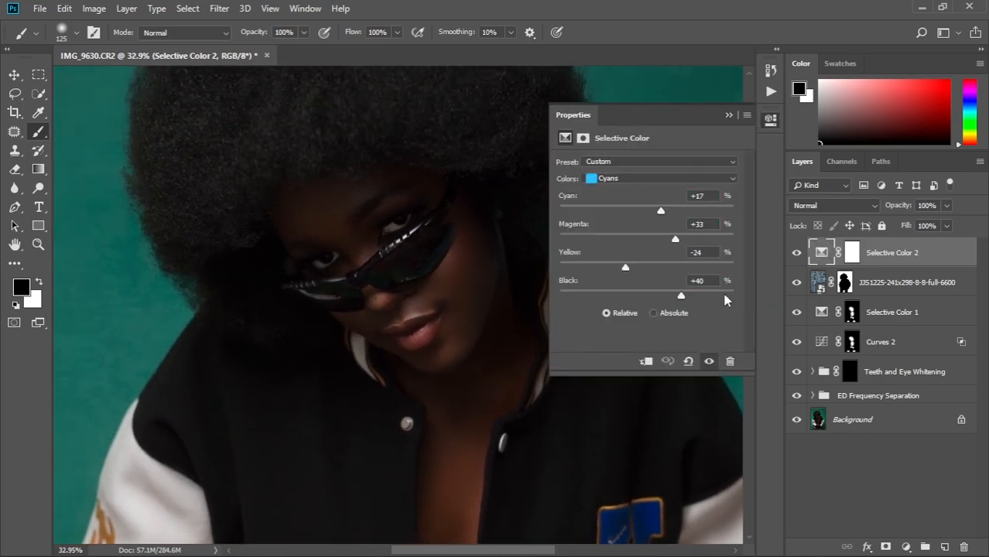
click(730, 179)
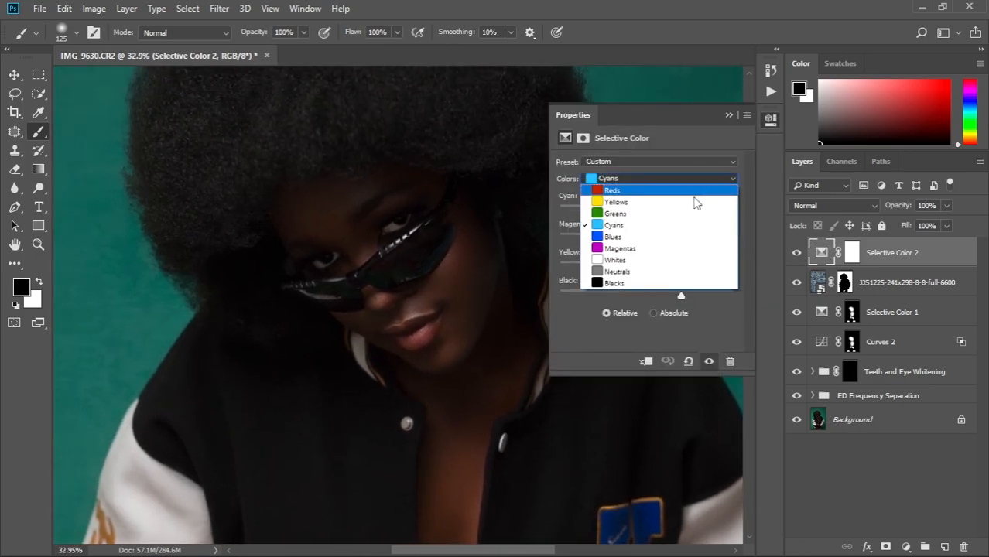
click(649, 283)
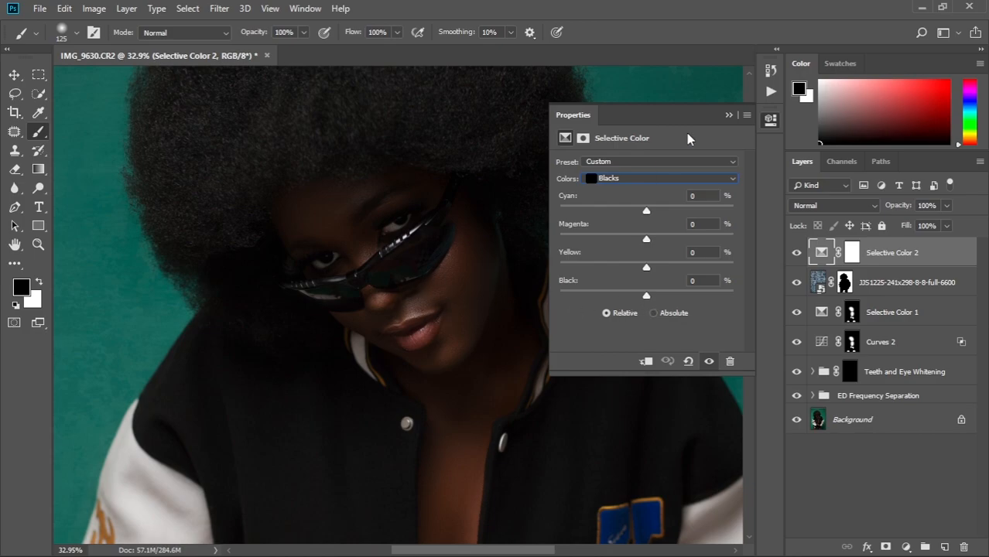
click(729, 115)
key(ctrl+0)
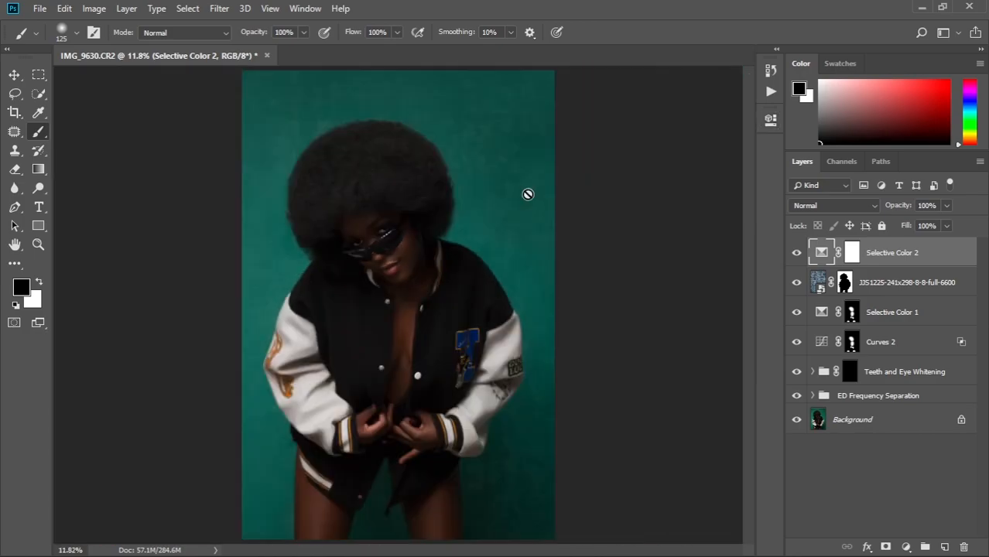
scroll(443, 290, up, 3)
scroll(443, 290, down, 4)
scroll(448, 285, up, 1)
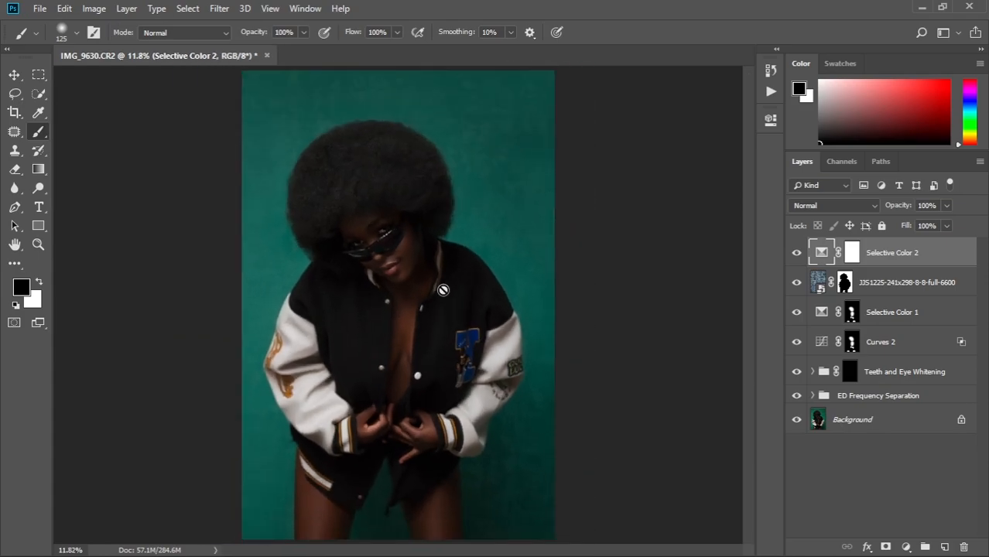
Step: Set the Blacks to Yellow -3 and Black -2, and make small corrections to their Black, Magenta and Cyan amounts
double_click(823, 254)
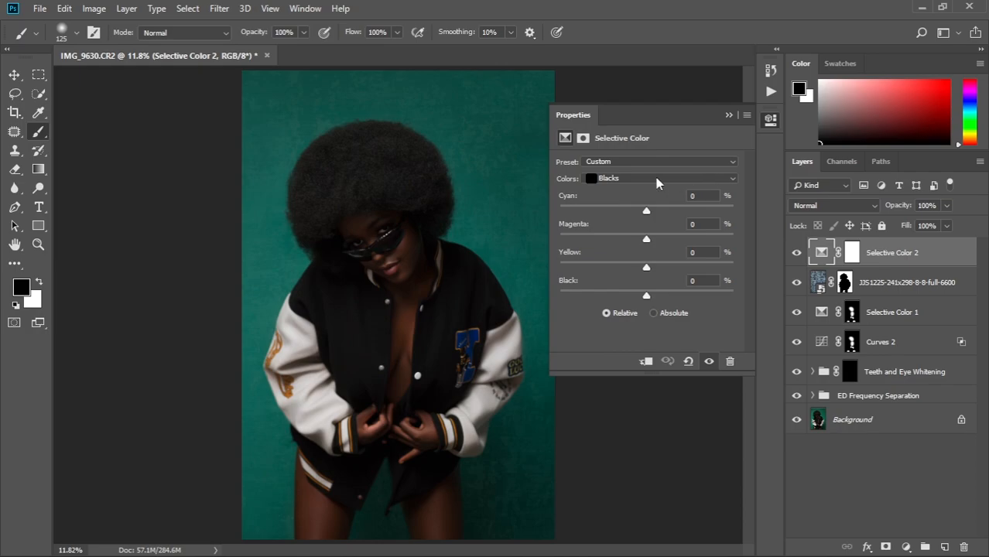
drag(648, 297, 645, 300)
click(651, 268)
drag(651, 275, 646, 271)
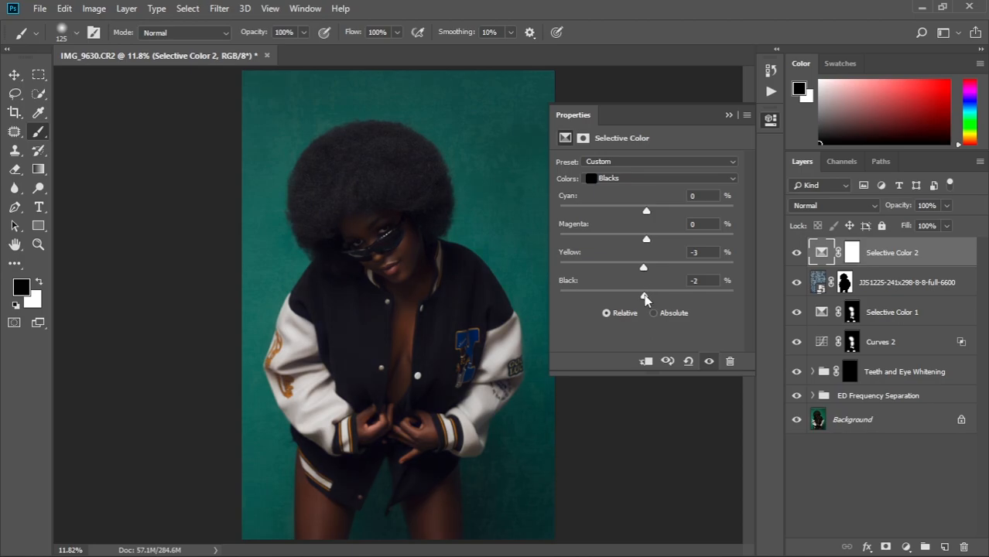
drag(643, 295, 646, 299)
drag(649, 245, 647, 270)
drag(647, 216, 648, 216)
click(729, 116)
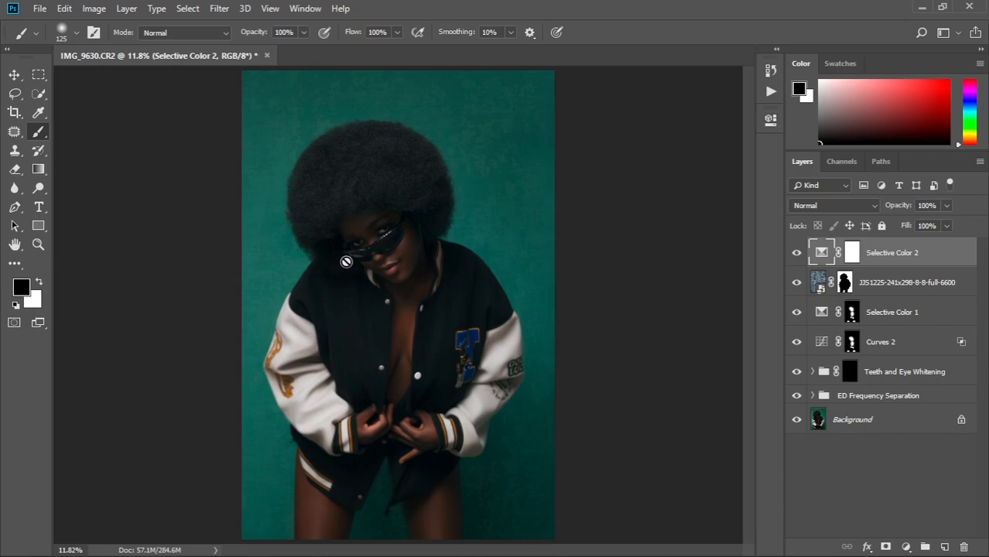
Step: Inspect the portrait, set the Whites of Selective Color 2 to Black -32 and adjust their other color amounts
scroll(367, 289, up, 3)
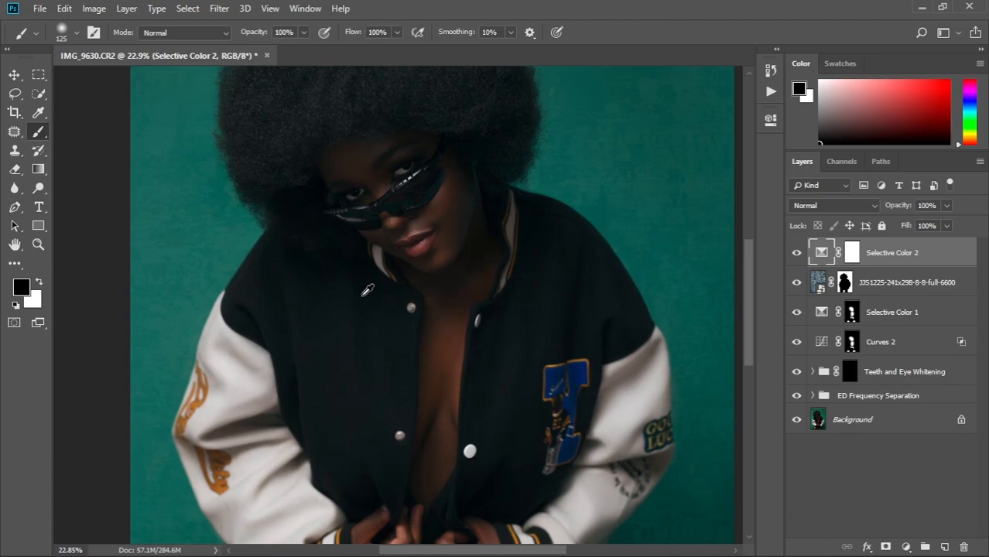
scroll(367, 289, down, 3)
scroll(366, 290, down, 1)
scroll(366, 290, up, 1)
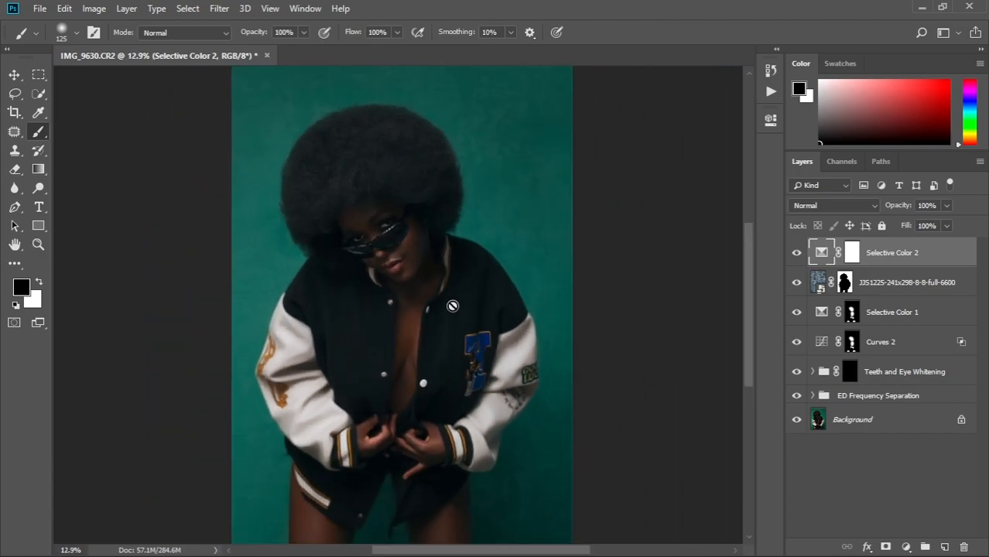
double_click(818, 260)
click(688, 178)
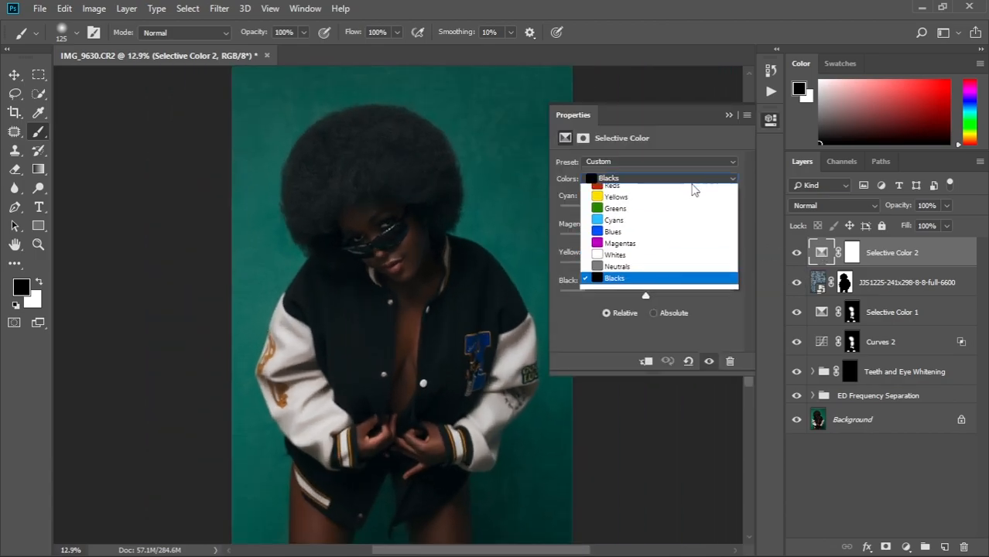
click(622, 246)
drag(649, 296, 618, 296)
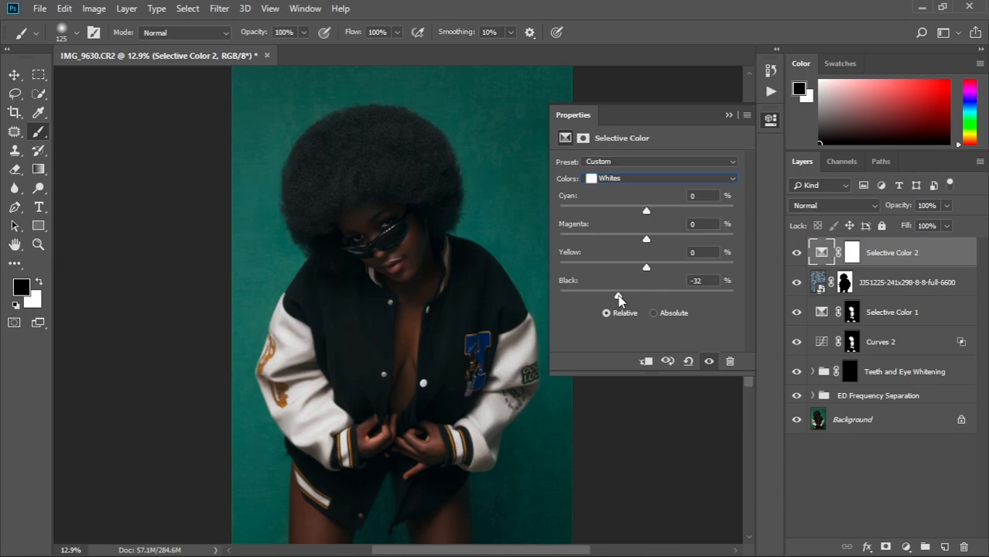
drag(646, 264, 662, 210)
click(729, 114)
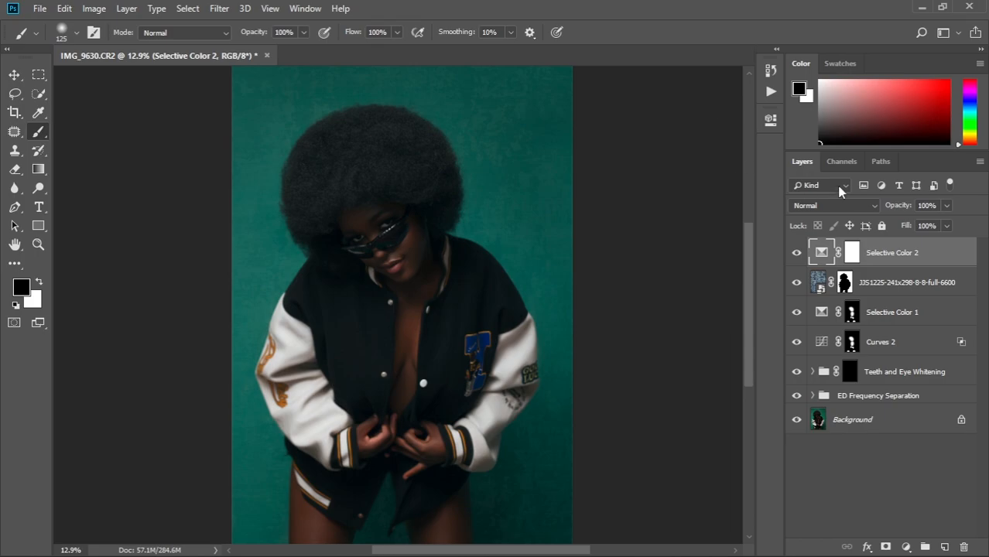
Step: Add a Hue/Saturation layer, sample the green backdrop to target the Cyans, and set their Saturation to +49 and Lightness to -10
click(907, 548)
click(903, 408)
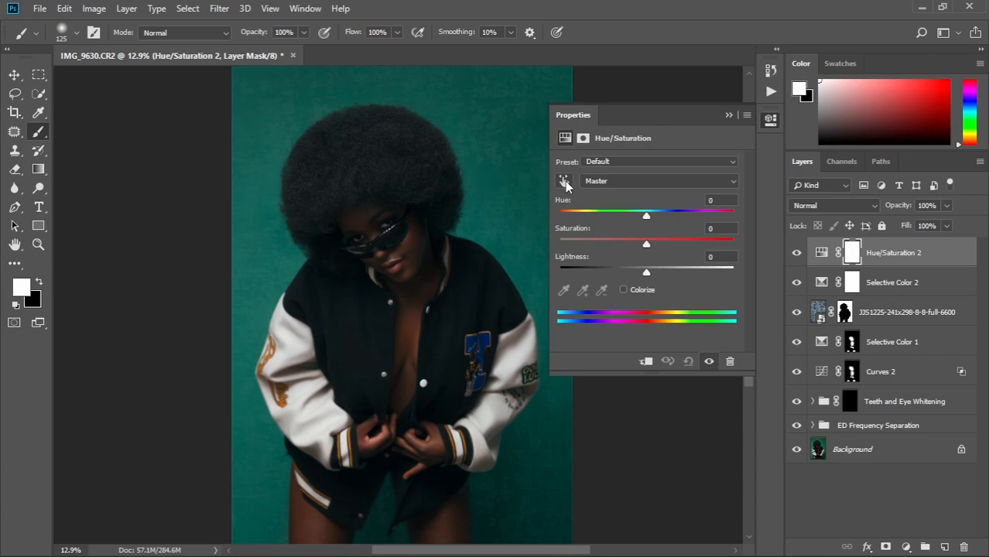
click(564, 181)
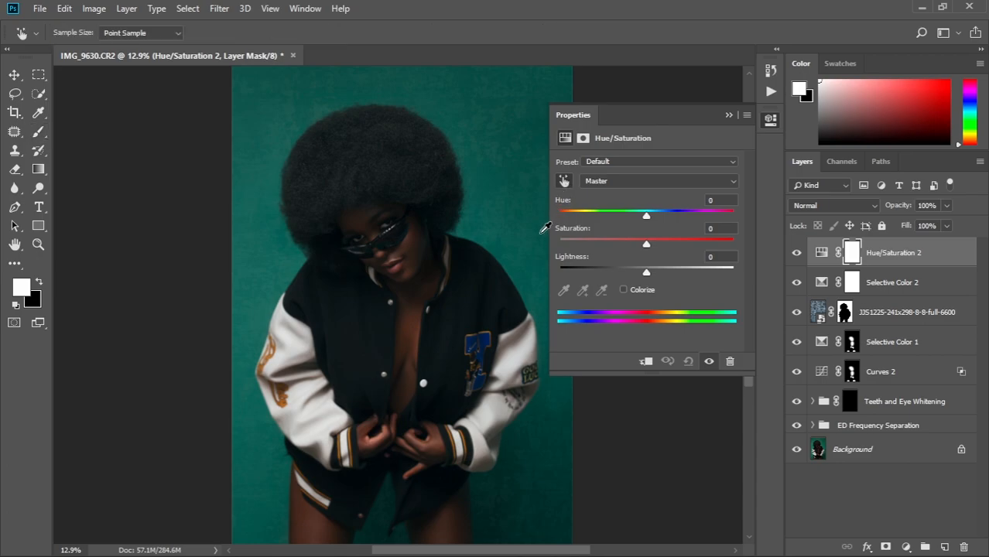
click(505, 193)
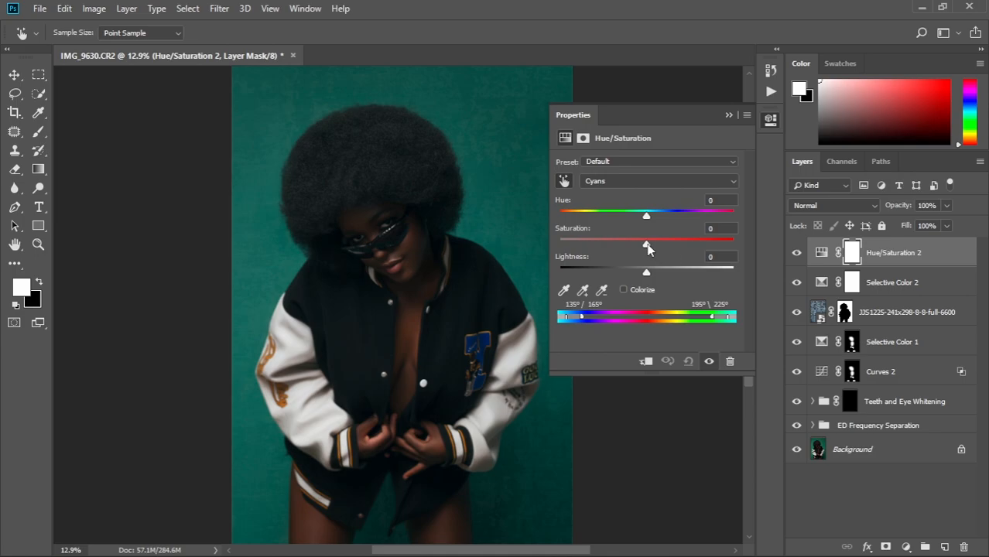
drag(648, 247, 674, 246)
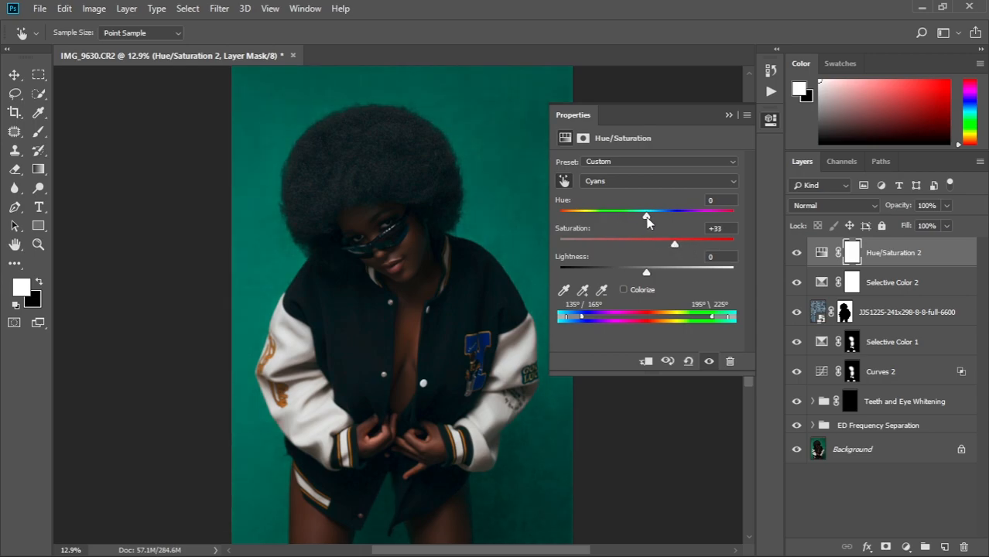
mouse_move(647, 220)
mouse_down()
mouse_move(665, 221)
mouse_move(639, 220)
mouse_move(648, 218)
mouse_up()
mouse_move(649, 274)
mouse_down()
mouse_move(658, 274)
mouse_move(639, 275)
mouse_up()
drag(674, 244, 694, 244)
drag(691, 245, 689, 245)
Step: Add another Hue/Saturation layer, sample the chest skin to target the Reds, slightly raise their Saturation and set Hue to 0
click(906, 547)
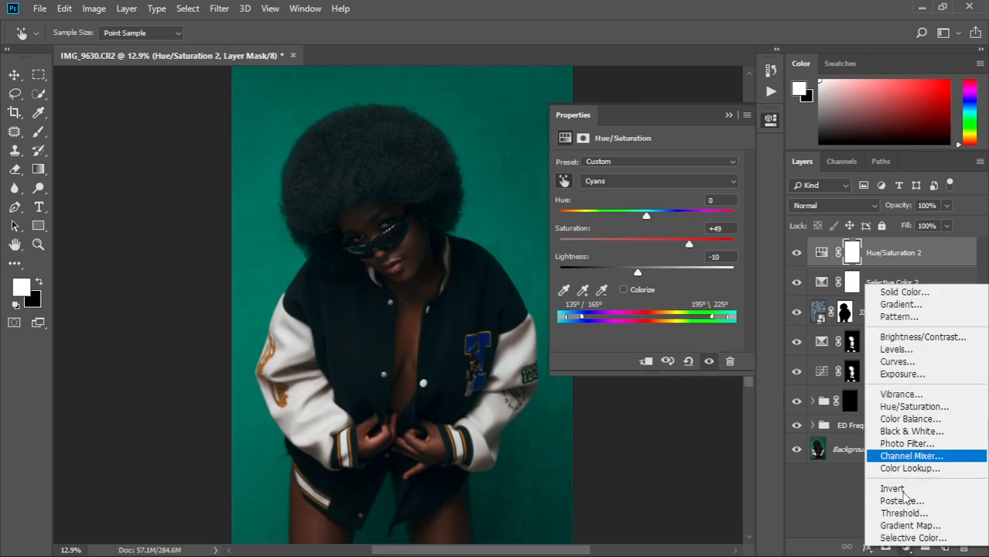
click(906, 407)
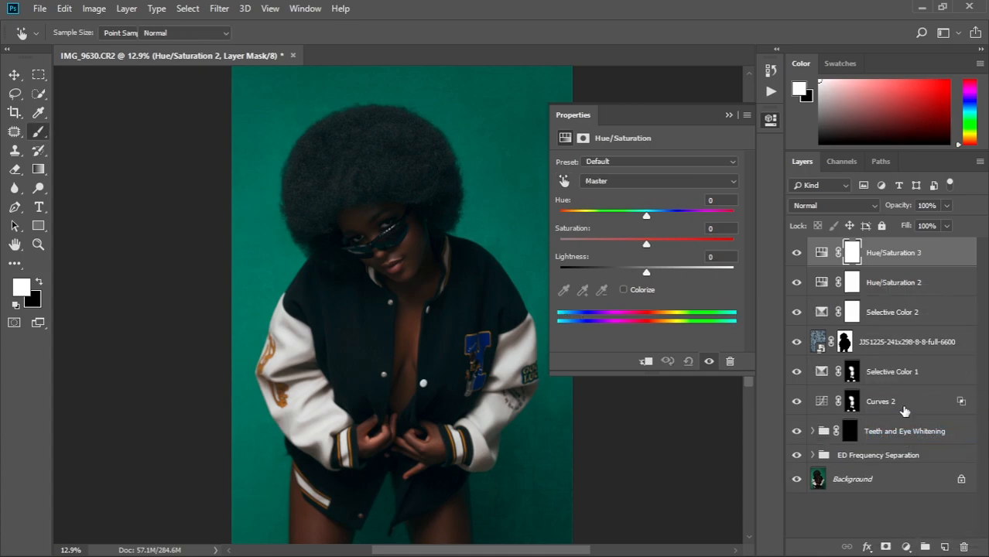
click(562, 182)
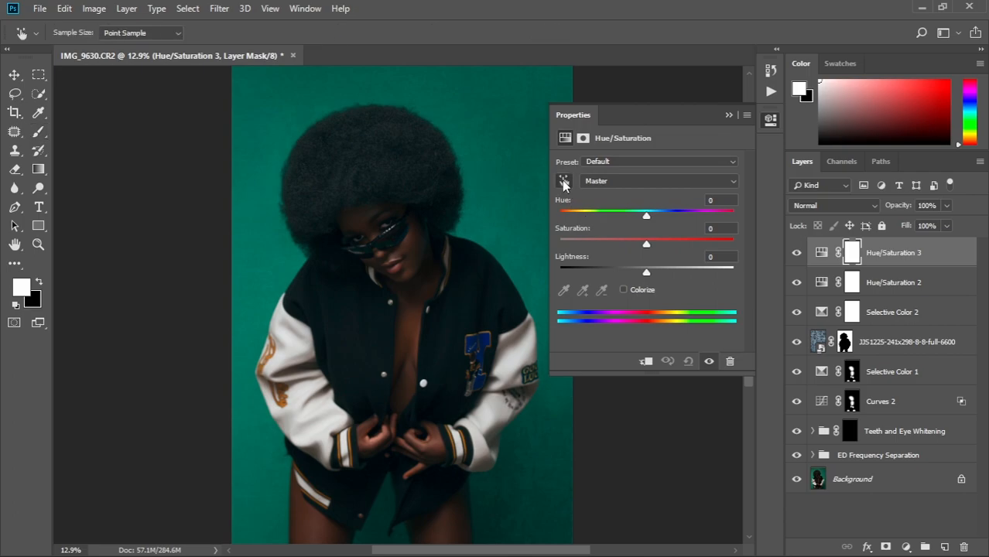
click(417, 241)
mouse_move(646, 244)
mouse_down()
mouse_move(663, 246)
mouse_move(642, 248)
mouse_up()
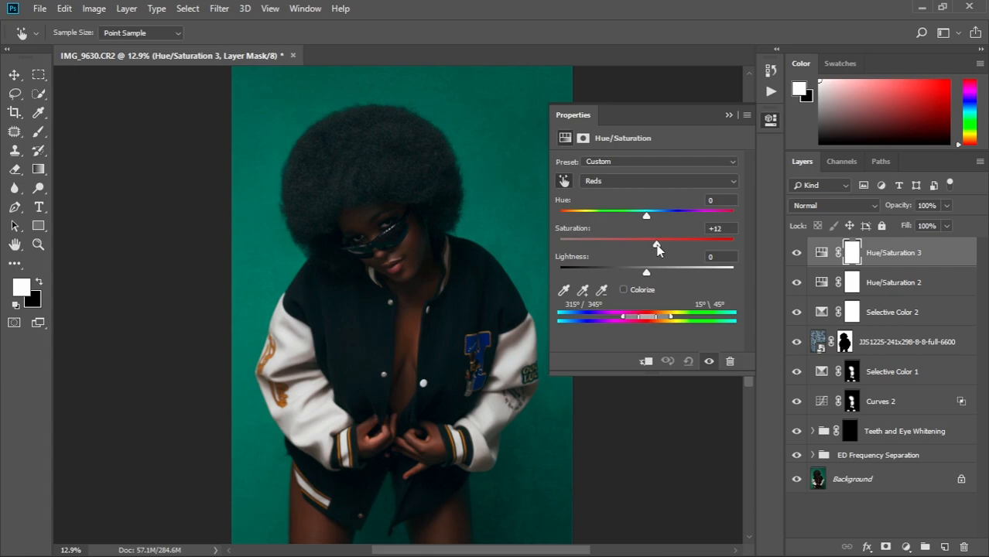
drag(654, 245, 652, 220)
drag(719, 202, 698, 201)
text(0)
click(729, 116)
Step: Add a Selective Color layer for the lips and set its Reds to Black +71, also adjusting their Yellow and Cyan amounts
scroll(385, 263, up, 5)
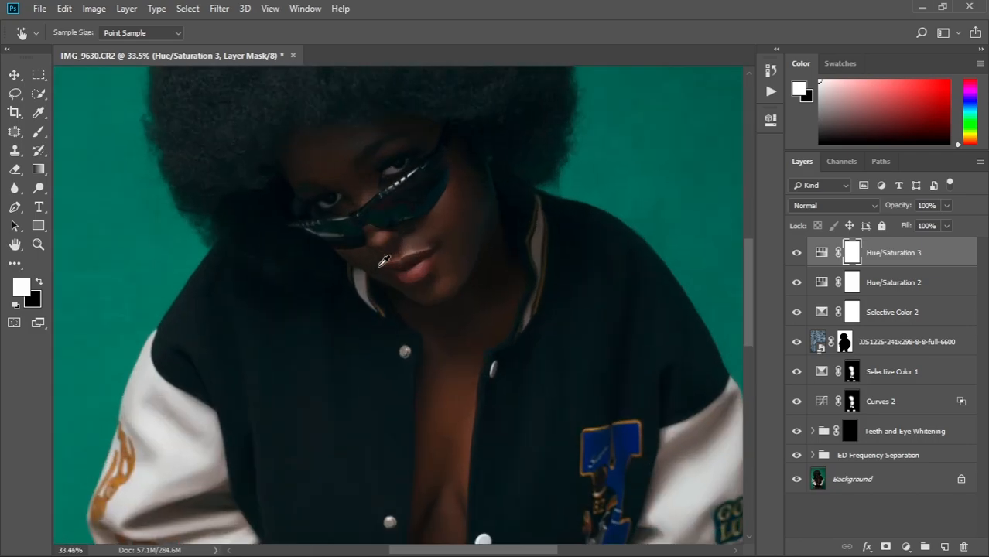
scroll(385, 263, up, 3)
scroll(465, 271, up, 2)
drag(571, 279, 503, 277)
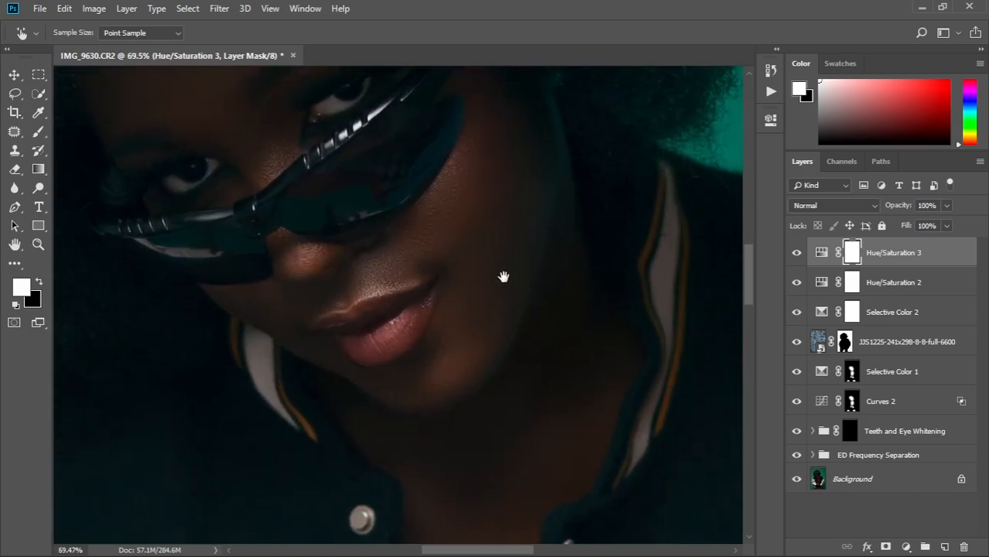
click(907, 548)
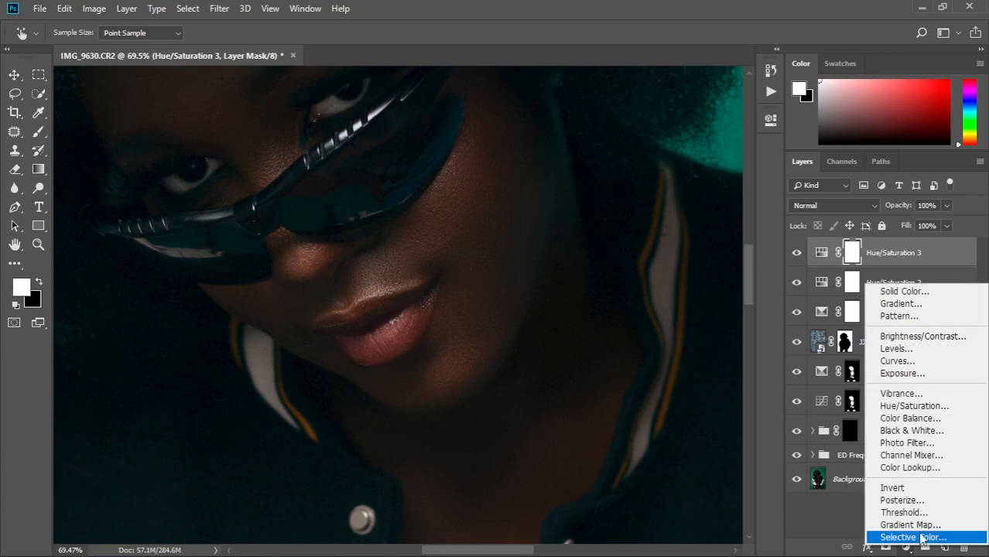
click(921, 541)
key(b)
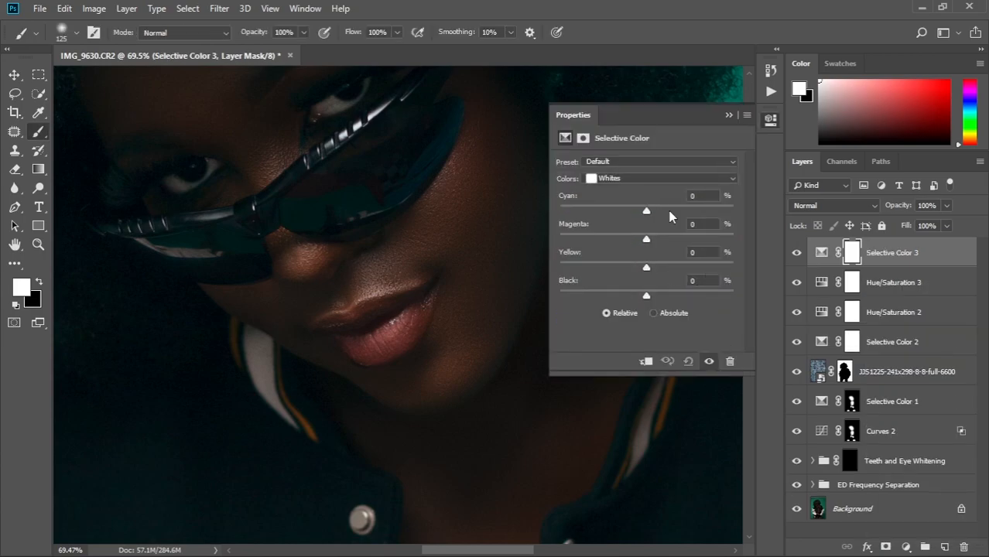
click(731, 178)
click(630, 196)
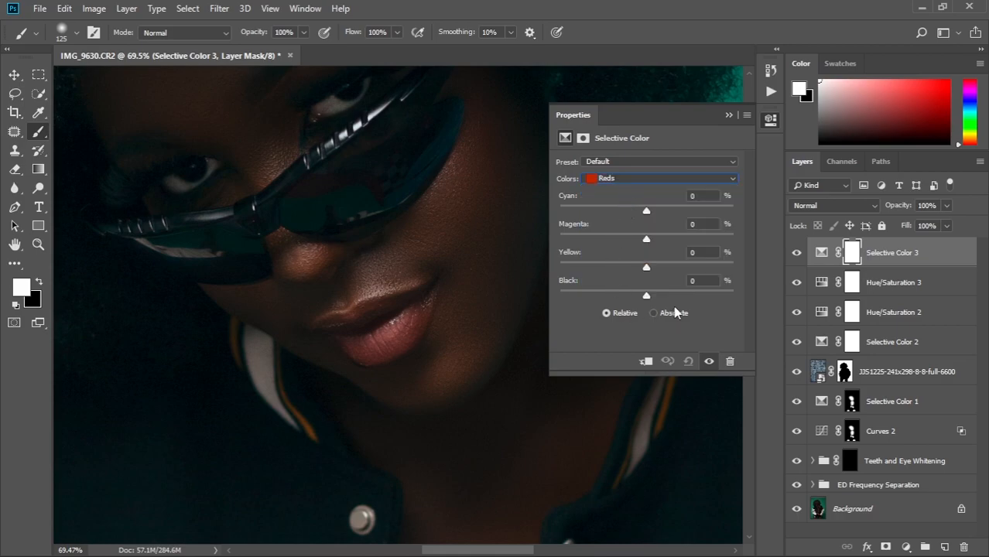
drag(647, 296, 691, 297)
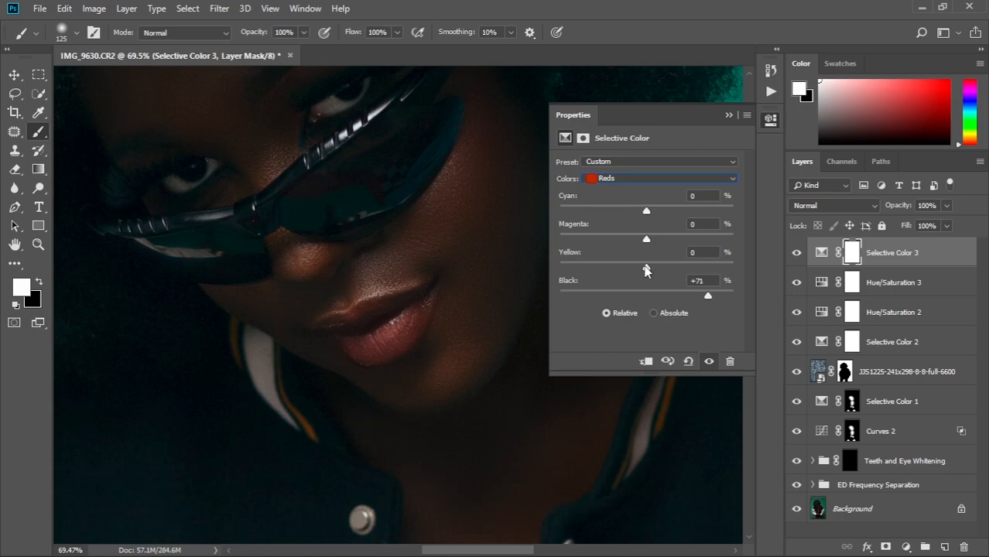
drag(645, 267, 690, 210)
click(729, 116)
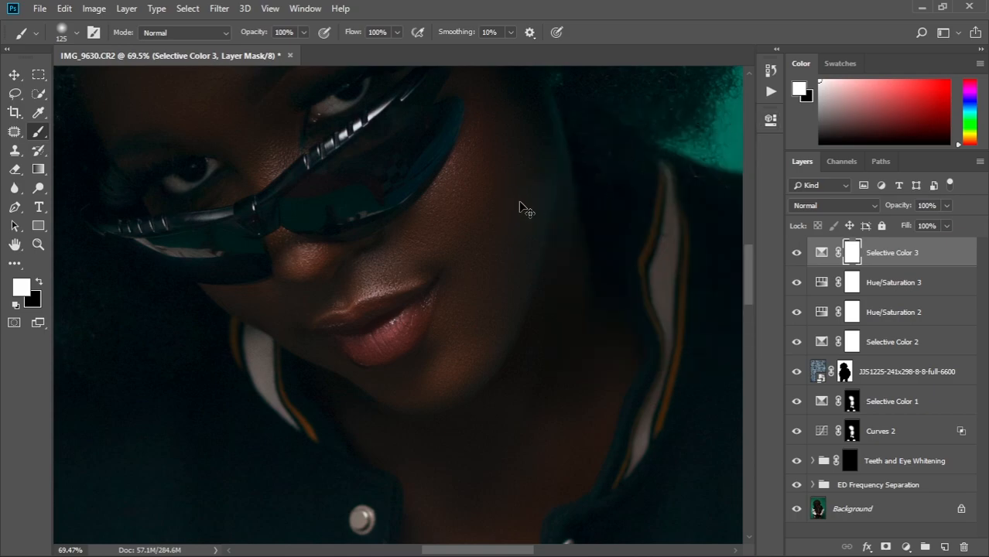
Step: Check the full portrait and the face, and invert the Selective Color 3 mask to black
key(ctrl+0)
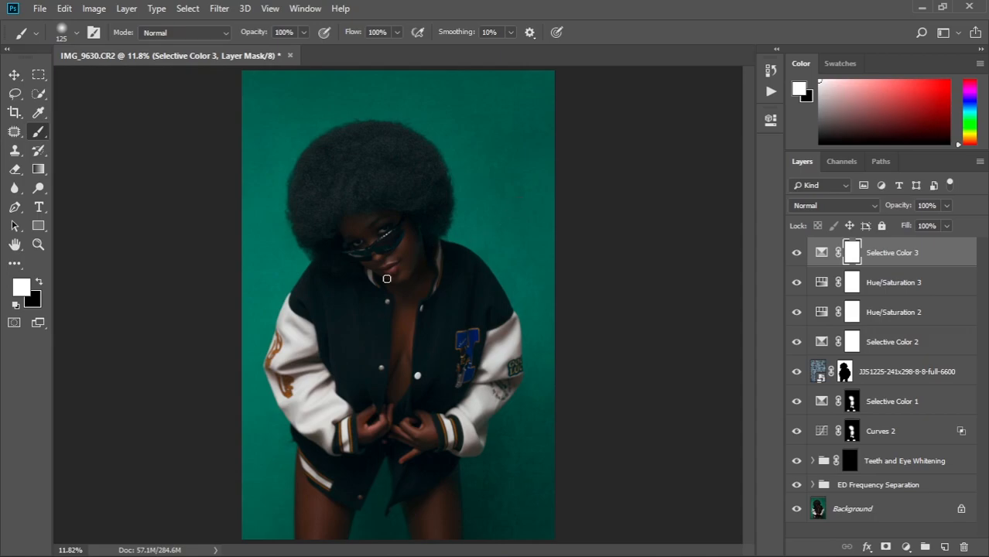
alt+scroll(391, 274, up, 6)
scroll(392, 274, up, 2)
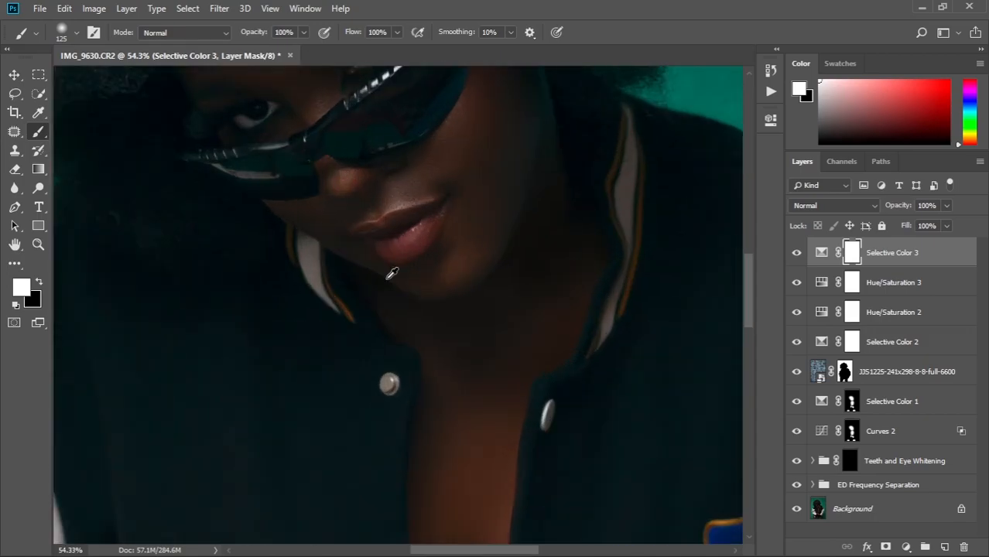
drag(487, 192, 487, 240)
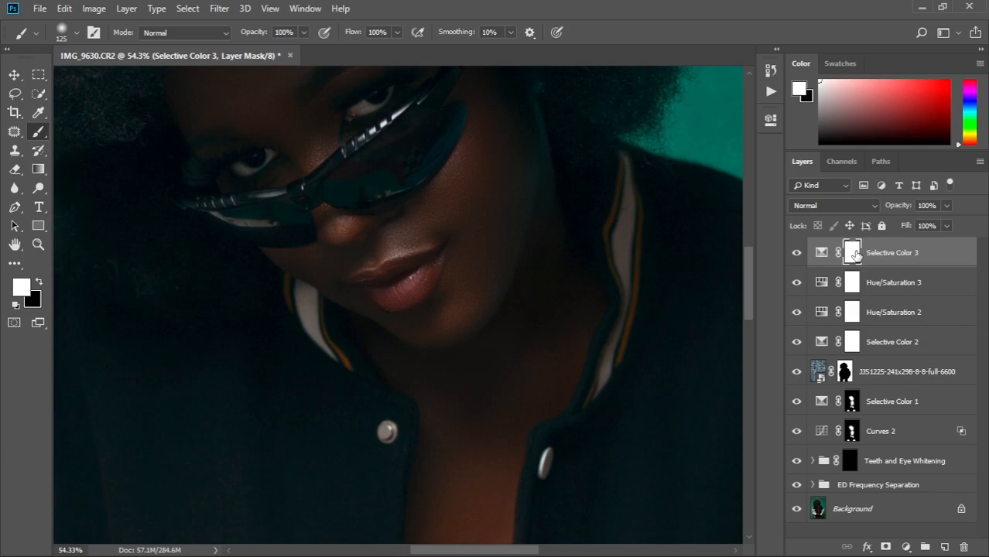
key(ctrl+i)
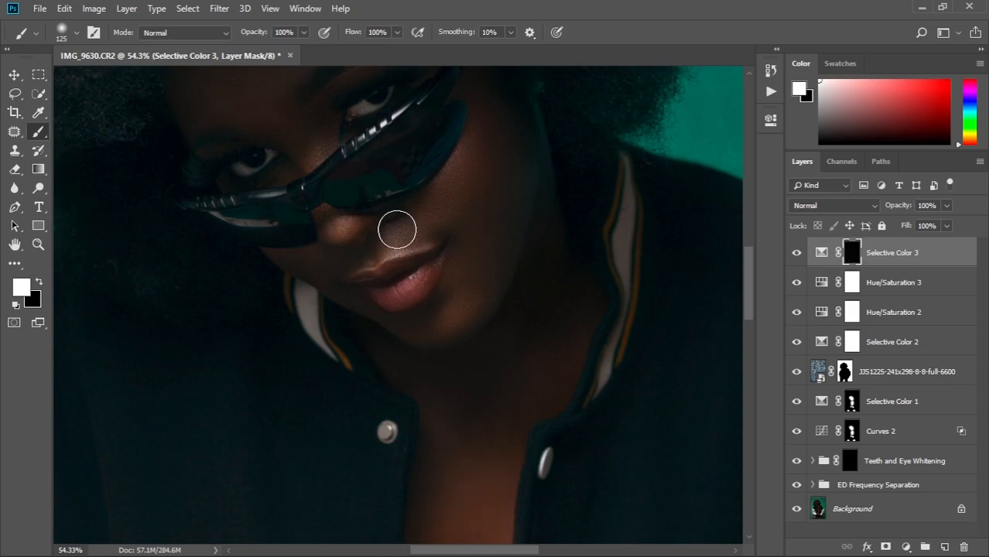
Step: Reduce the brush size to 45 and paint white over the lips on the Selective Color 3 mask
key(bracketleft)
key(bracketleft)
key(bracketleft)
key(bracketleft)
key(bracketleft)
key(bracketleft)
key(bracketleft)
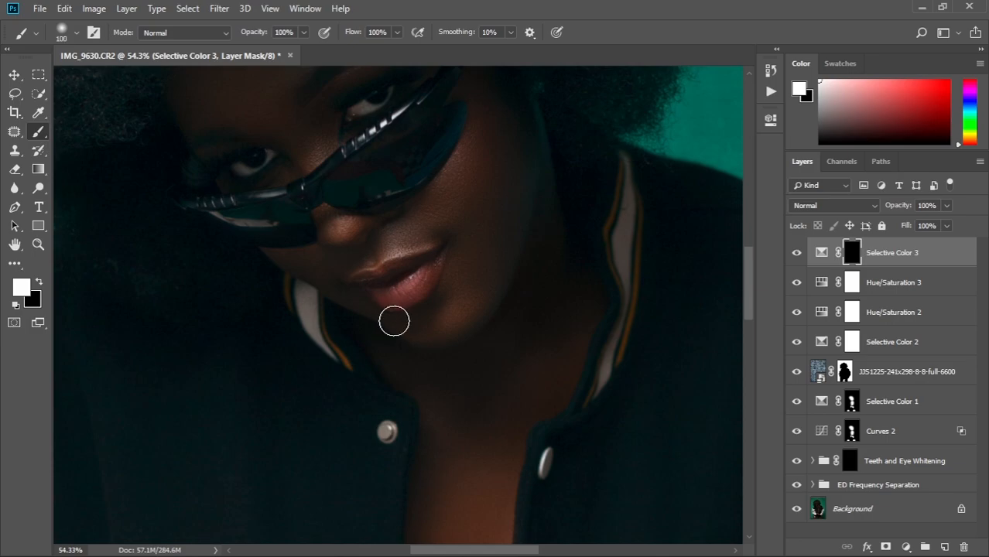
scroll(389, 270, up, 3)
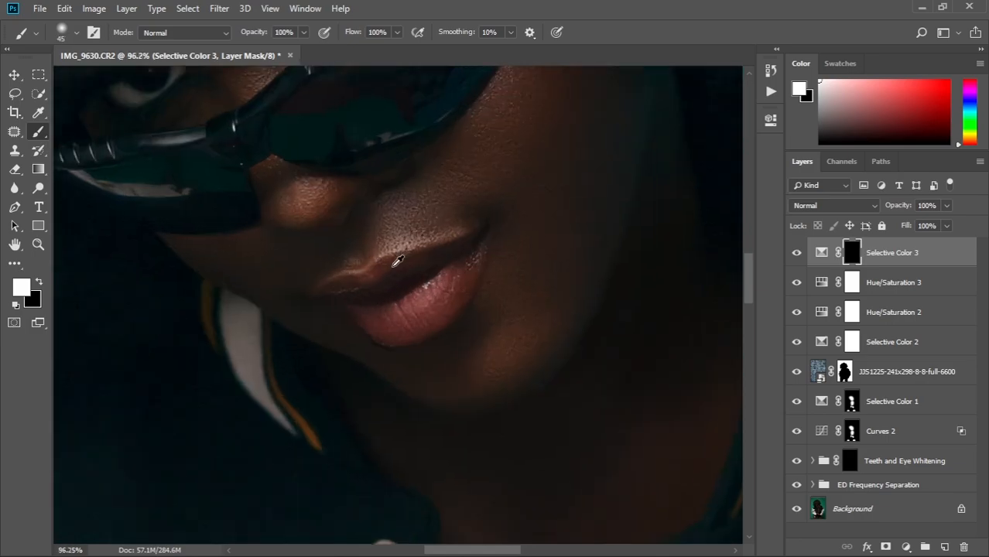
mouse_move(320, 302)
mouse_down()
mouse_move(376, 294)
mouse_move(365, 295)
mouse_move(389, 269)
mouse_move(439, 264)
mouse_move(368, 300)
mouse_move(477, 254)
mouse_move(428, 320)
mouse_move(470, 298)
mouse_move(432, 332)
mouse_move(478, 300)
mouse_move(391, 349)
mouse_move(462, 310)
mouse_move(394, 342)
mouse_move(397, 332)
mouse_move(372, 341)
mouse_move(339, 329)
mouse_move(382, 359)
mouse_move(417, 346)
mouse_move(484, 277)
mouse_move(503, 243)
mouse_move(309, 304)
mouse_move(350, 299)
mouse_move(369, 274)
mouse_move(461, 259)
mouse_move(439, 298)
mouse_move(363, 323)
mouse_move(334, 319)
mouse_move(381, 335)
mouse_move(379, 345)
mouse_move(412, 346)
mouse_move(462, 307)
mouse_move(509, 234)
mouse_move(498, 274)
mouse_move(439, 354)
mouse_move(442, 346)
mouse_move(380, 365)
mouse_move(360, 339)
mouse_move(436, 322)
mouse_move(459, 292)
mouse_move(374, 282)
mouse_move(487, 251)
mouse_move(446, 270)
mouse_move(406, 308)
mouse_move(323, 313)
mouse_move(391, 329)
mouse_up()
Step: Examine the lip color up close and in the context of the whole portrait
key(ctrl+0)
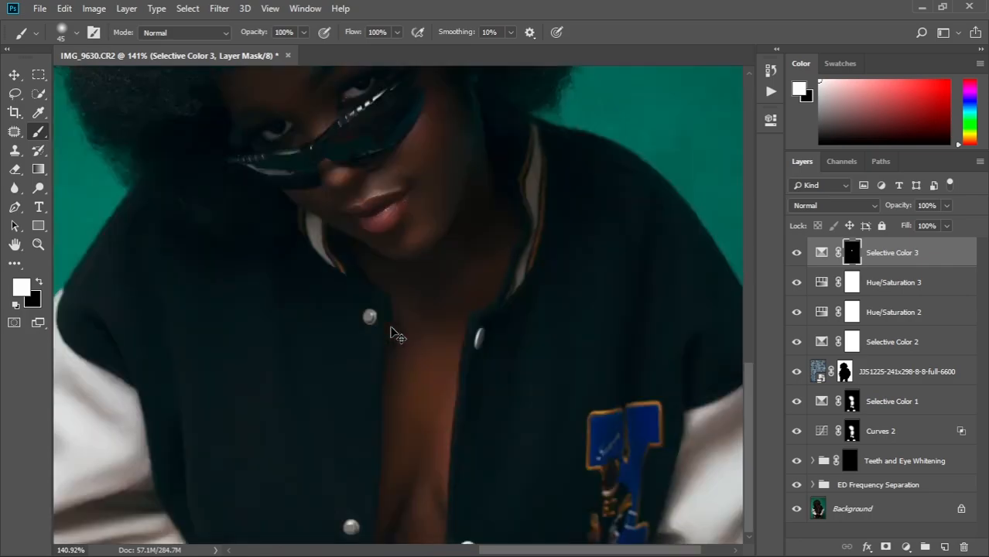
scroll(401, 236, up, 2)
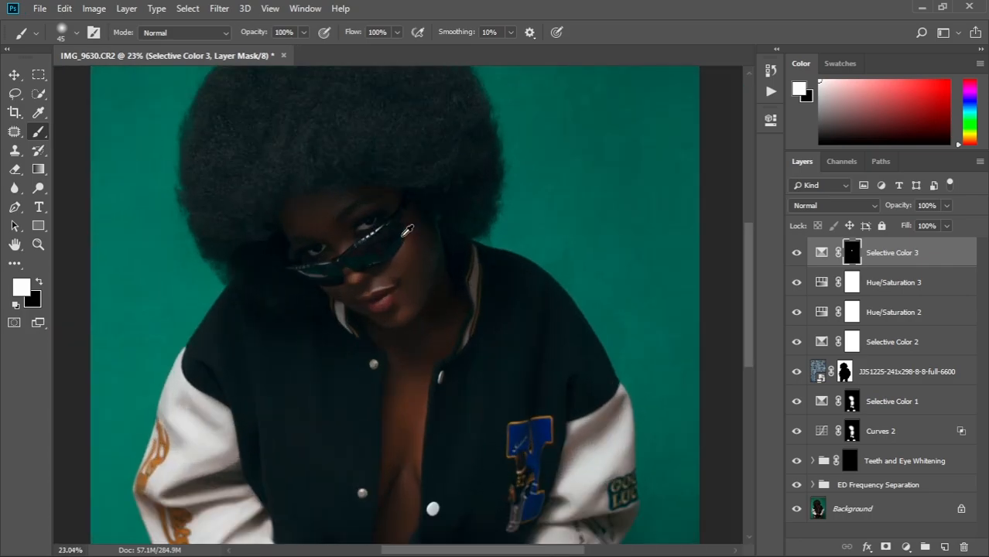
scroll(405, 232, up, 2)
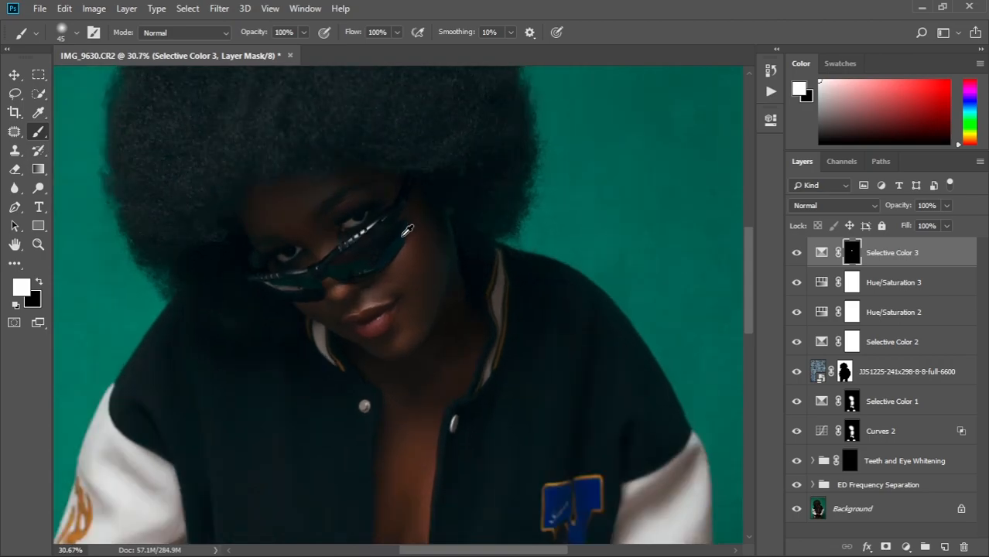
scroll(406, 232, down, 3)
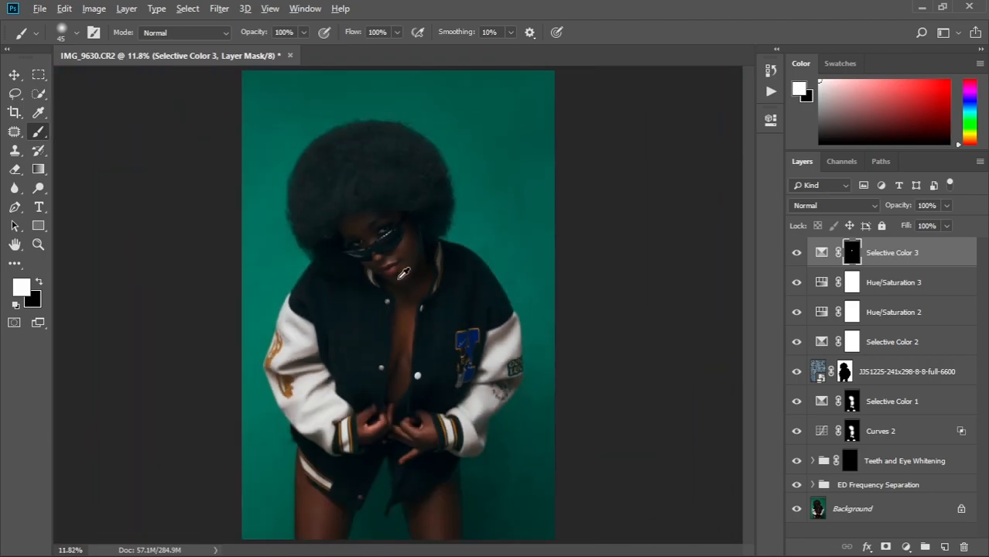
scroll(403, 273, down, 3)
scroll(403, 274, up, 2)
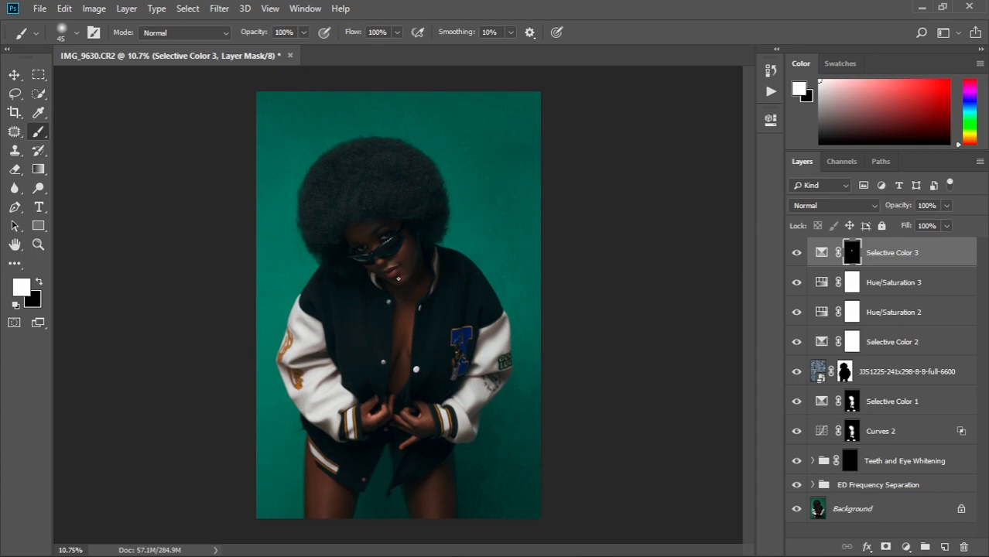
scroll(398, 279, up, 5)
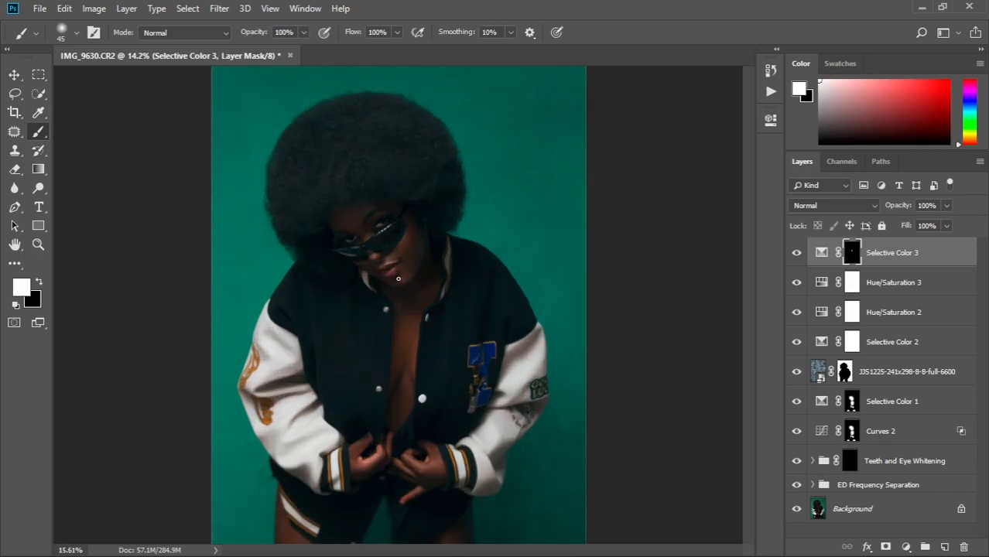
scroll(481, 261, up, 3)
key(ctrl+0)
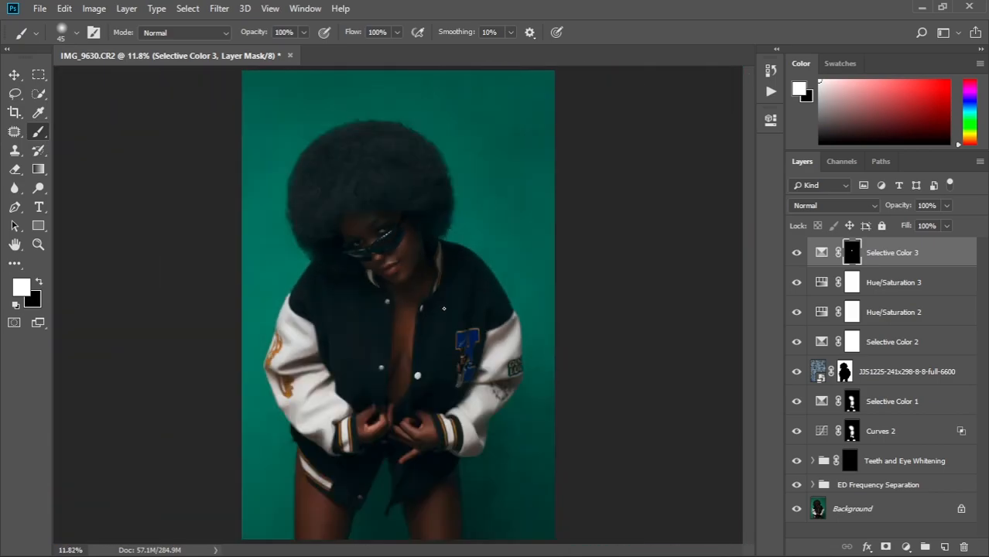
Step: Add a Curves adjustment layer at the top of the stack and raise the RGB curve's midtones to brighten the portrait
click(907, 547)
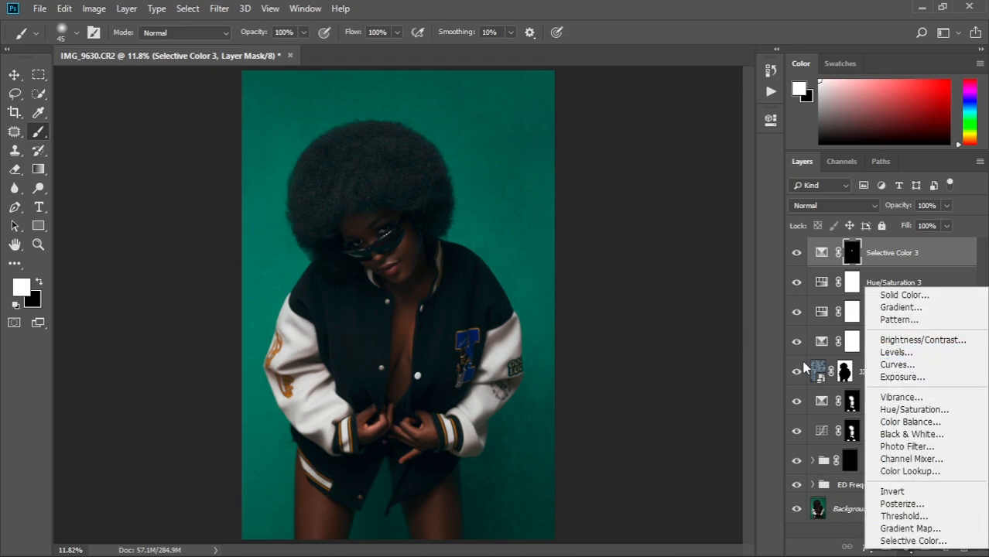
click(898, 364)
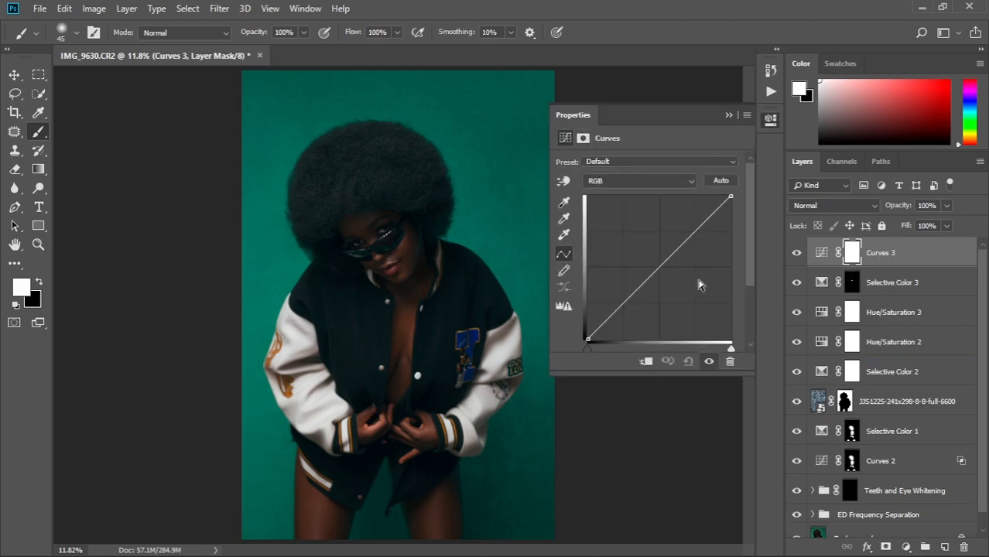
drag(655, 266, 648, 260)
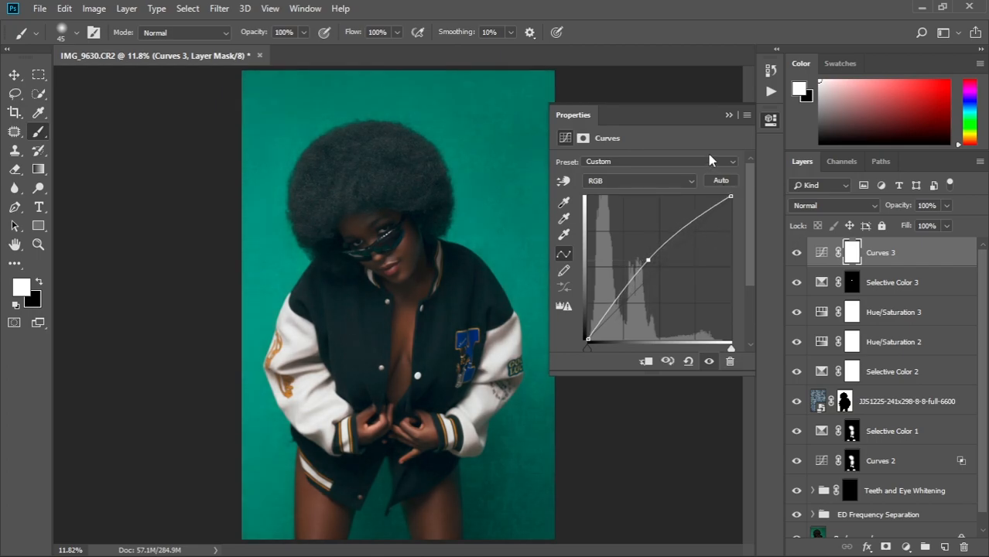
click(729, 115)
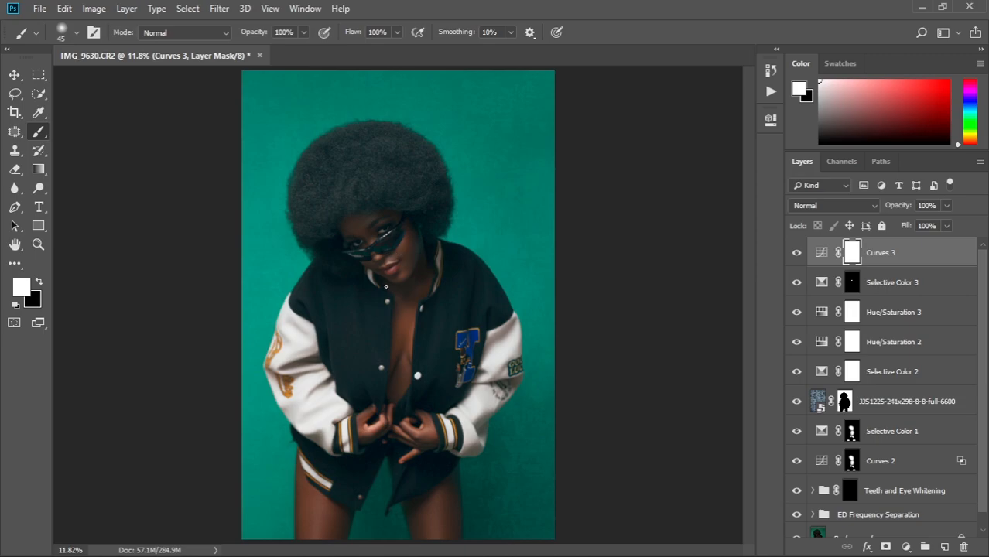
Step: Compare the original Background with the full retouch twice, and inspect the finished portrait up close and as a whole
scroll(385, 287, down, 1)
scroll(386, 286, up, 3)
scroll(386, 287, down, 1)
scroll(985, 332, down, 1)
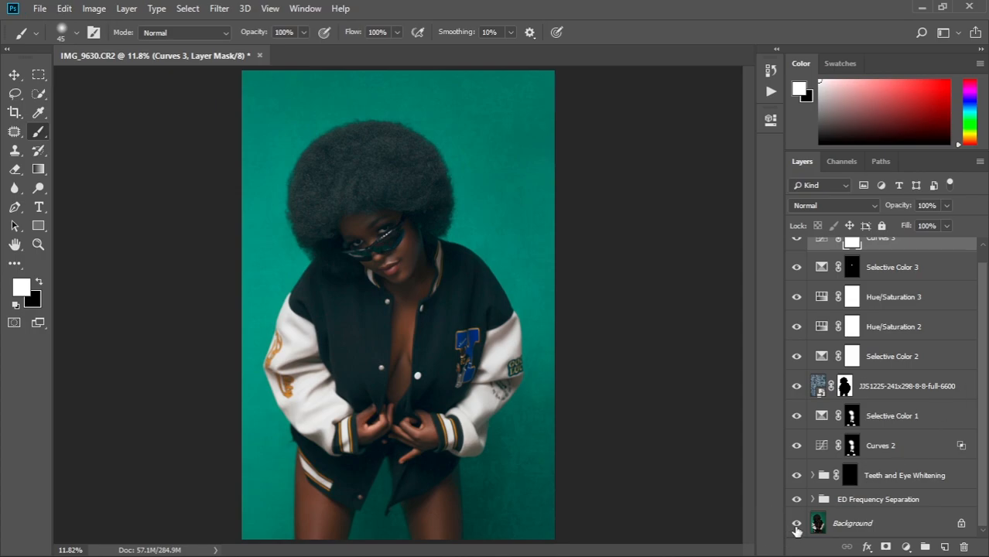
alt+click(797, 525)
alt+click(796, 525)
alt+click(797, 525)
alt+click(797, 525)
scroll(359, 242, up, 5)
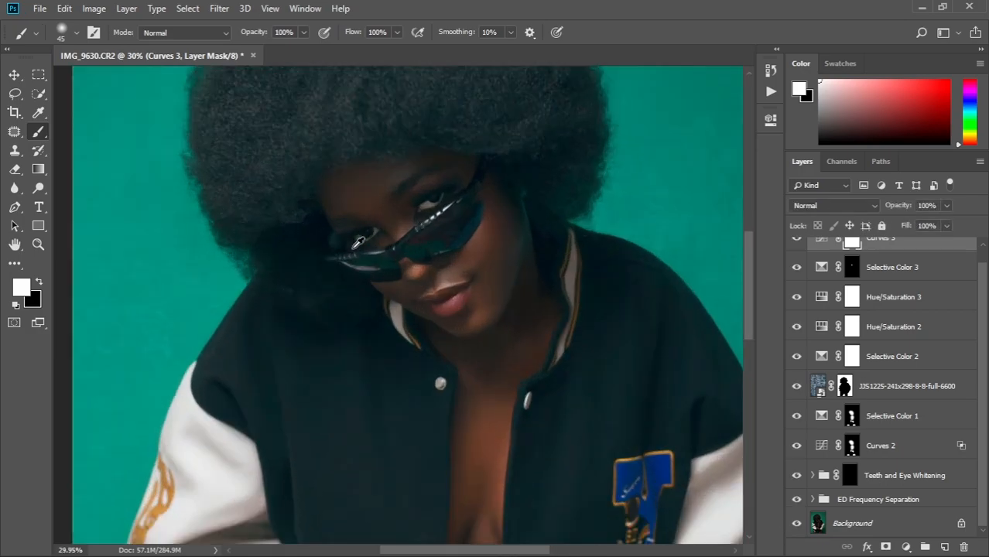
scroll(359, 243, down, 5)
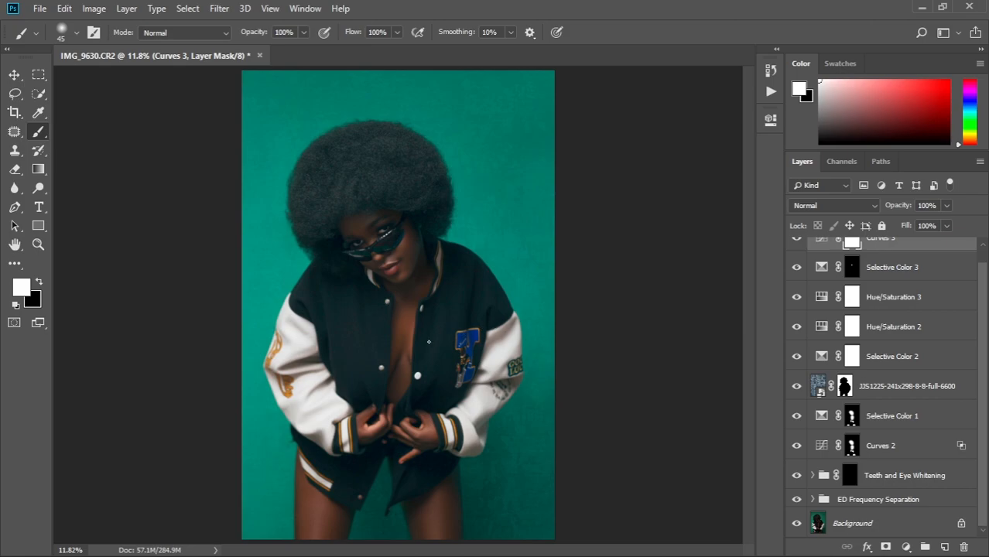
scroll(411, 342, down, 1)
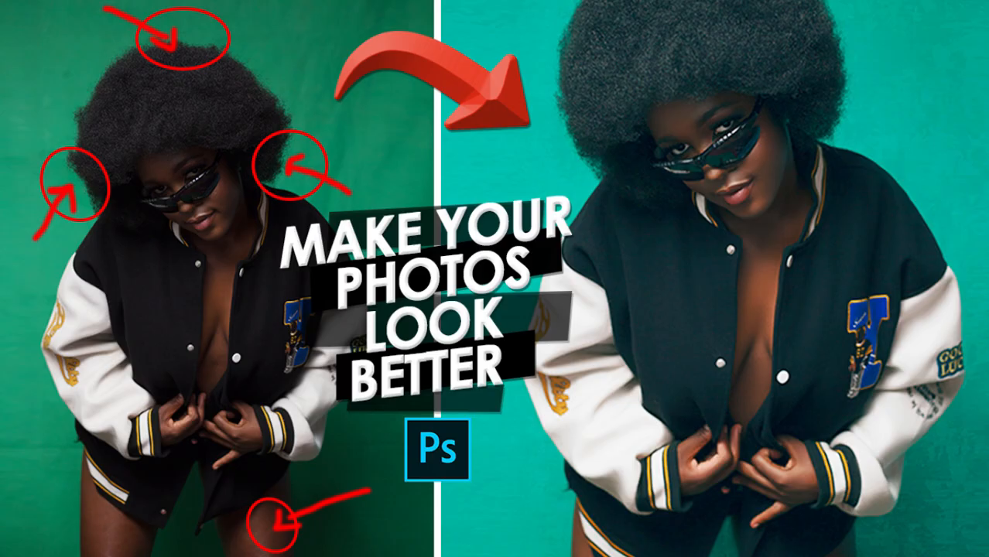